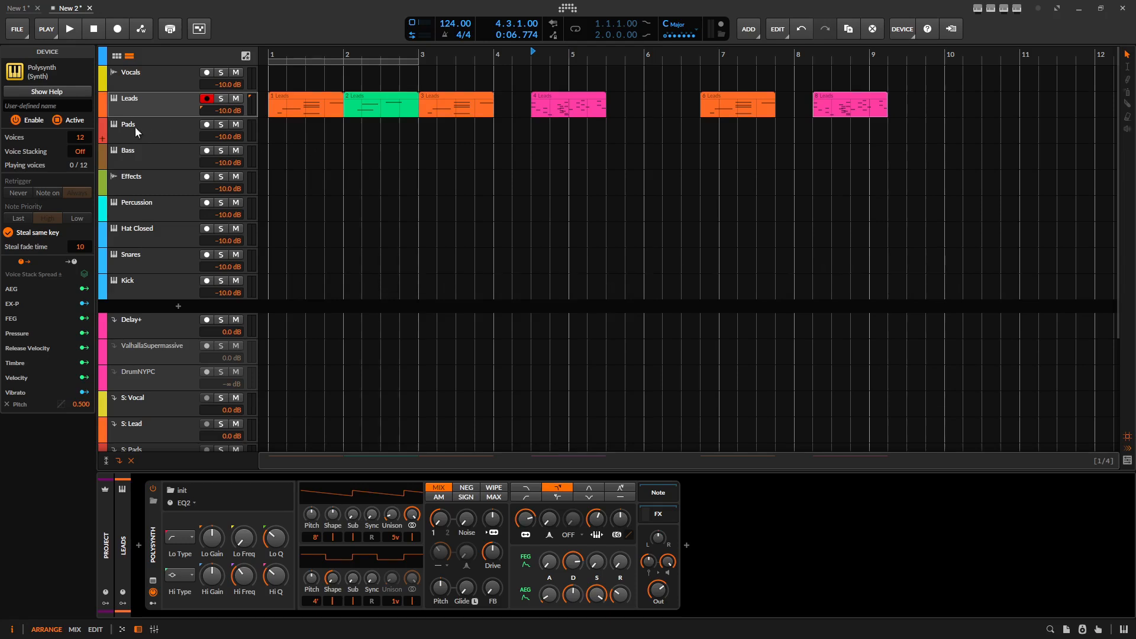
Step: Add automation lanes for Polysynth AEG Release and AEG Decay to the Leads track, and fold the lanes away
{"action": "left_click", "coordinate": [102, 116]}
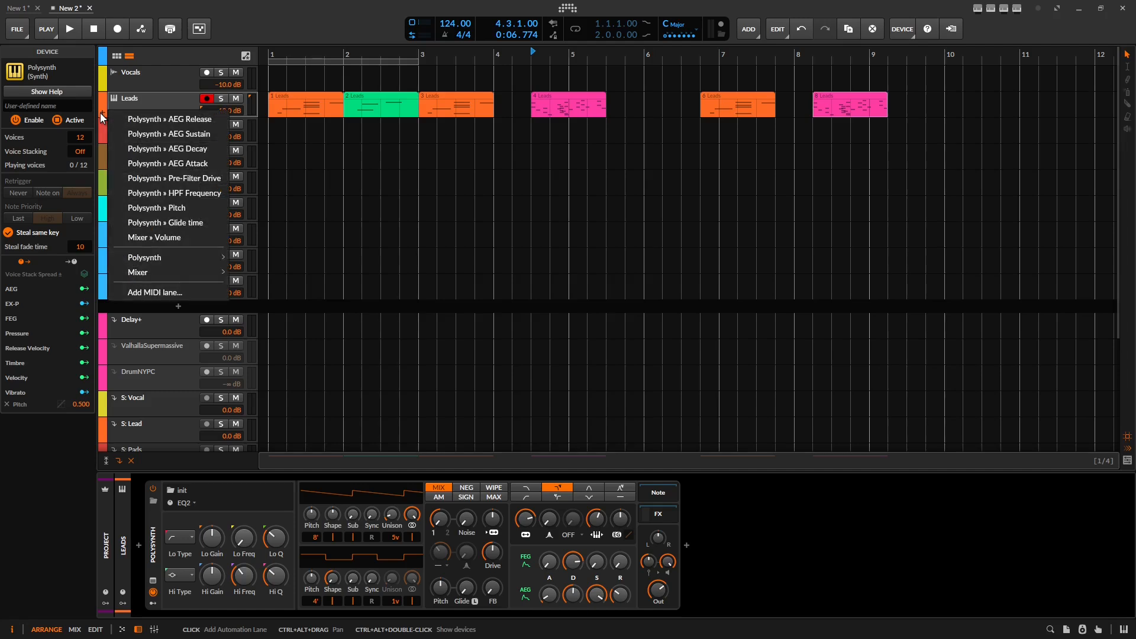
{"action": "left_click", "coordinate": [146, 123]}
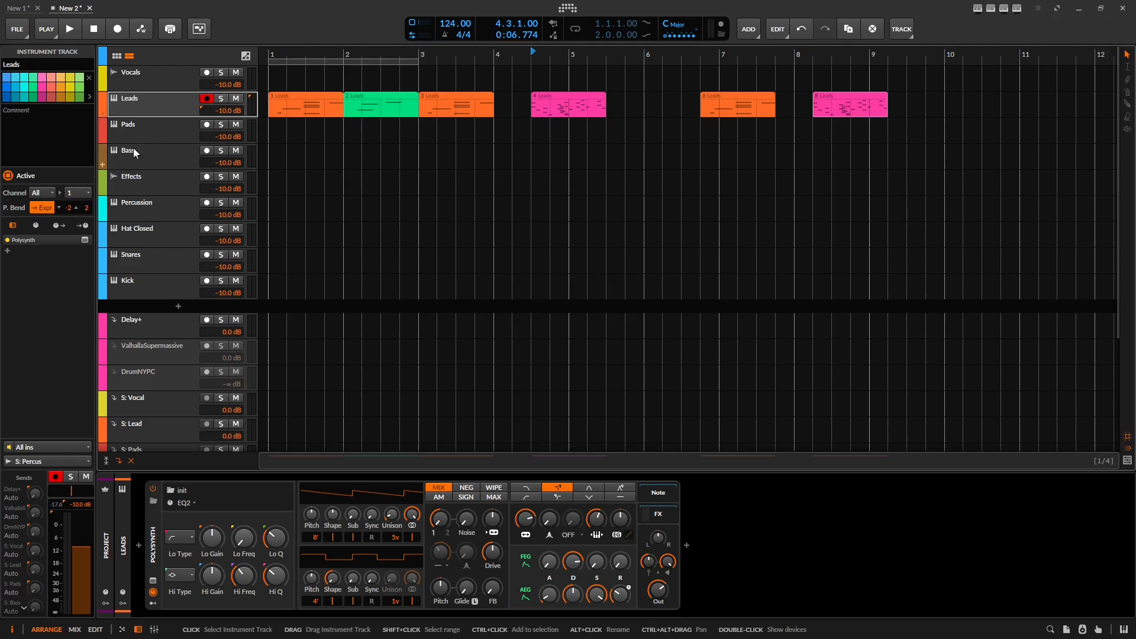
{"action": "left_click", "coordinate": [102, 125]}
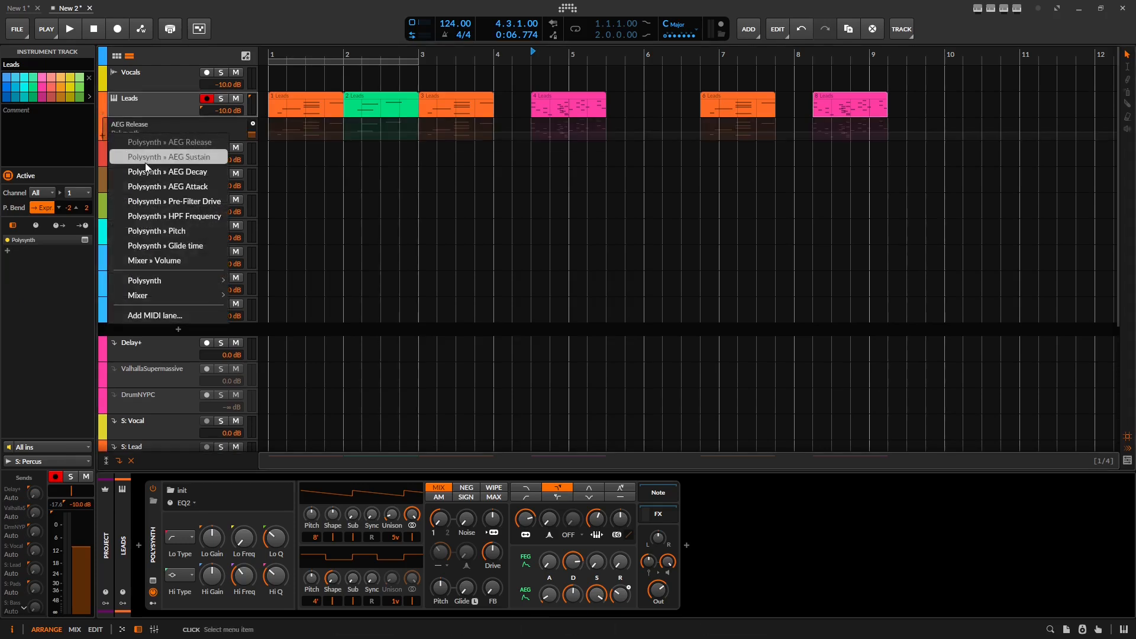
{"action": "left_click", "coordinate": [104, 133]}
{"action": "left_click", "coordinate": [101, 114]}
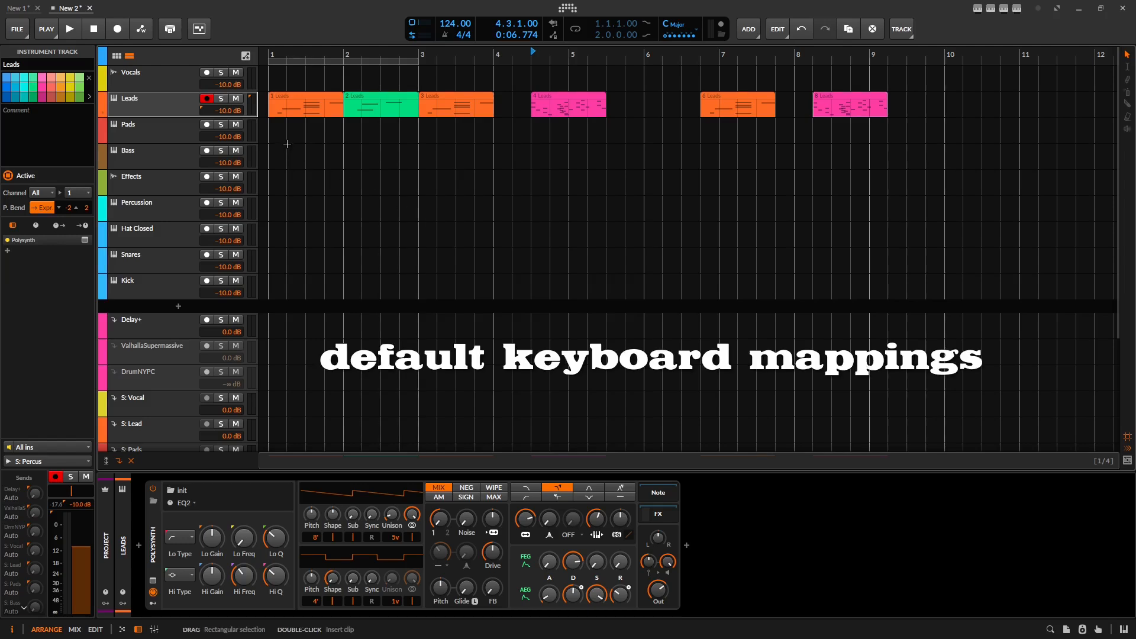
Step: Check that the keyboard shortcut settings use the Default keyboard mappings, and return to the arrangement
{"action": "left_click", "coordinate": [567, 9]}
{"action": "left_click", "coordinate": [503, 40]}
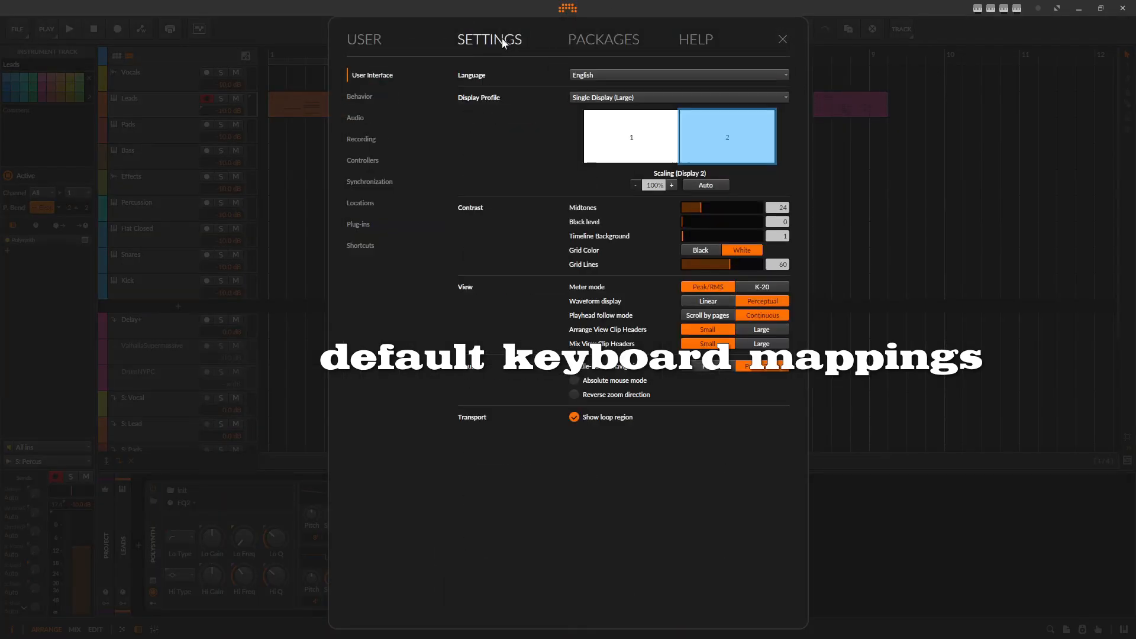
{"action": "left_click", "coordinate": [360, 248]}
{"action": "left_click", "coordinate": [654, 89]}
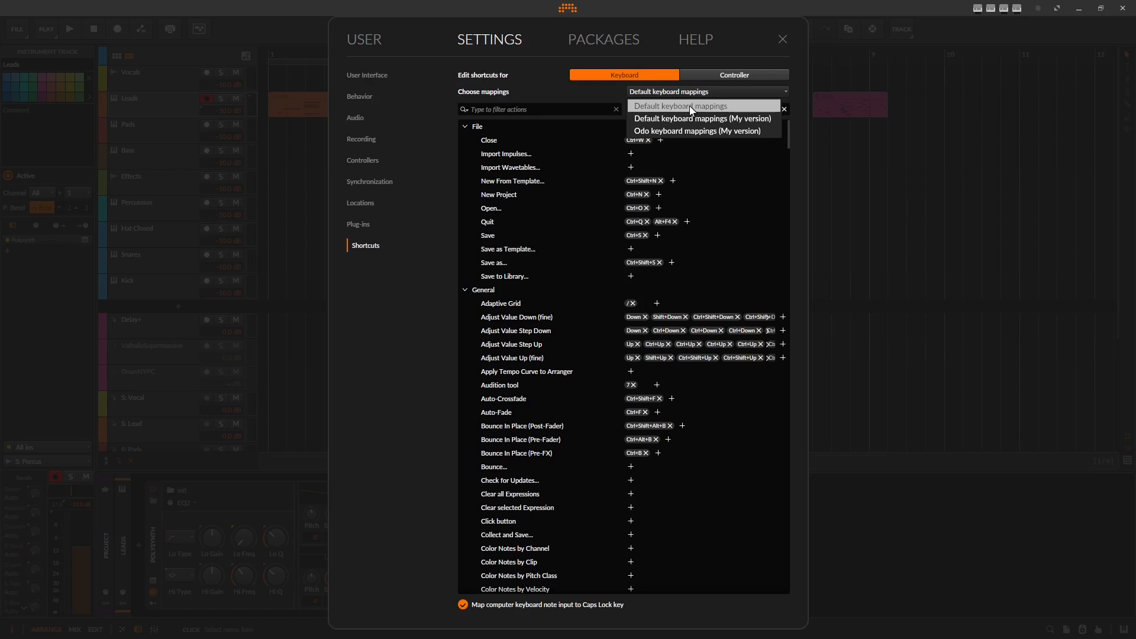
{"action": "left_click", "coordinate": [706, 94]}
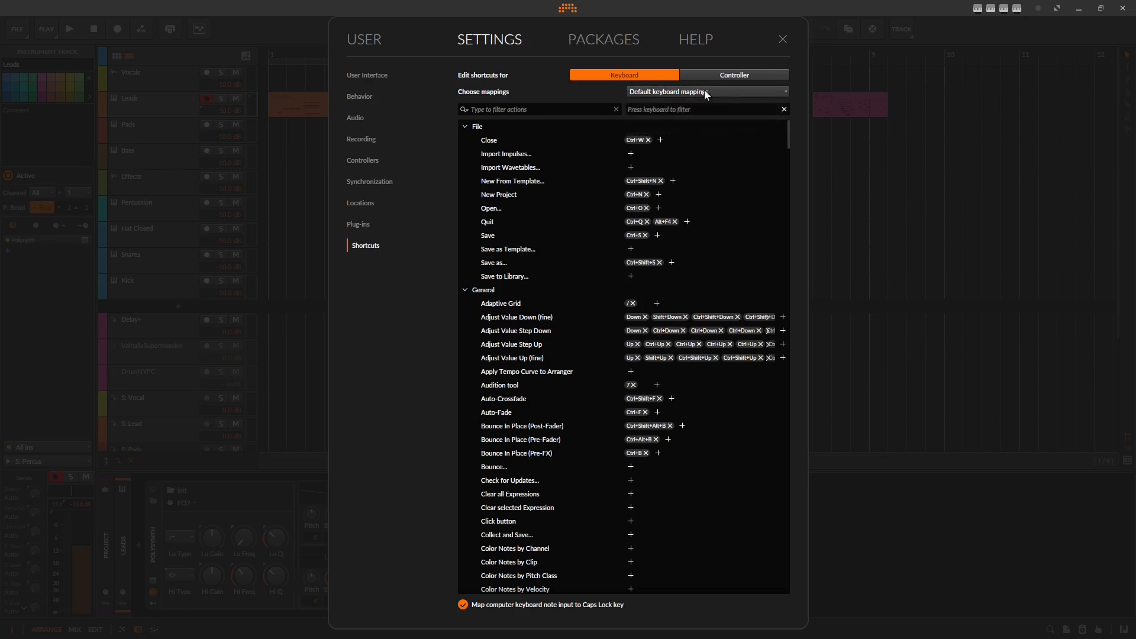
{"action": "left_click", "coordinate": [784, 40]}
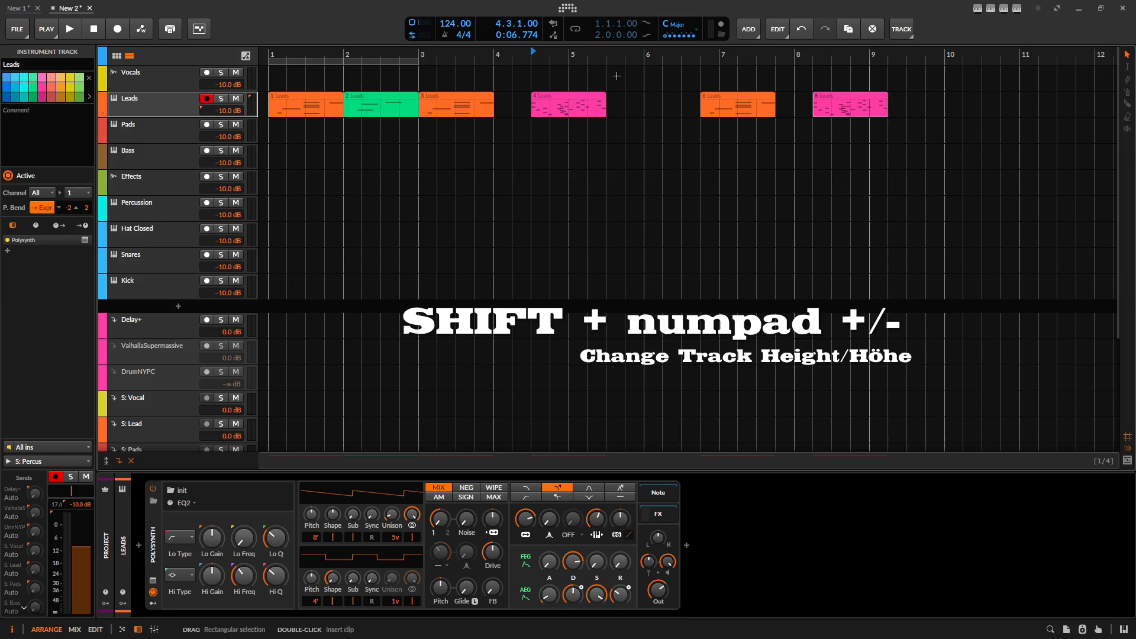
Step: Increase the height of all tracks in the arranger by six increments
{"action": "key", "text": "shift+KP_Add"}
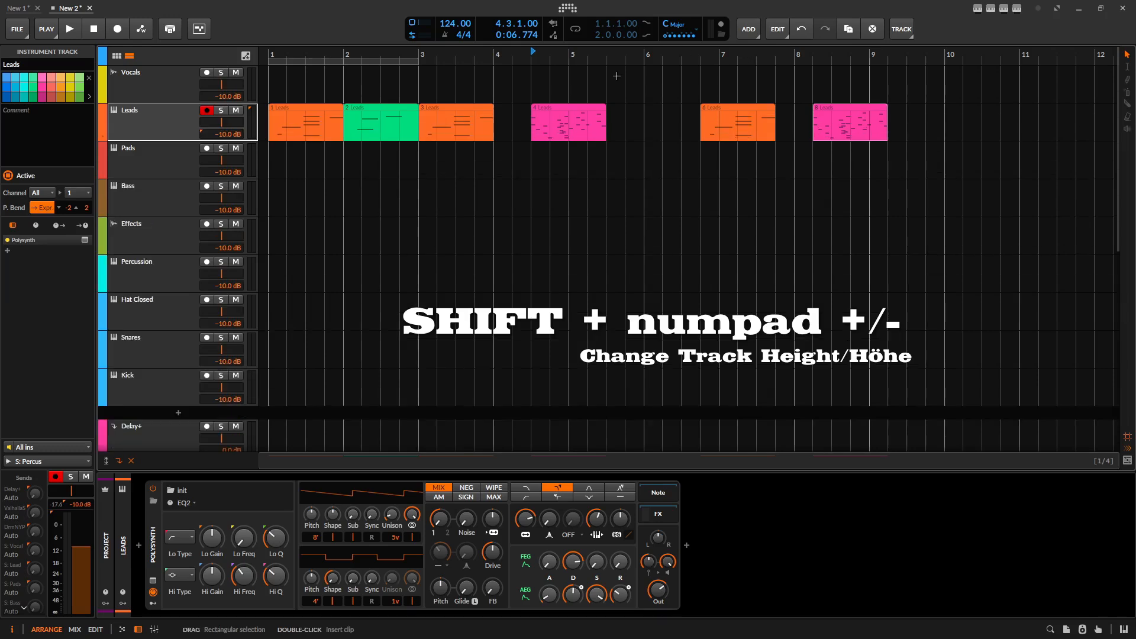
{"action": "key", "text": "shift+KP_Add"}
{"action": "key", "text": "shift+KP_Add"}
{"action": "key", "text": "shift+KP_Add"}
{"action": "key", "text": "shift+KP_Add"}
{"action": "key", "text": "shift+KP_Add"}
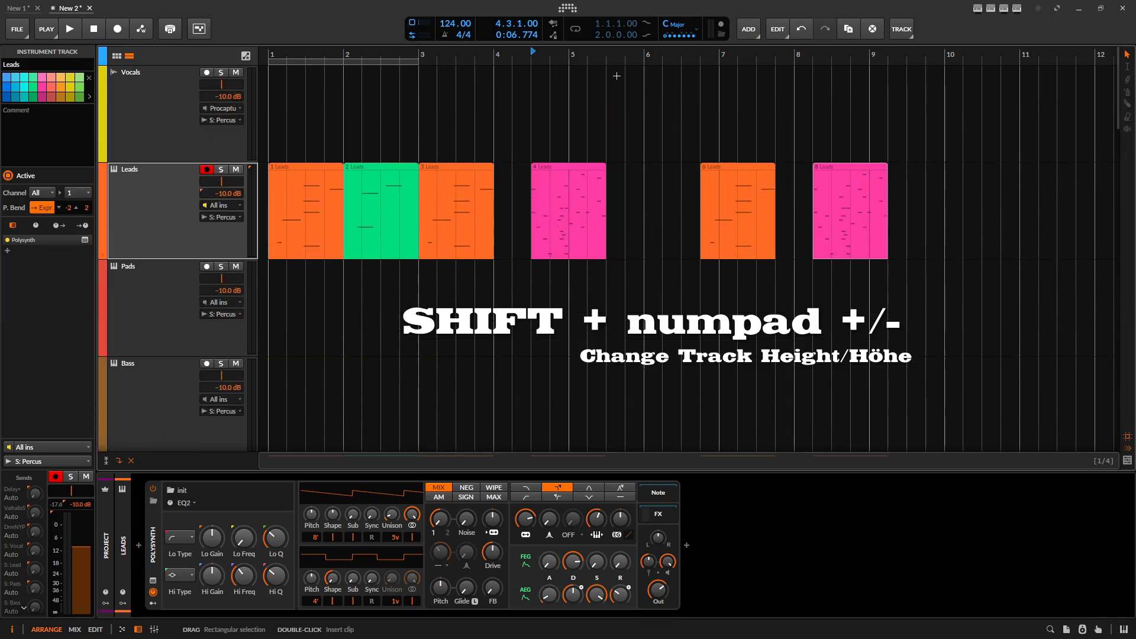
Step: Vary the height of all arranger tracks, leaving them at their smallest size
{"action": "key", "text": "shift+KP_Subtract"}
{"action": "key", "text": "shift+KP_Subtract"}
{"action": "key", "text": "shift+KP_Subtract"}
{"action": "key", "text": "shift+KP_Subtract"}
{"action": "key", "text": "shift+KP_Subtract"}
{"action": "key", "text": "shift+KP_Subtract"}
{"action": "key", "text": "shift+KP_Add"}
{"action": "key", "text": "shift+KP_Add"}
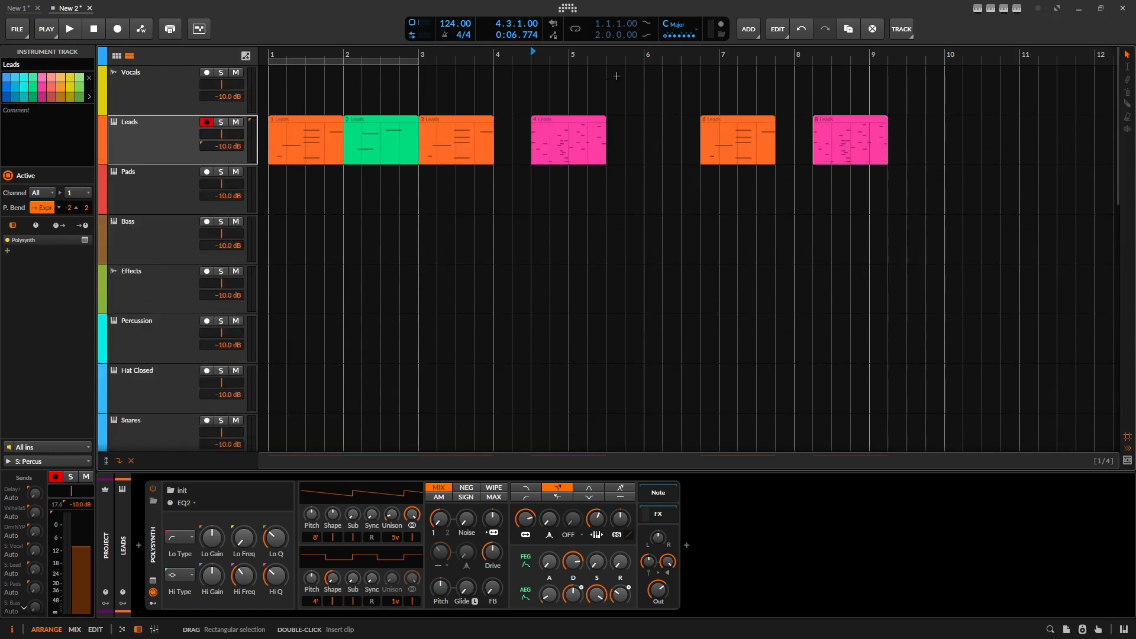
{"action": "key", "text": "shift+KP_Add"}
{"action": "key", "text": "shift+KP_Add"}
Step: Toggle auto zoom for the selected track until it is left on, and enlarge the zoomed Leads track
{"action": "key", "text": "shift+z"}
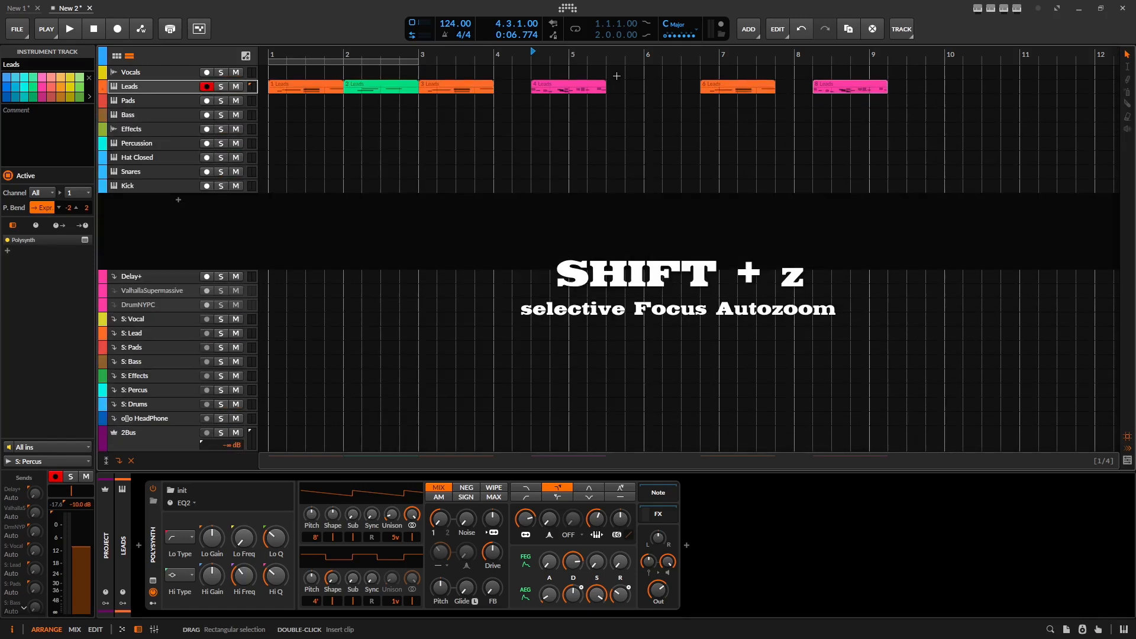
{"action": "key", "text": "shift+z"}
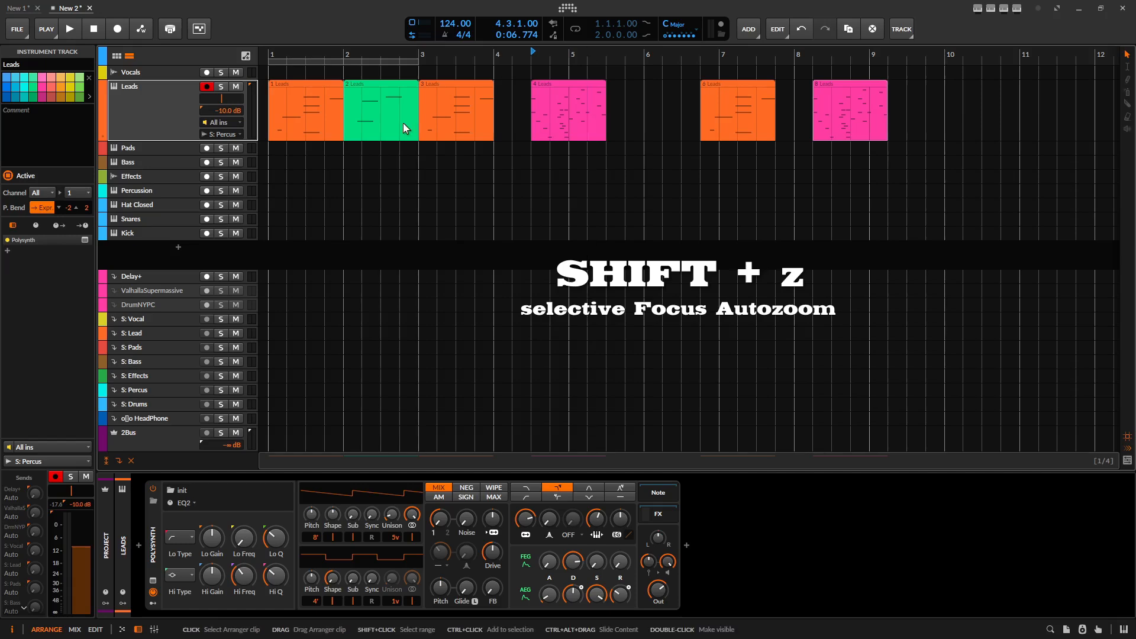
{"action": "left_click", "coordinate": [107, 461]}
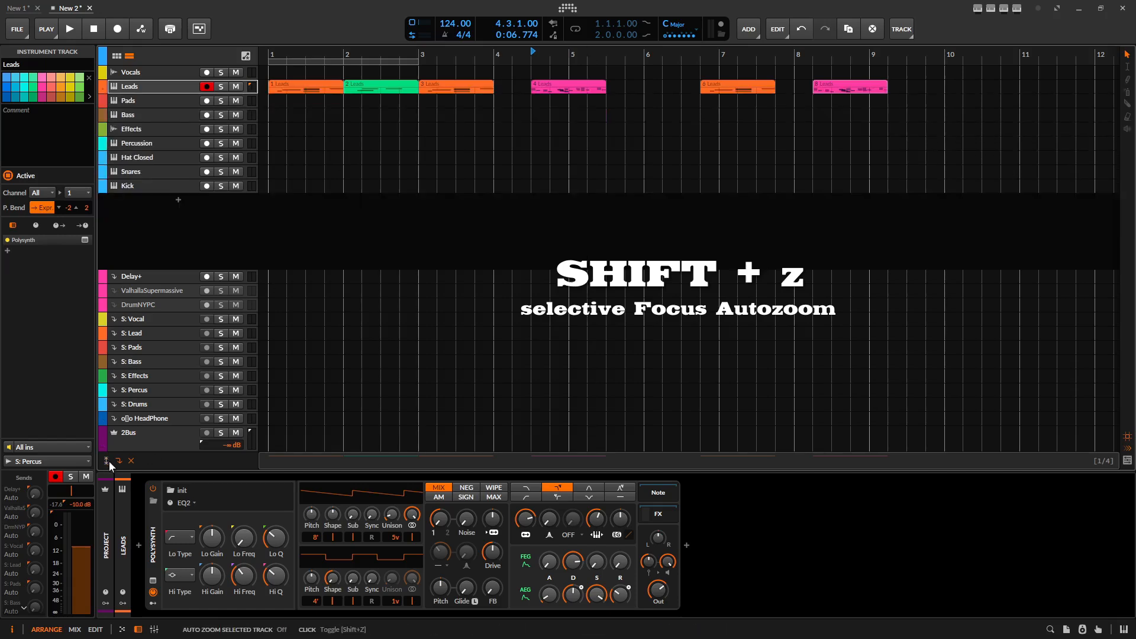
{"action": "left_click", "coordinate": [104, 462]}
{"action": "left_click", "coordinate": [105, 462]}
{"action": "left_click", "coordinate": [105, 462]}
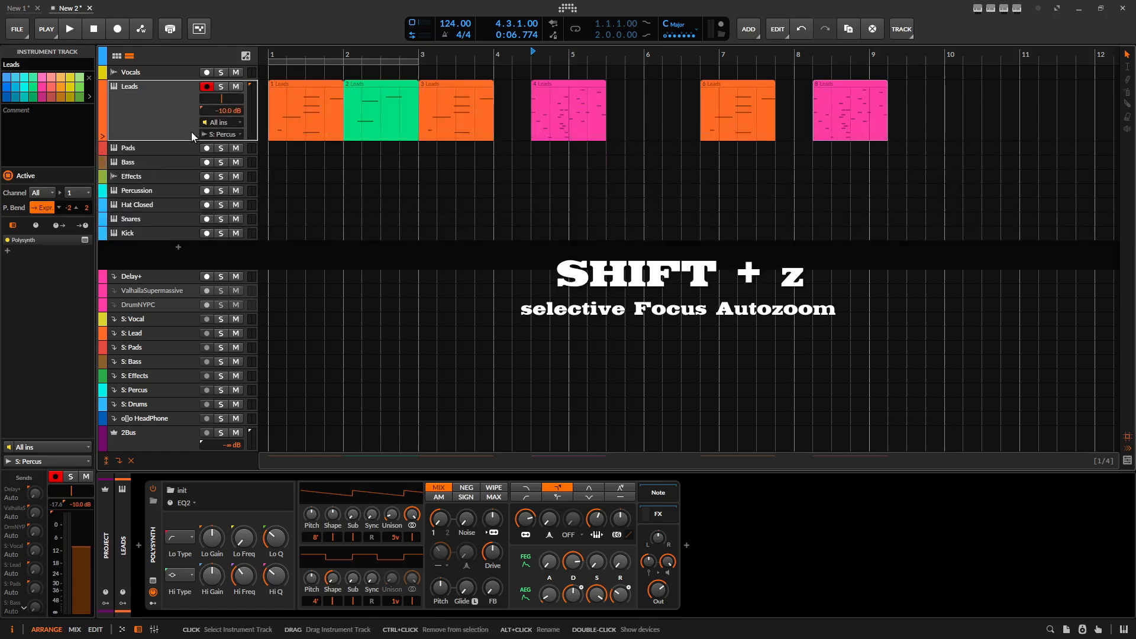
{"action": "left_click_drag", "start_coordinate": [186, 140], "coordinate": [186, 174]}
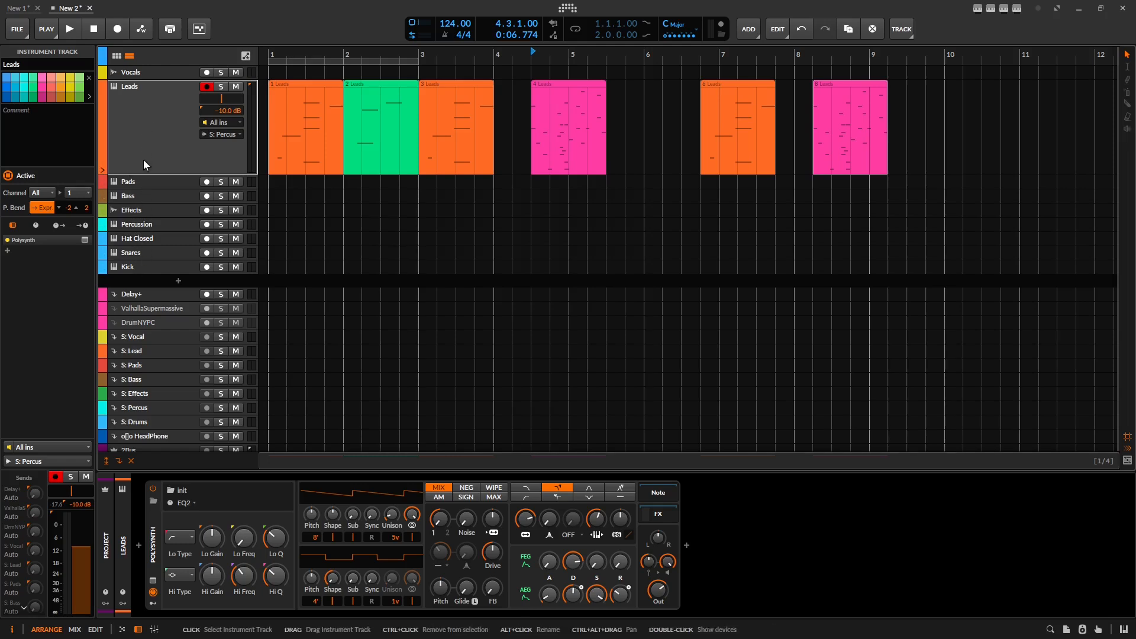
{"action": "mouse_move", "coordinate": [146, 174]}
{"action": "left_mouse_down"}
{"action": "mouse_move", "coordinate": [146, 127]}
{"action": "mouse_move", "coordinate": [147, 191]}
{"action": "mouse_move", "coordinate": [147, 126]}
{"action": "mouse_move", "coordinate": [147, 175]}
{"action": "left_mouse_up"}
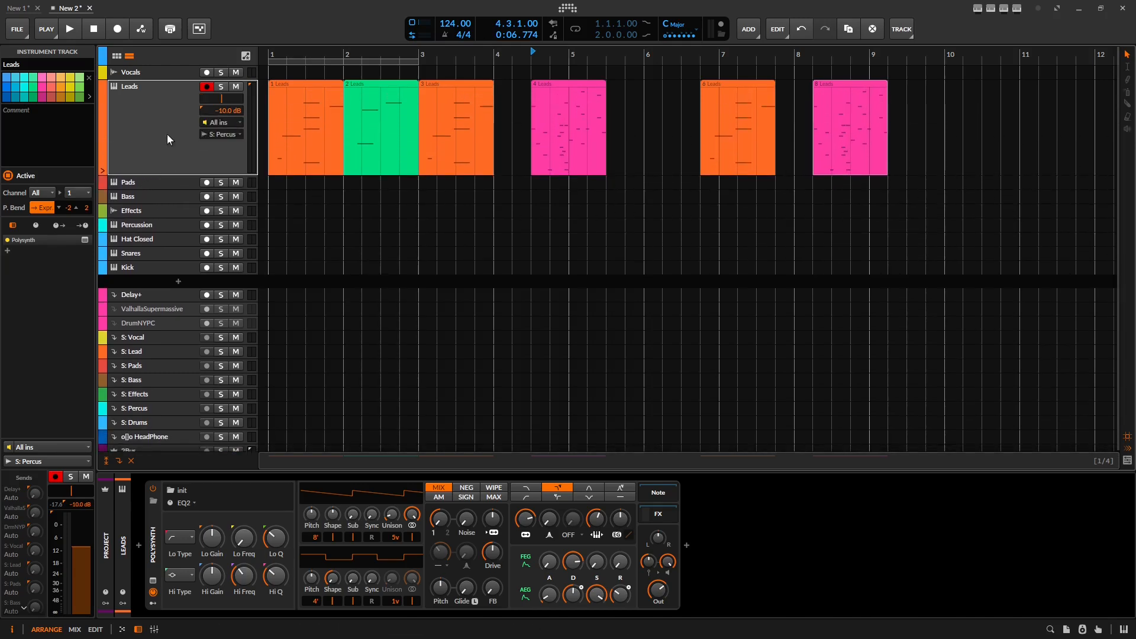
Step: Select Pads, Bass, Effects, Percussion and Hat Closed in turn to view each track auto-zoomed, and return to Leads
{"action": "left_click", "coordinate": [158, 179]}
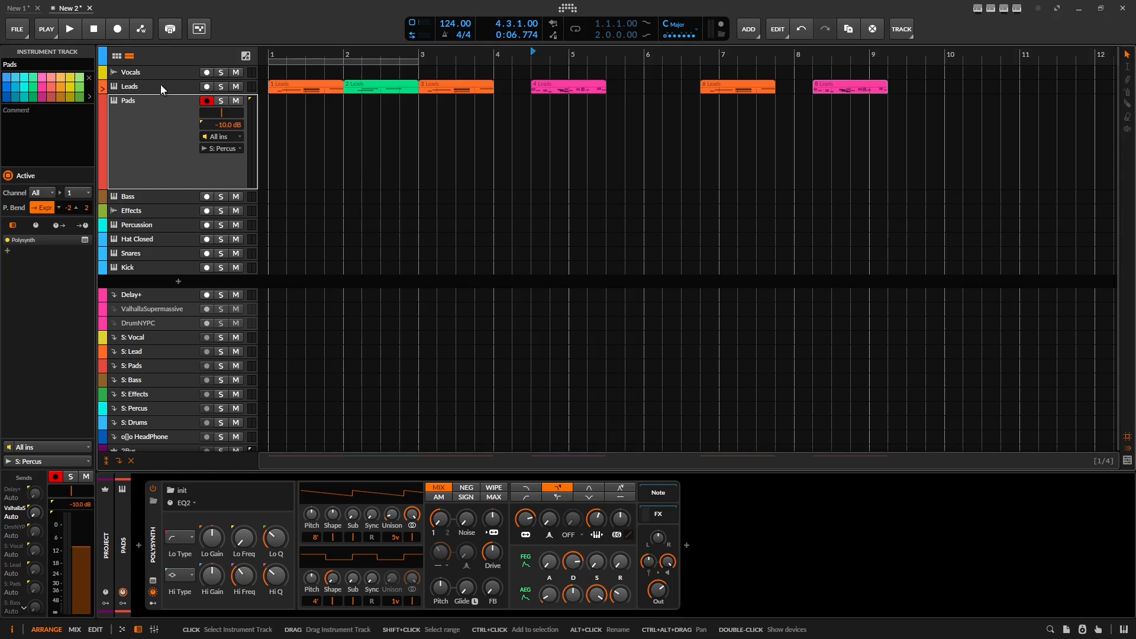
{"action": "left_click", "coordinate": [155, 196]}
{"action": "left_click", "coordinate": [158, 209]}
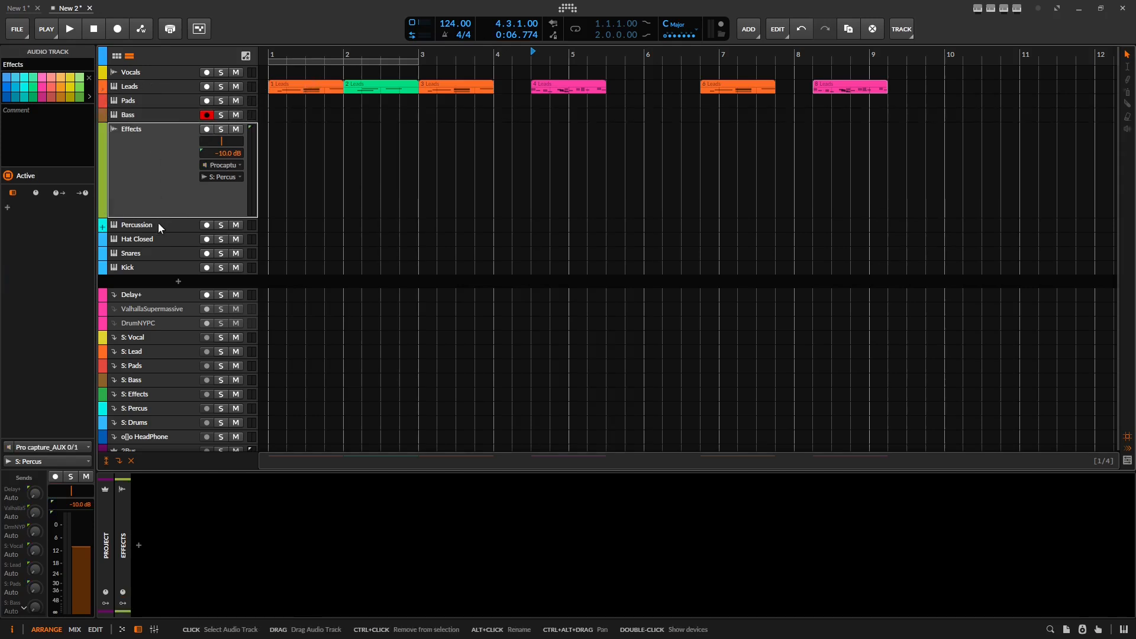
{"action": "left_click", "coordinate": [159, 226]}
{"action": "left_click", "coordinate": [158, 237]}
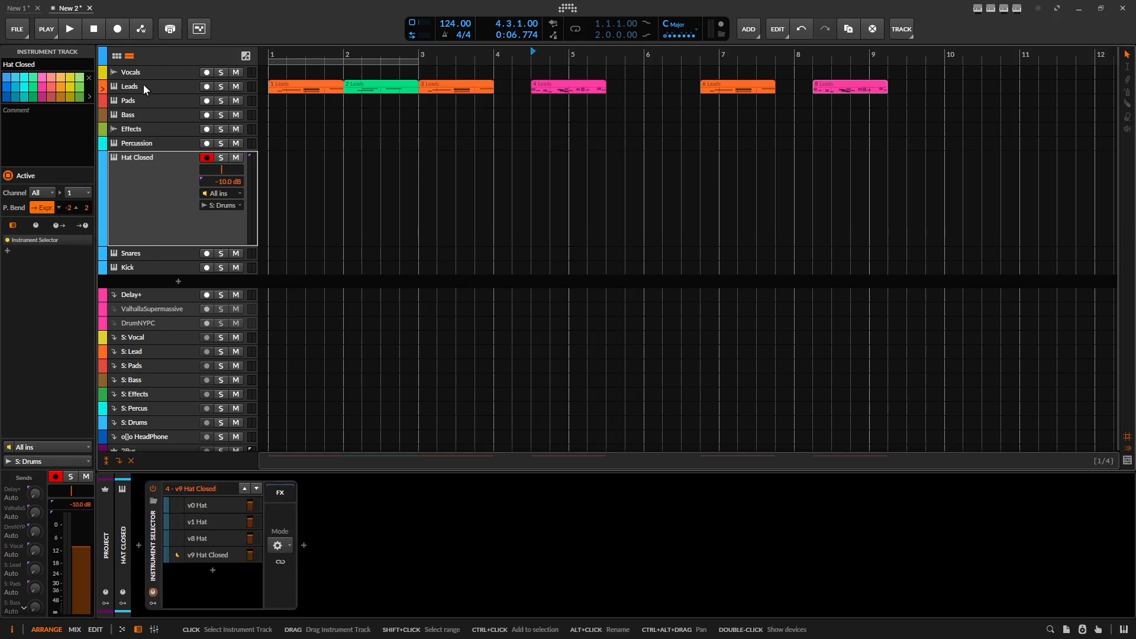
{"action": "left_click", "coordinate": [143, 86]}
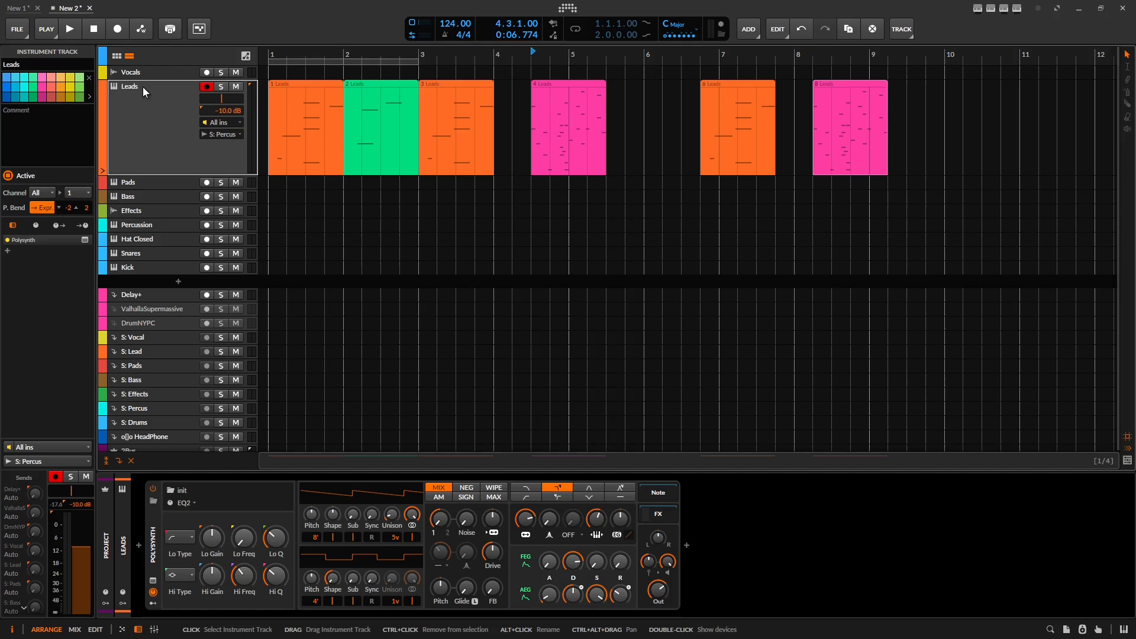
Step: Shrink the auto-zoomed Leads track, enlarge it again in two stages, and compare the zoom height on Pads and Bass
{"action": "scroll", "coordinate": [144, 87], "scroll_direction": "down", "scroll_amount": 1}
{"action": "scroll", "coordinate": [144, 86], "scroll_direction": "down", "scroll_amount": 6}
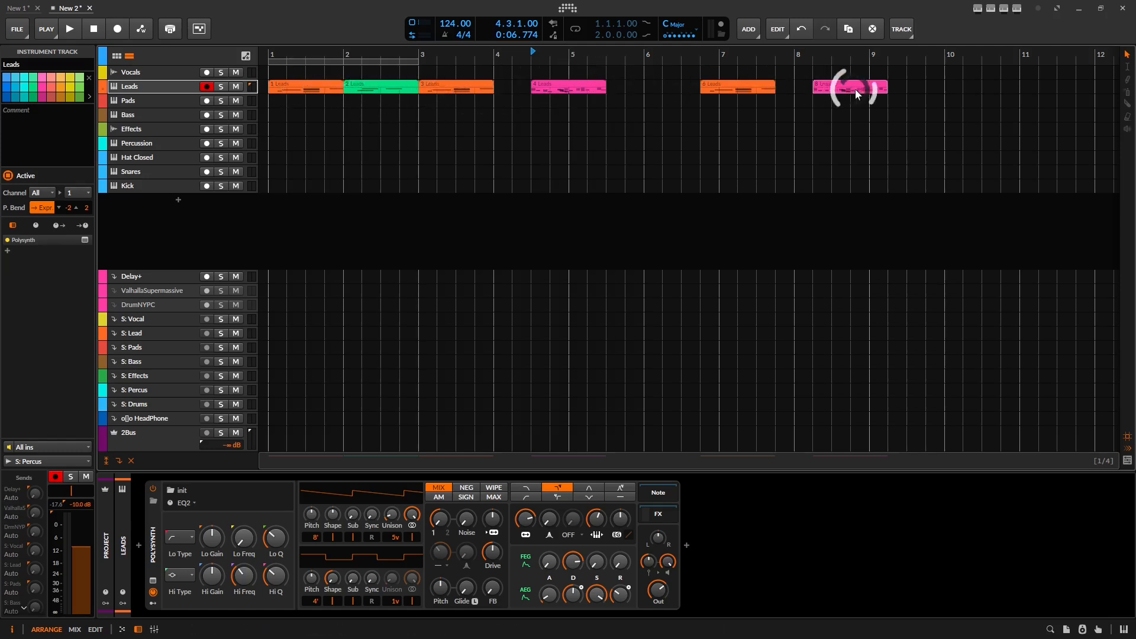
{"action": "left_click_drag", "start_coordinate": [155, 93], "coordinate": [151, 149]}
{"action": "left_click", "coordinate": [152, 155]}
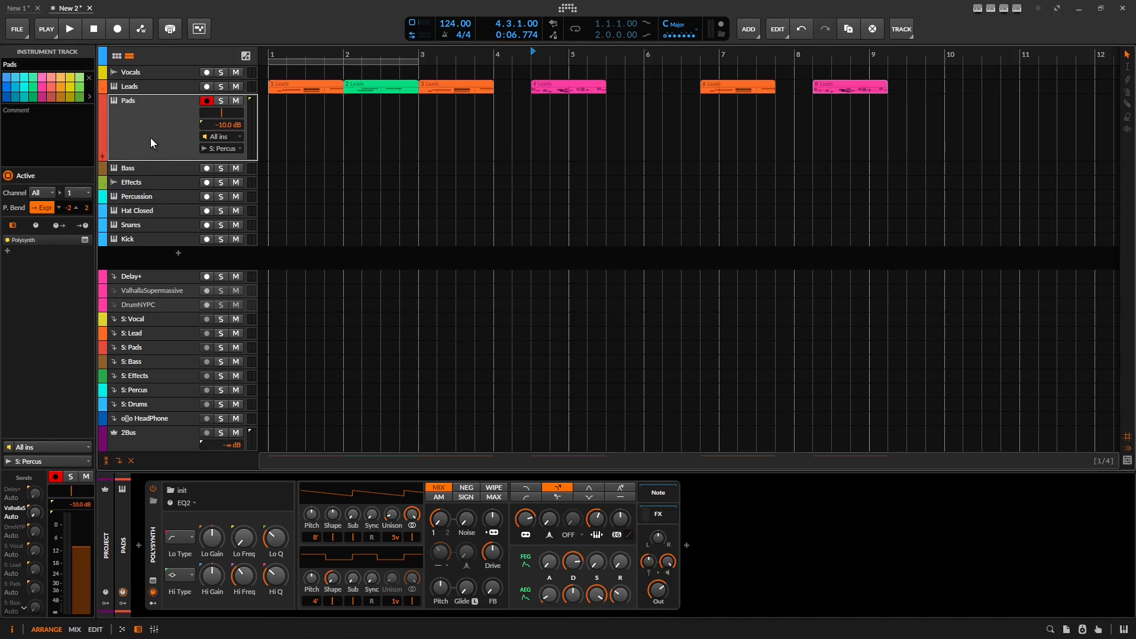
{"action": "left_click", "coordinate": [142, 88]}
{"action": "left_click_drag", "start_coordinate": [143, 148], "coordinate": [146, 173]}
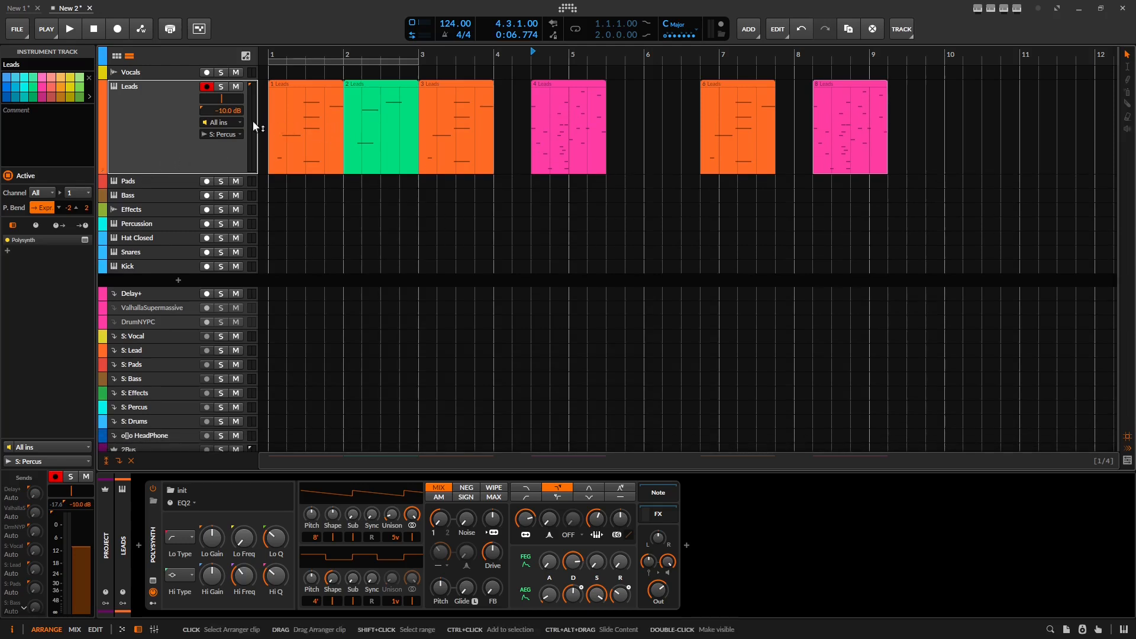
{"action": "left_click", "coordinate": [168, 194]}
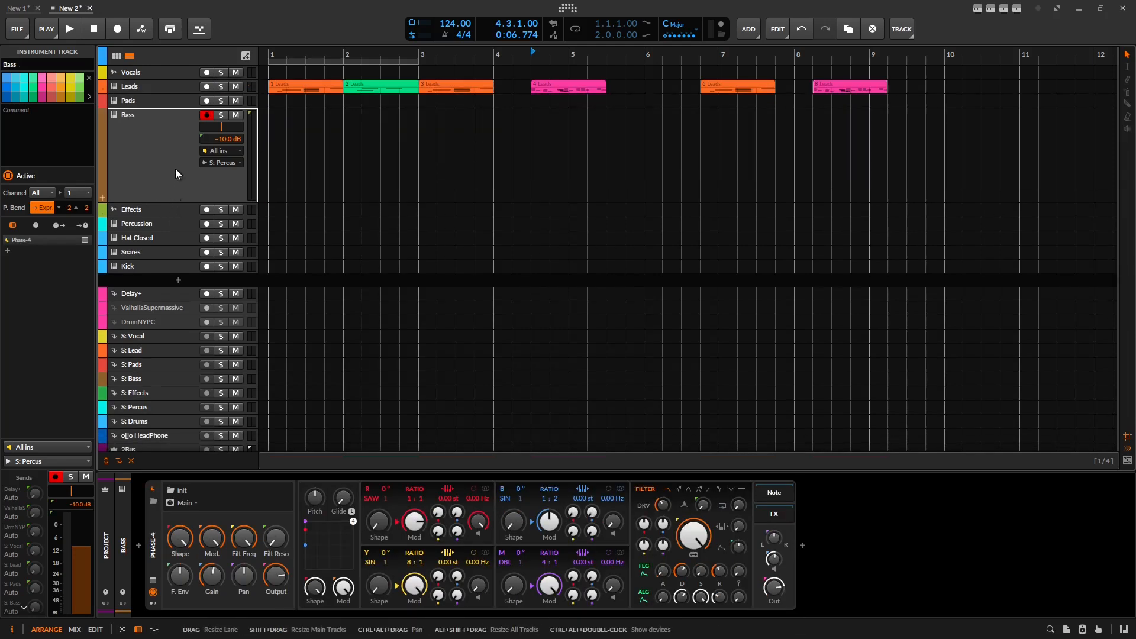
{"action": "left_click", "coordinate": [169, 86]}
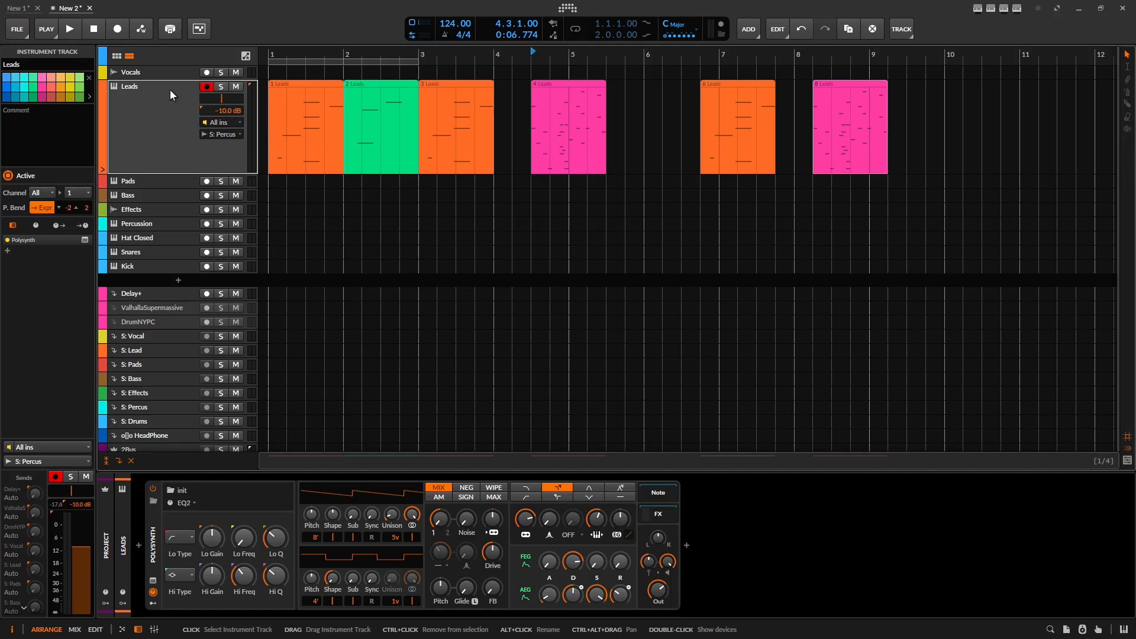
Step: Unfold the Leads automation lanes to view AEG Release auto-zoomed, then fold them and reselect the Leads track
{"action": "left_click", "coordinate": [103, 168]}
{"action": "left_click", "coordinate": [144, 181]}
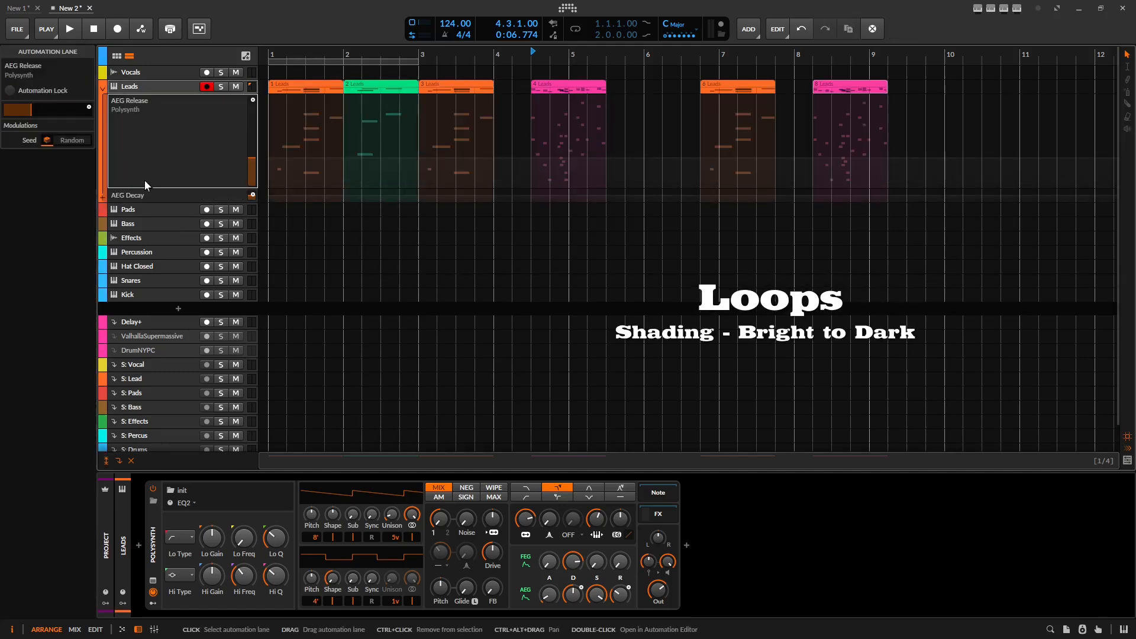
{"action": "left_click", "coordinate": [103, 89]}
{"action": "left_click", "coordinate": [126, 90]}
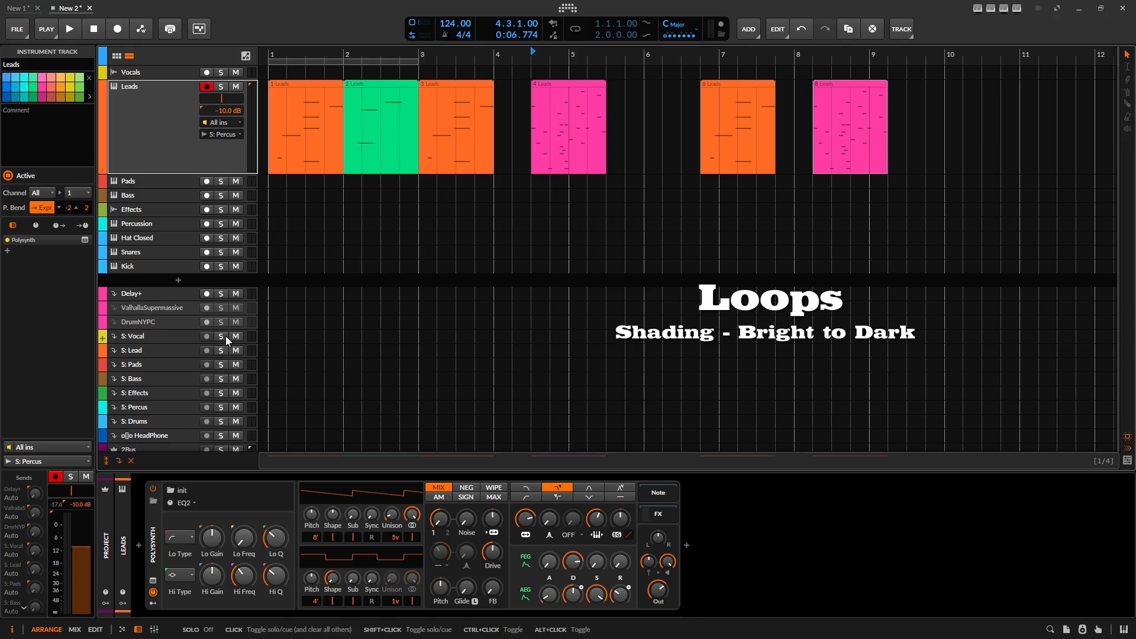
Step: Switch auto zoom off and on to enlarge the Leads track, and extend its first pink looped clip to 2.0.0.00
{"action": "key", "text": "z"}
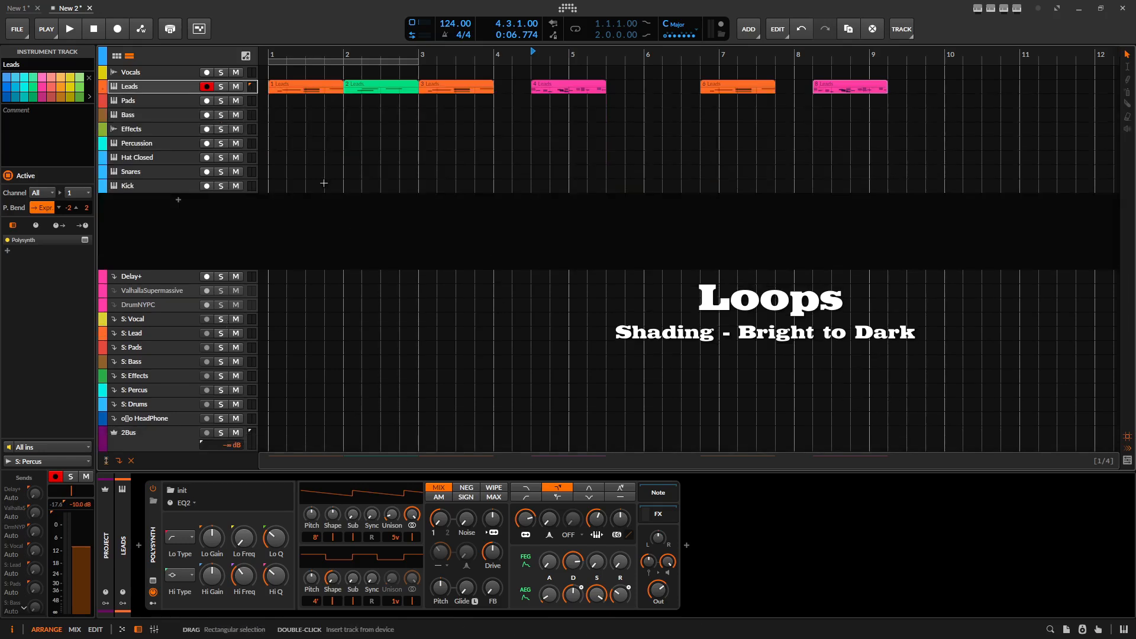
{"action": "key", "text": "z"}
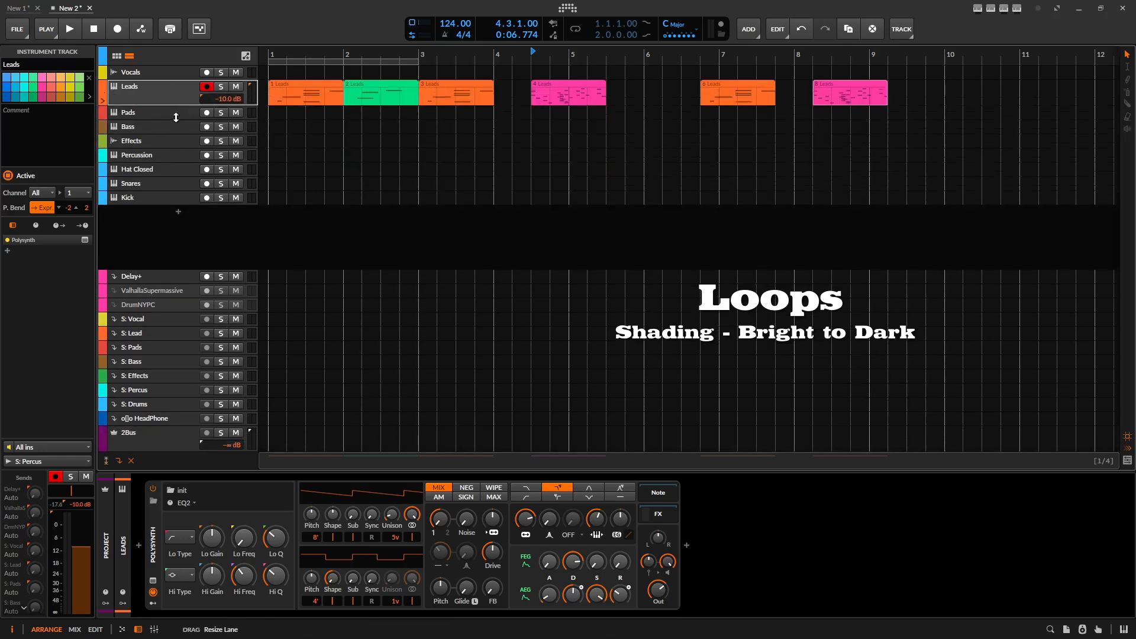
{"action": "left_click_drag", "start_coordinate": [603, 236], "coordinate": [682, 227]}
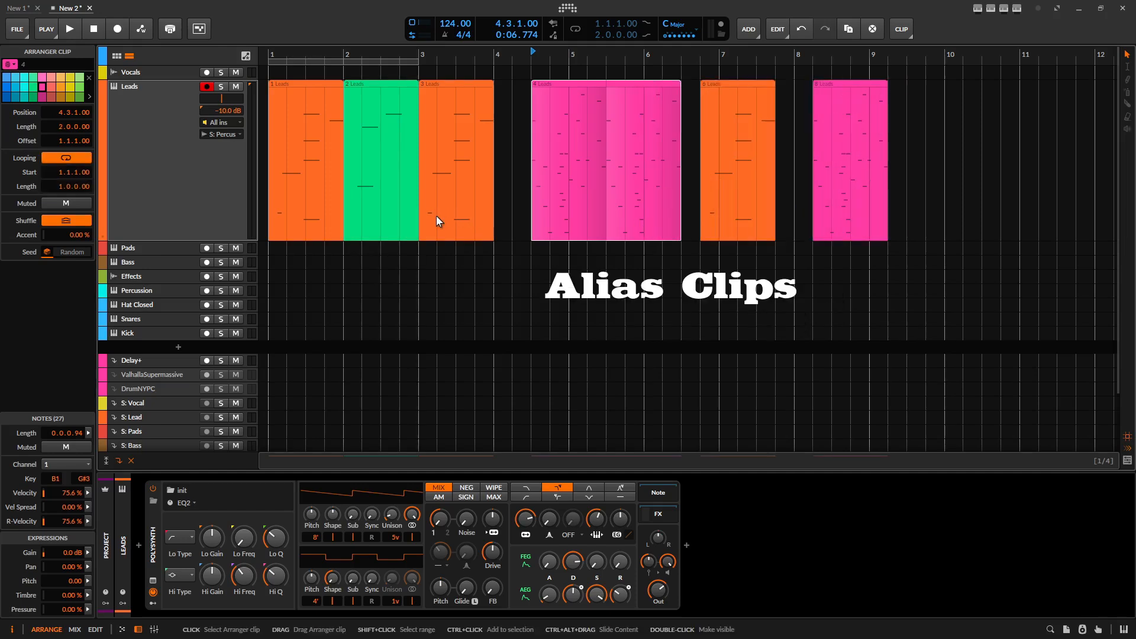
Step: Copy the first orange Leads clip to position 9.4.1.00, and select the original and the copy to compare them
{"action": "left_click", "coordinate": [325, 84]}
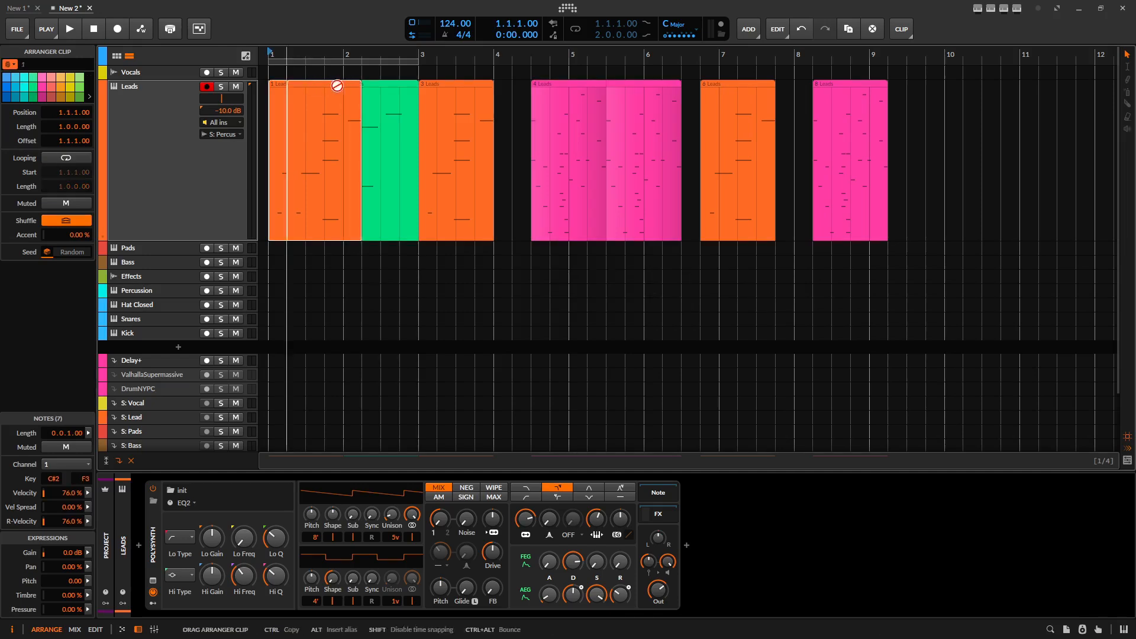
{"action": "left_click_drag", "start_coordinate": [310, 83], "coordinate": [966, 116]}
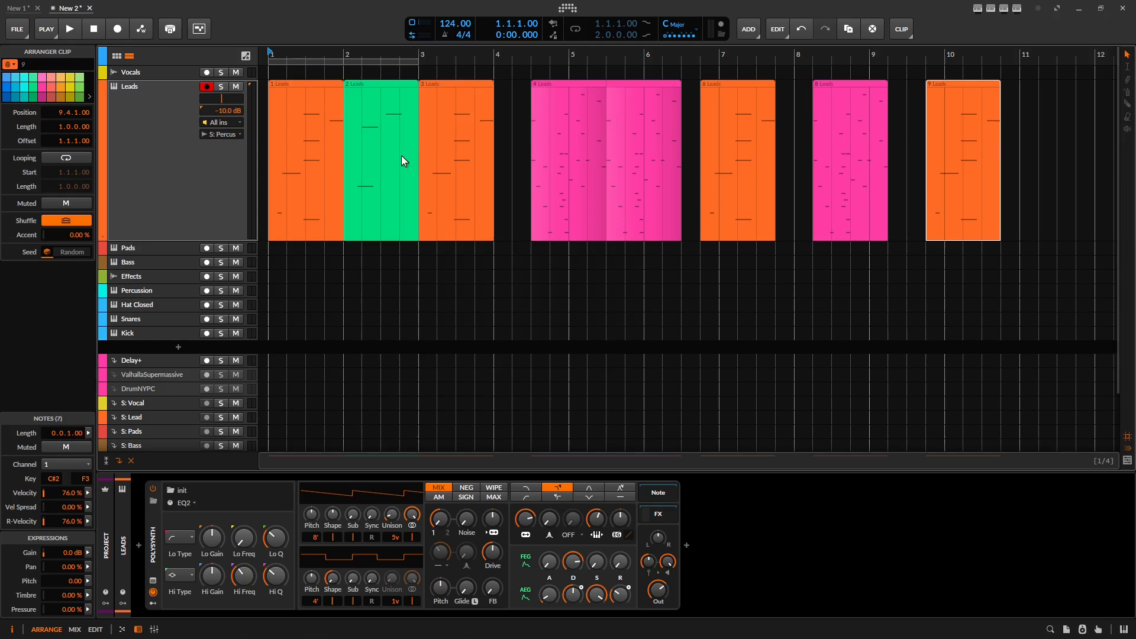
{"action": "left_click", "coordinate": [297, 135]}
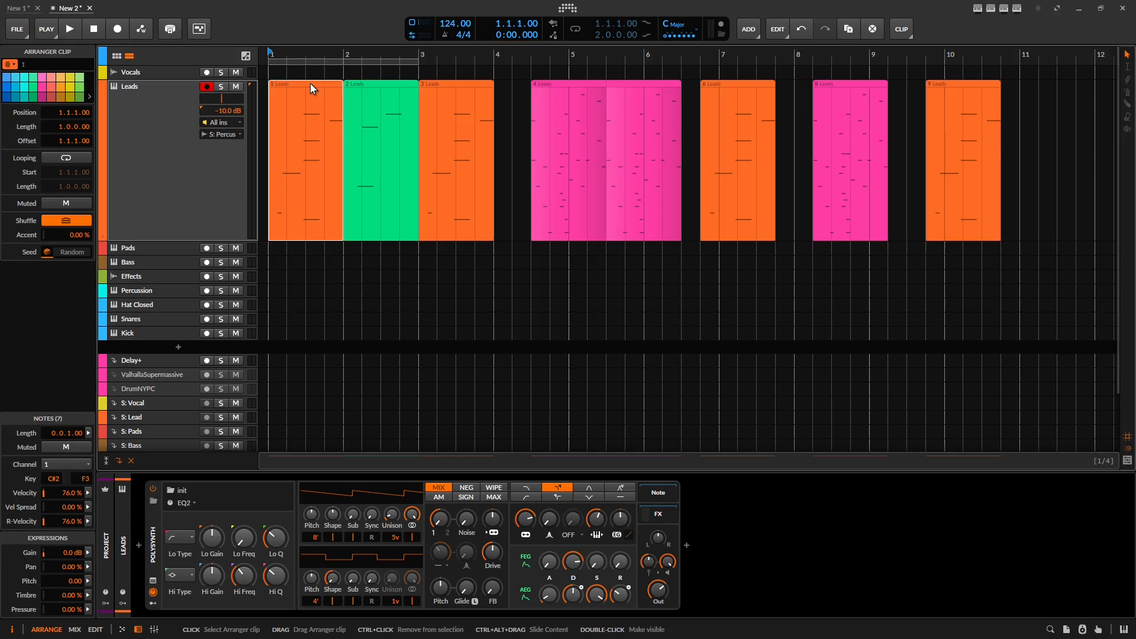
{"action": "left_click", "coordinate": [966, 89]}
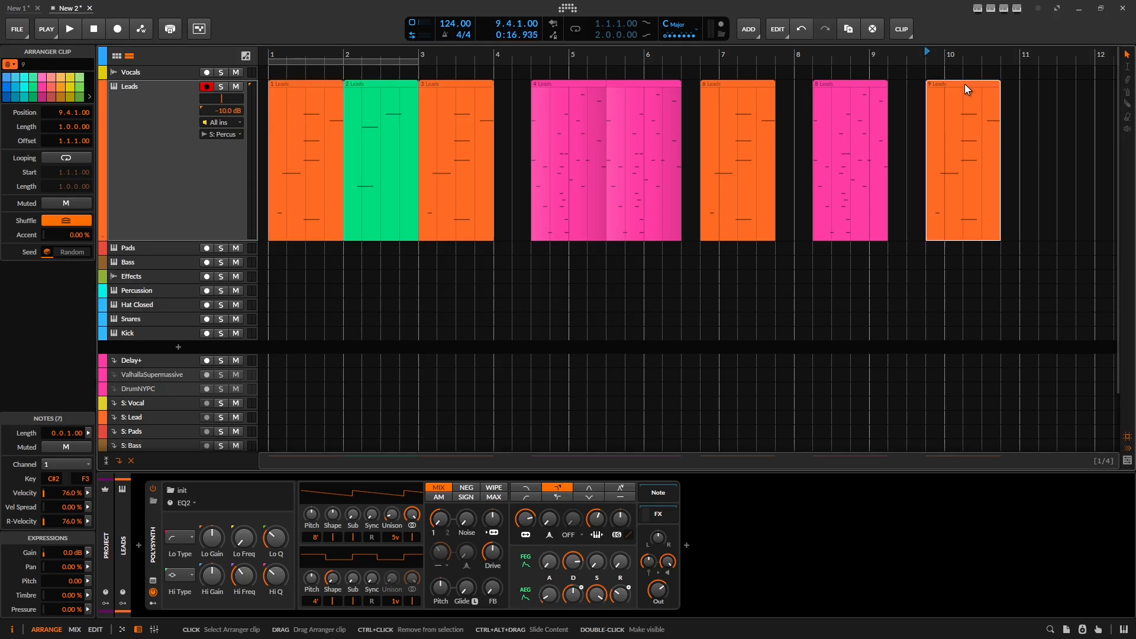
Step: Merge the duplicate patterns on the Leads track from the track's own options
{"action": "left_click_drag", "start_coordinate": [941, 55], "coordinate": [914, 54]}
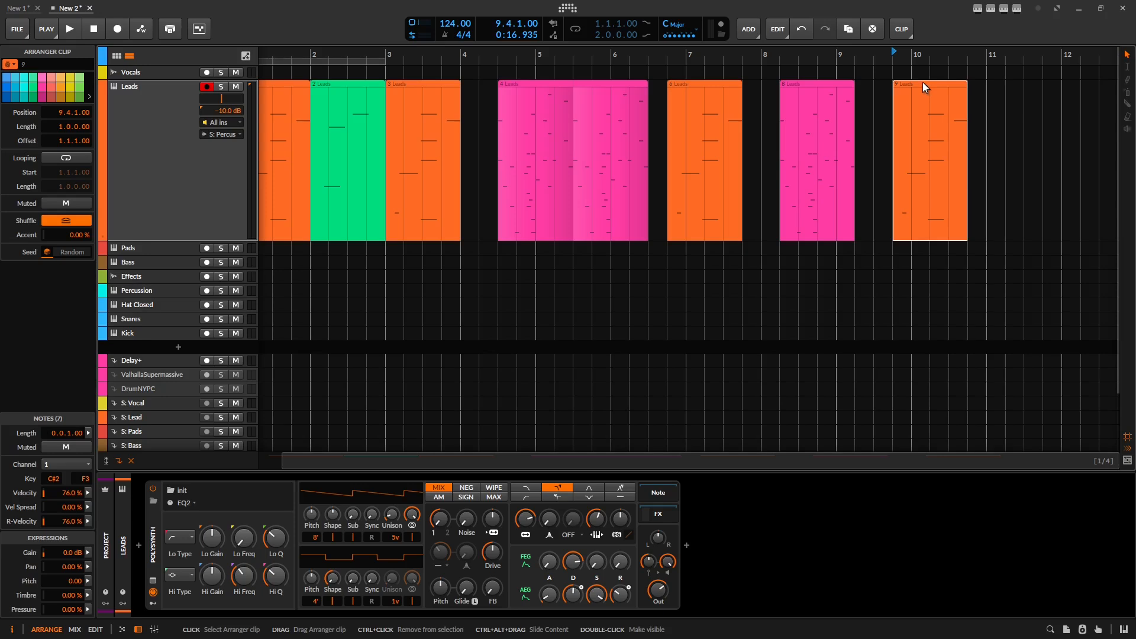
{"action": "left_click_drag", "start_coordinate": [912, 55], "coordinate": [947, 55]}
{"action": "right_click", "coordinate": [129, 109]}
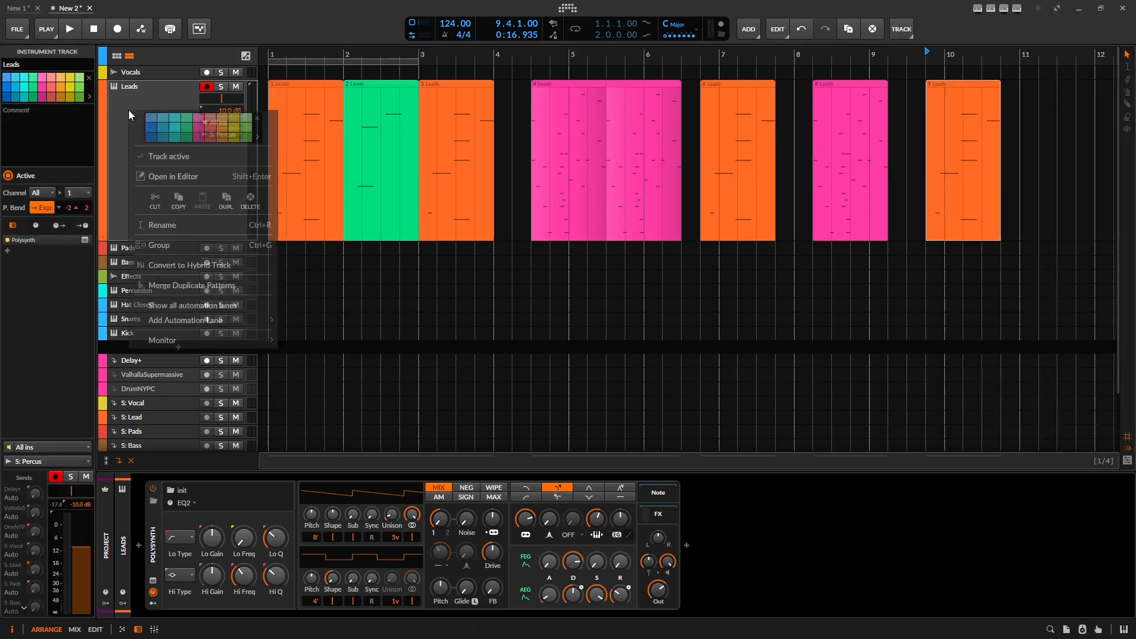
{"action": "left_click", "coordinate": [195, 285]}
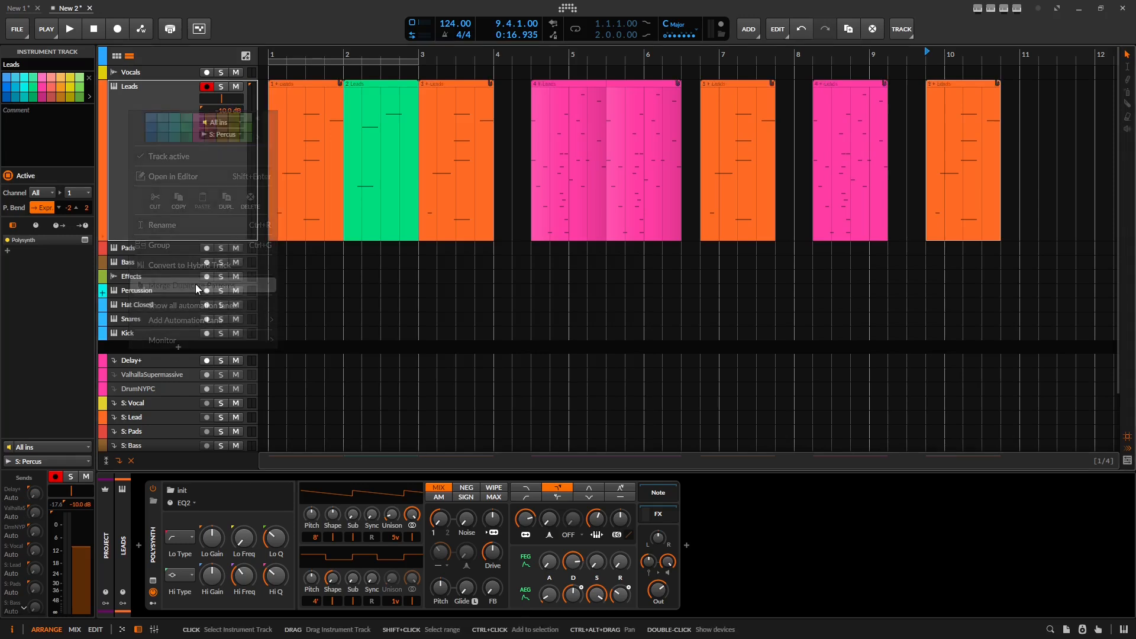
Step: Move a note in the first Leads clip to A2 at 1.1.3.43, and extend the third clip's end by one beat
{"action": "double_click", "coordinate": [317, 87]}
{"action": "left_click_drag", "start_coordinate": [438, 538], "coordinate": [407, 528]}
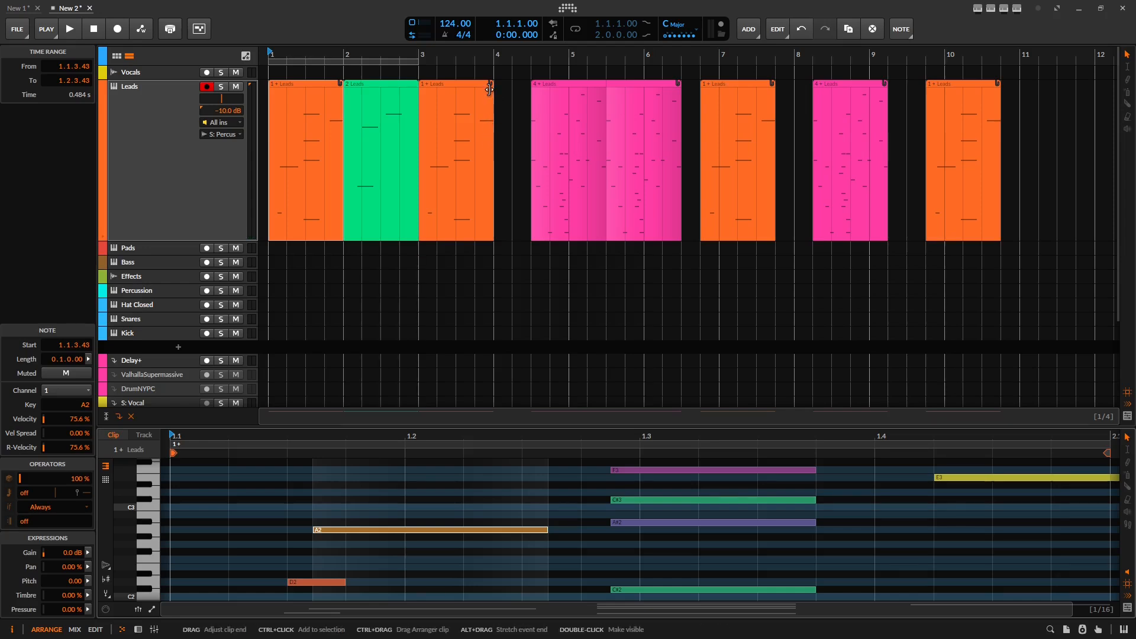
{"action": "left_click_drag", "start_coordinate": [491, 93], "coordinate": [511, 94]}
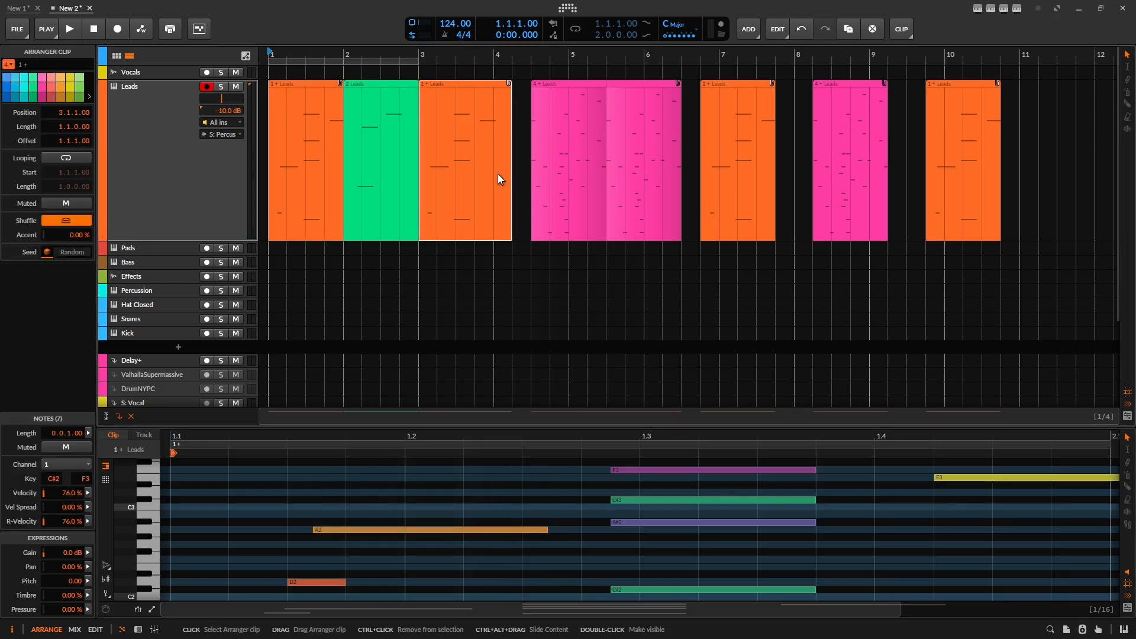
Step: Undo the clip extension, note move, pattern merge and clip copy, and close the note editor
{"action": "key", "text": "ctrl+z"}
{"action": "key", "text": "ctrl+z"}
{"action": "key", "text": "ctrl+z"}
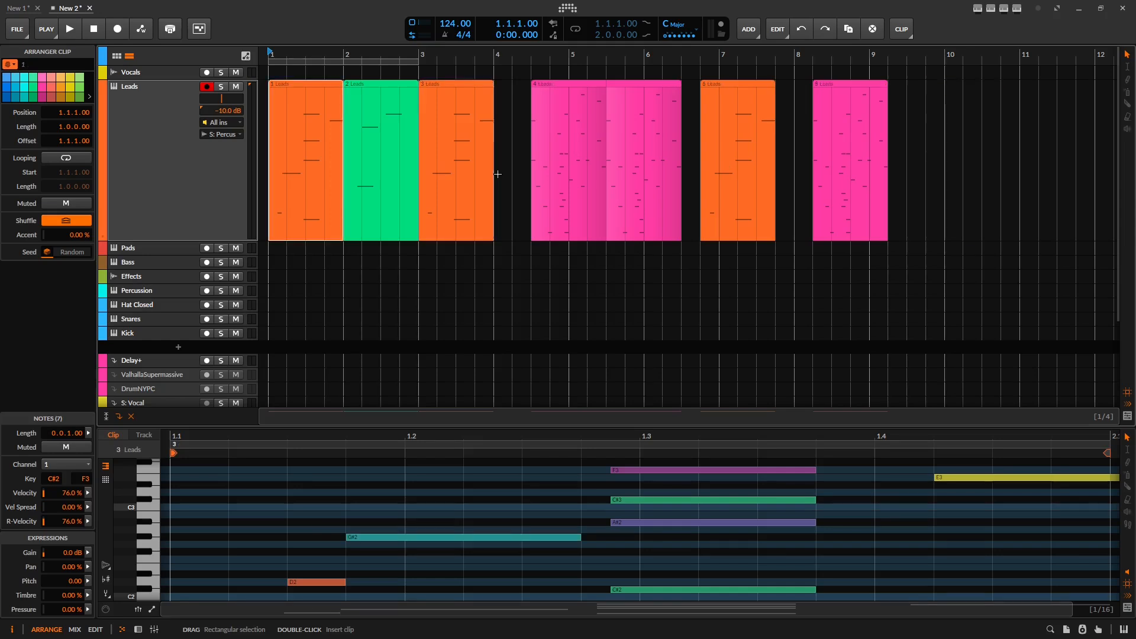
{"action": "key", "text": "e"}
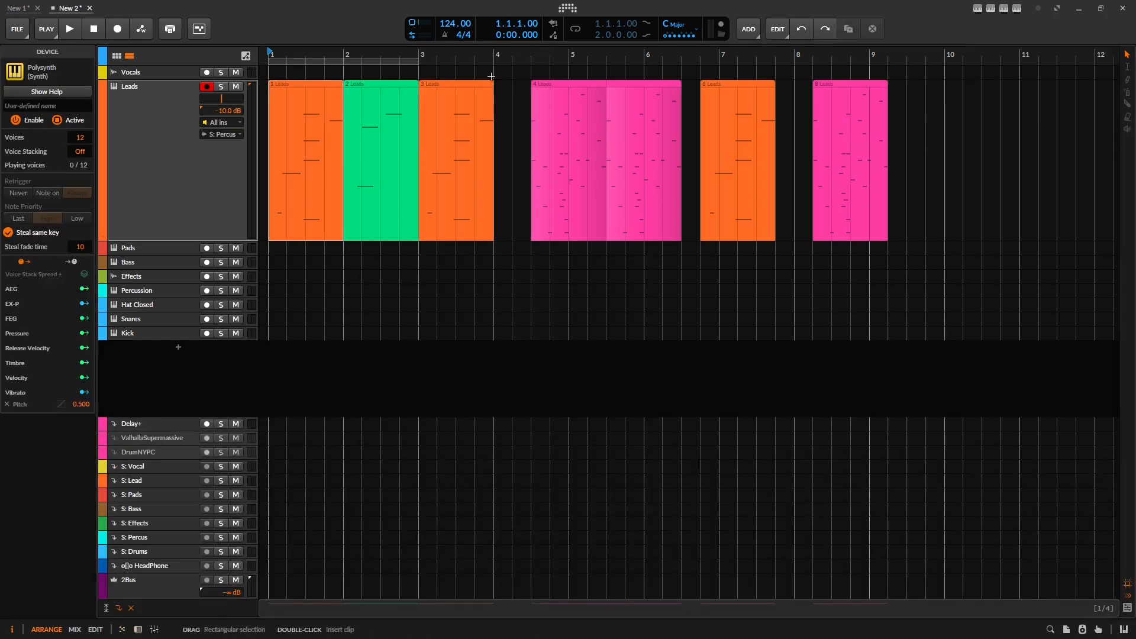
Step: Insert an alias of the third Leads clip at position 9.4.1.00
{"action": "left_click", "coordinate": [451, 87]}
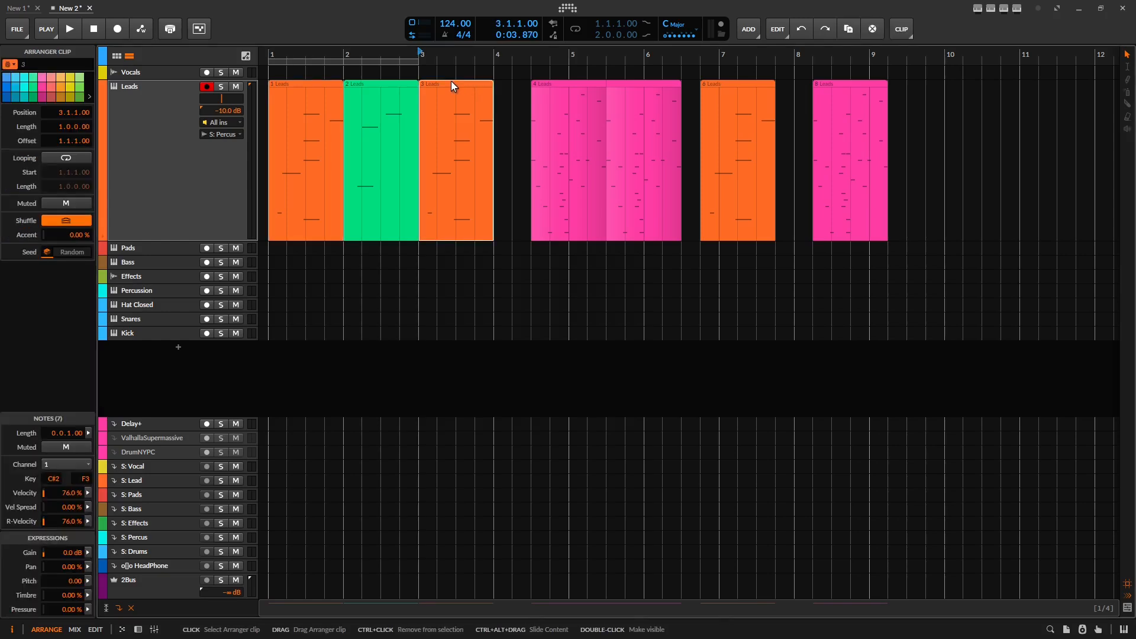
{"action": "left_click_drag", "start_coordinate": [452, 86], "coordinate": [951, 126]}
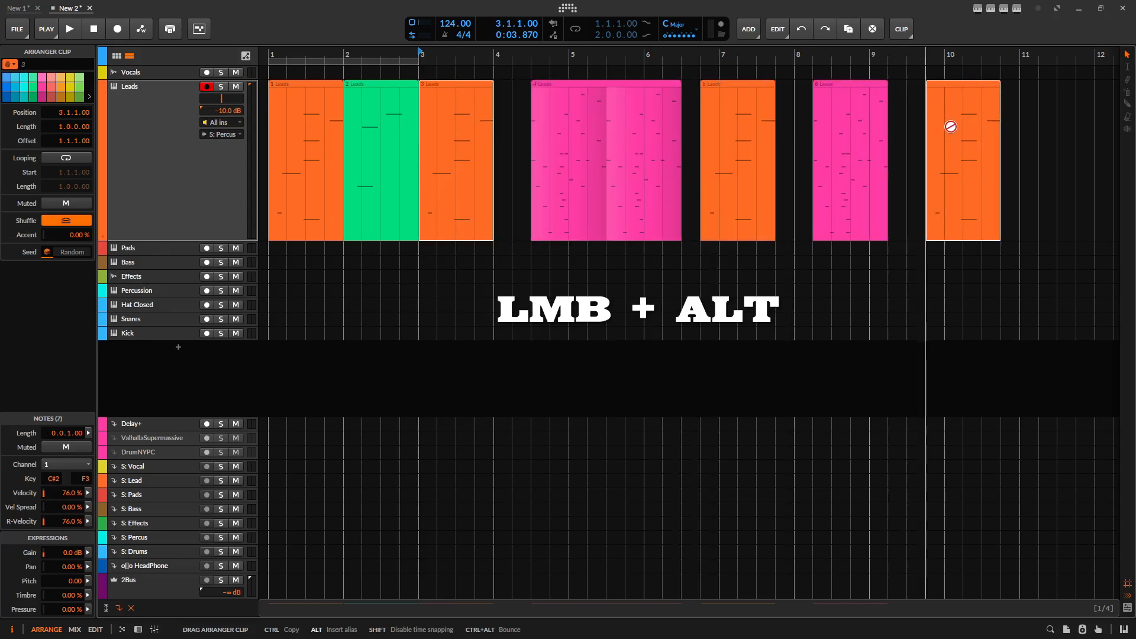
{"action": "left_click_drag", "start_coordinate": [950, 126], "coordinate": [950, 126]}
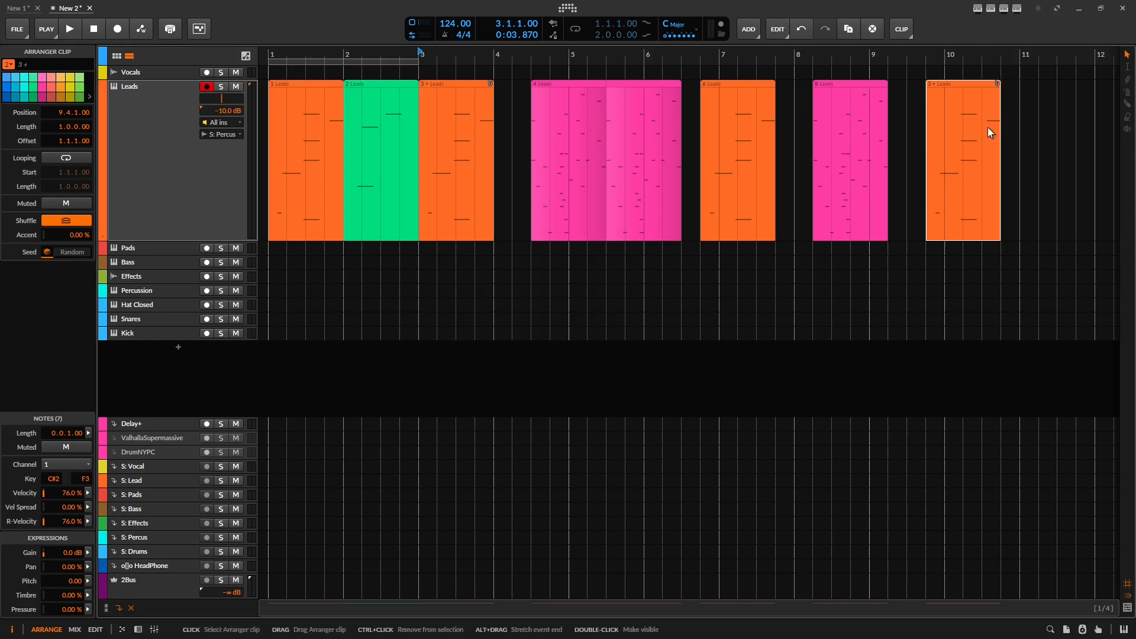
Step: Copy the second pink Leads clip behind the last orange clip and place the copy at position 10.4.4.00
{"action": "left_click_drag", "start_coordinate": [845, 89], "coordinate": [1035, 102]}
{"action": "middle_click", "coordinate": [1037, 130]}
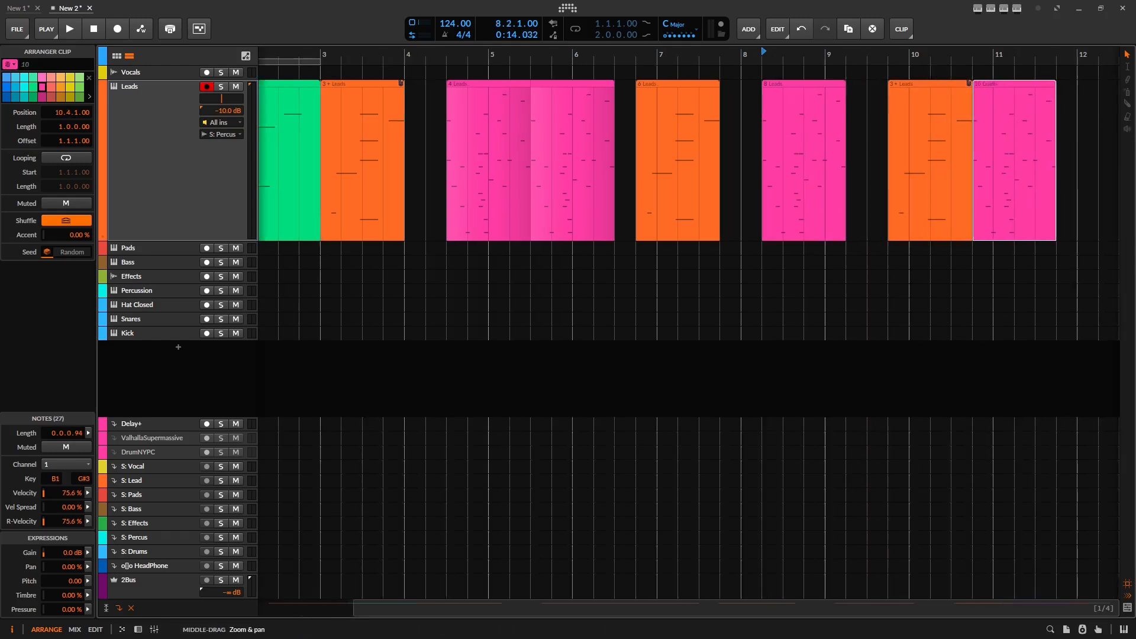
{"action": "left_click_drag", "start_coordinate": [755, 85], "coordinate": [780, 98]}
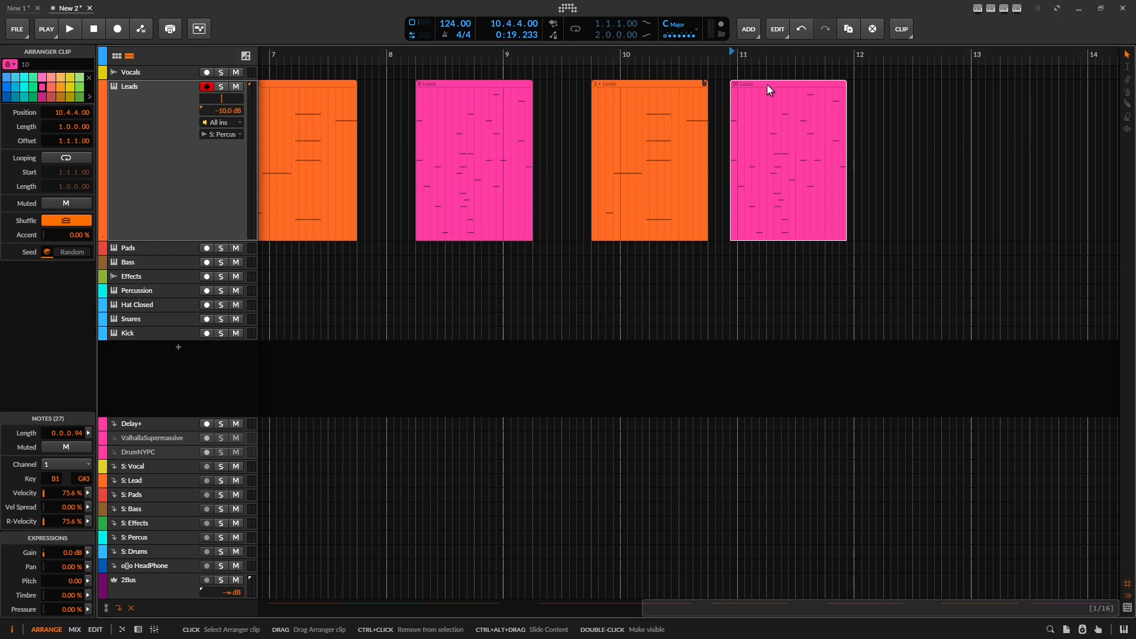
Step: Assign pattern 8 to the copied pink clip at 10.4.4.00
{"action": "right_click", "coordinate": [783, 87]}
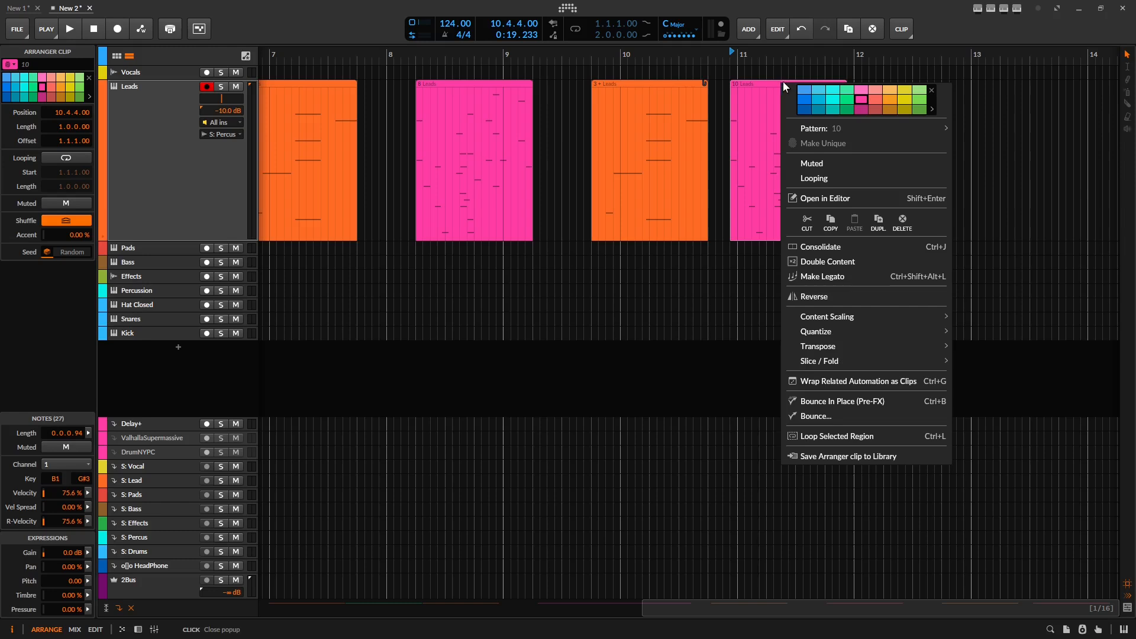
{"action": "mouse_move", "coordinate": [809, 130]}
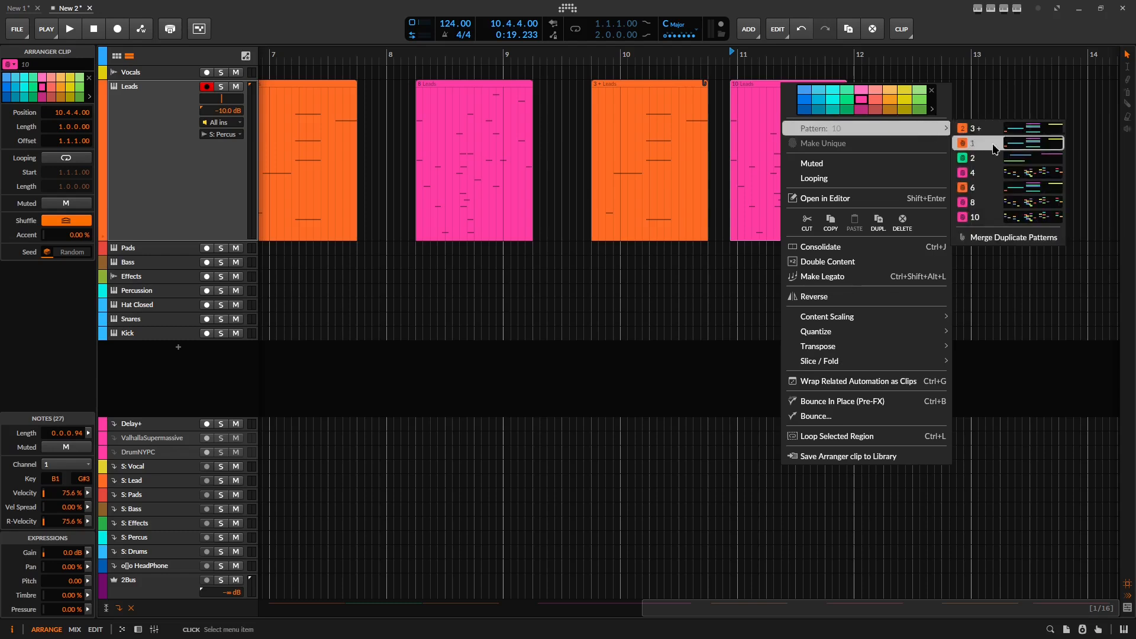
{"action": "left_click", "coordinate": [982, 204]}
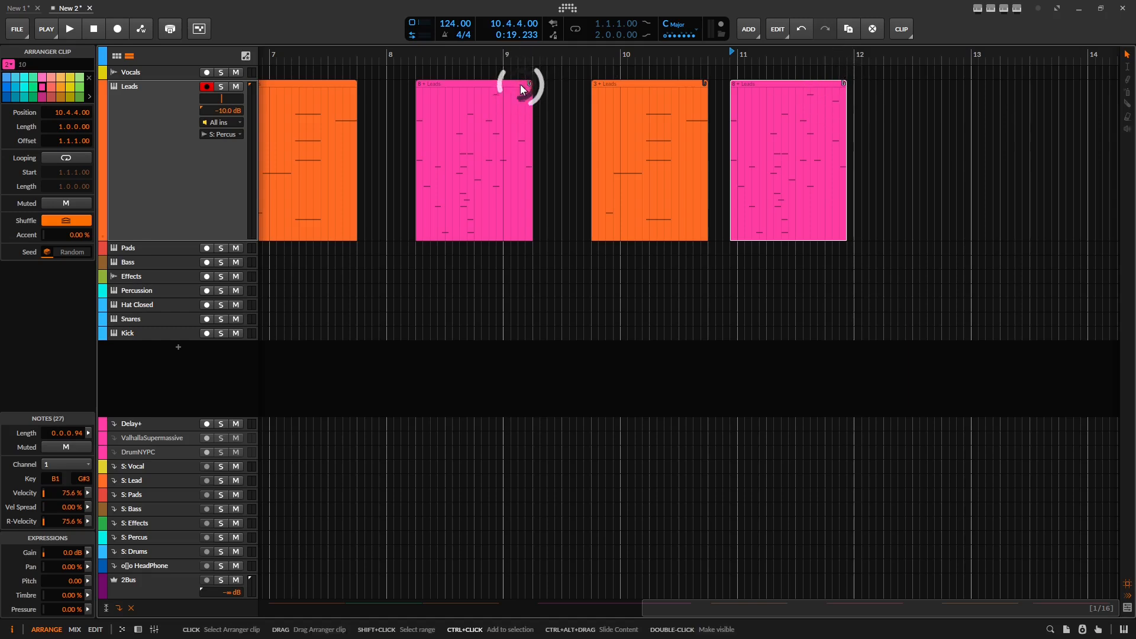
Step: Switch the copied pink clip to pattern 4, and return it to its own pattern 10
{"action": "left_click", "coordinate": [10, 64]}
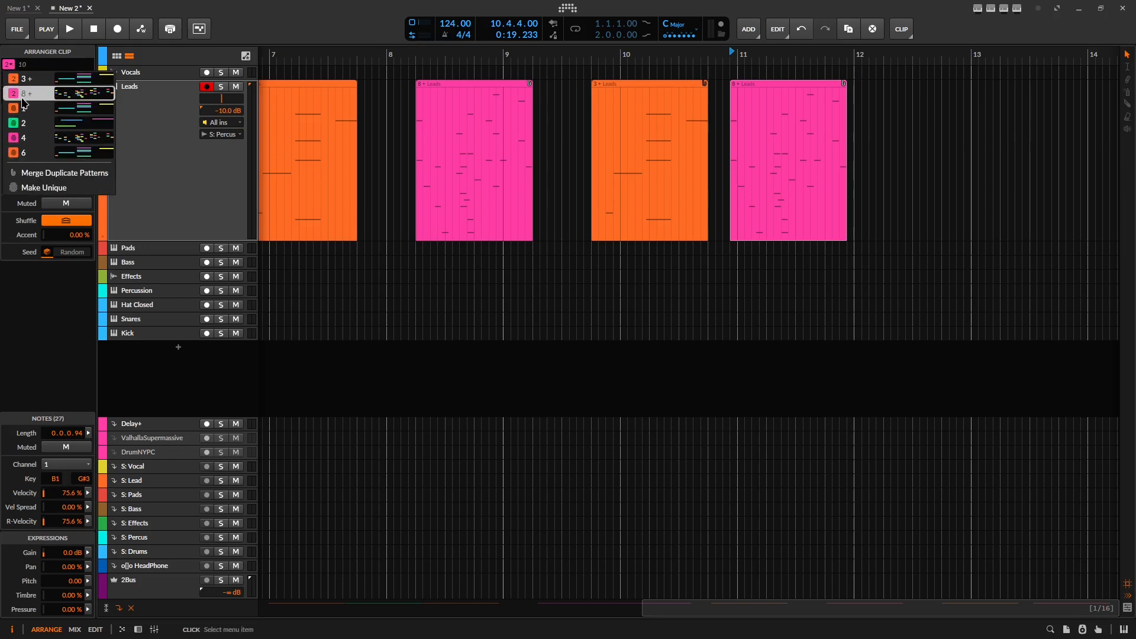
{"action": "left_click", "coordinate": [30, 137]}
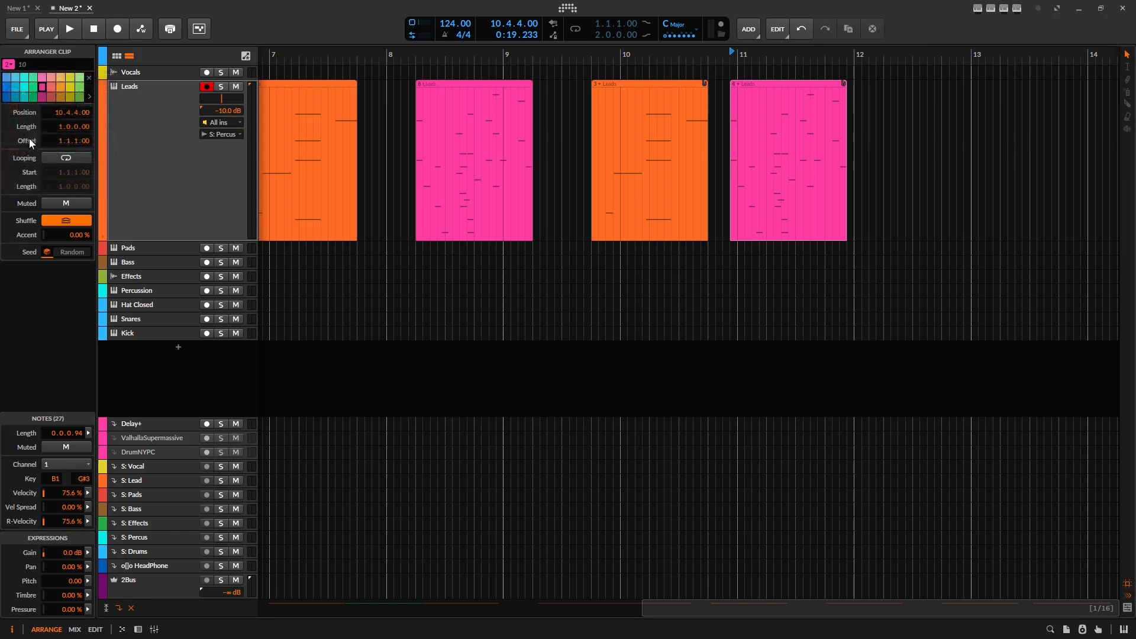
{"action": "left_click", "coordinate": [11, 67]}
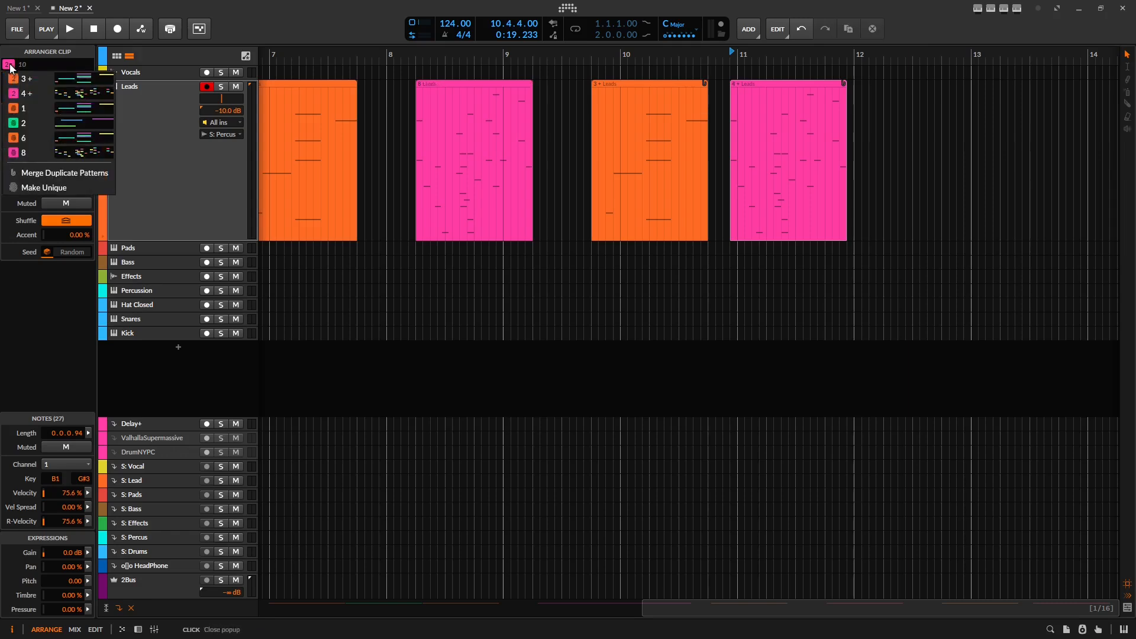
{"action": "left_click", "coordinate": [18, 94]}
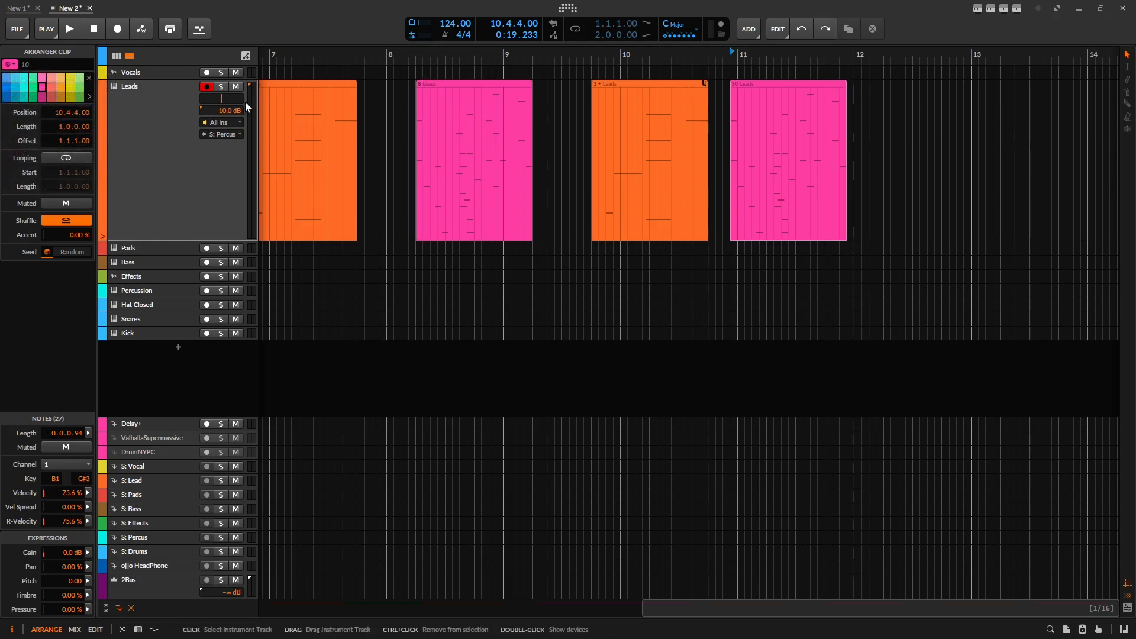
Step: Merge the duplicate patterns starting from the copied pink clip's pattern options, and view all Leads clips
{"action": "right_click", "coordinate": [759, 81]}
{"action": "mouse_move", "coordinate": [851, 132]}
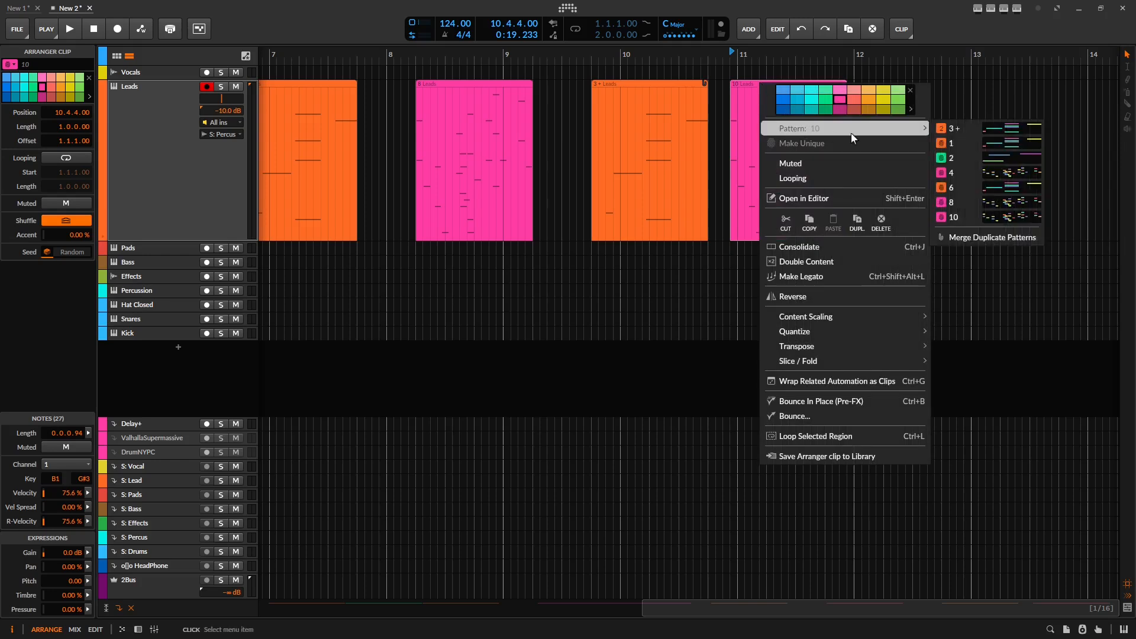
{"action": "left_click", "coordinate": [1019, 238]}
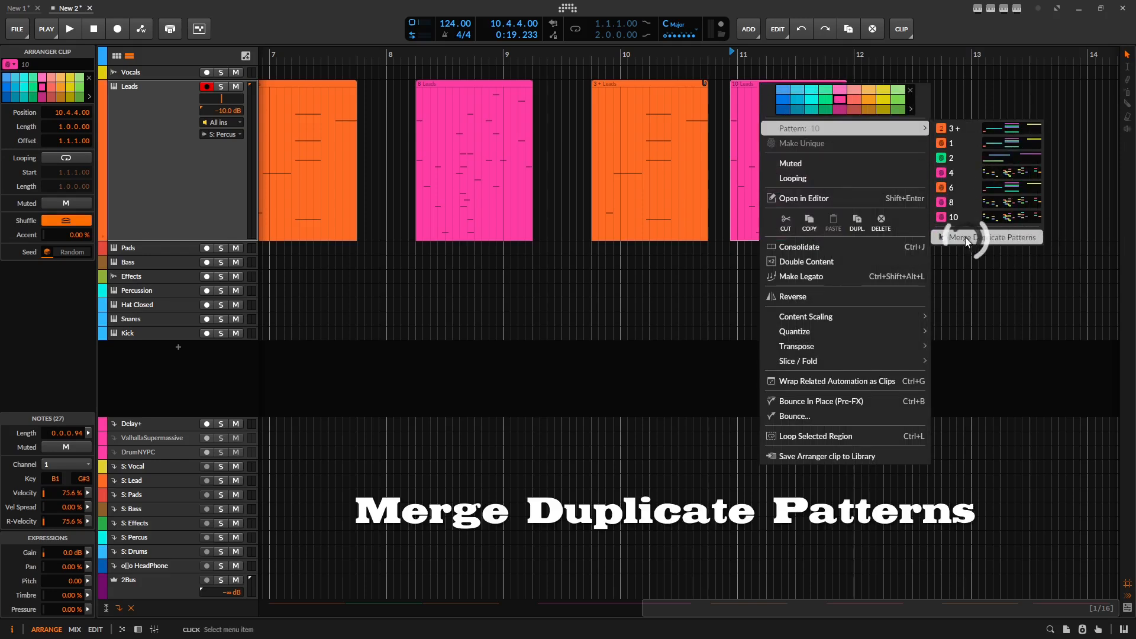
{"action": "left_click", "coordinate": [1006, 239]}
{"action": "left_click_drag", "start_coordinate": [657, 188], "coordinate": [789, 130]}
{"action": "left_click_drag", "start_coordinate": [858, 190], "coordinate": [811, 191]}
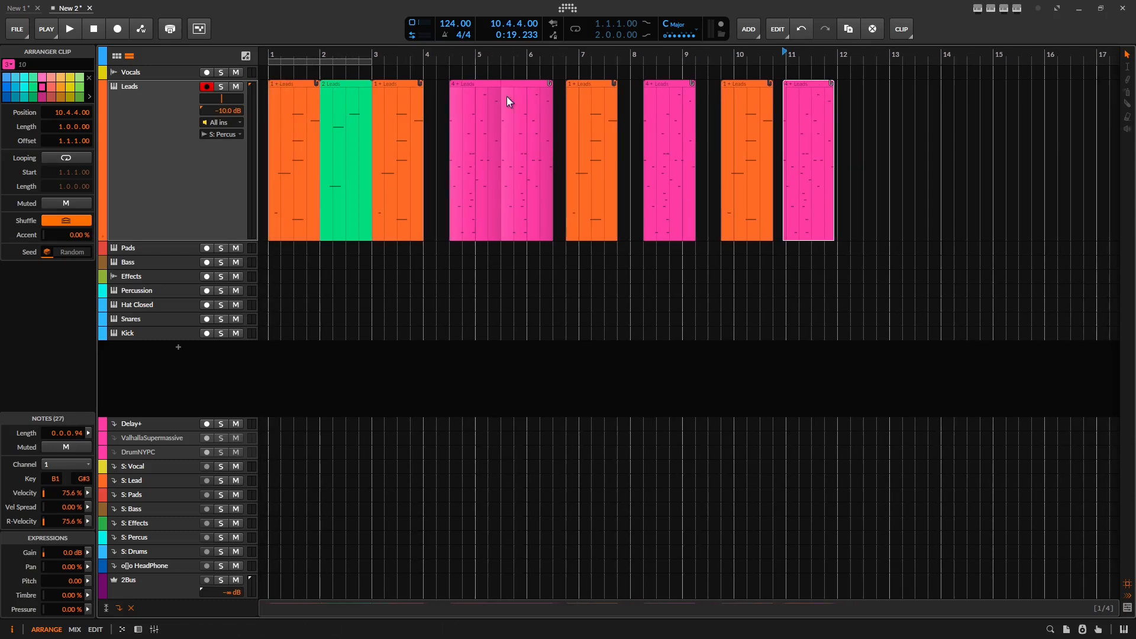
Step: Undo the pattern merge and the copying of the pink clip
{"action": "key", "text": "ctrl+z"}
{"action": "key", "text": "ctrl+z"}
{"action": "key", "text": "ctrl+z"}
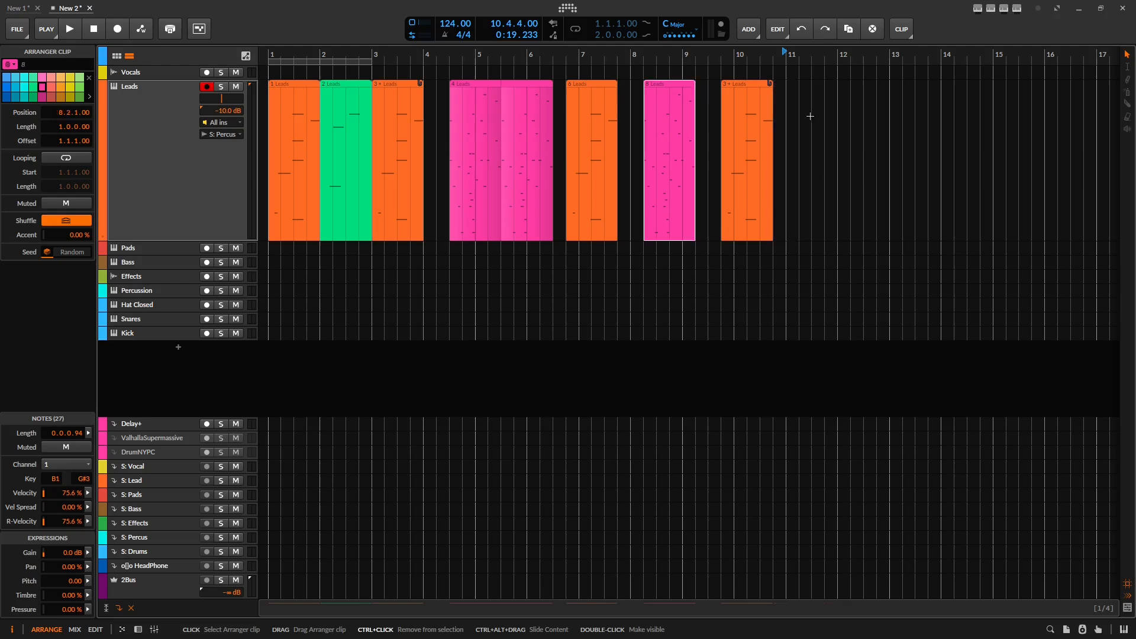
Step: Merge the duplicate patterns for the whole Leads track, and undo the merge
{"action": "left_click", "coordinate": [135, 108]}
{"action": "right_click", "coordinate": [135, 108]}
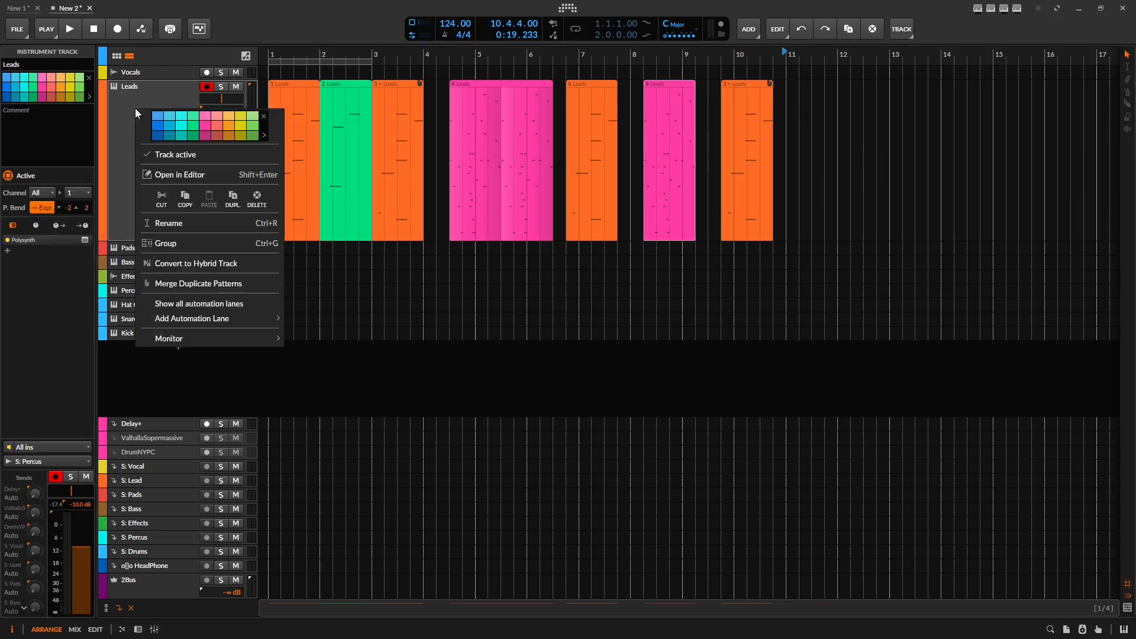
{"action": "left_click", "coordinate": [181, 287]}
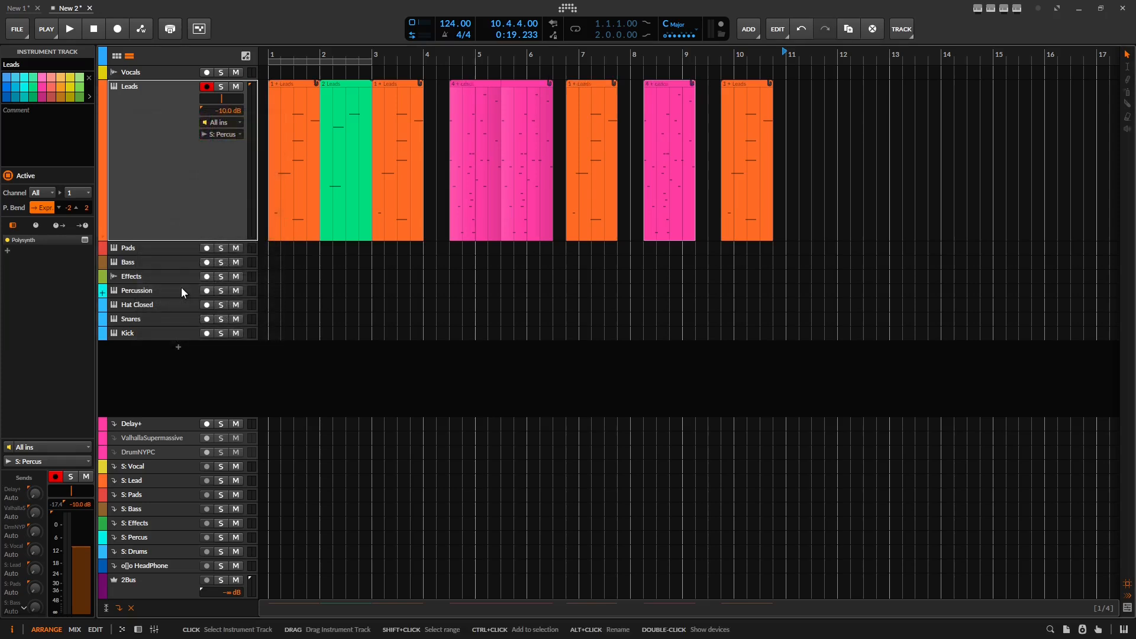
{"action": "key", "text": "ctrl+z"}
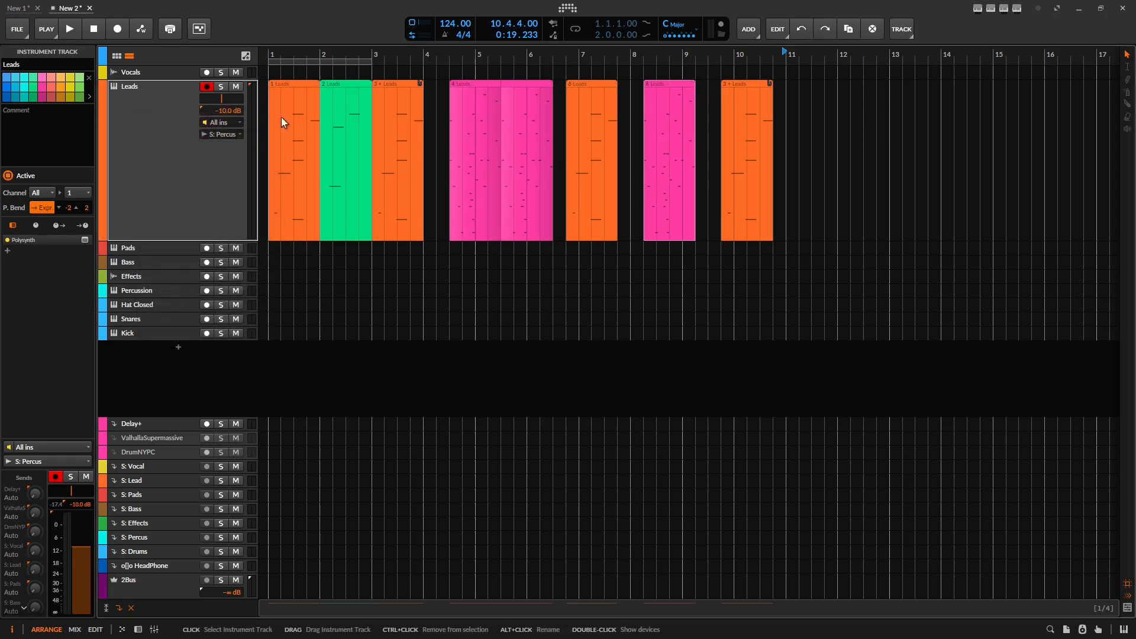
Step: Select the Leads clips from the first to the last, and view their list of patterns
{"action": "left_click", "coordinate": [317, 86]}
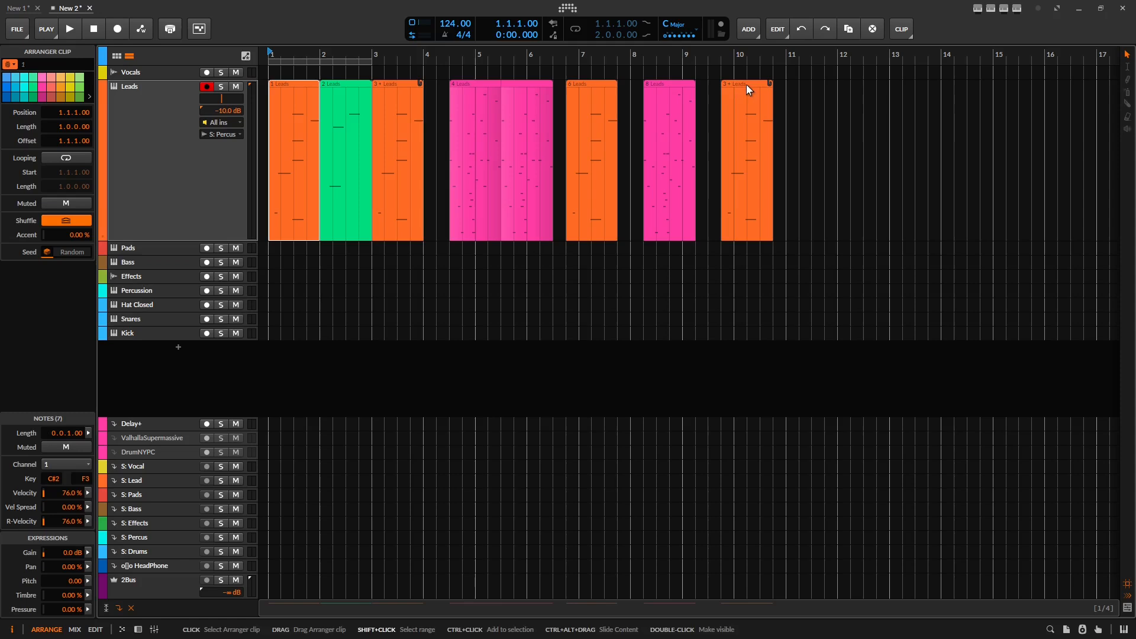
{"action": "left_click", "coordinate": [747, 84], "text": "shift"}
{"action": "left_click", "coordinate": [152, 123]}
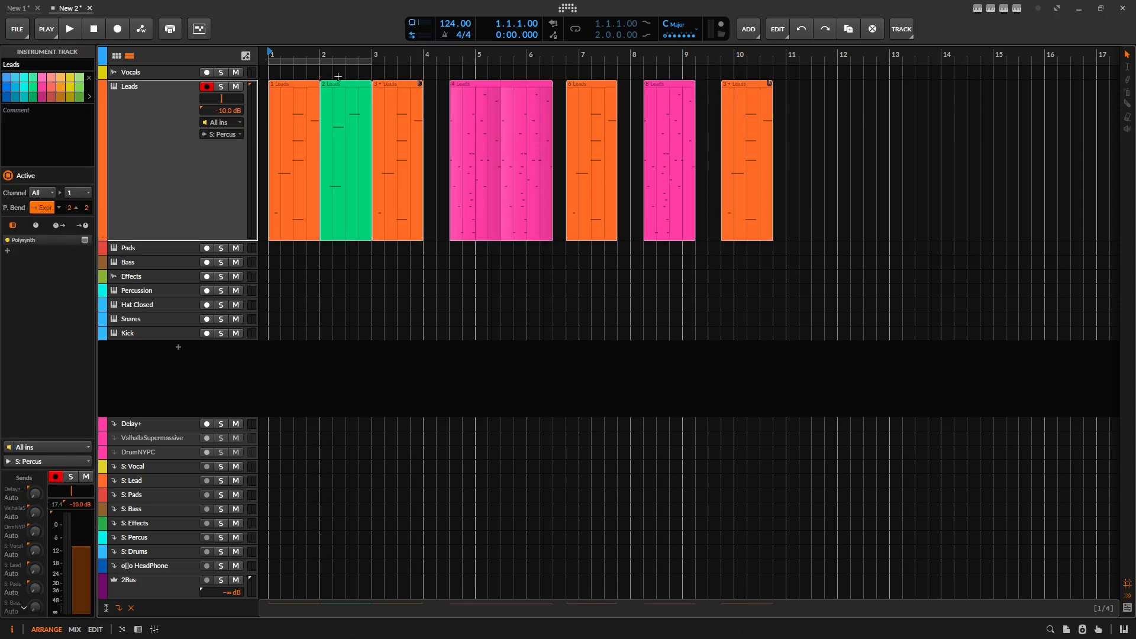
{"action": "left_click", "coordinate": [293, 84]}
{"action": "left_click", "coordinate": [399, 82]}
{"action": "left_click", "coordinate": [8, 63]}
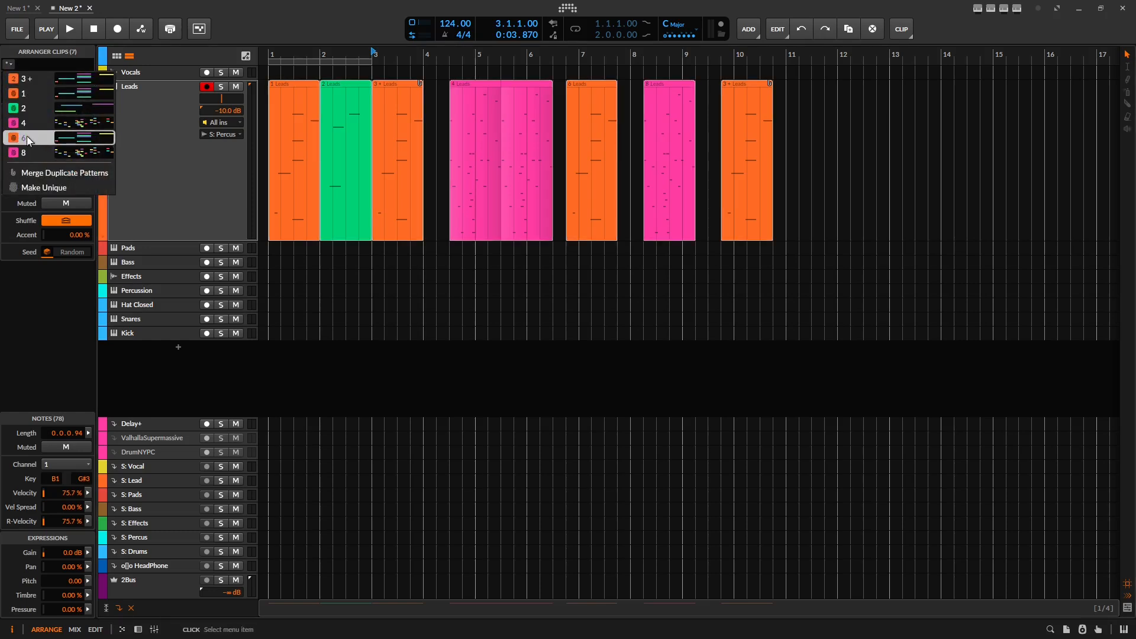
{"action": "left_click", "coordinate": [745, 111]}
Step: Make all selected clips on the Leads track unique
{"action": "left_click_drag", "start_coordinate": [829, 87], "coordinate": [282, 87]}
{"action": "right_click", "coordinate": [341, 93]}
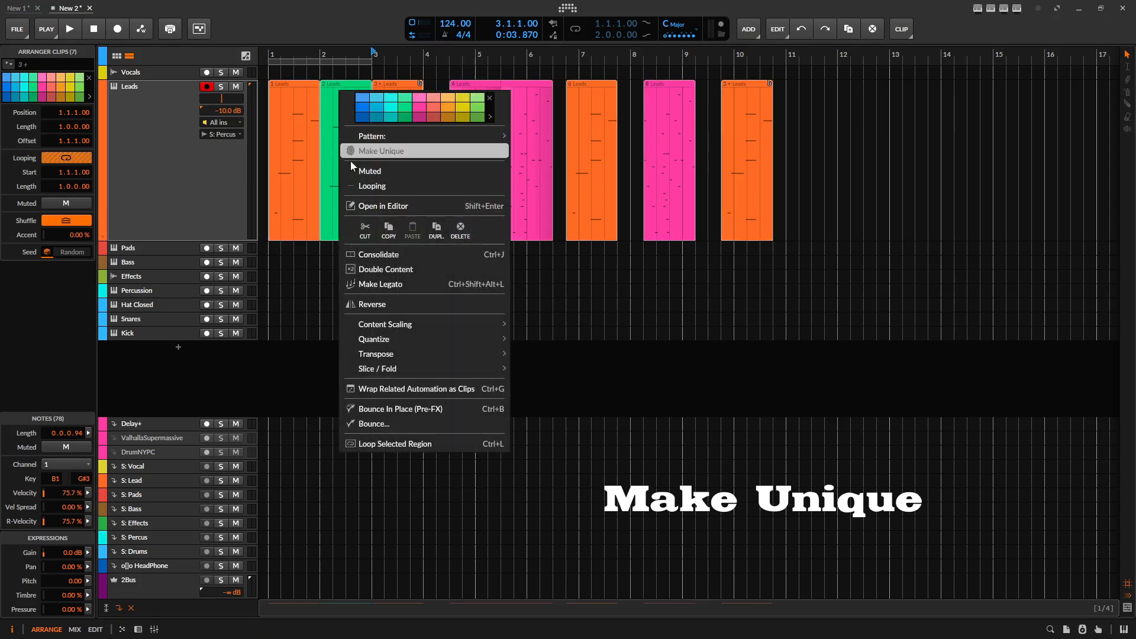
{"action": "left_click", "coordinate": [433, 152]}
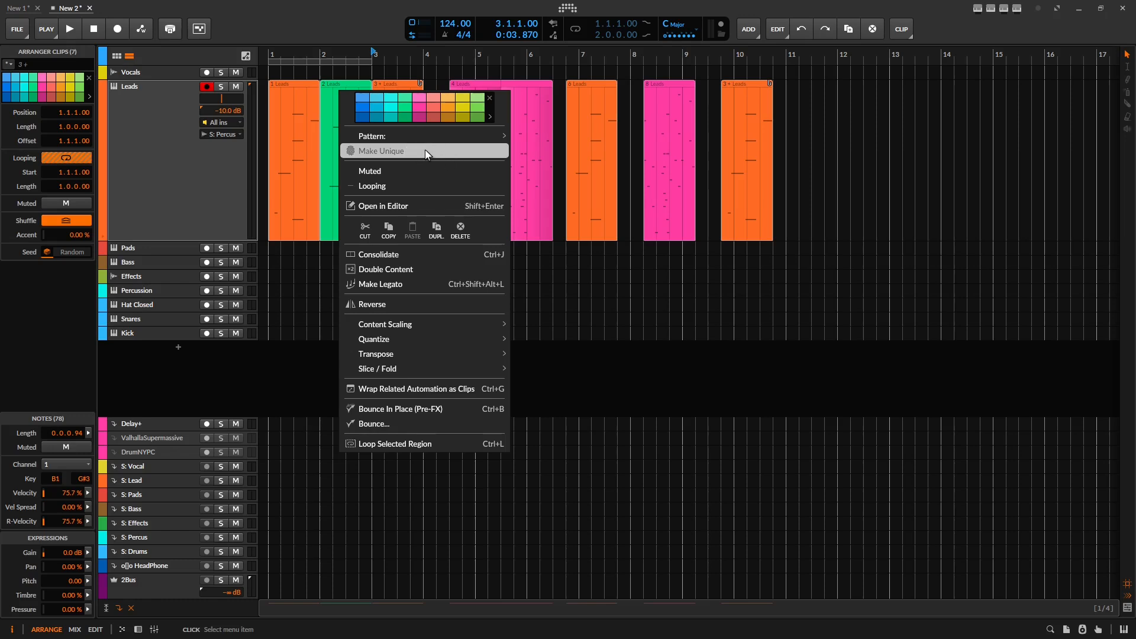
{"action": "left_click", "coordinate": [425, 153]}
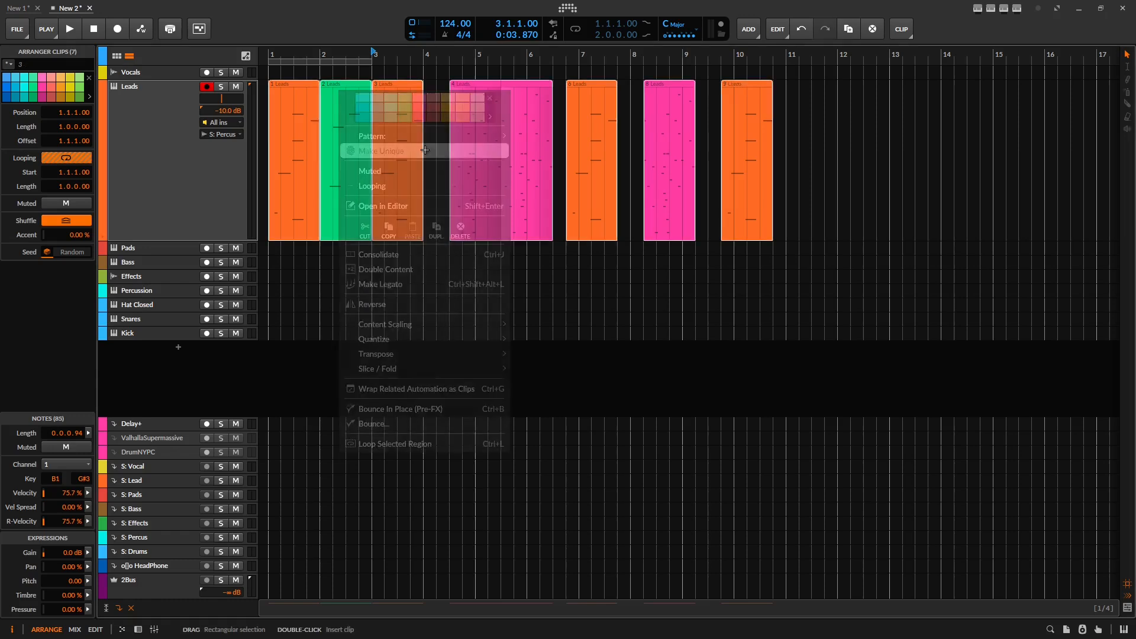
Step: Merge the duplicate patterns on the Leads track, starting from the pattern list of its last clip
{"action": "left_click", "coordinate": [835, 87]}
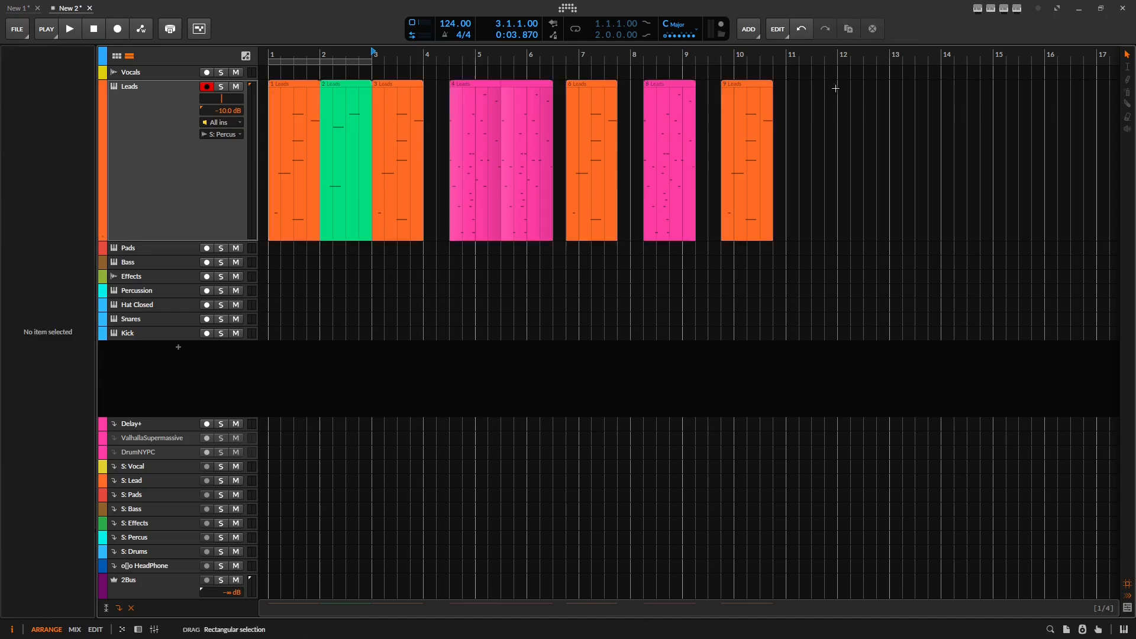
{"action": "left_click", "coordinate": [751, 87]}
{"action": "right_click", "coordinate": [751, 85]}
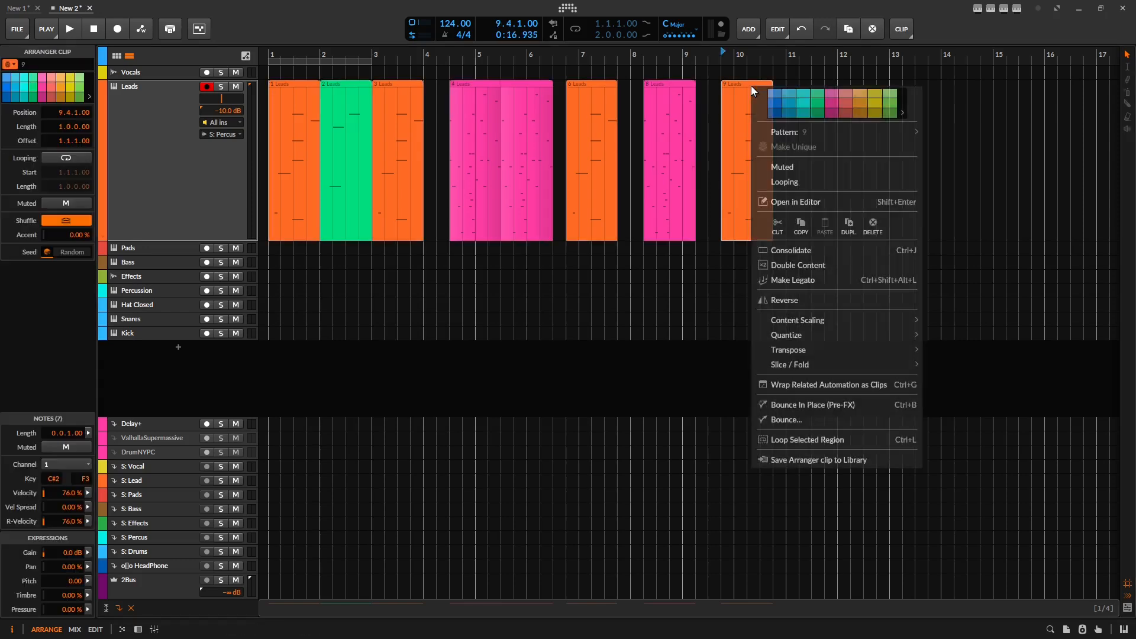
{"action": "mouse_move", "coordinate": [789, 133]}
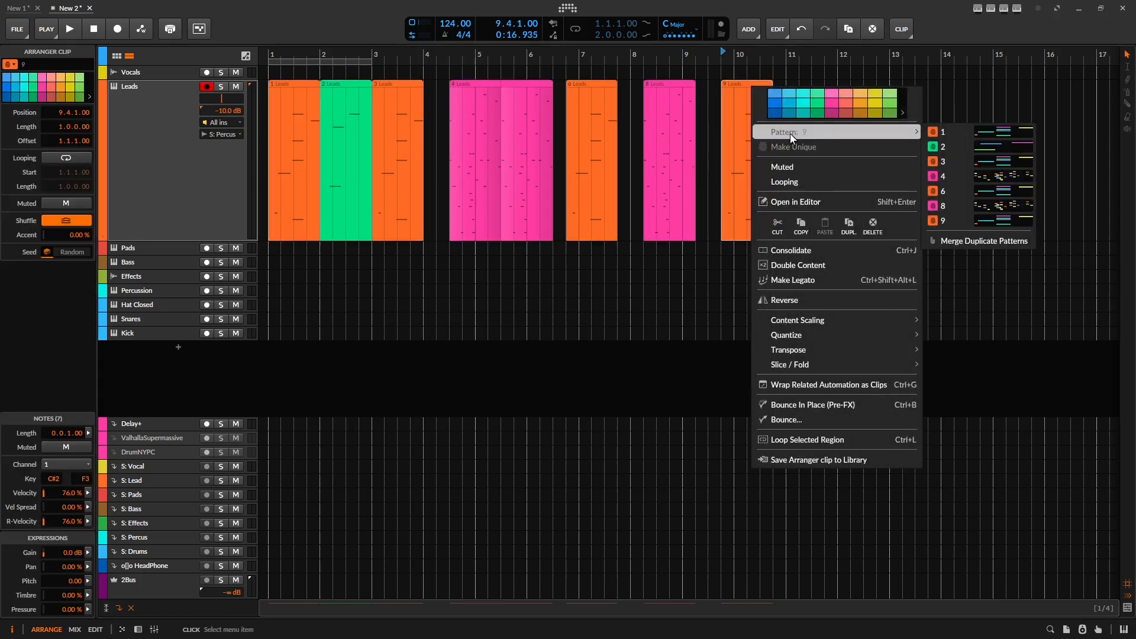
{"action": "left_click", "coordinate": [980, 241]}
Step: Select all clips on the Leads track and make them unique again
{"action": "left_click_drag", "start_coordinate": [792, 84], "coordinate": [297, 86]}
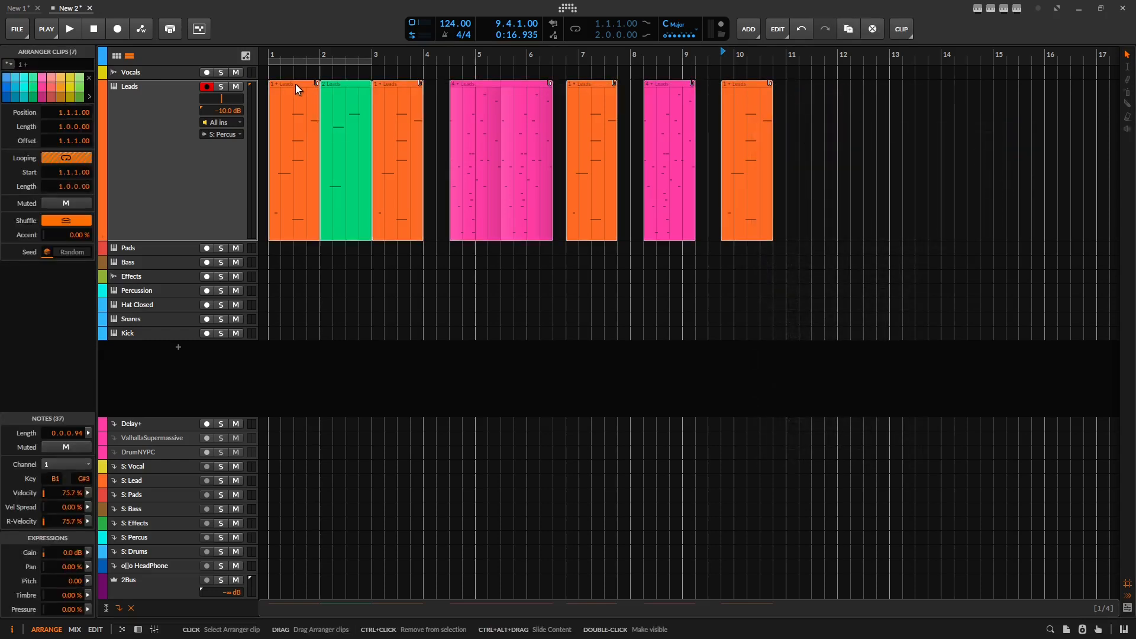
{"action": "right_click", "coordinate": [296, 83]}
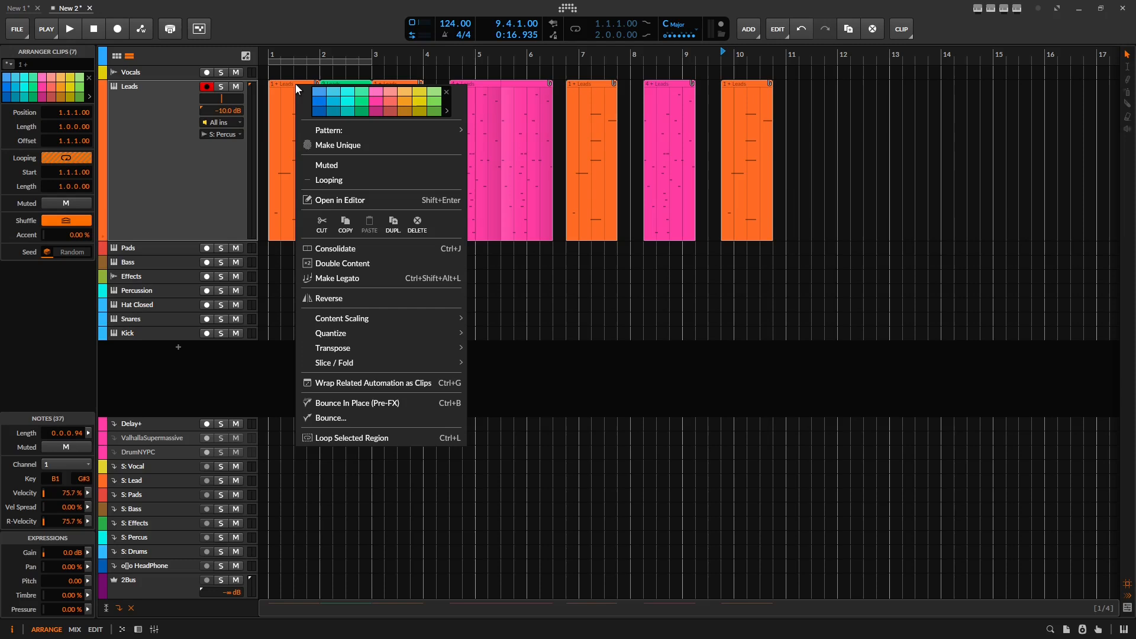
{"action": "left_click", "coordinate": [328, 146]}
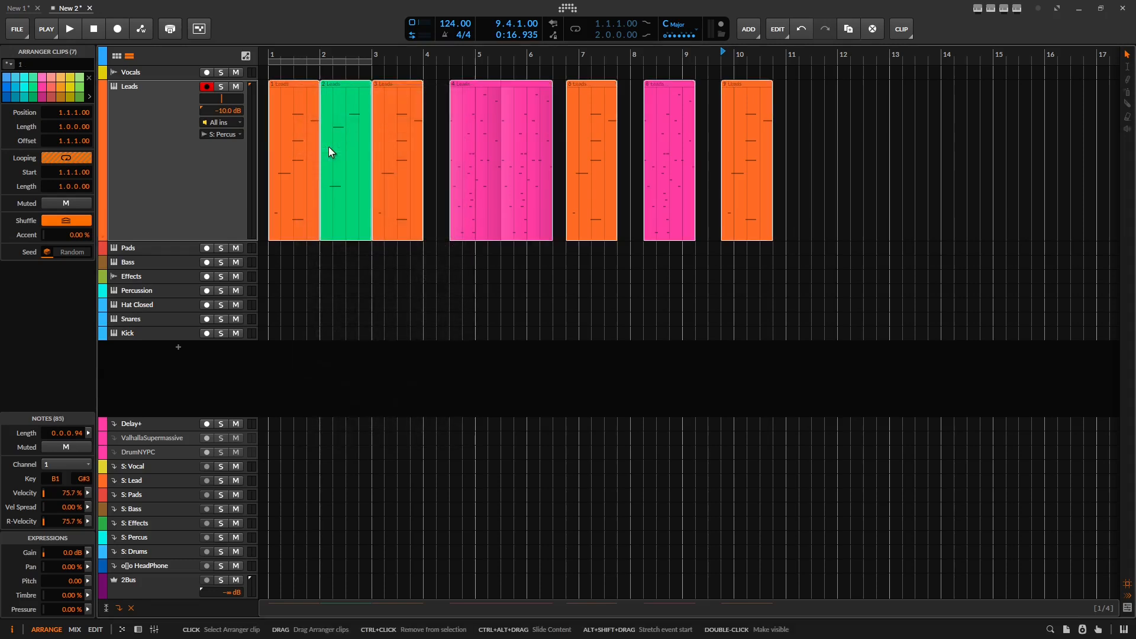
Step: Examine the pattern options of the last Leads clip, both in its context options and in the clip inspector
{"action": "left_click", "coordinate": [751, 83]}
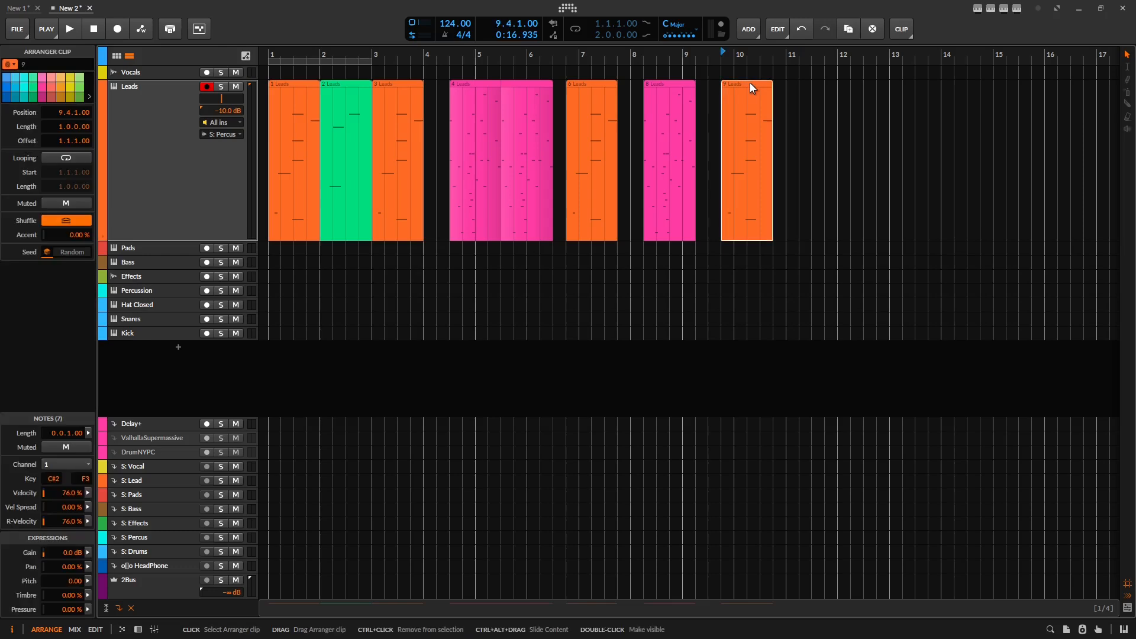
{"action": "right_click", "coordinate": [751, 83]}
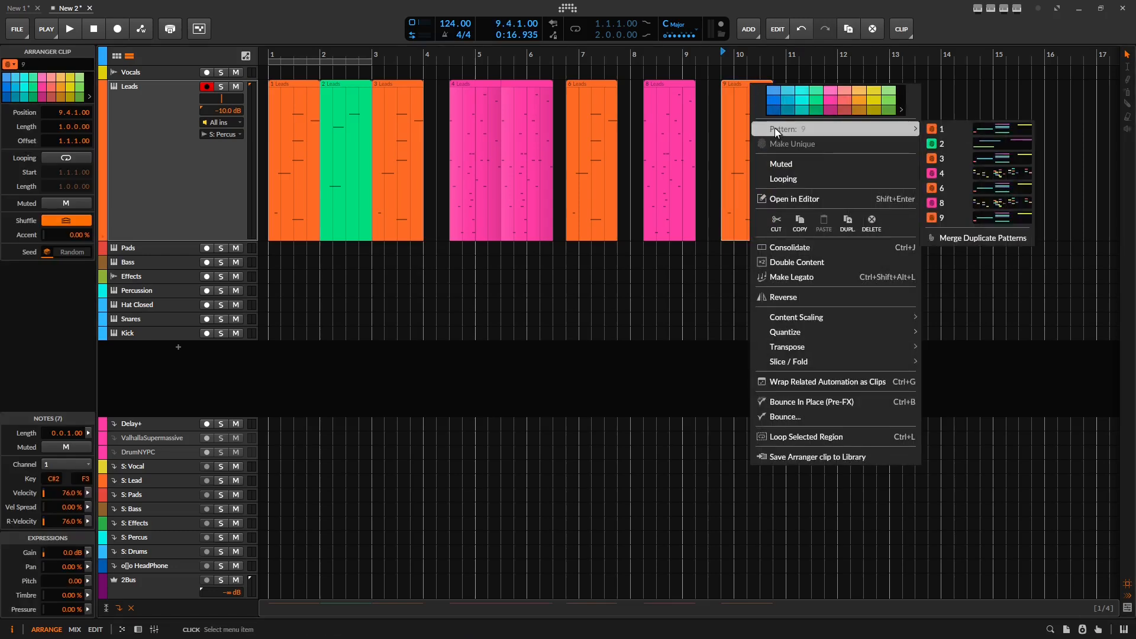
{"action": "left_click", "coordinate": [183, 58]}
{"action": "left_click", "coordinate": [8, 63]}
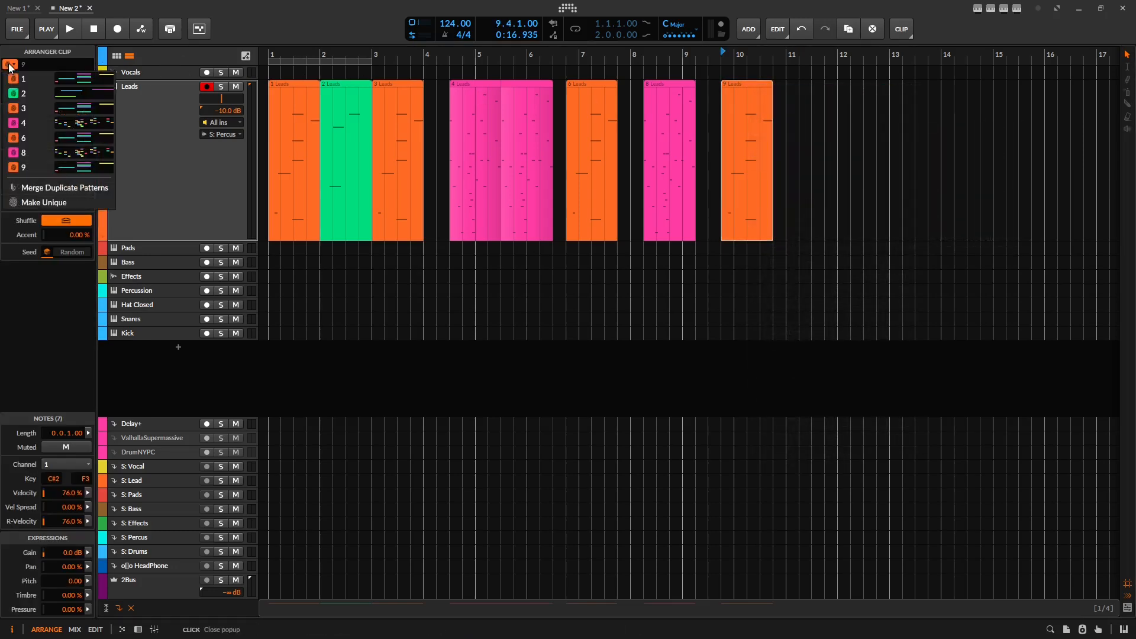
{"action": "left_click", "coordinate": [94, 209]}
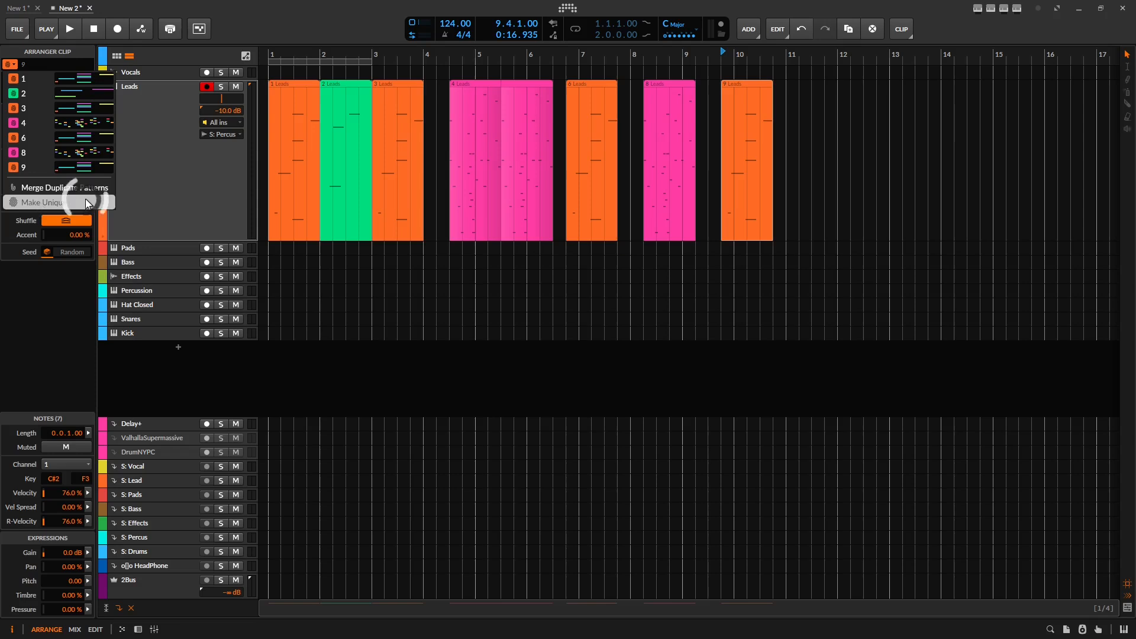
{"action": "left_click", "coordinate": [221, 197]}
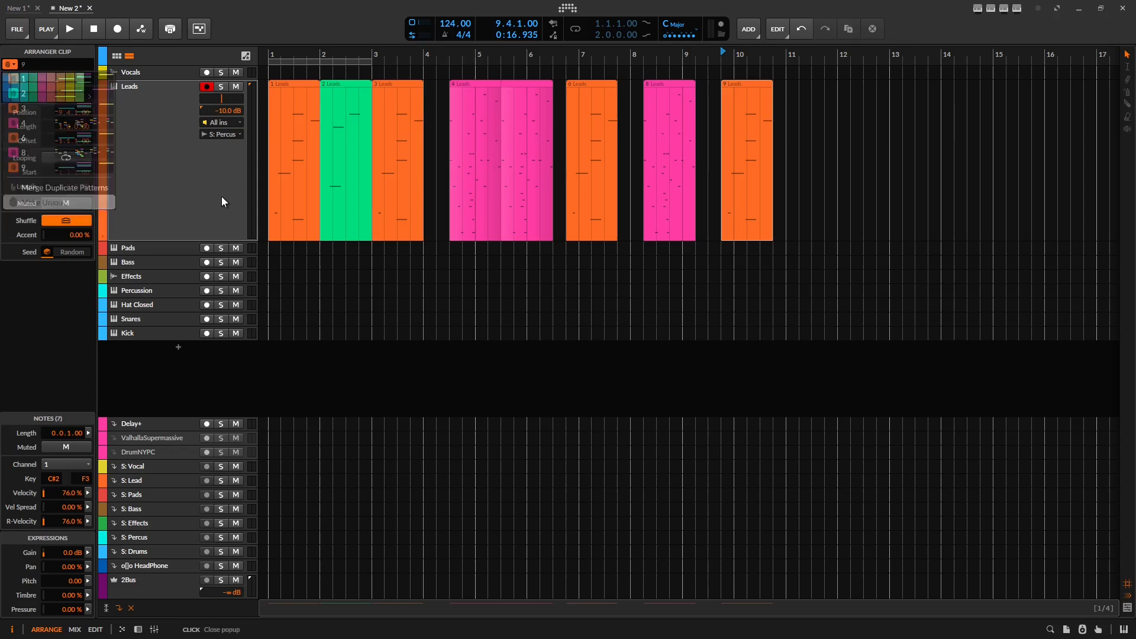
Step: Unfold and fold the Leads automation lanes once, and reduce the height of the Leads track
{"action": "left_click", "coordinate": [103, 236]}
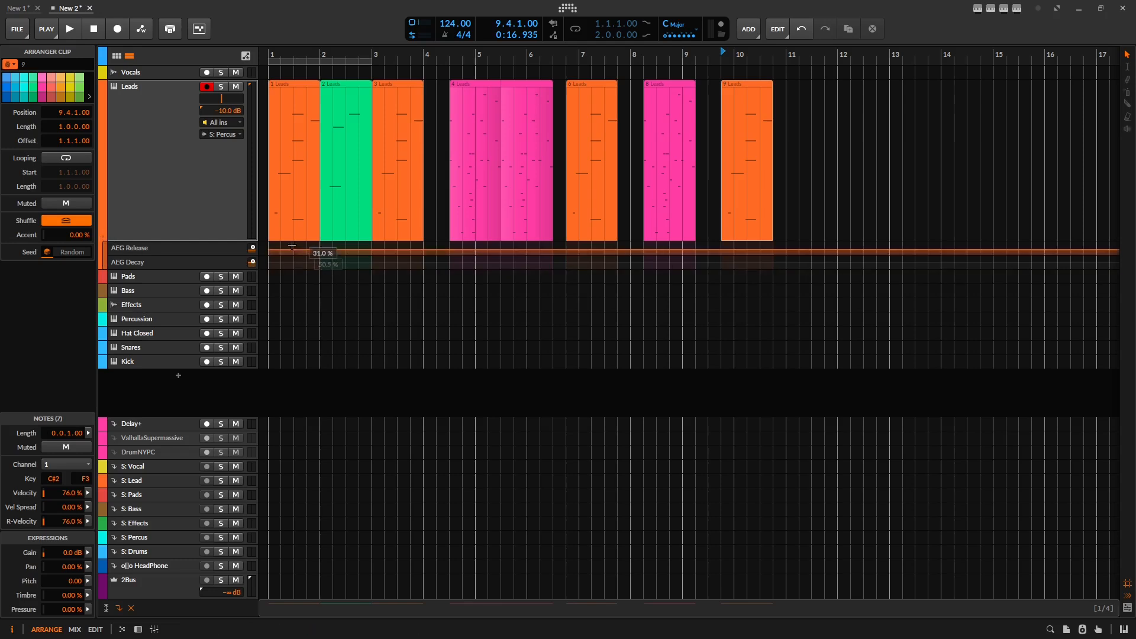
{"action": "left_click", "coordinate": [102, 234]}
{"action": "left_click_drag", "start_coordinate": [188, 241], "coordinate": [188, 192]}
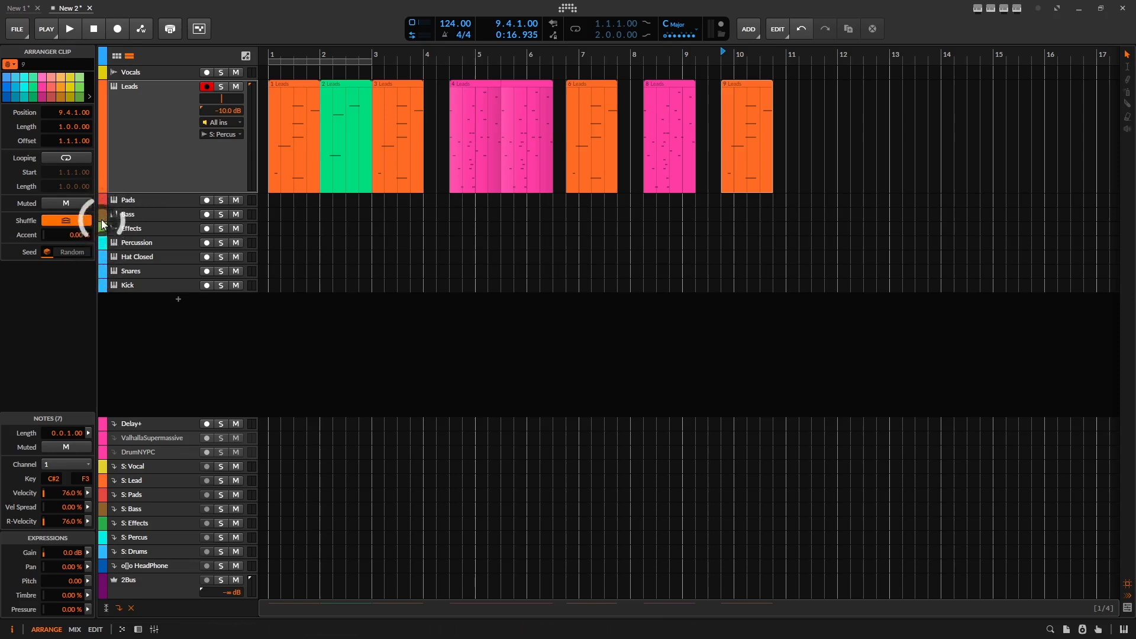
Step: Show and hide the AEG Release and AEG Decay automation lanes of Leads twice, leaving them hidden
{"action": "left_click", "coordinate": [101, 187]}
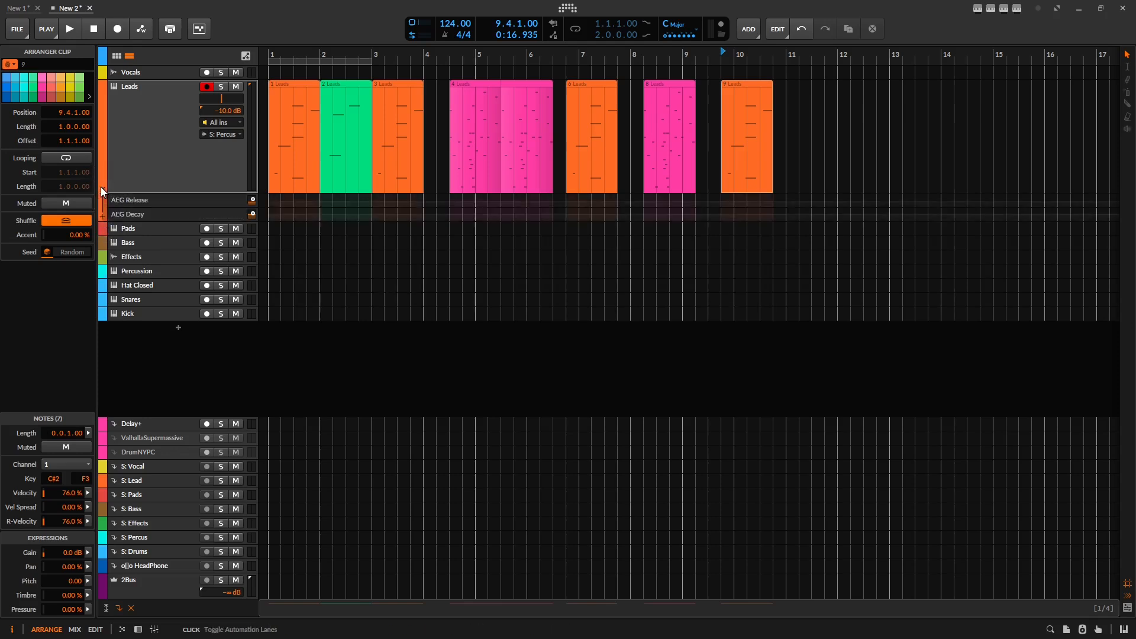
{"action": "left_click", "coordinate": [101, 187]}
{"action": "left_click", "coordinate": [102, 187]}
{"action": "left_click", "coordinate": [101, 187]}
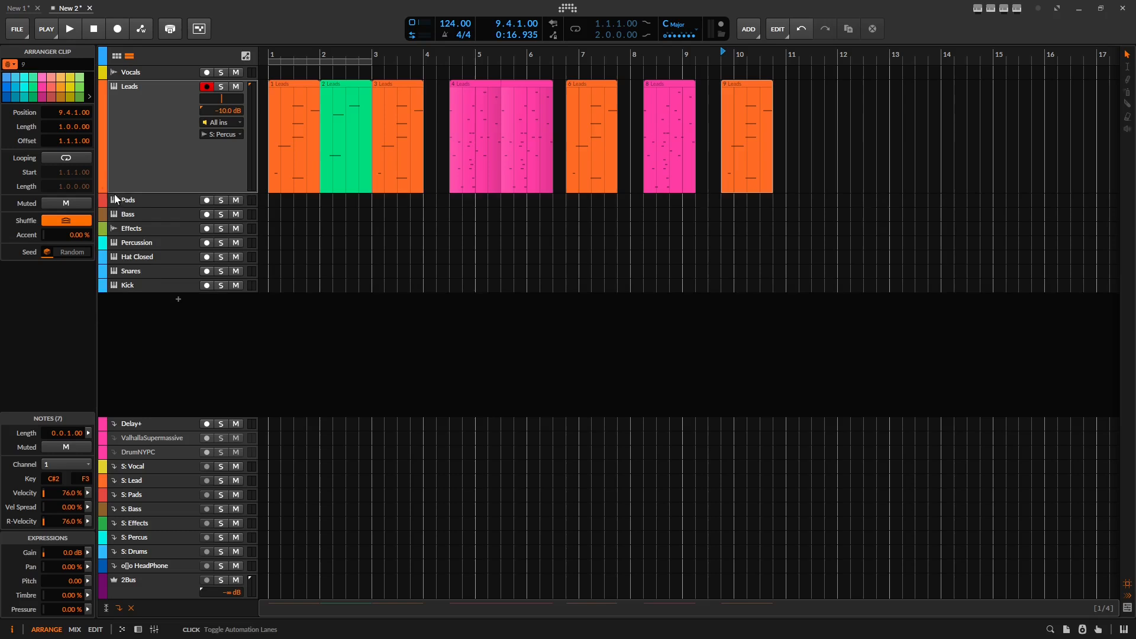
Step: Show the Pads track's Polysynth device and view the parameters offered for a new automation lane
{"action": "left_click", "coordinate": [124, 199]}
{"action": "double_click", "coordinate": [123, 200]}
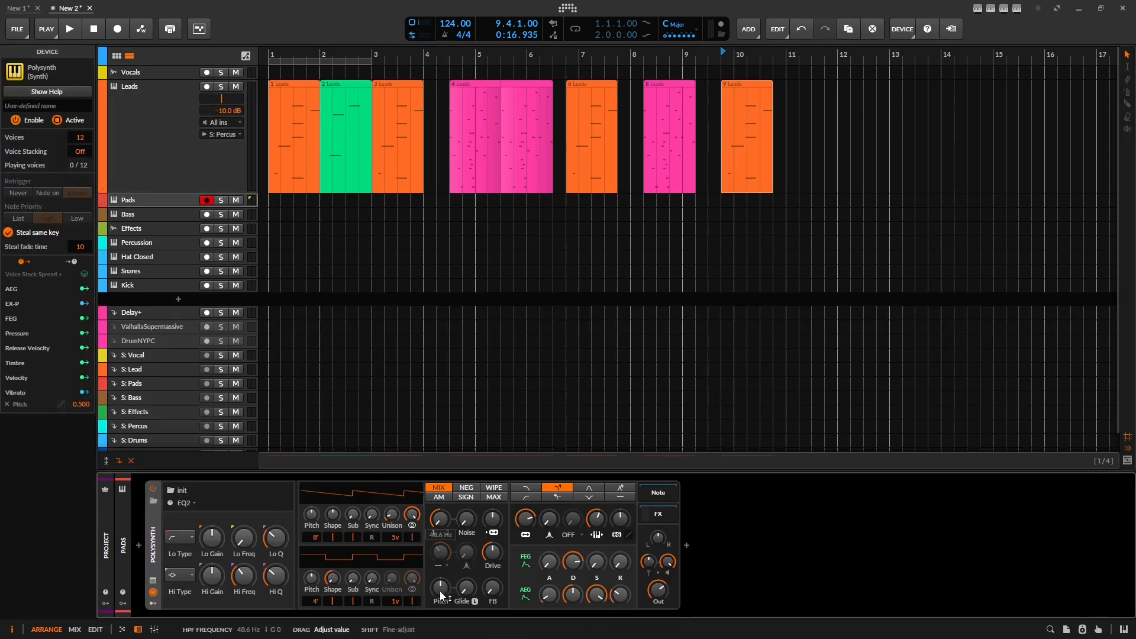
{"action": "left_click", "coordinate": [102, 203]}
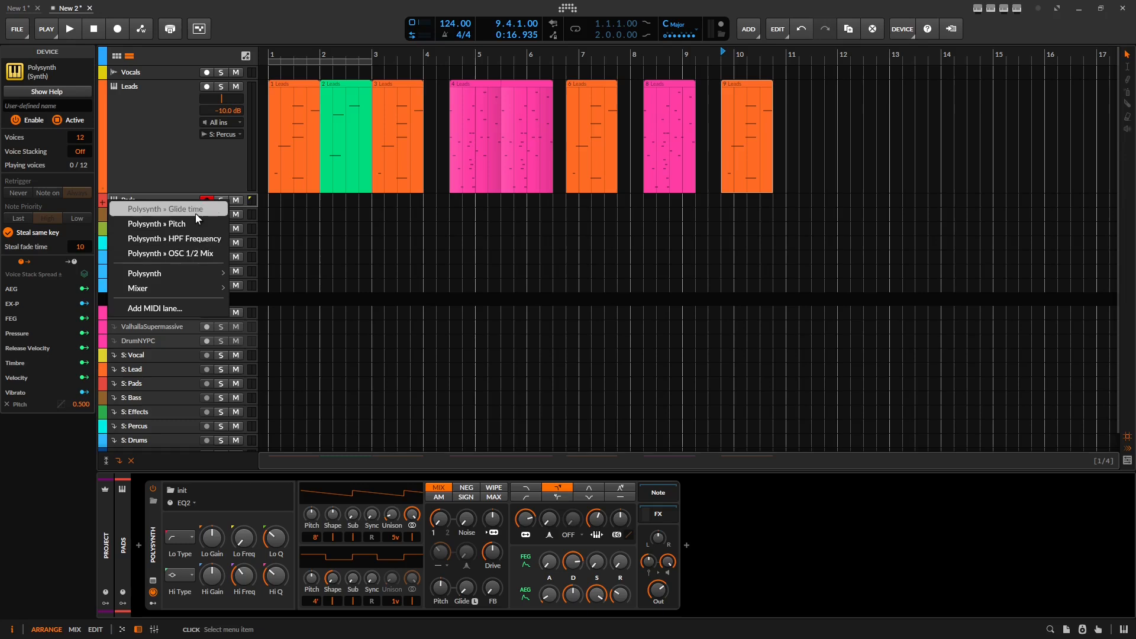
Step: Touch the Polysynth filter frequency control and add a Filter Frequency automation lane to the Pads track
{"action": "left_click", "coordinate": [527, 518]}
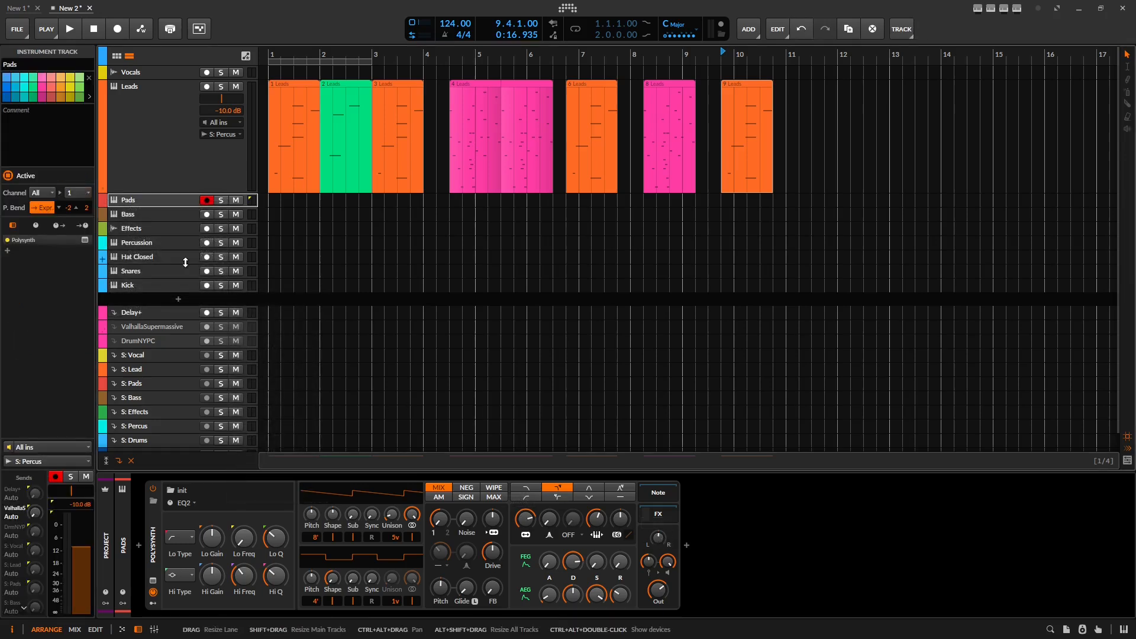
{"action": "left_click", "coordinate": [101, 204]}
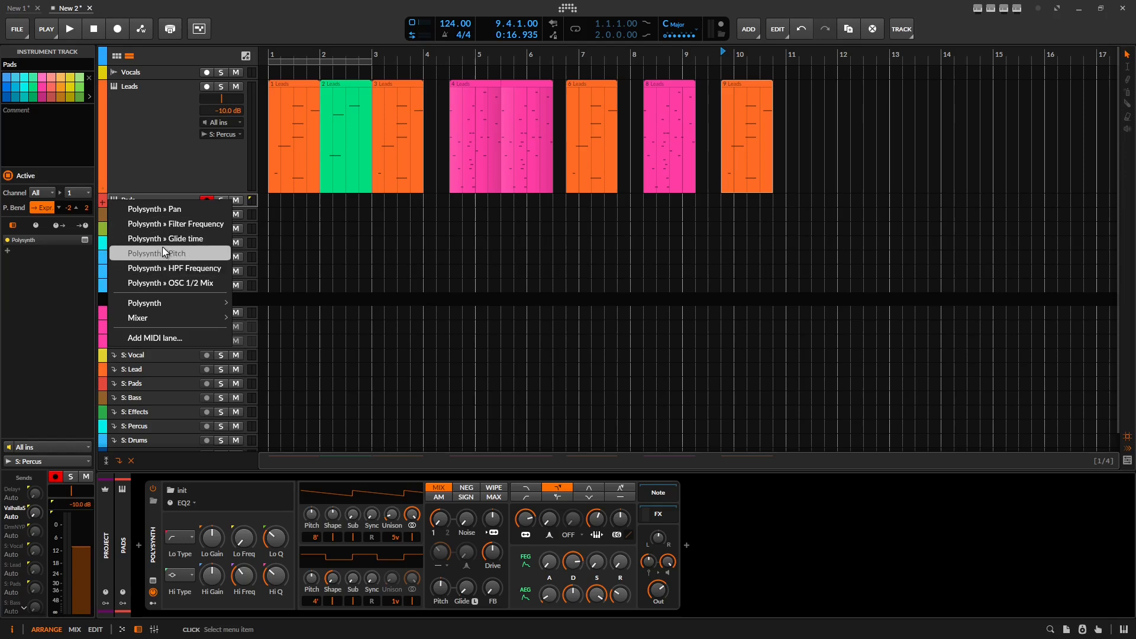
{"action": "left_click", "coordinate": [179, 222]}
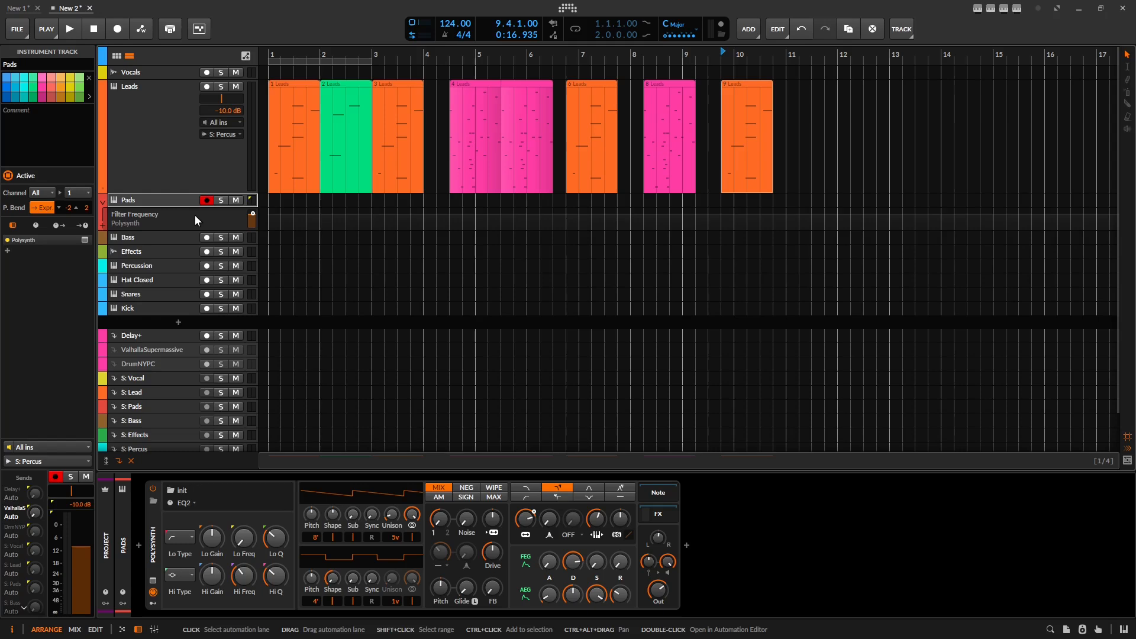
Step: Increase the height of the Pads track and reduce the height of the Leads track
{"action": "left_click_drag", "start_coordinate": [138, 207], "coordinate": [139, 260]}
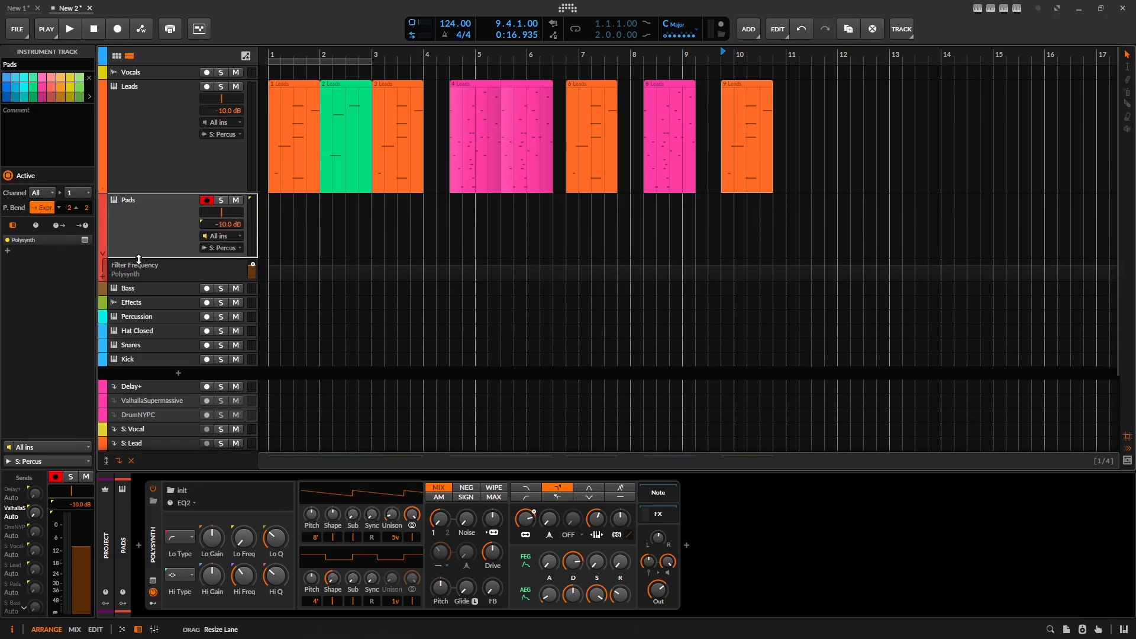
{"action": "left_click_drag", "start_coordinate": [143, 193], "coordinate": [146, 154]}
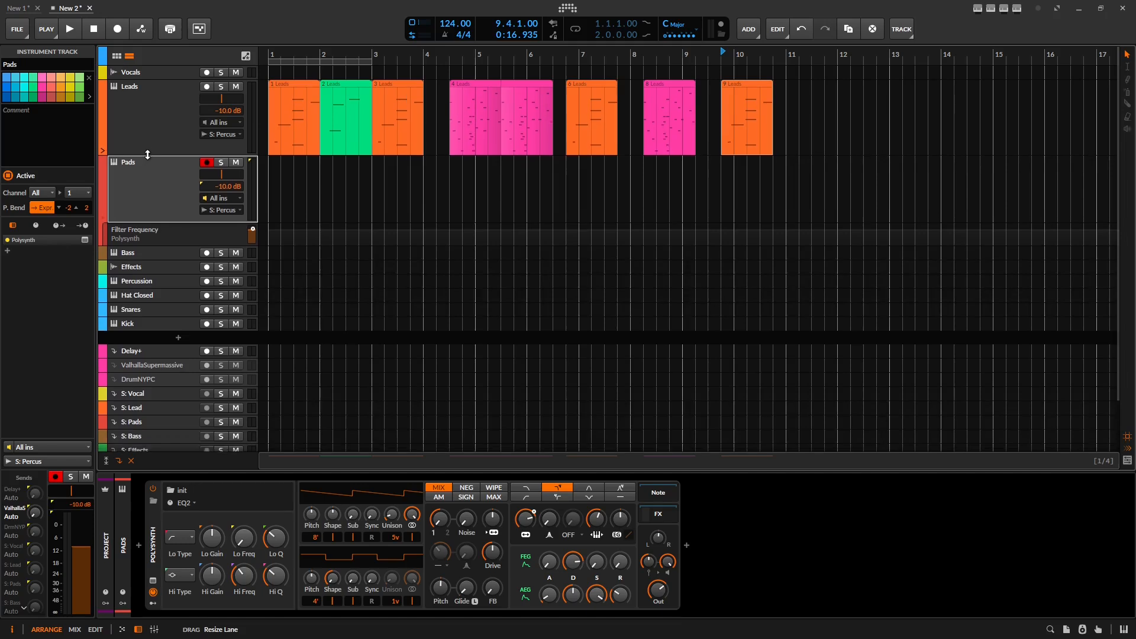
Step: Look through the Polysynth and Mixer parameters available for another automation lane on the Pads track
{"action": "left_click", "coordinate": [102, 239]}
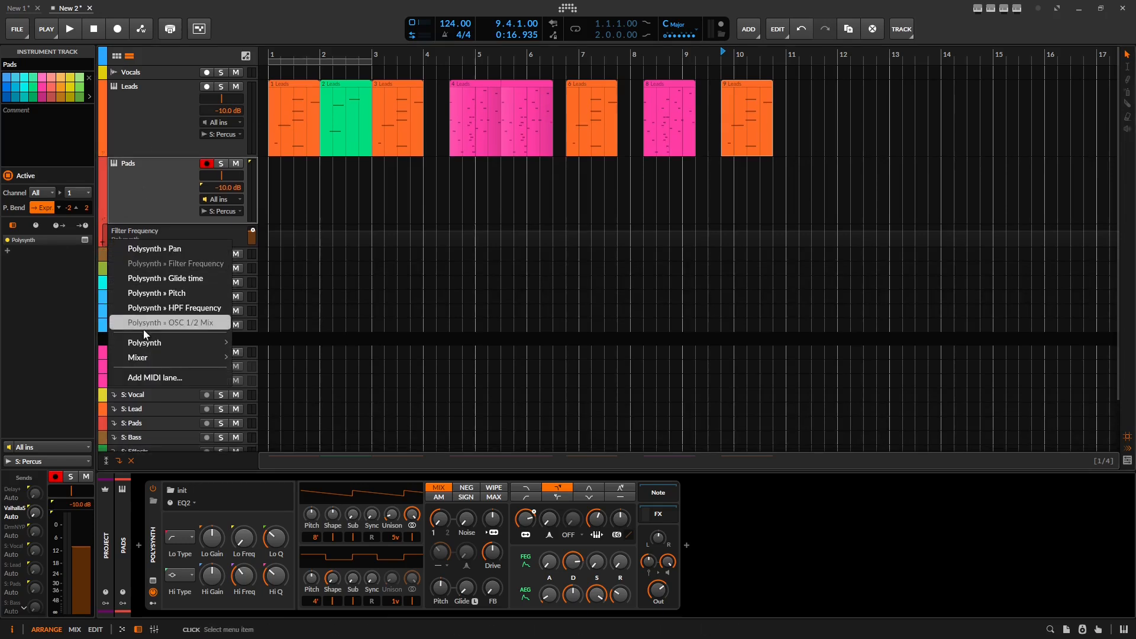
{"action": "mouse_move", "coordinate": [144, 343]}
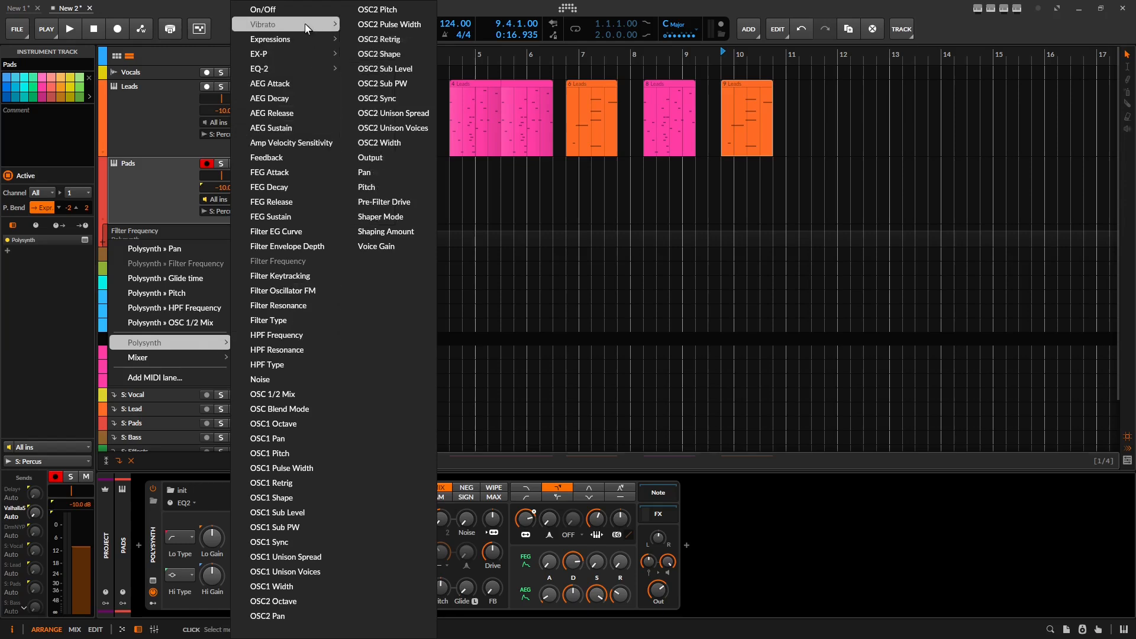
{"action": "mouse_move", "coordinate": [190, 360]}
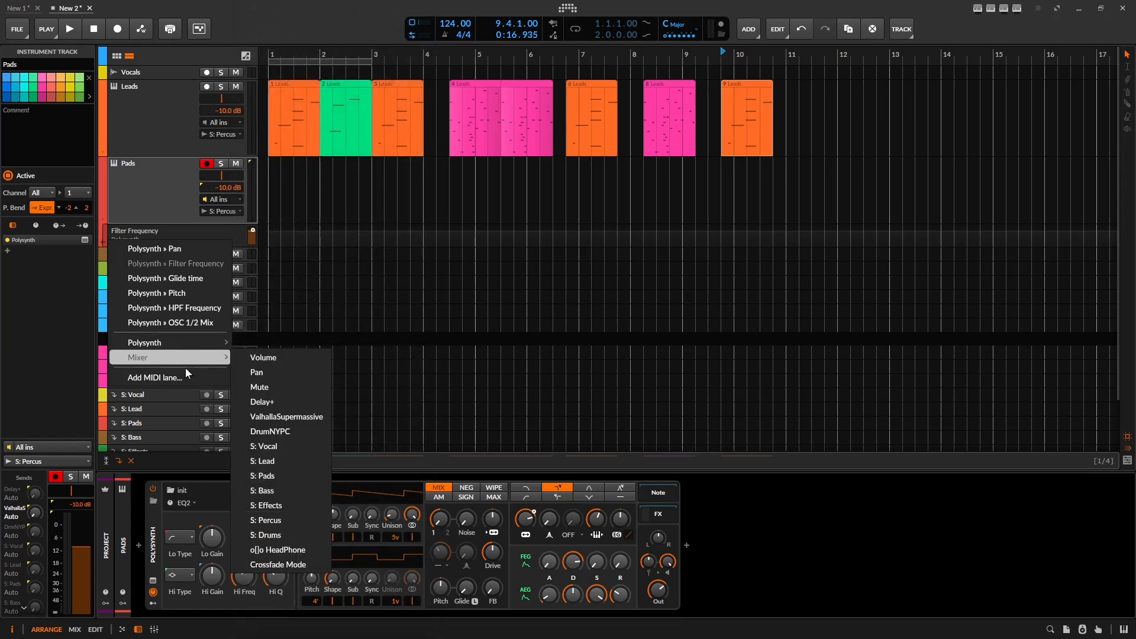
Step: Start adding a MIDI automation lane to Pads and examine the channel pressure type and the control change controller numbers
{"action": "left_click", "coordinate": [184, 379]}
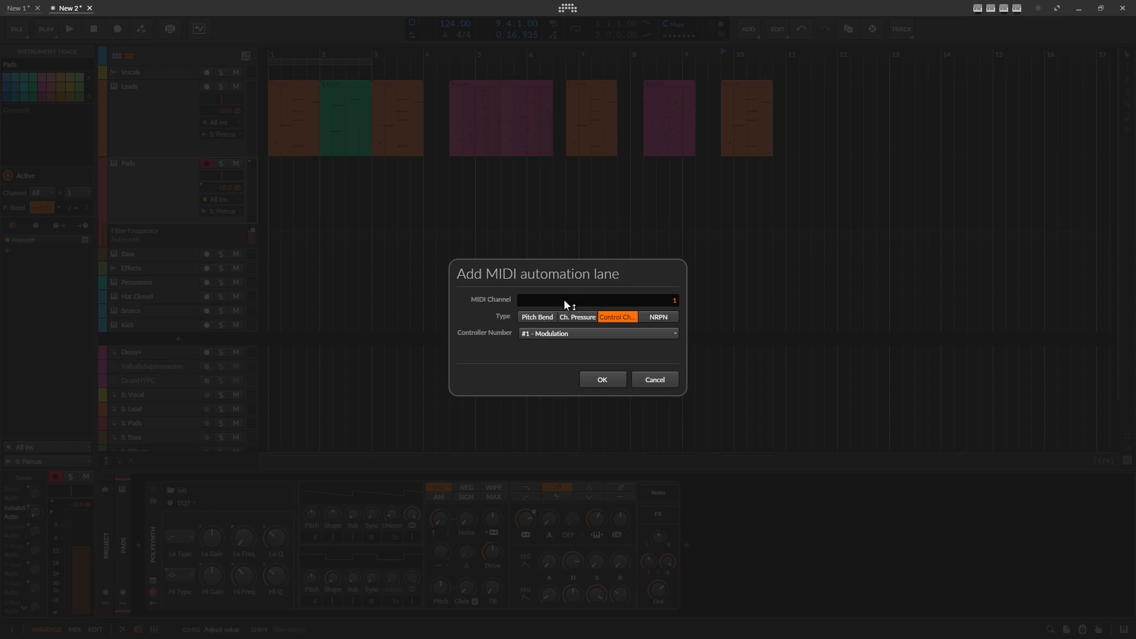
{"action": "left_click", "coordinate": [578, 317]}
{"action": "left_click", "coordinate": [616, 320]}
{"action": "left_click", "coordinate": [528, 334]}
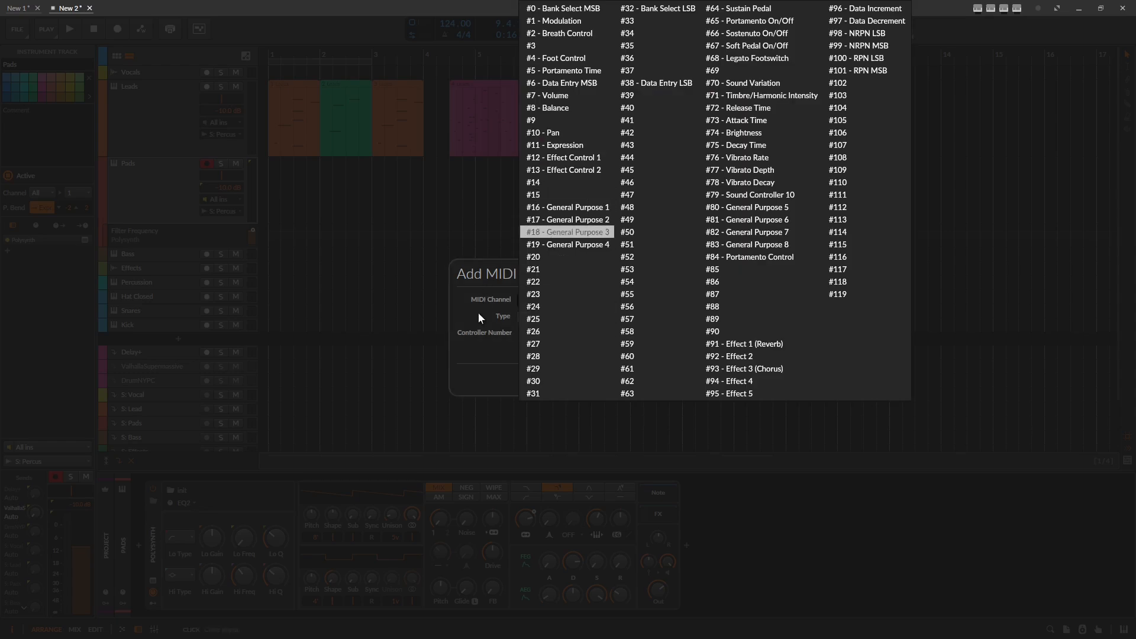
{"action": "left_click", "coordinate": [478, 313]}
Step: Compare the control change and NRPN lane types, set the NRPN parameter number to 424, and cancel adding the MIDI lane
{"action": "left_click", "coordinate": [657, 316]}
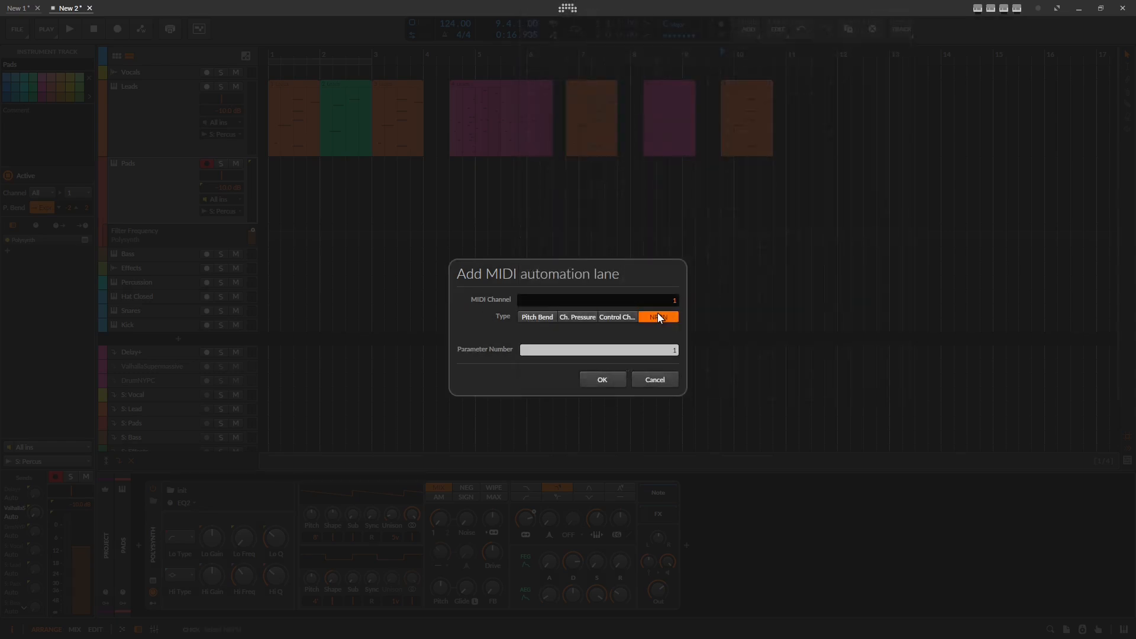
{"action": "left_click", "coordinate": [620, 316]}
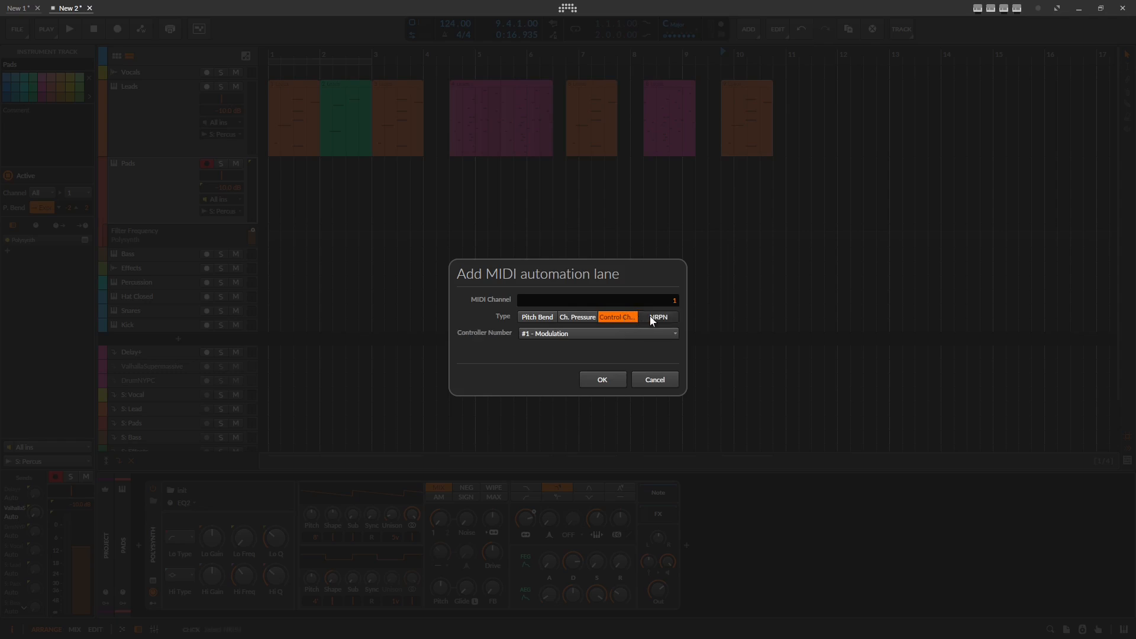
{"action": "left_click", "coordinate": [646, 315]}
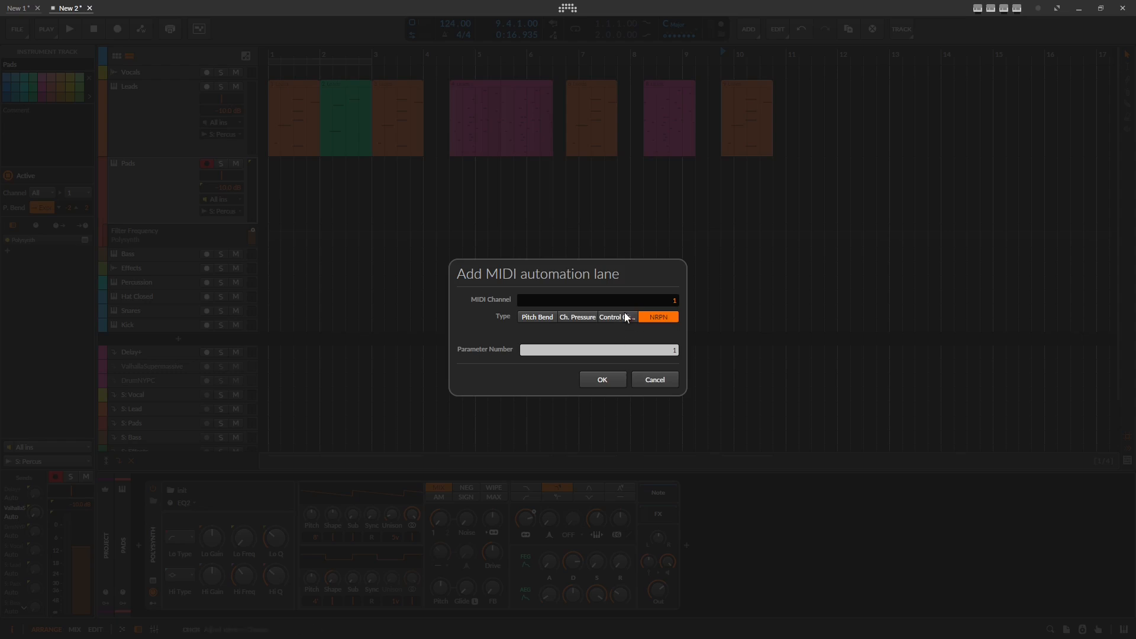
{"action": "left_click", "coordinate": [622, 316]}
{"action": "left_click", "coordinate": [550, 334]}
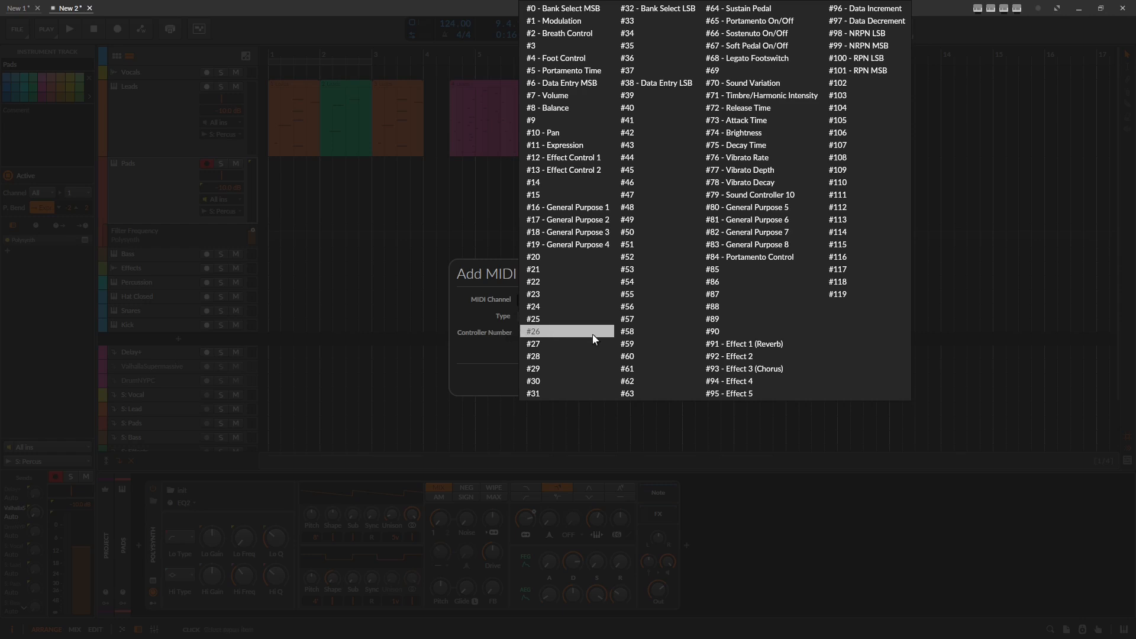
{"action": "left_click", "coordinate": [485, 290]}
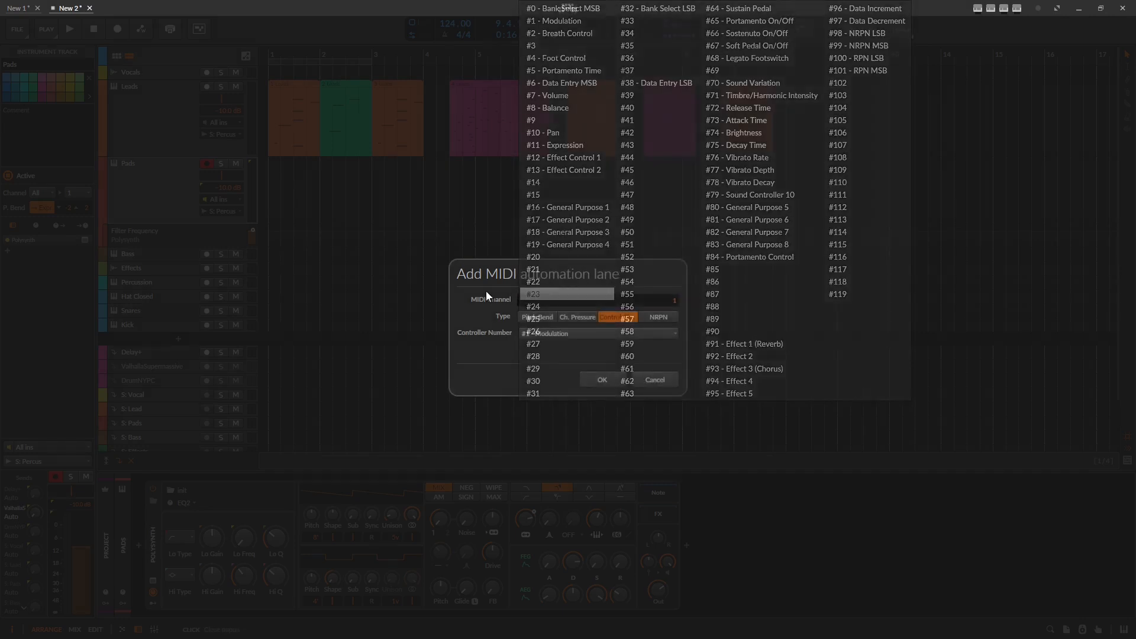
{"action": "left_click", "coordinate": [663, 318]}
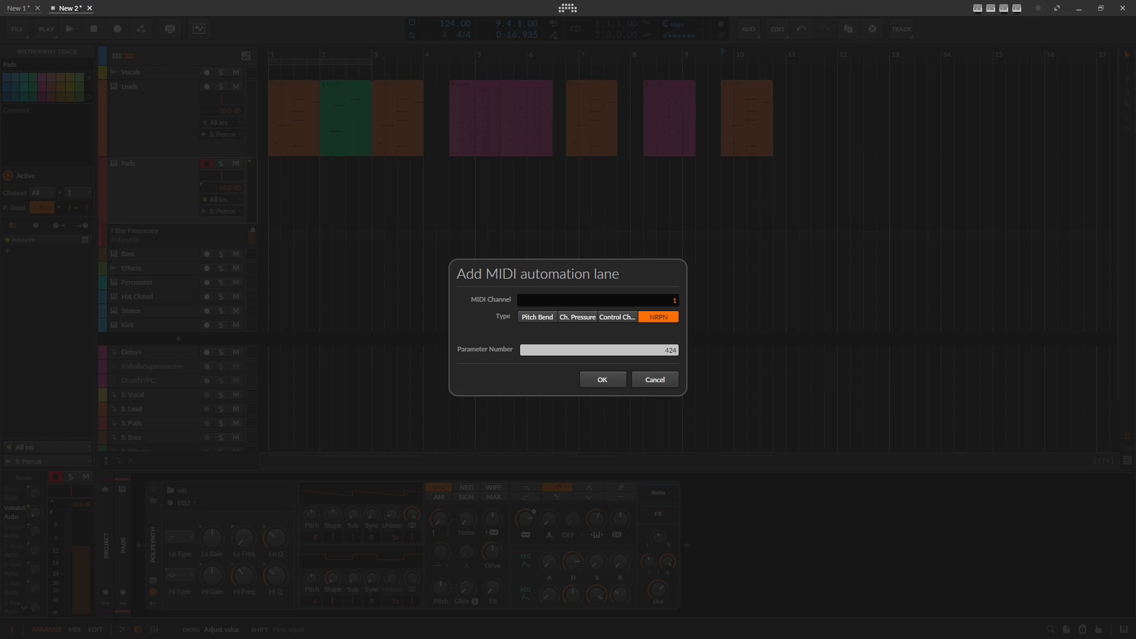
{"action": "left_click", "coordinate": [648, 380]}
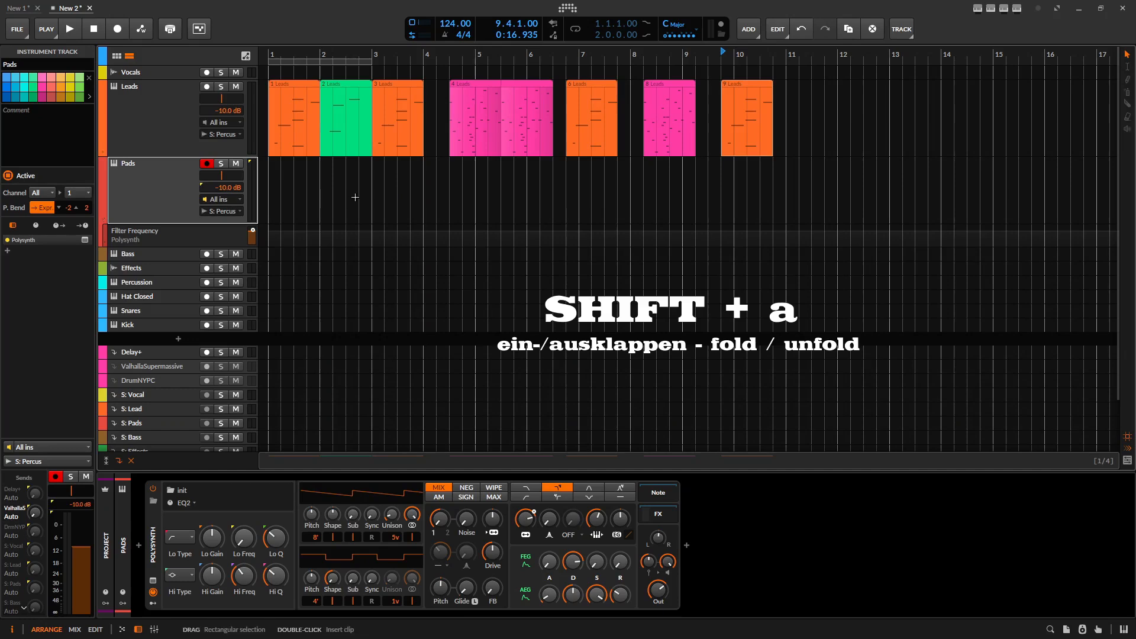
Step: Repeatedly fold and unfold the automation lanes of the selected Pads track
{"action": "key", "text": "shift+a"}
{"action": "key", "text": "shift+a"}
{"action": "key", "text": "shift+a"}
{"action": "key", "text": "shift+a"}
{"action": "key", "text": "shift+a"}
{"action": "key", "text": "shift+a"}
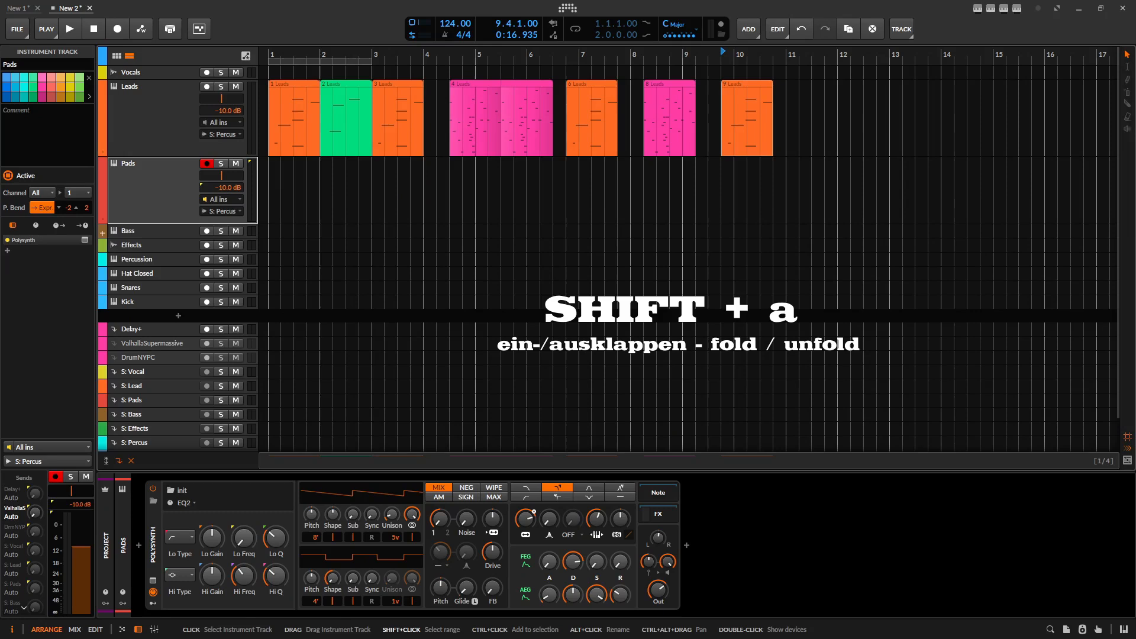
Step: Unfold the automation lanes of the Pads track and add a Polysynth Glide time lane
{"action": "key", "text": "shift+a"}
{"action": "key", "text": "shift+a"}
{"action": "key", "text": "shift+a"}
{"action": "key", "text": "shift+a"}
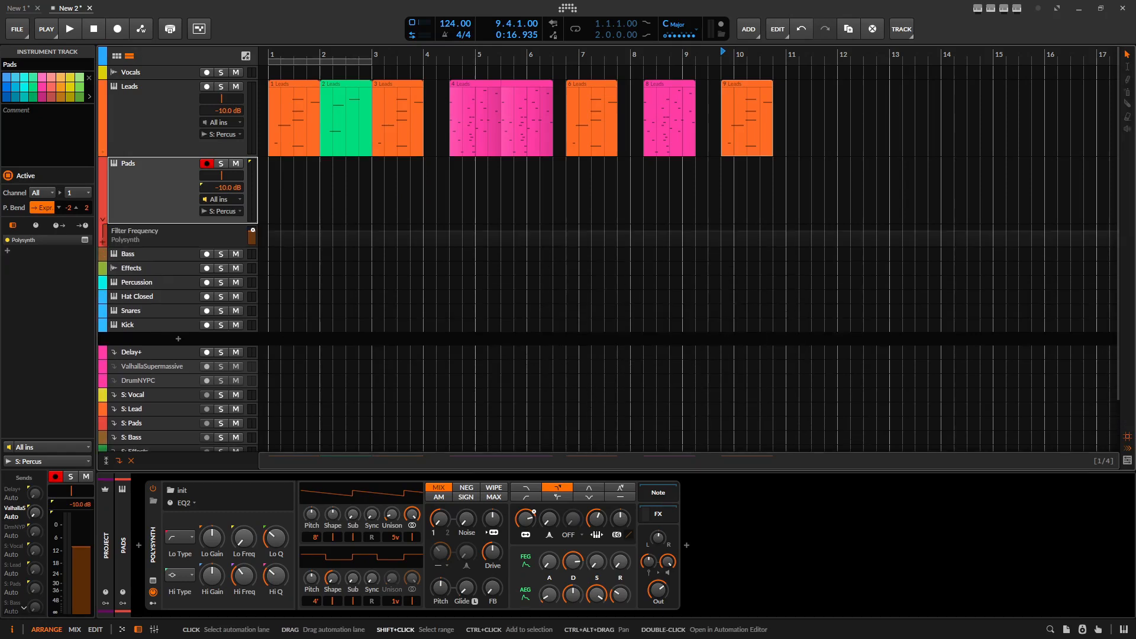
{"action": "left_click", "coordinate": [102, 242]}
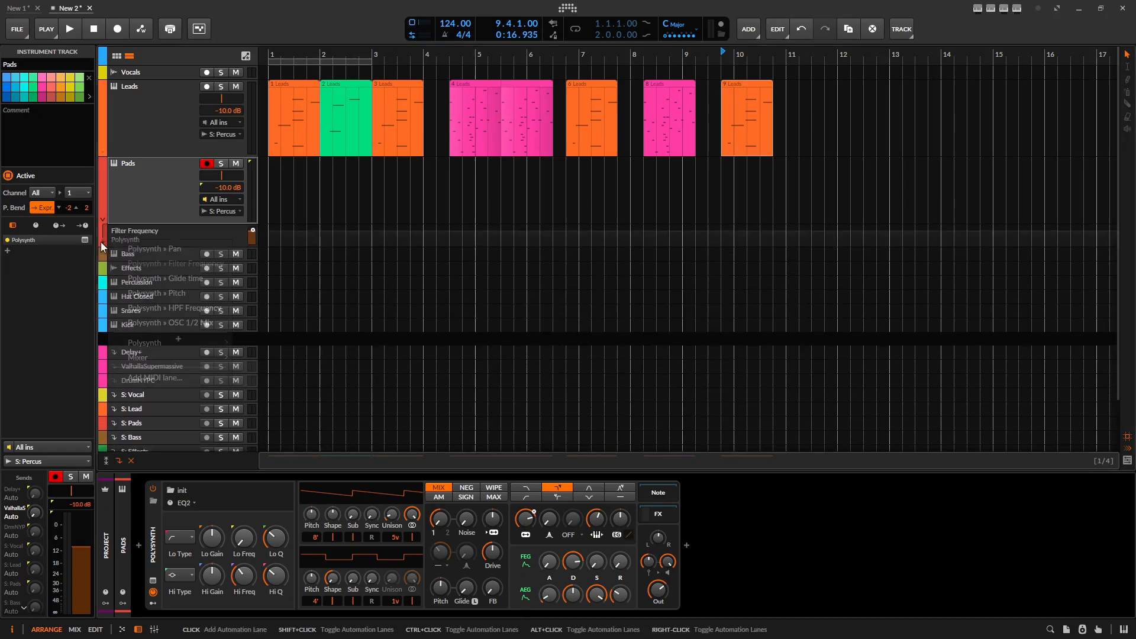
{"action": "left_click", "coordinate": [153, 251]}
Step: Fold and unfold the Filter Frequency and Glide time lanes of Pads, leaving them folded
{"action": "key", "text": "shift+a"}
{"action": "key", "text": "shift+a"}
{"action": "key", "text": "shift+a"}
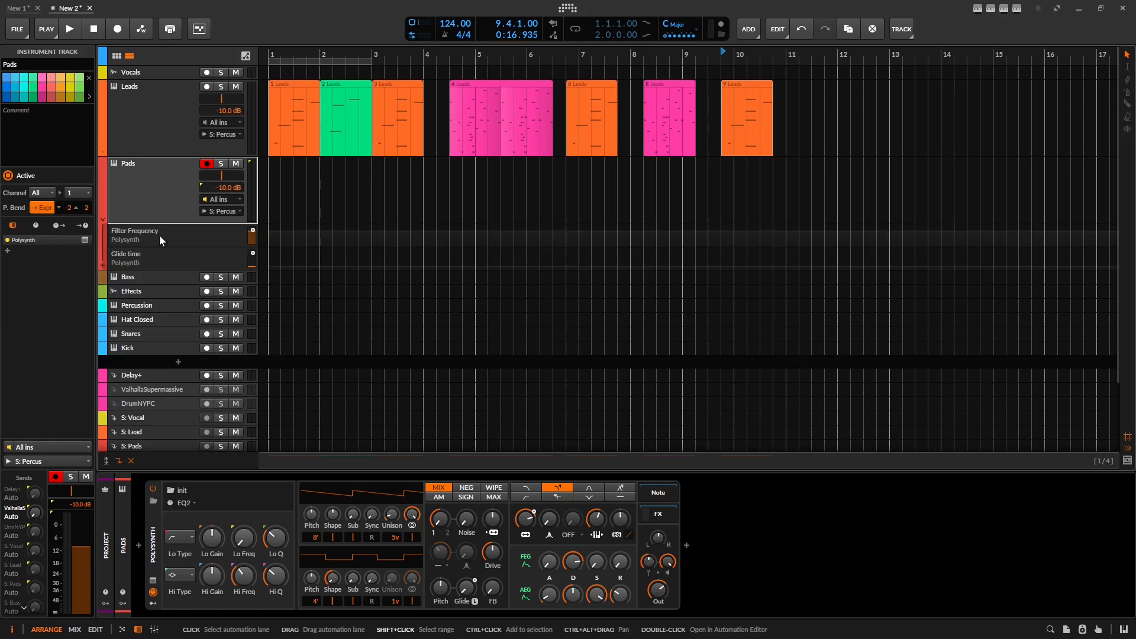
{"action": "key", "text": "shift+a"}
{"action": "key", "text": "shift+a"}
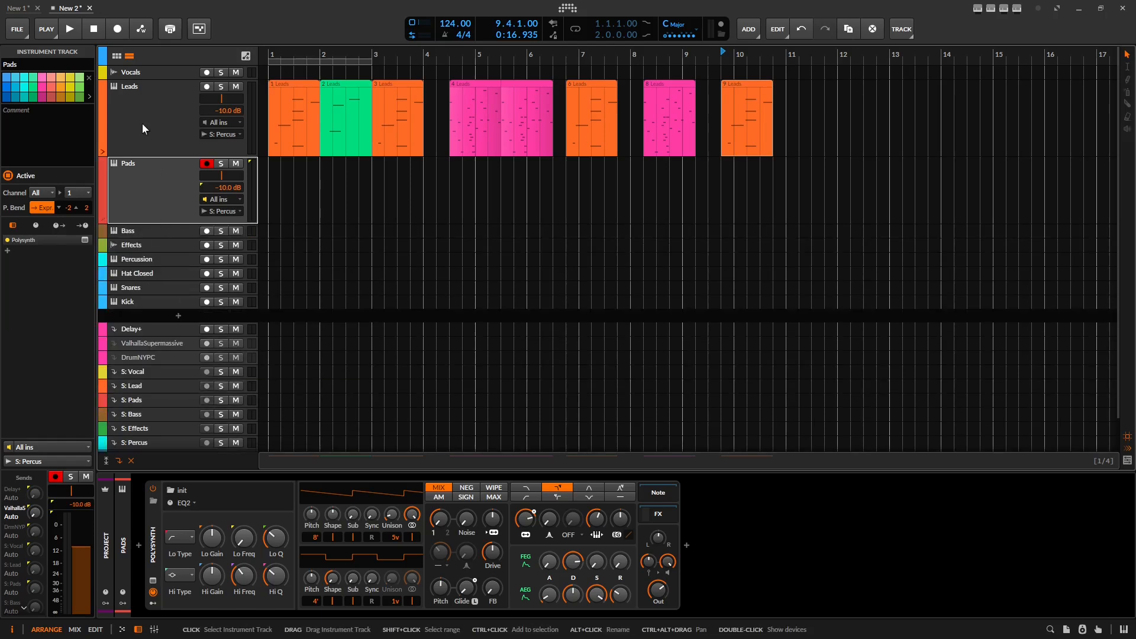
Step: Select the Leads track and toggle automation mode off and on, leaving it on
{"action": "key", "text": "a"}
{"action": "left_click", "coordinate": [159, 110]}
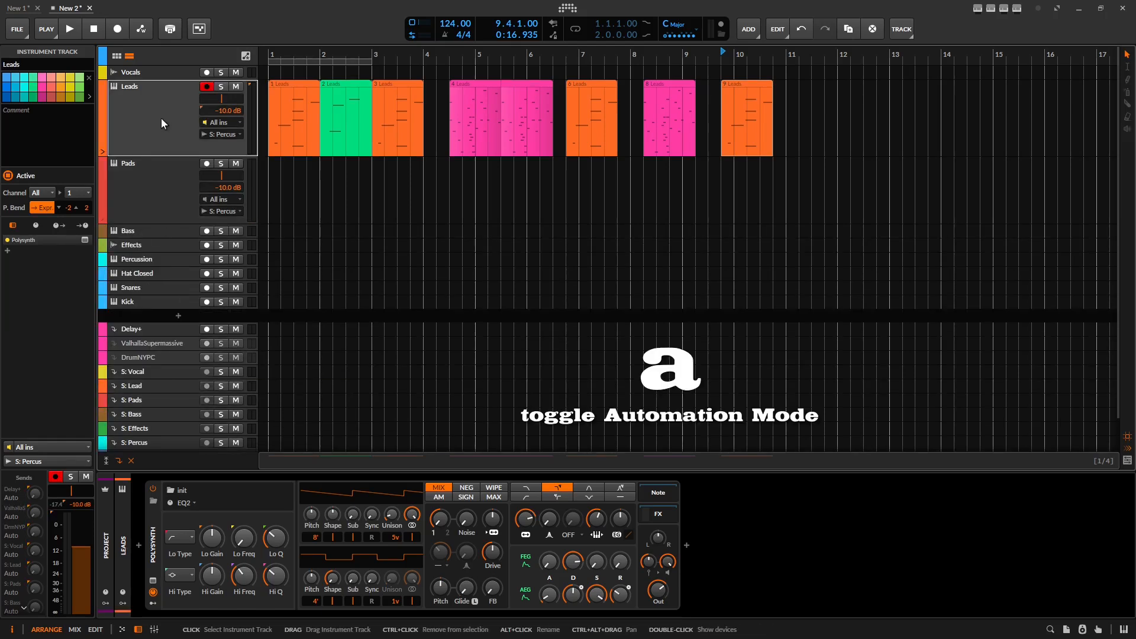
{"action": "key", "text": "a"}
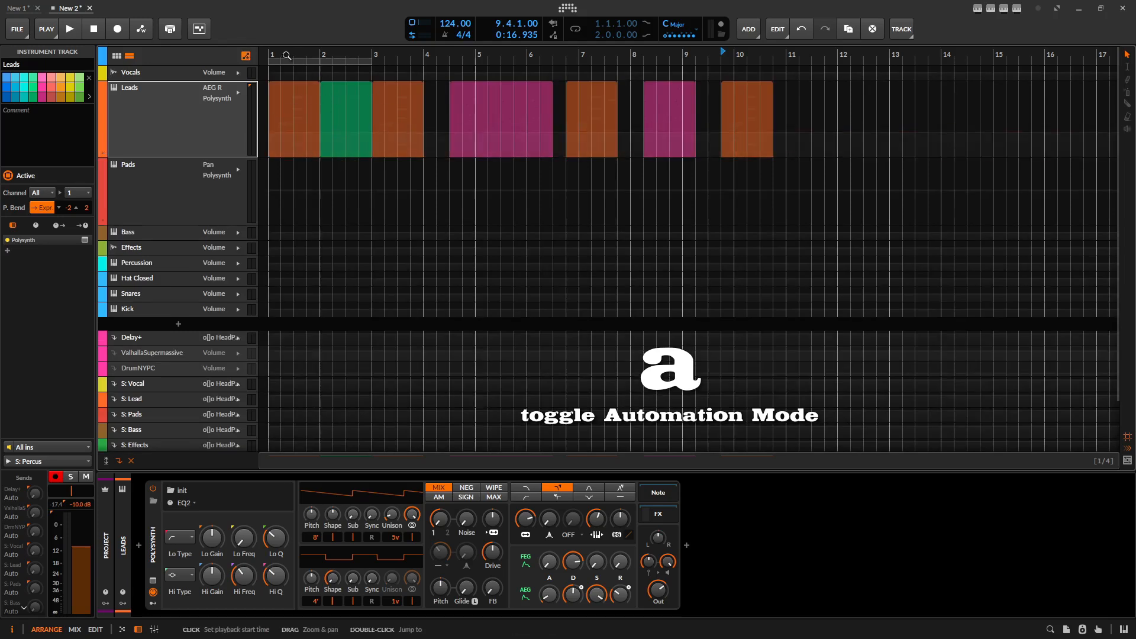
{"action": "left_click_drag", "start_coordinate": [287, 53], "coordinate": [287, 106]}
{"action": "key", "text": "a"}
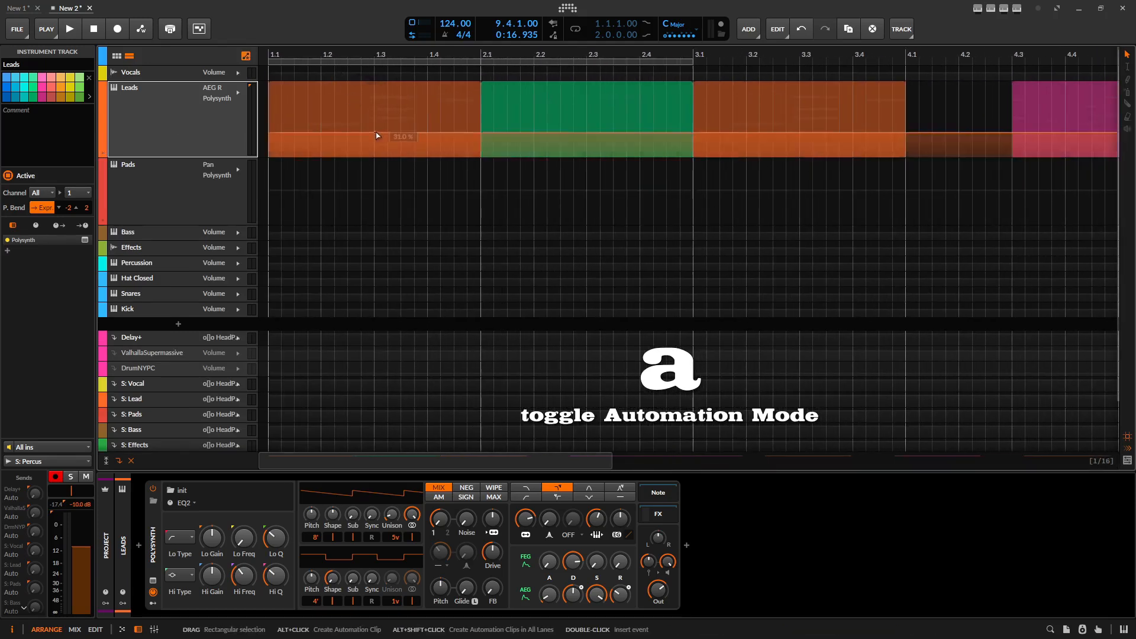
{"action": "key", "text": "a"}
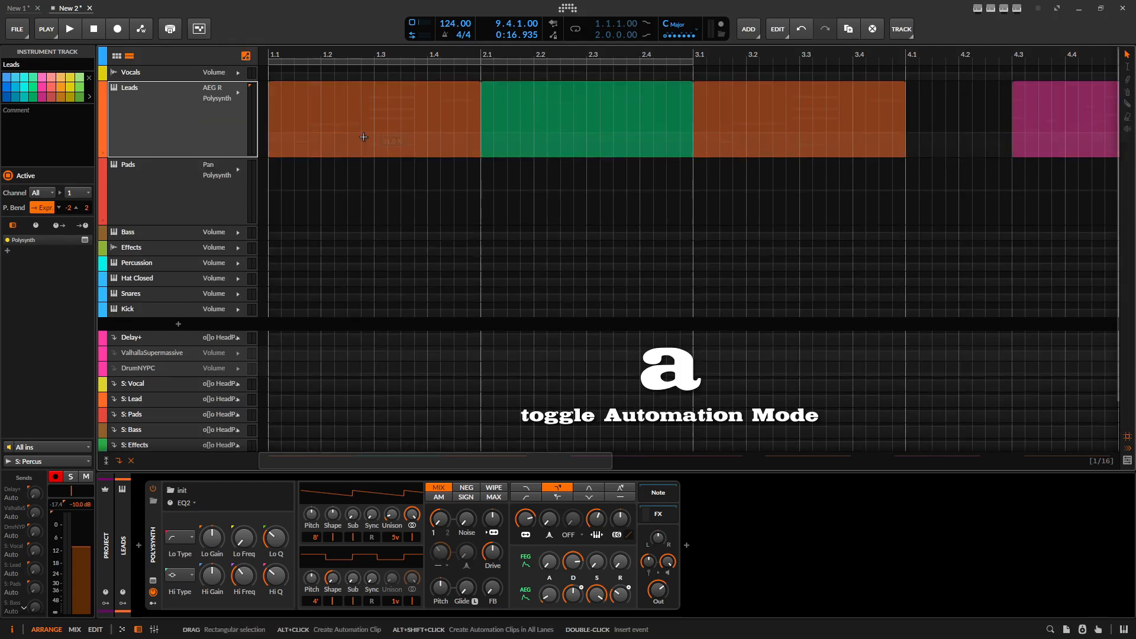
{"action": "key", "text": "a"}
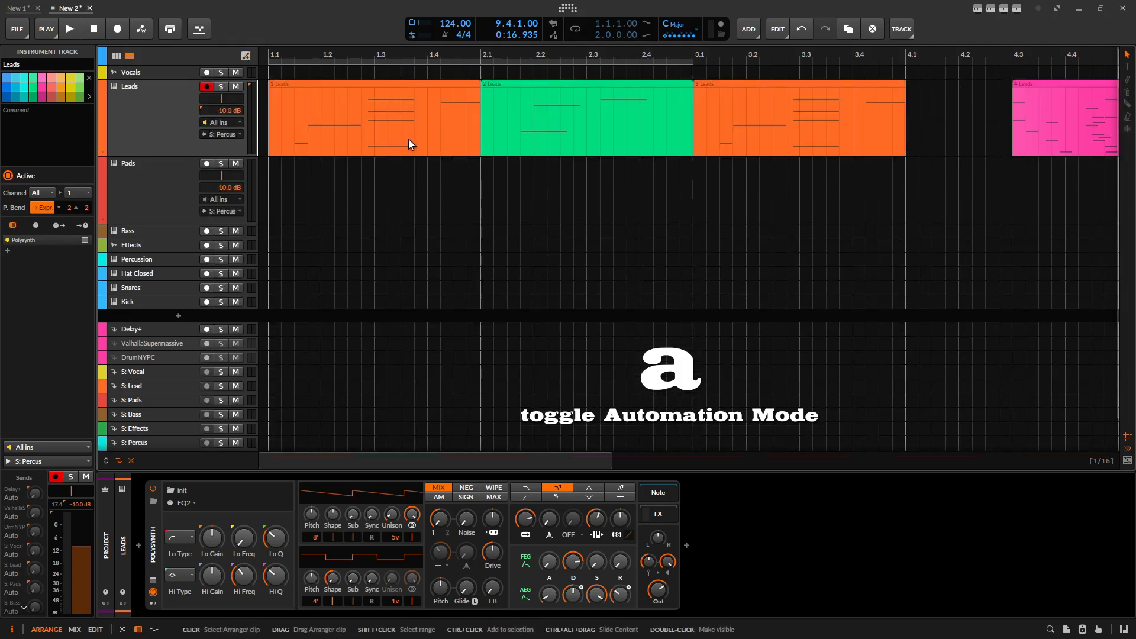
{"action": "key", "text": "a"}
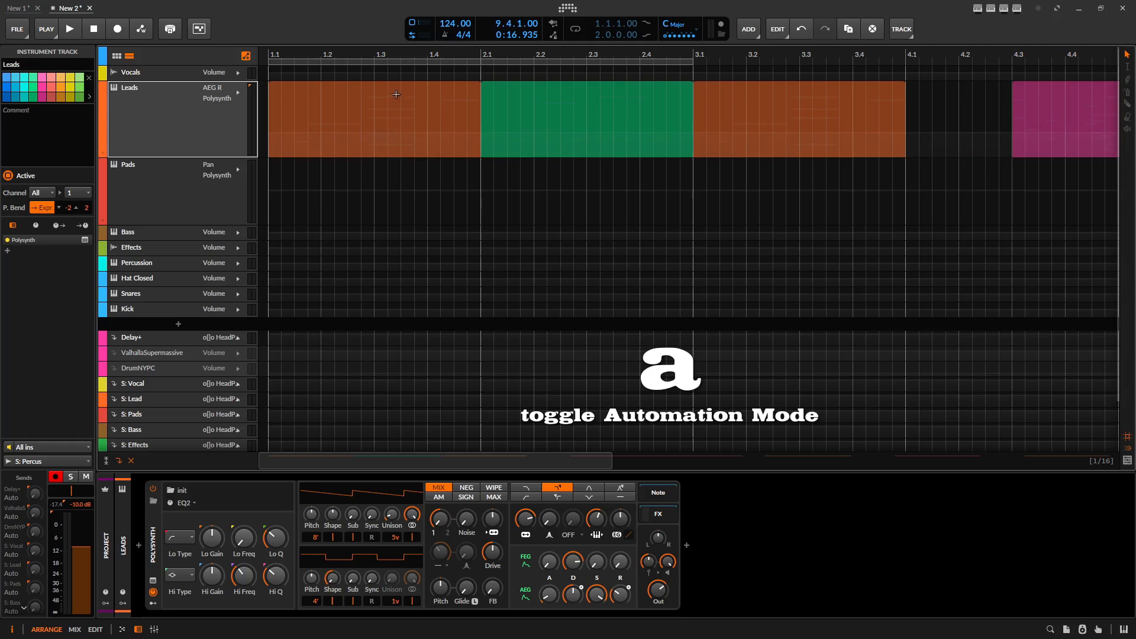
Step: Heighten the Leads track and draw zigzag AEG Release automation in its first bar, ending at about 77.5 %
{"action": "left_click_drag", "start_coordinate": [229, 157], "coordinate": [229, 282]}
{"action": "left_click_drag", "start_coordinate": [282, 54], "coordinate": [293, 172]}
{"action": "left_click_drag", "start_coordinate": [328, 219], "coordinate": [587, 128]}
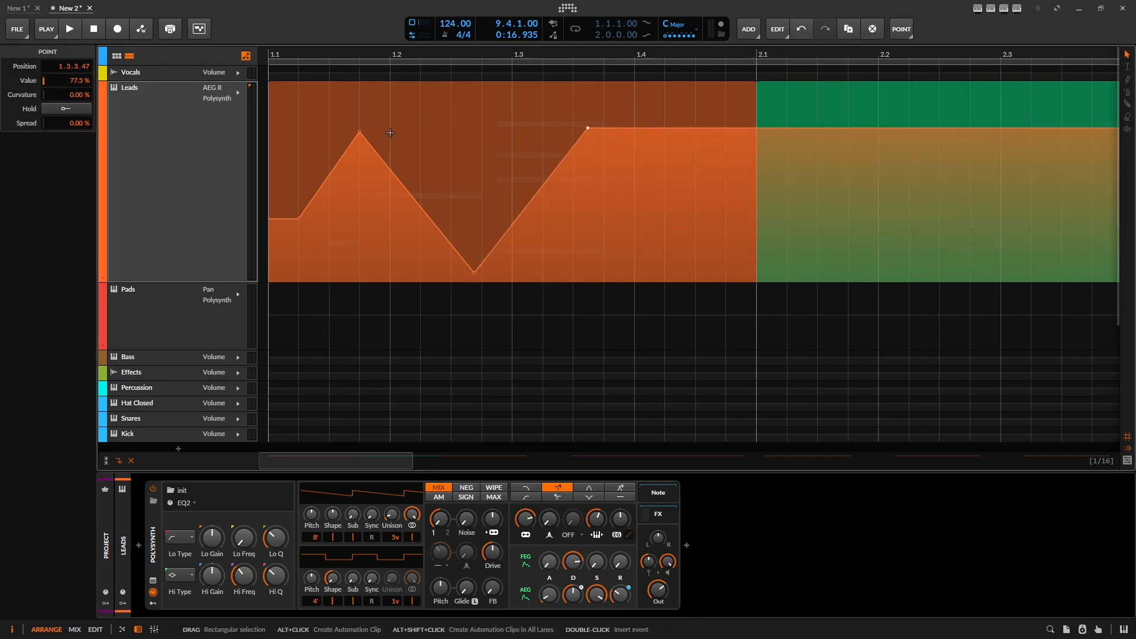
Step: Turn the arranger's automation mode off and back on twice
{"action": "left_click", "coordinate": [247, 57]}
{"action": "left_click", "coordinate": [246, 56]}
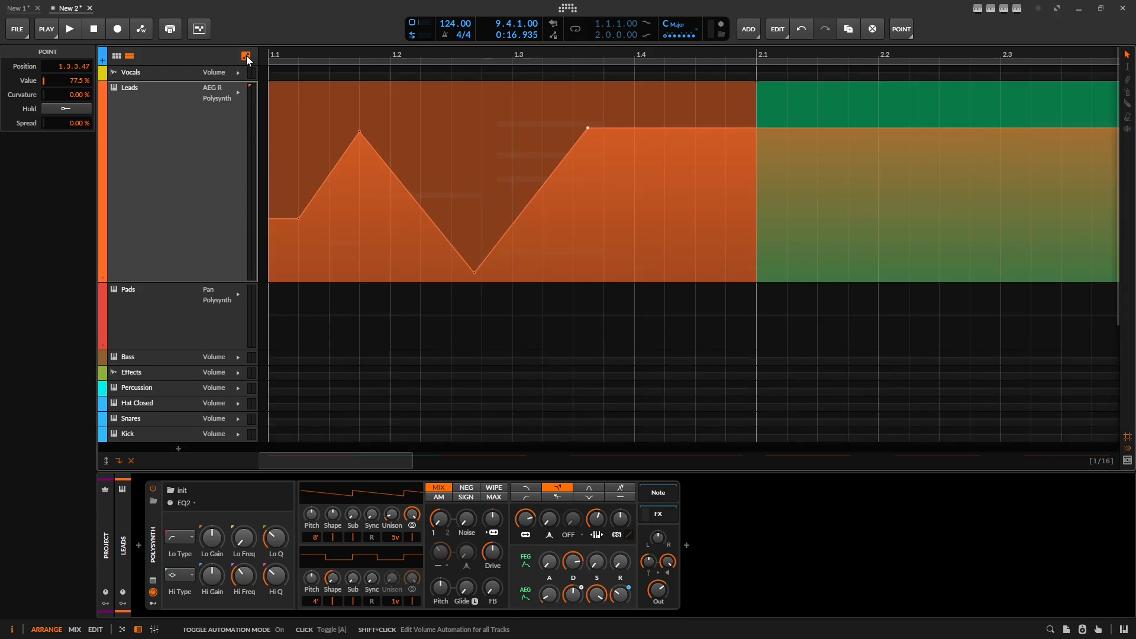
{"action": "left_click", "coordinate": [247, 57]}
{"action": "left_click", "coordinate": [246, 57]}
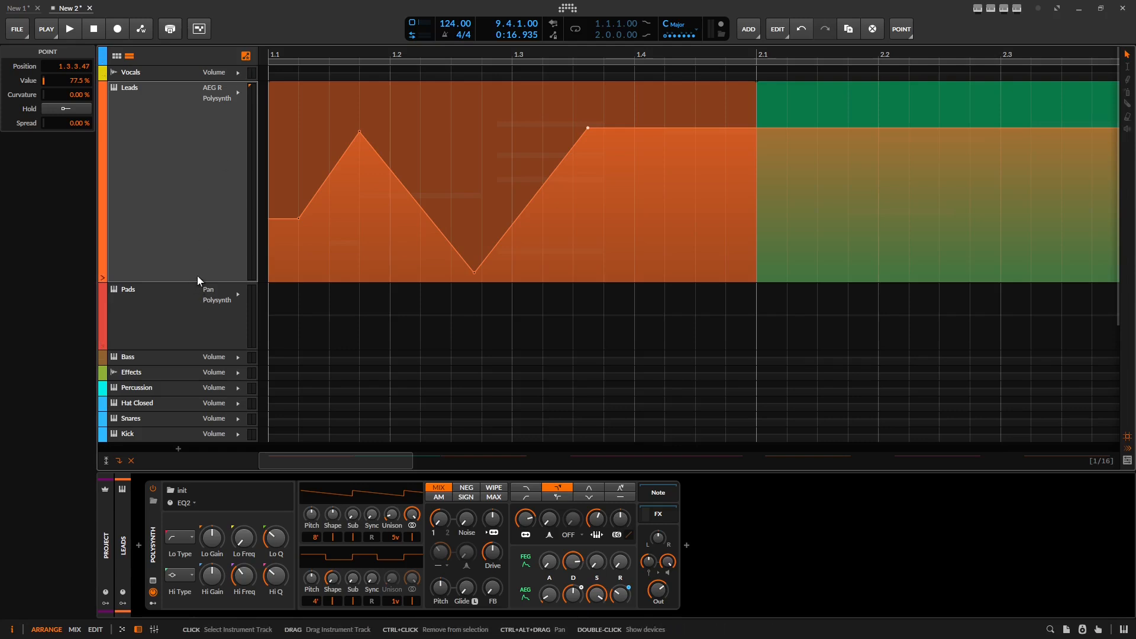
Step: Shorten the Leads track slightly and draw zigzag FEG Decay automation in bar 1, dipping to about 15.6 % and ending at about 14.8 %
{"action": "left_click_drag", "start_coordinate": [197, 281], "coordinate": [197, 242]}
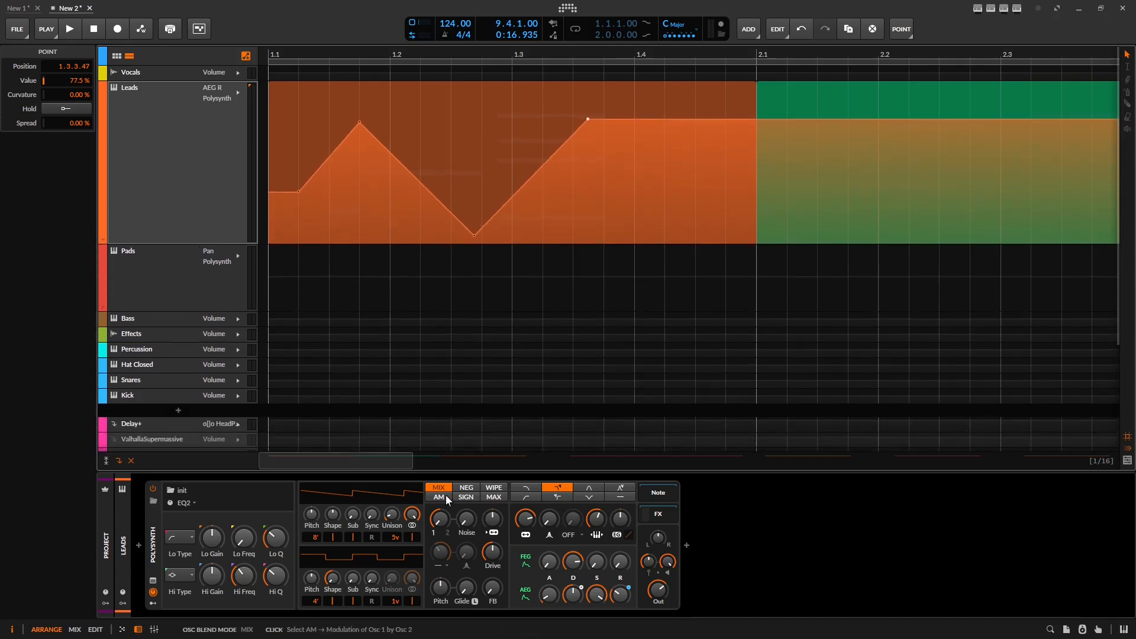
{"action": "left_click", "coordinate": [574, 565]}
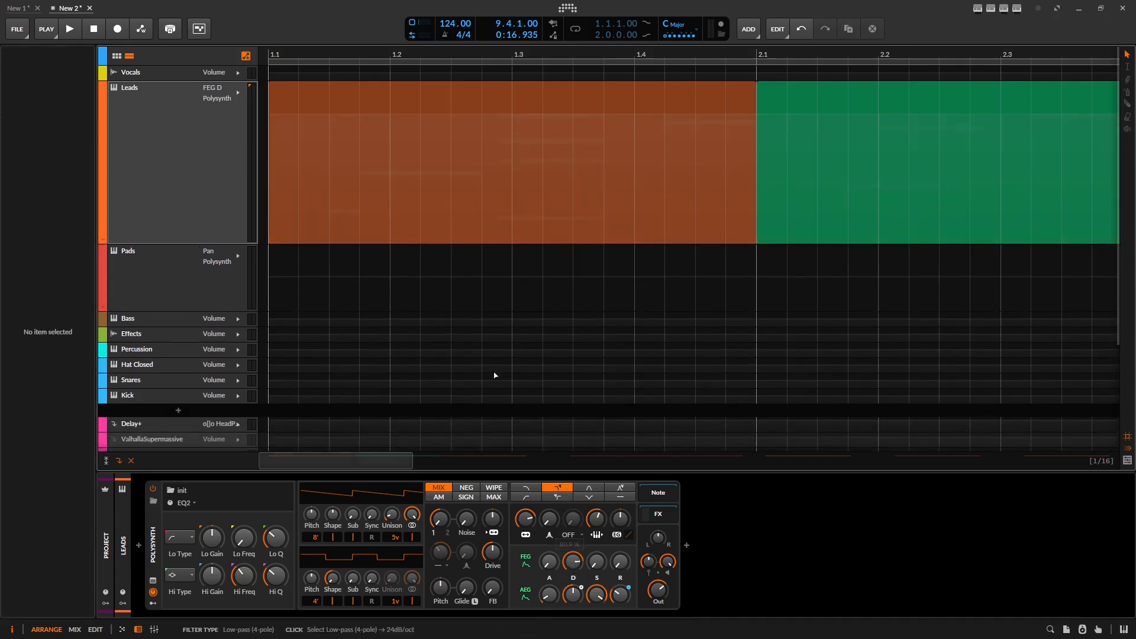
{"action": "left_click", "coordinate": [299, 113]}
{"action": "left_click_drag", "start_coordinate": [321, 114], "coordinate": [344, 215]}
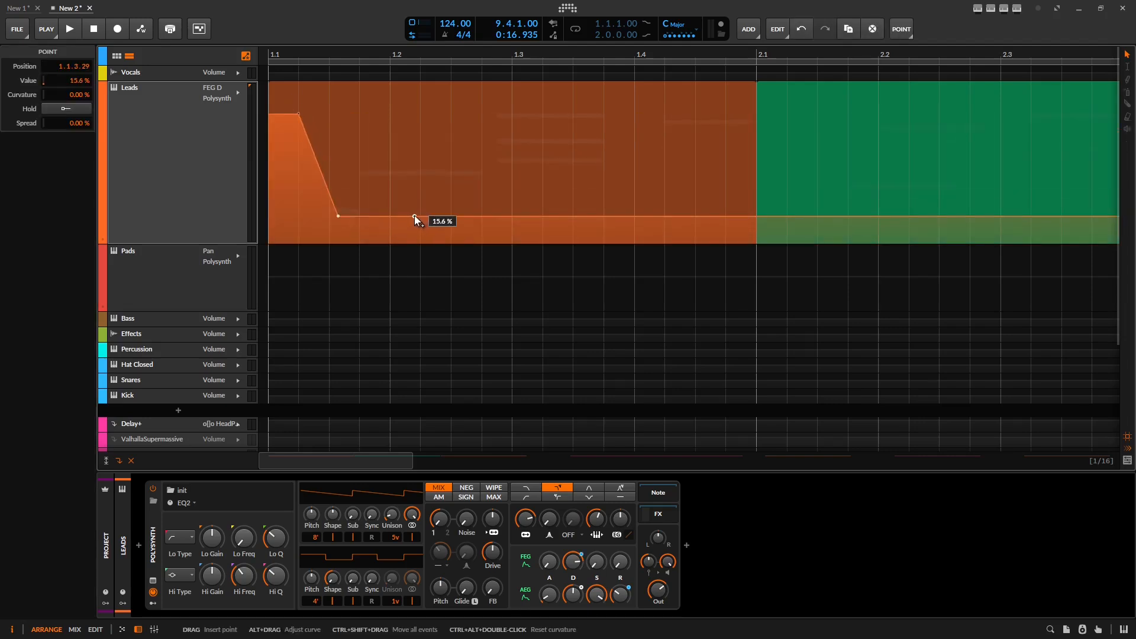
{"action": "left_click_drag", "start_coordinate": [414, 216], "coordinate": [444, 115]}
{"action": "left_click_drag", "start_coordinate": [523, 113], "coordinate": [561, 218]}
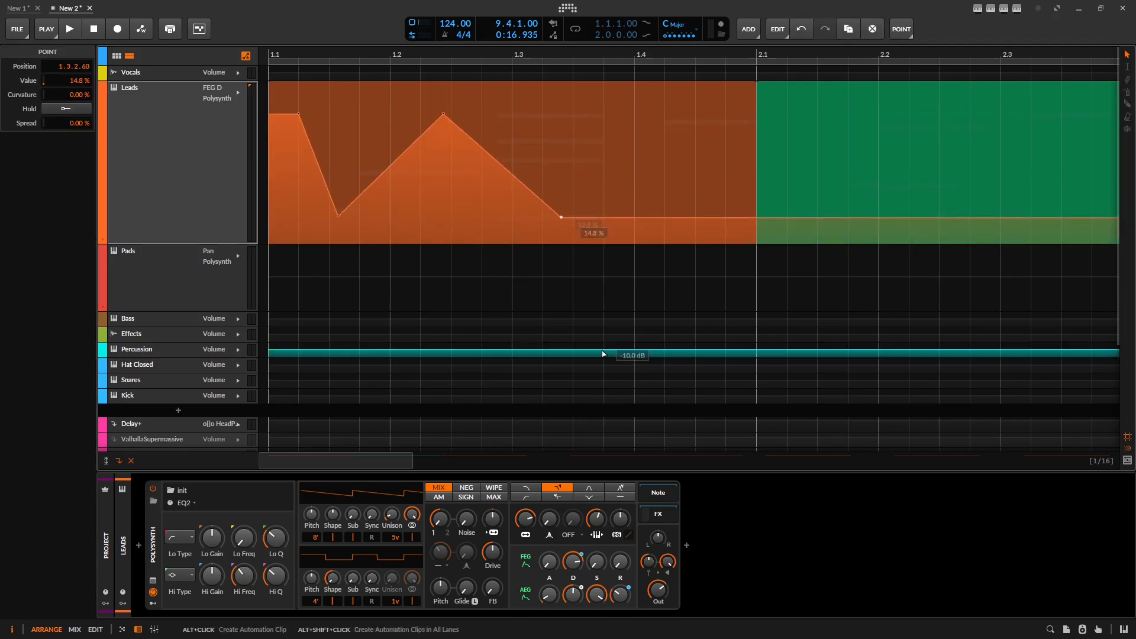
Step: Draw Filter Envelope Depth automation in the first bar of Leads, with a low point at about -95.09, and shrink the track's height
{"action": "left_click", "coordinate": [620, 519]}
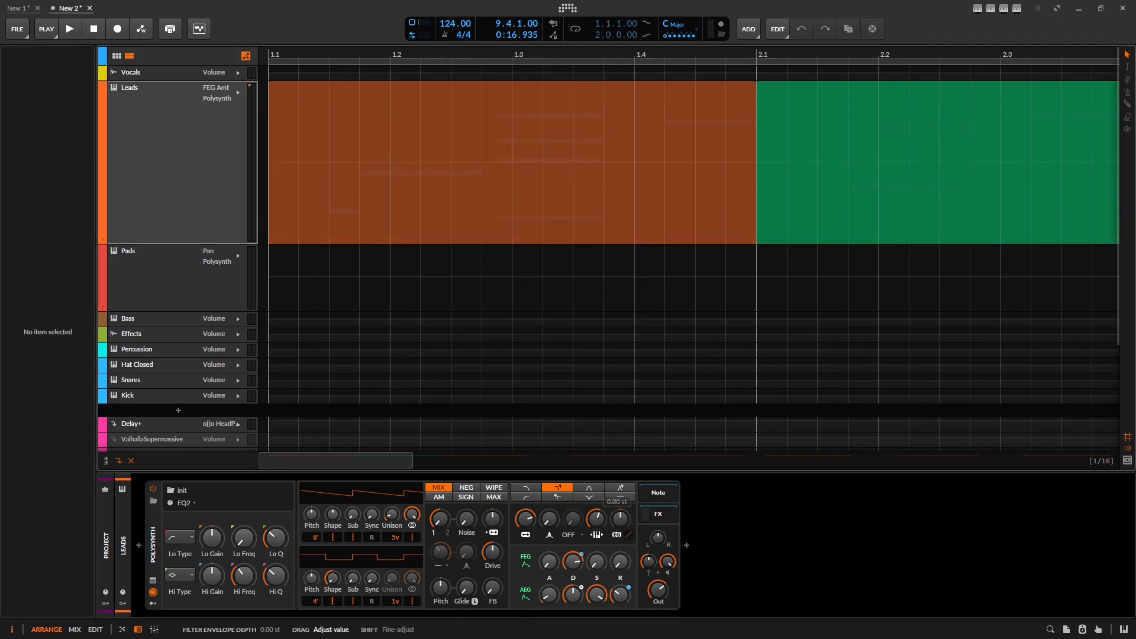
{"action": "left_click", "coordinate": [696, 160]}
{"action": "left_click_drag", "start_coordinate": [633, 160], "coordinate": [557, 222]}
{"action": "mouse_move", "coordinate": [224, 244]}
{"action": "left_mouse_down"}
{"action": "mouse_move", "coordinate": [223, 205]}
{"action": "mouse_move", "coordinate": [223, 231]}
{"action": "left_mouse_up"}
{"action": "left_click_drag", "start_coordinate": [372, 209], "coordinate": [232, 99]}
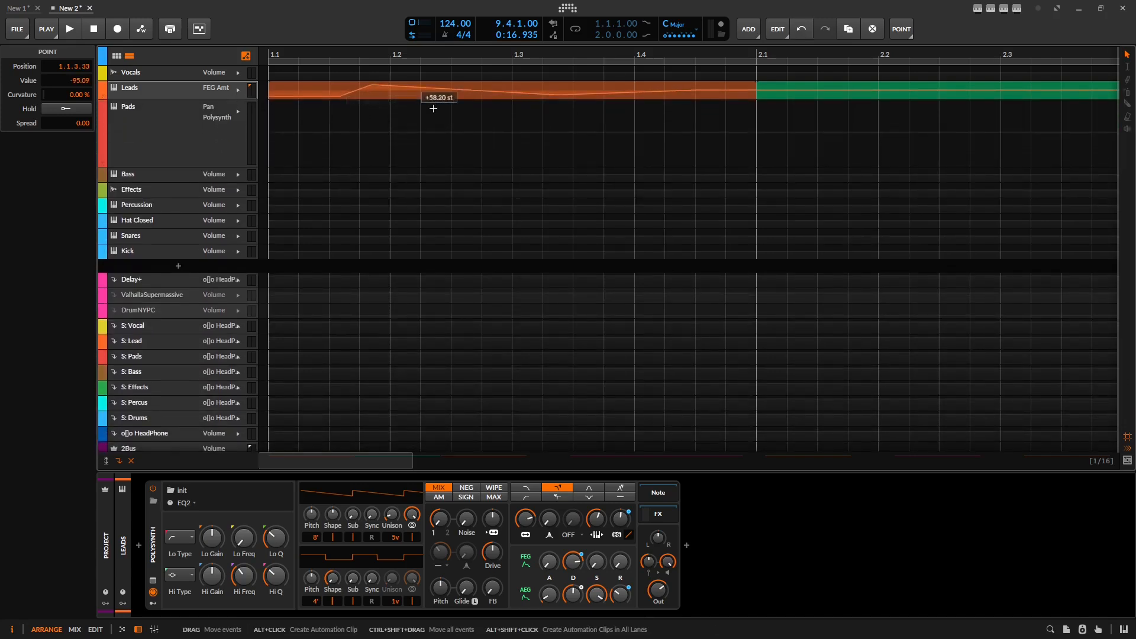
Step: Enlarge the Leads track and scale all track heights up and down, leaving them at a uniform medium height
{"action": "left_click_drag", "start_coordinate": [217, 99], "coordinate": [214, 126]}
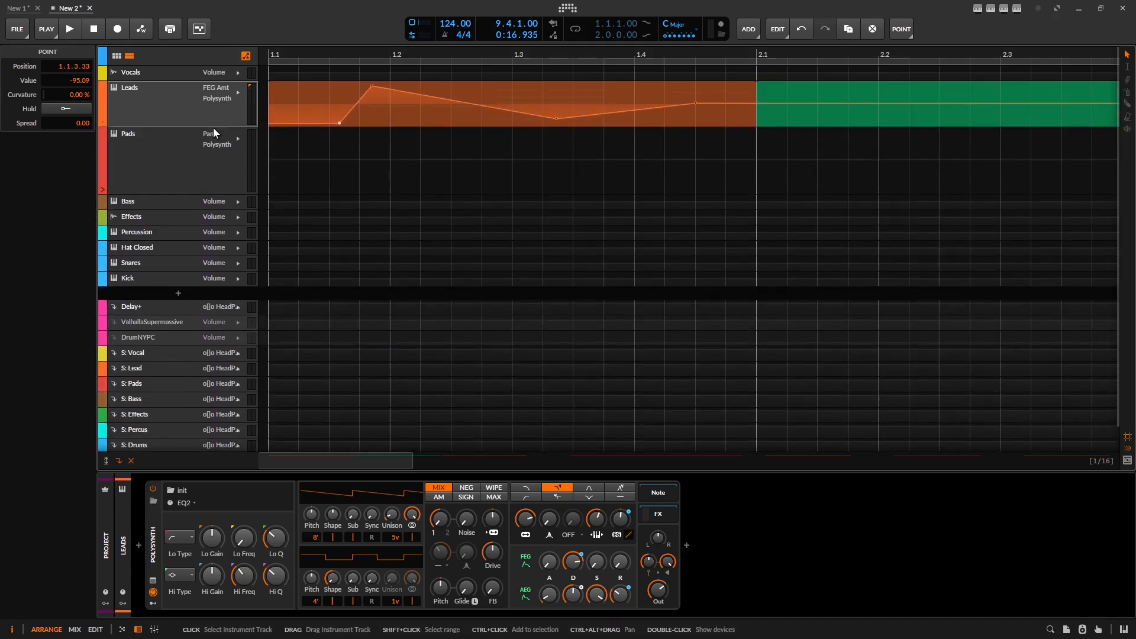
{"action": "scroll", "coordinate": [214, 127], "scroll_direction": "up", "scroll_amount": 5}
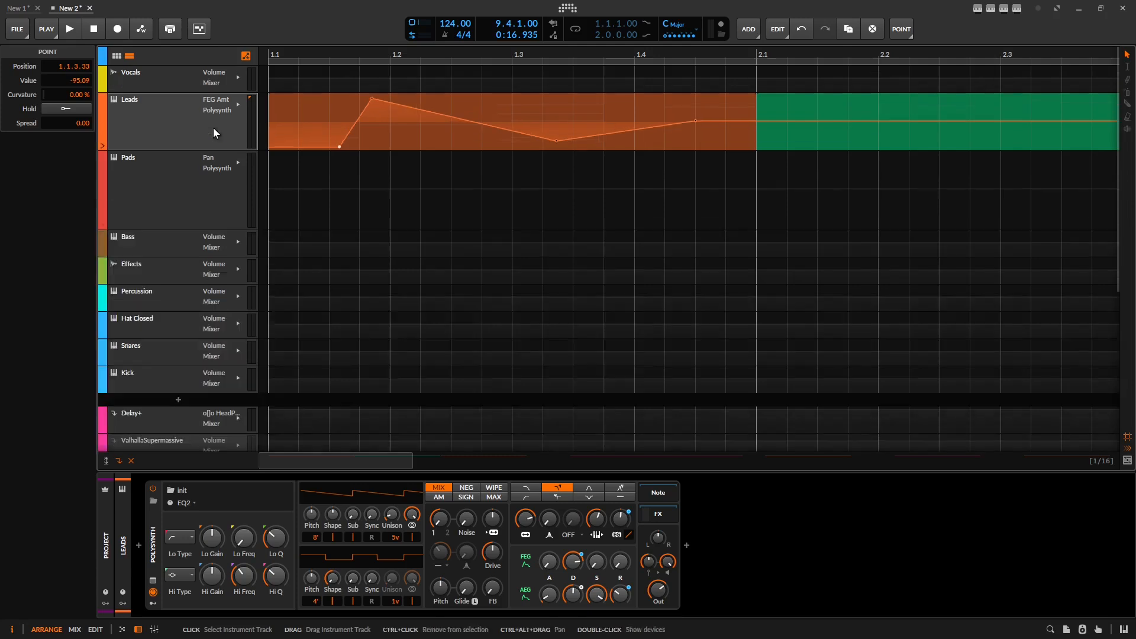
{"action": "scroll", "coordinate": [213, 127], "scroll_direction": "up", "scroll_amount": 1}
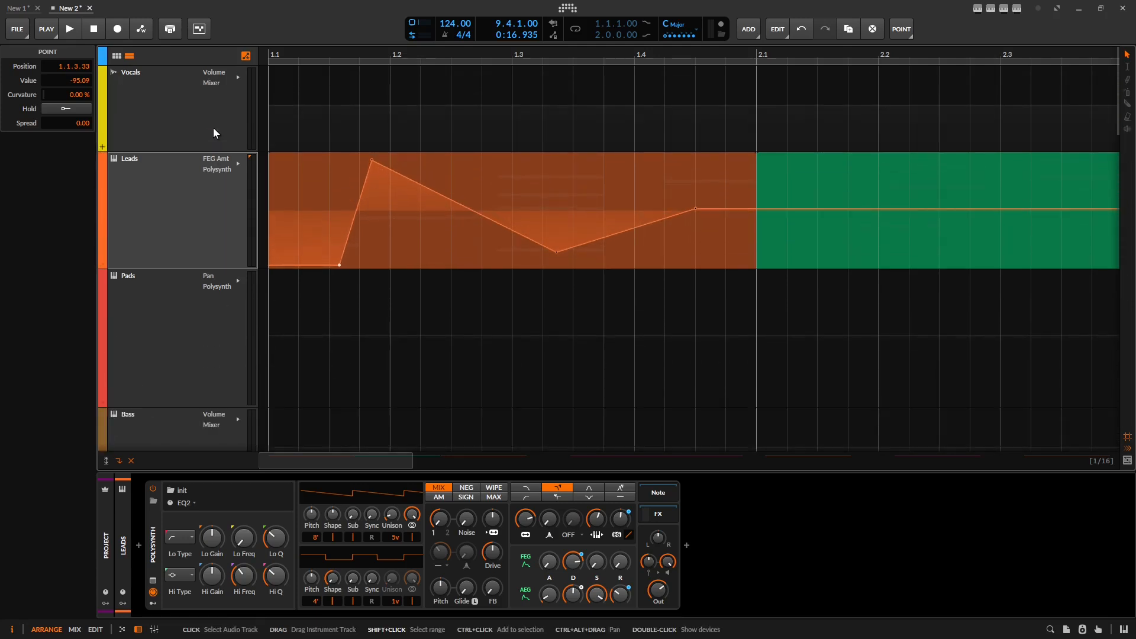
{"action": "scroll", "coordinate": [214, 128], "scroll_direction": "down", "scroll_amount": 6}
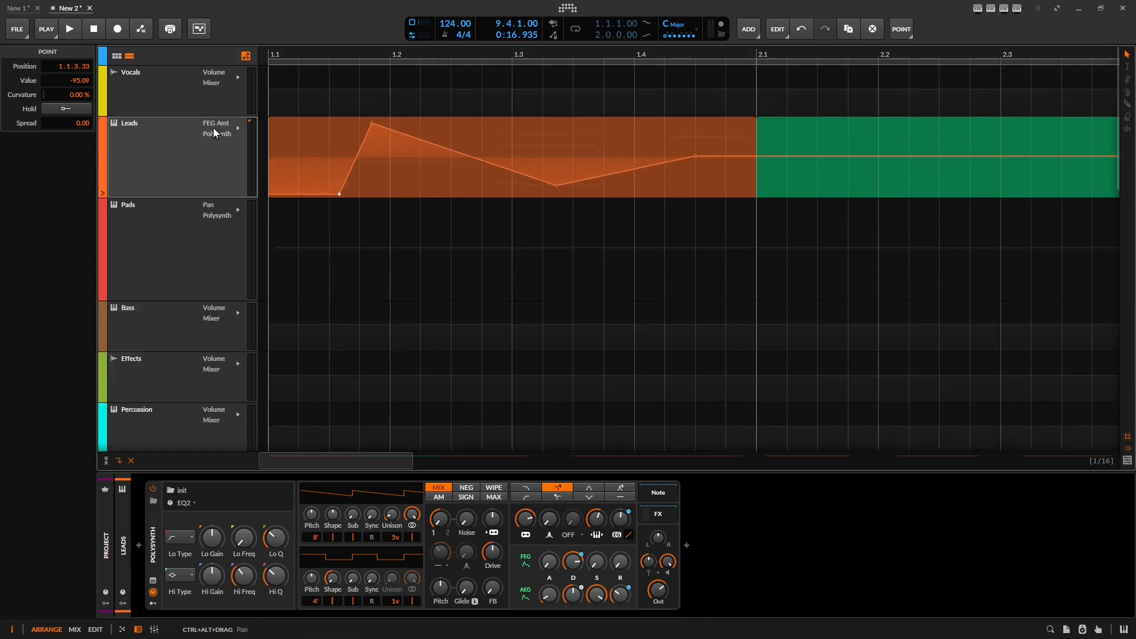
{"action": "scroll", "coordinate": [213, 127], "scroll_direction": "down", "scroll_amount": 1}
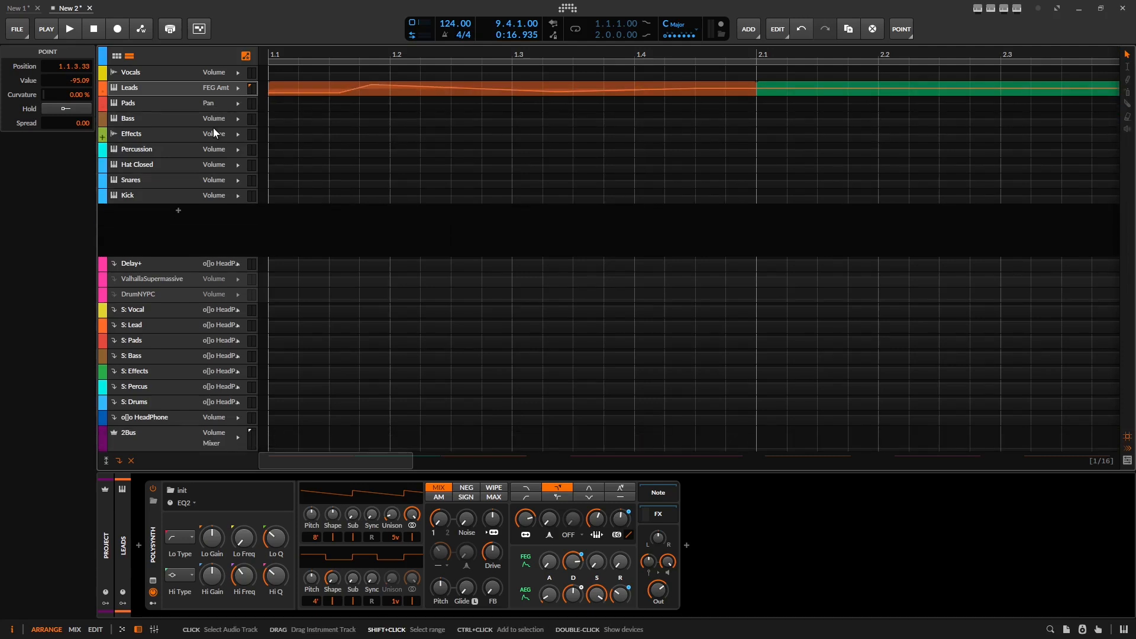
{"action": "scroll", "coordinate": [213, 127], "scroll_direction": "up", "scroll_amount": 3}
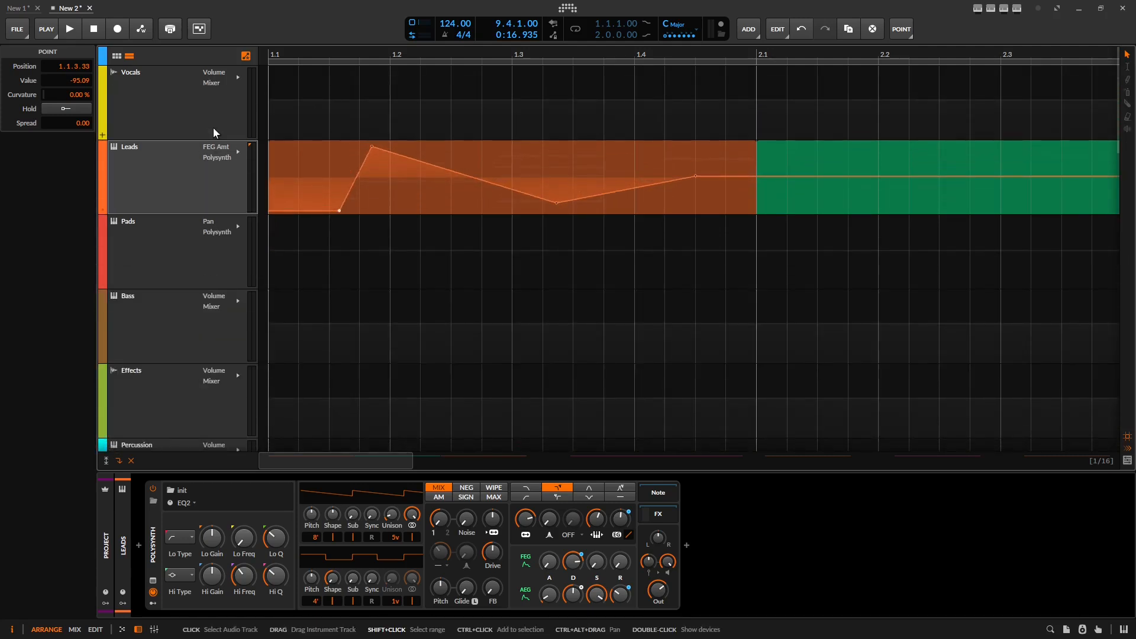
{"action": "scroll", "coordinate": [214, 128], "scroll_direction": "down", "scroll_amount": 3}
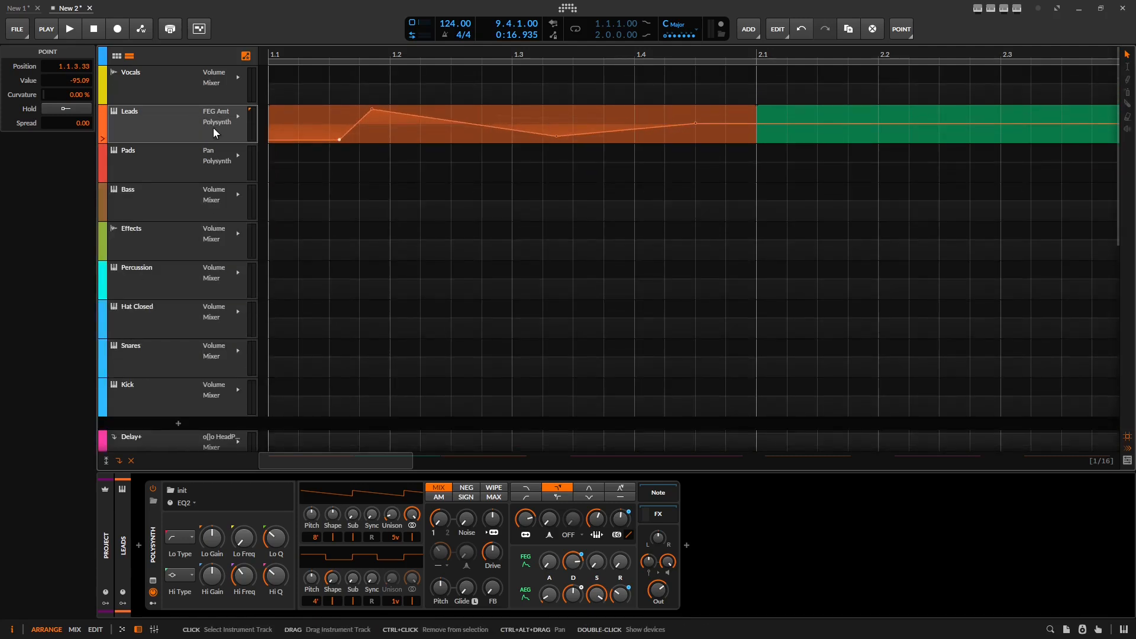
Step: Heighten the Leads track and draw AEG Attack automation, falling to about 15.9 % at 1.3.1.00 and rising to about 86.4 % at 1.4.1.00
{"action": "left_click", "coordinate": [301, 59]}
{"action": "left_click_drag", "start_coordinate": [309, 53], "coordinate": [307, 105]}
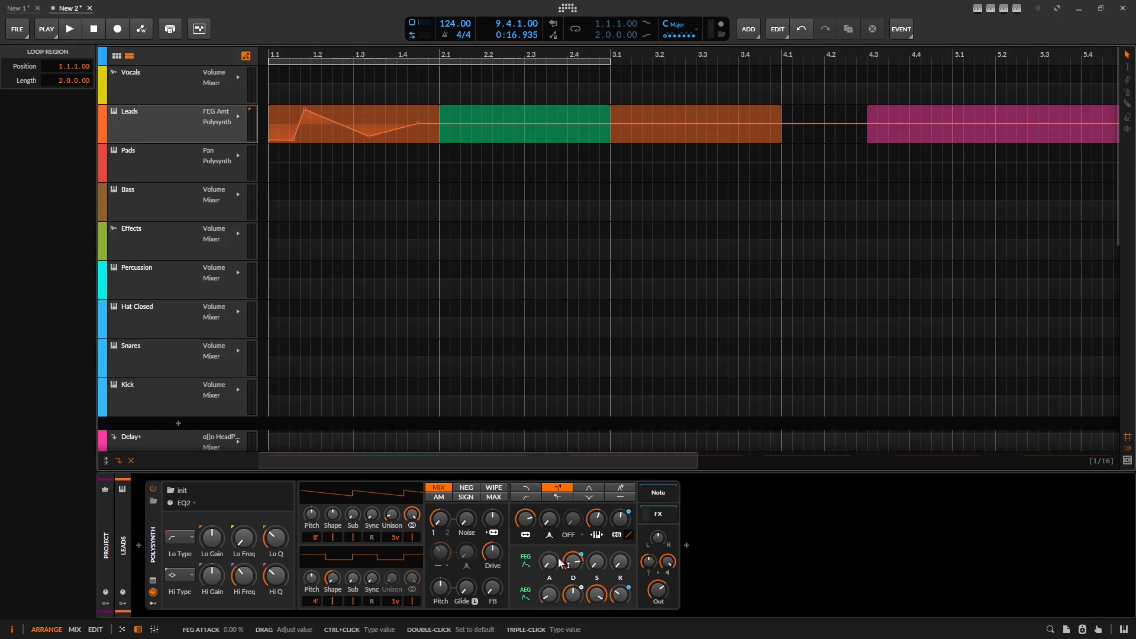
{"action": "left_click", "coordinate": [551, 597]}
{"action": "left_click", "coordinate": [298, 128]}
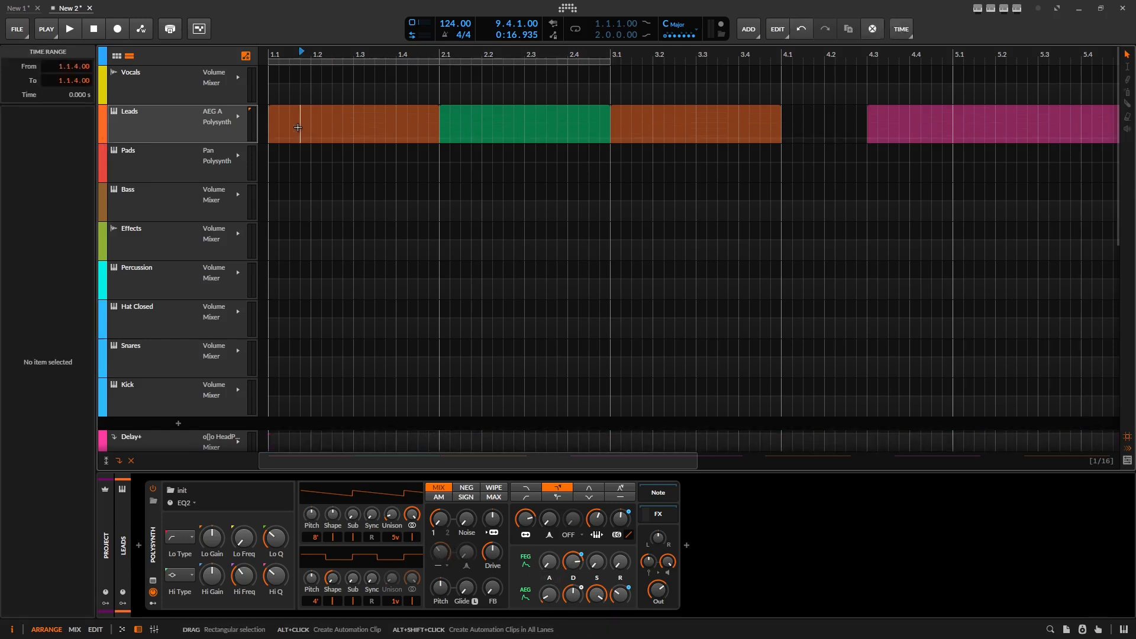
{"action": "left_click_drag", "start_coordinate": [278, 131], "coordinate": [277, 178]}
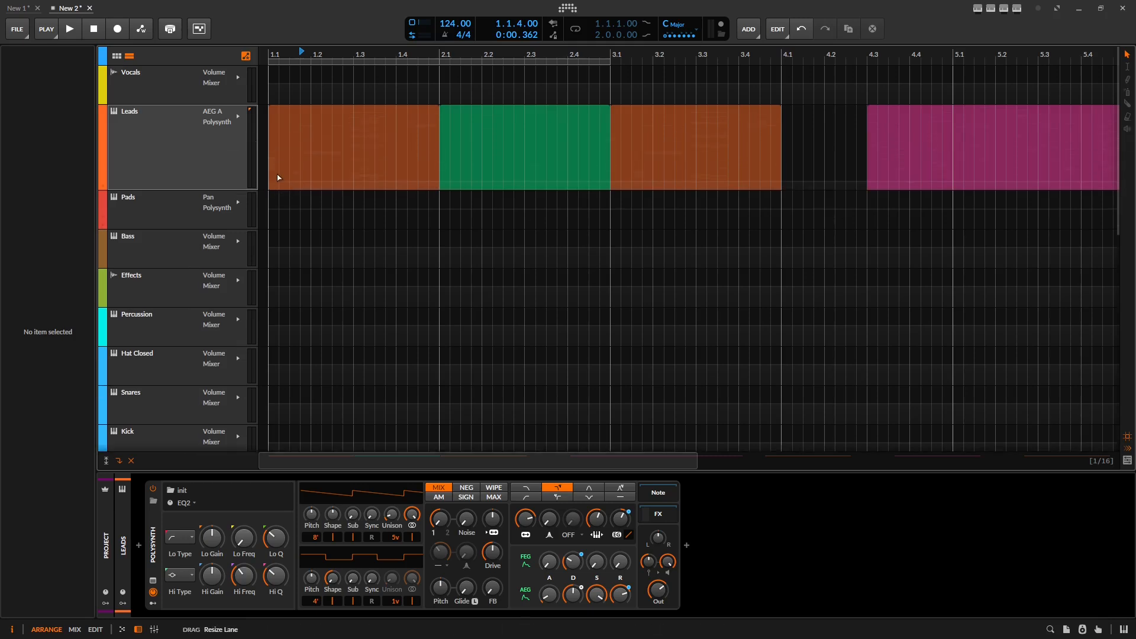
{"action": "left_click", "coordinate": [307, 135]}
{"action": "left_click_drag", "start_coordinate": [354, 135], "coordinate": [355, 174]}
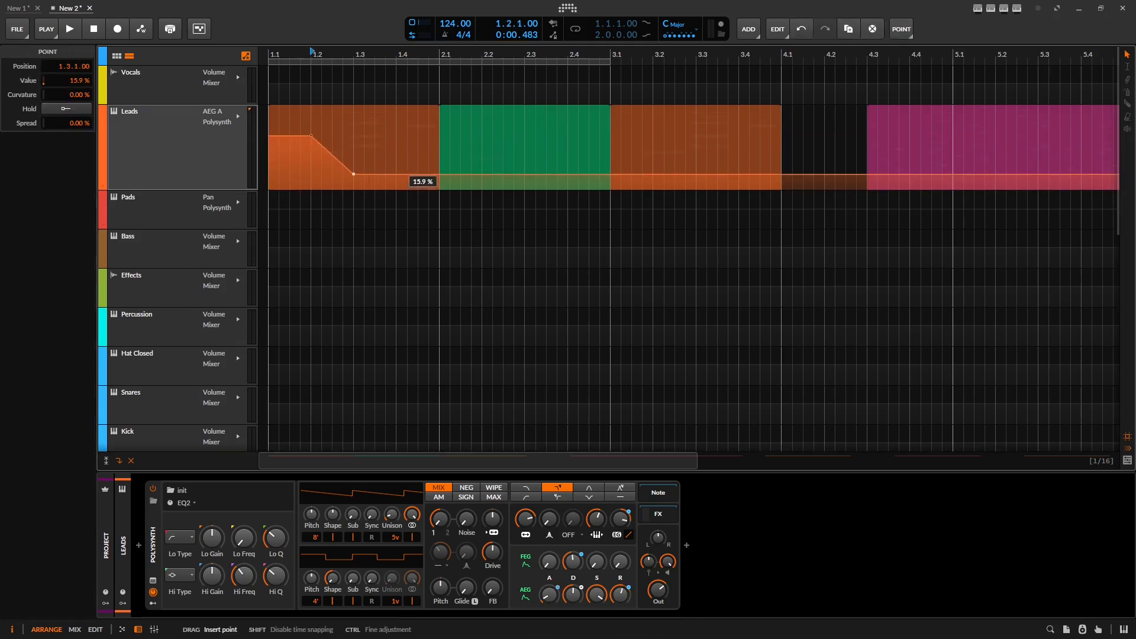
{"action": "left_click_drag", "start_coordinate": [396, 142], "coordinate": [396, 119]}
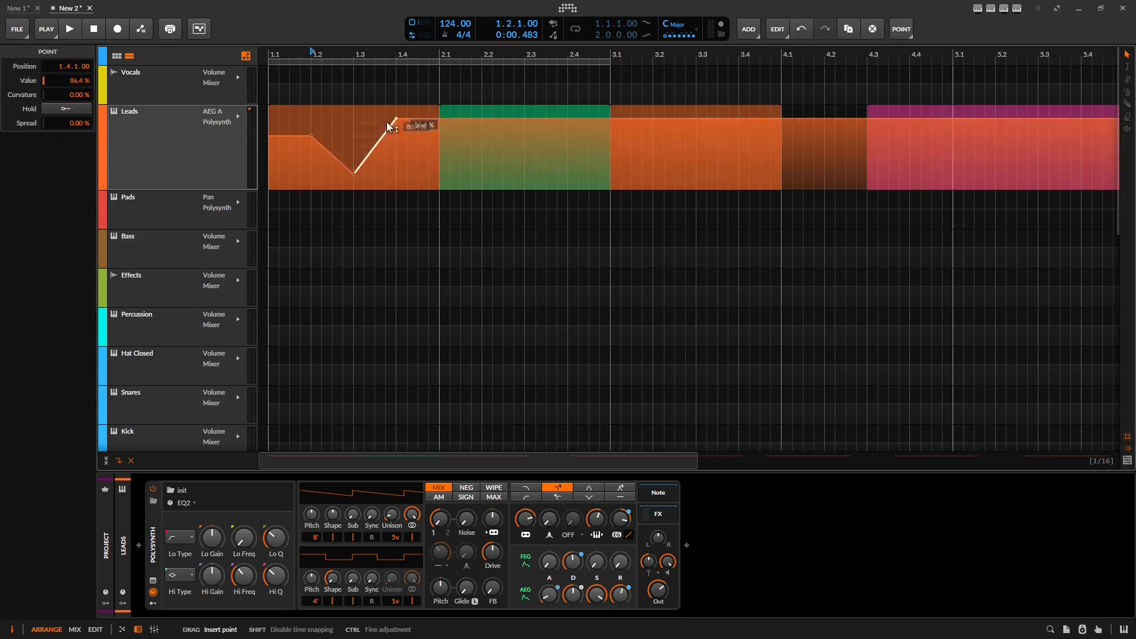
Step: Show the AEG Release automation of Leads, and draw Filter Frequency automation falling to about 49.7 Hz at 1.2.1.00
{"action": "left_click", "coordinate": [208, 116]}
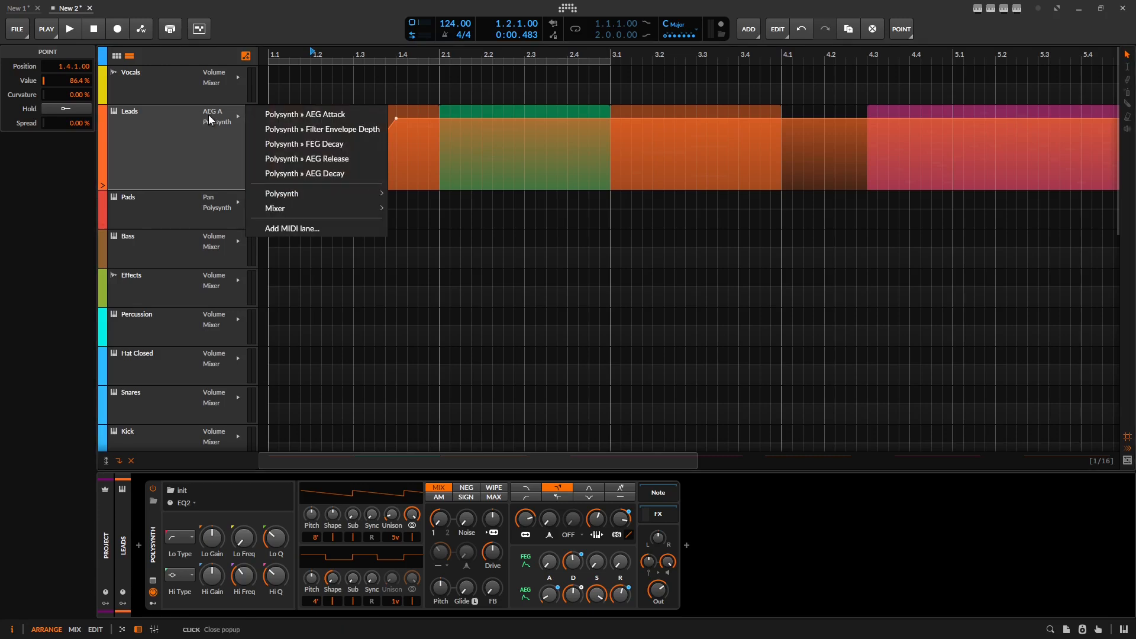
{"action": "left_click", "coordinate": [352, 159]}
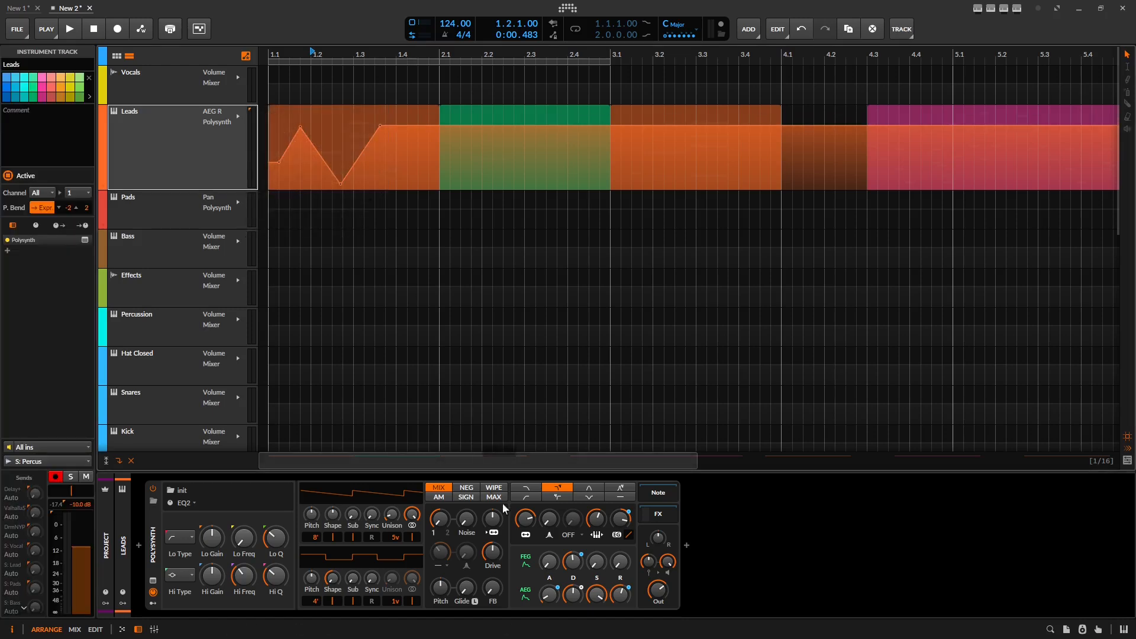
{"action": "left_click", "coordinate": [524, 519]}
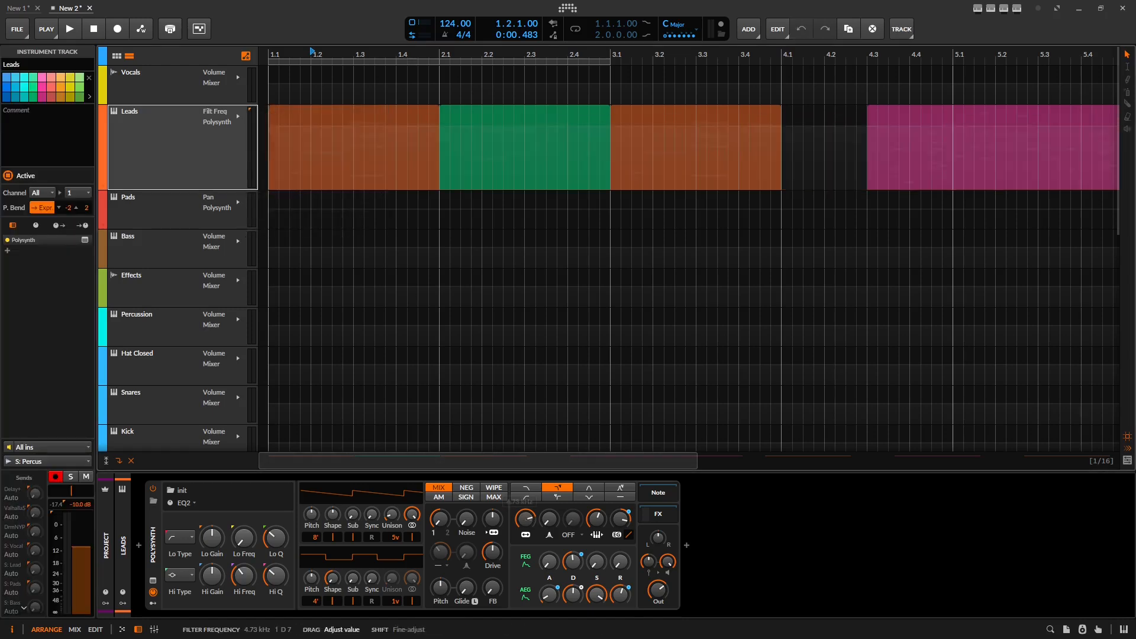
{"action": "left_click", "coordinate": [285, 124]}
{"action": "left_click_drag", "start_coordinate": [285, 124], "coordinate": [317, 171]}
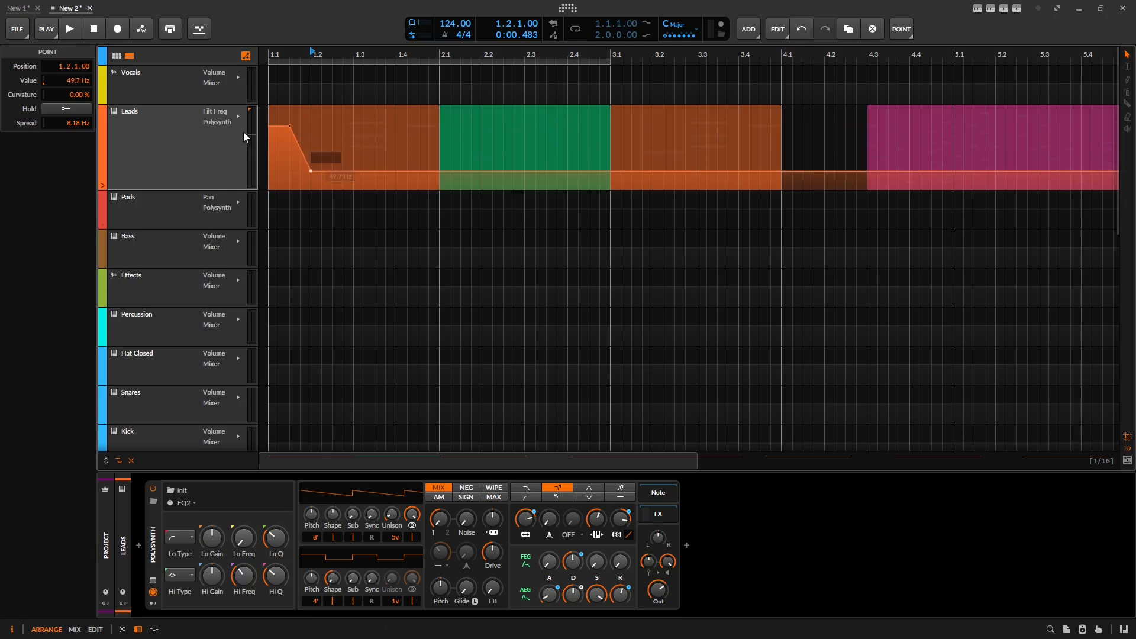
{"action": "left_click", "coordinate": [238, 116]}
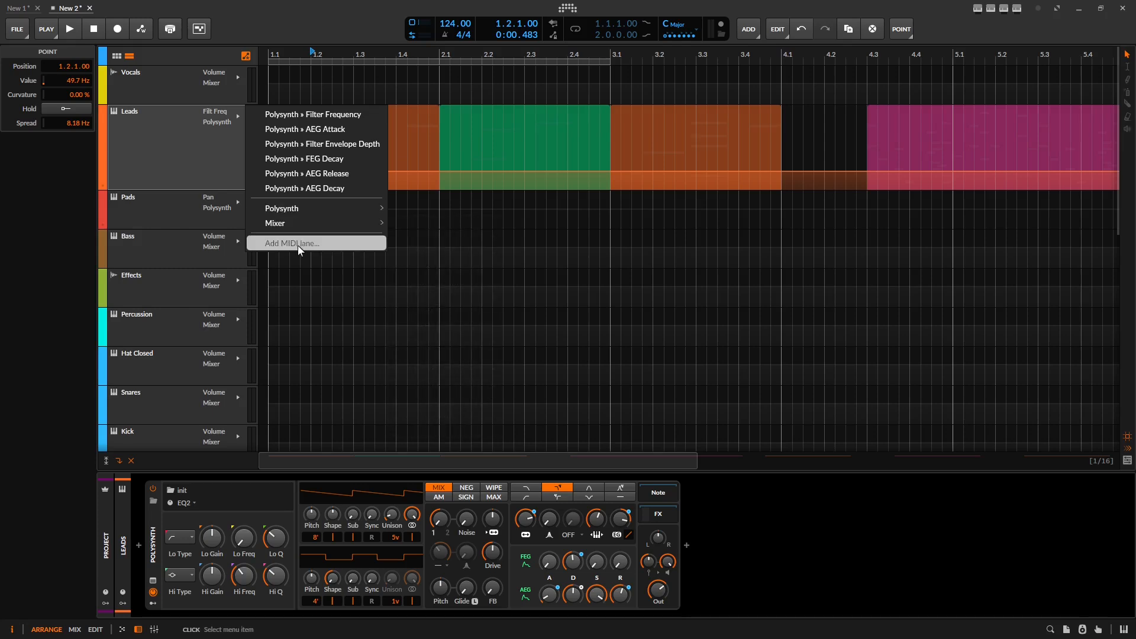
{"action": "left_click", "coordinate": [180, 133]}
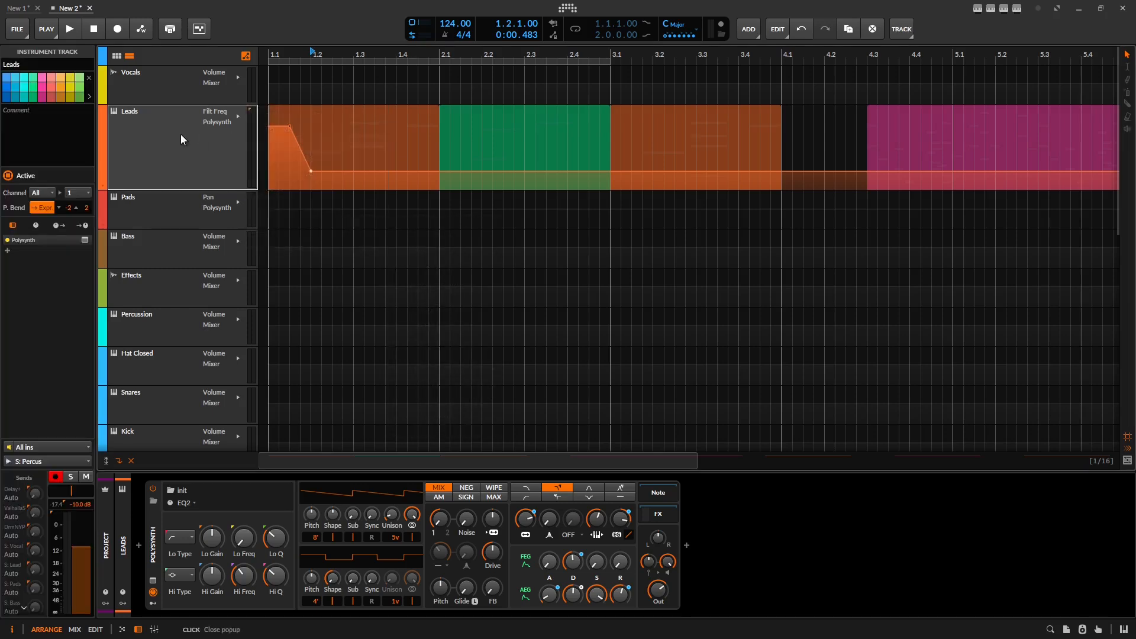
{"action": "left_click", "coordinate": [221, 118]}
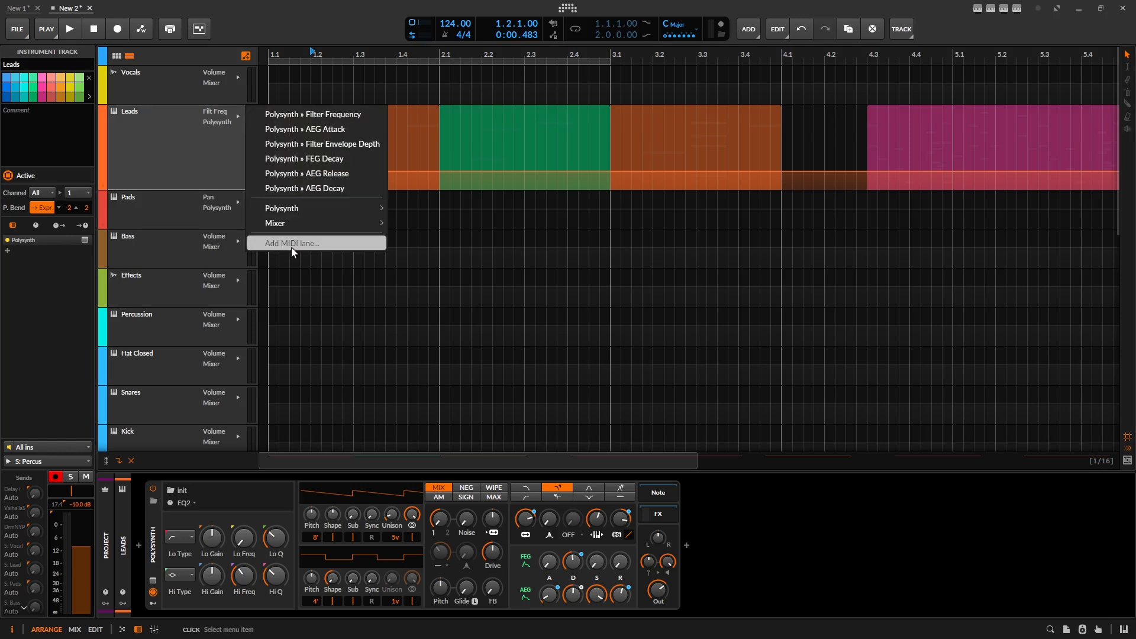
{"action": "left_click", "coordinate": [211, 133]}
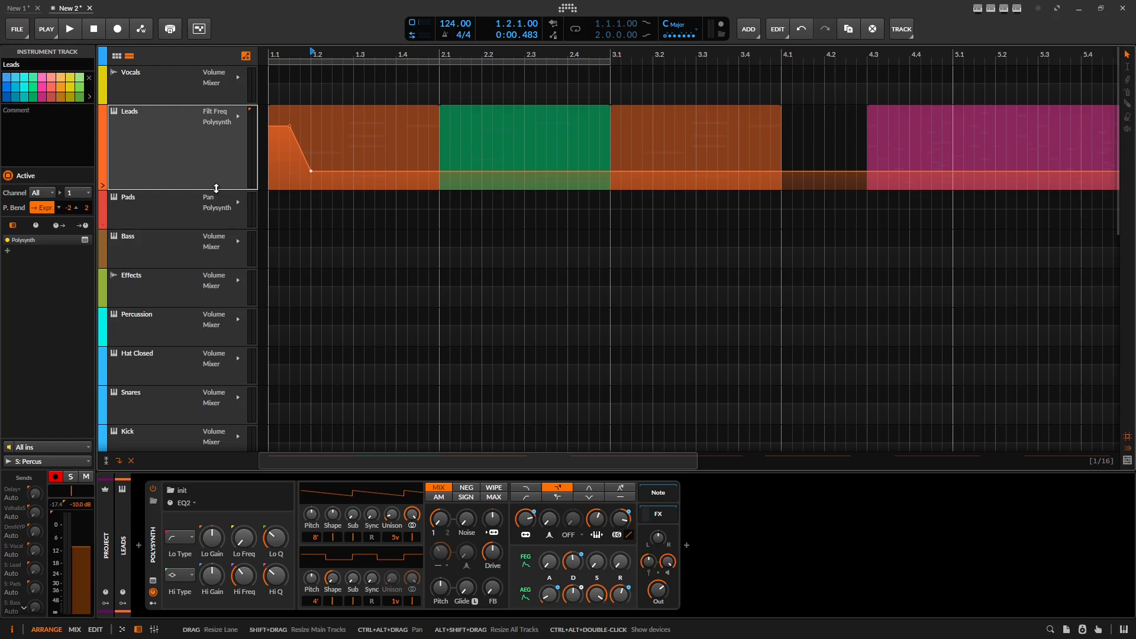
Step: Heighten the Leads track, add a permanent automation lane for the Polysynth's FEG Release, and unfold the track's automation lanes
{"action": "left_click_drag", "start_coordinate": [214, 190], "coordinate": [215, 210]}
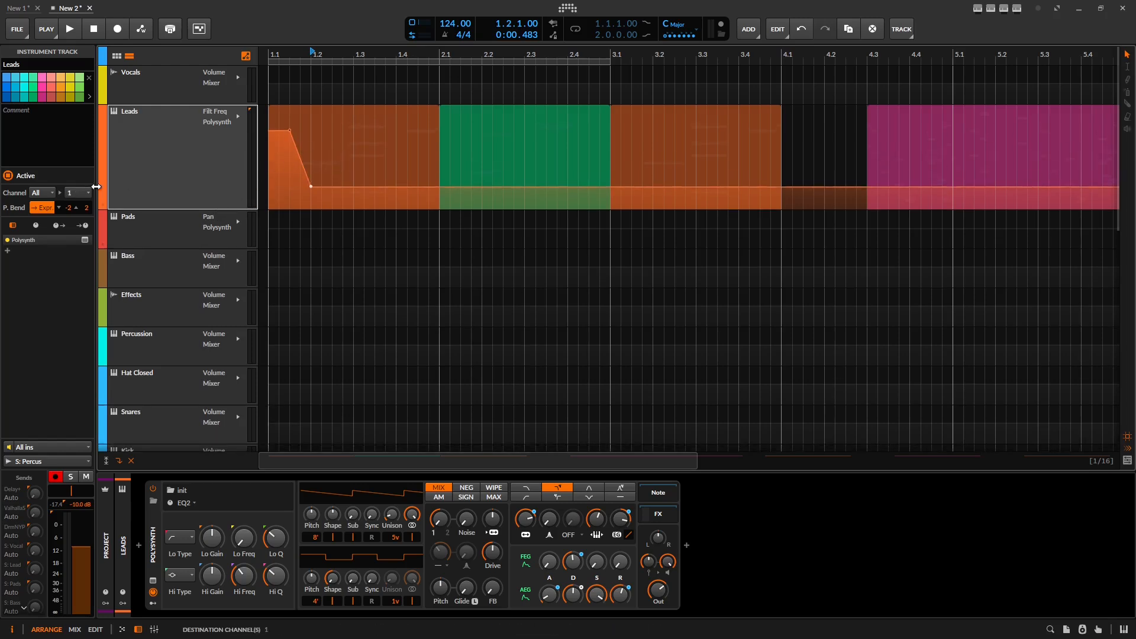
{"action": "right_click", "coordinate": [218, 147]}
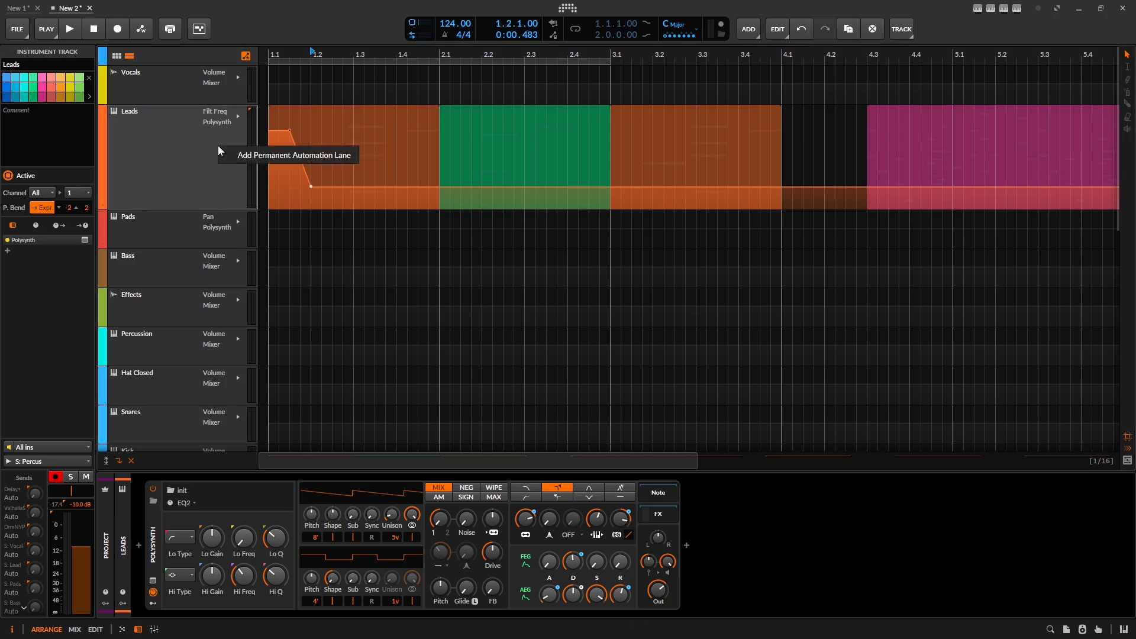
{"action": "left_click", "coordinate": [291, 155]}
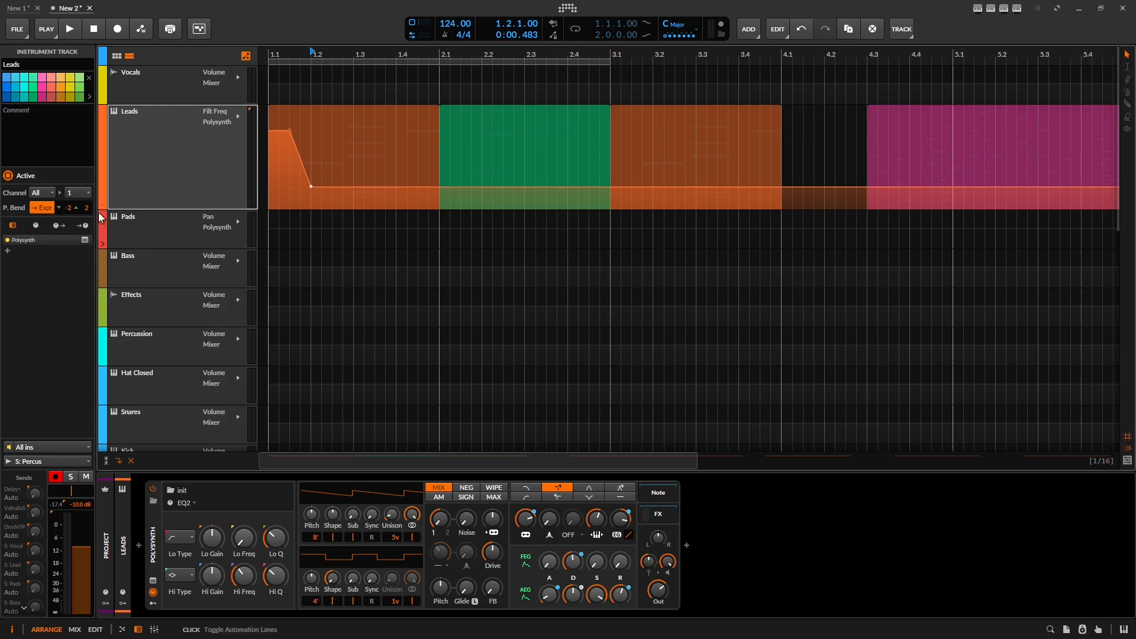
{"action": "left_click", "coordinate": [620, 561]}
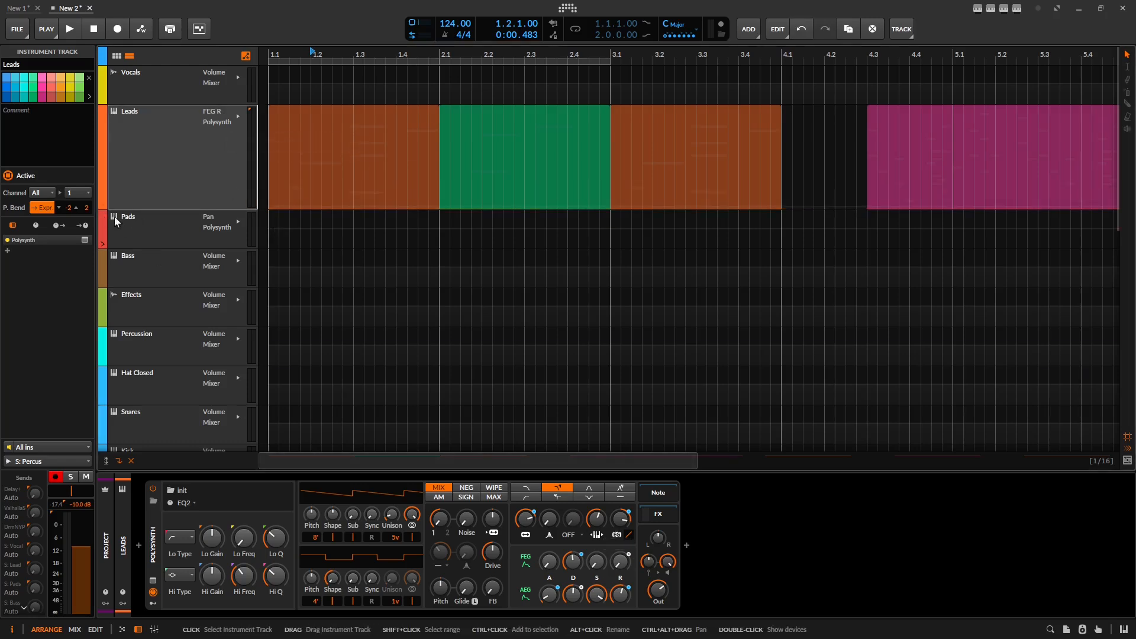
{"action": "left_click", "coordinate": [102, 204]}
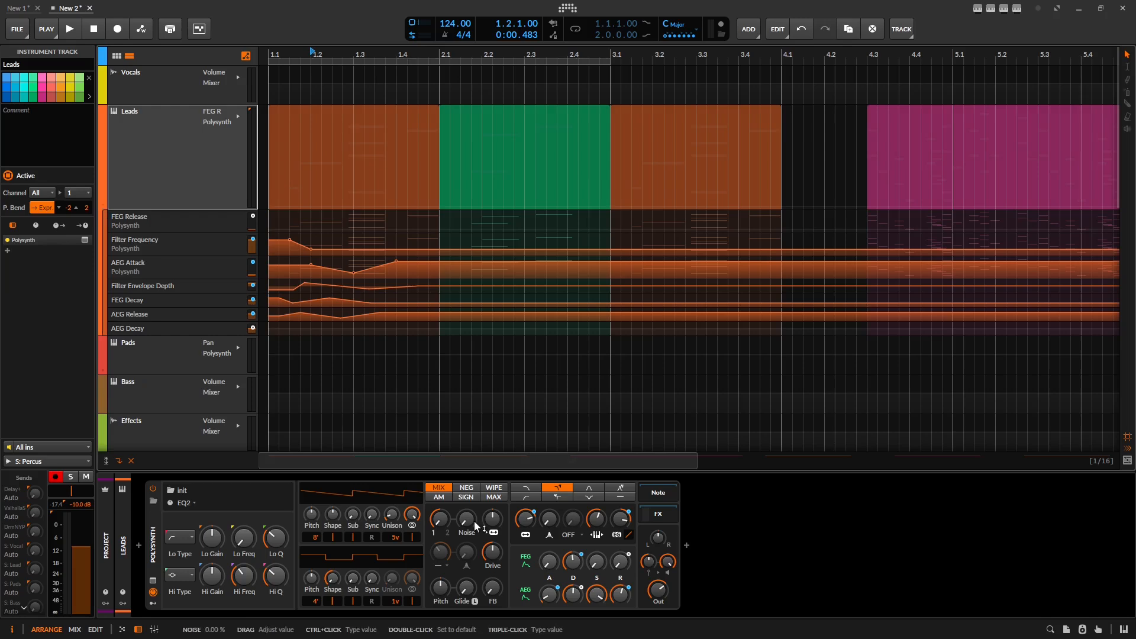
Step: Add a permanent automation lane for the Polysynth's Feedback to the Leads track
{"action": "right_click", "coordinate": [490, 586]}
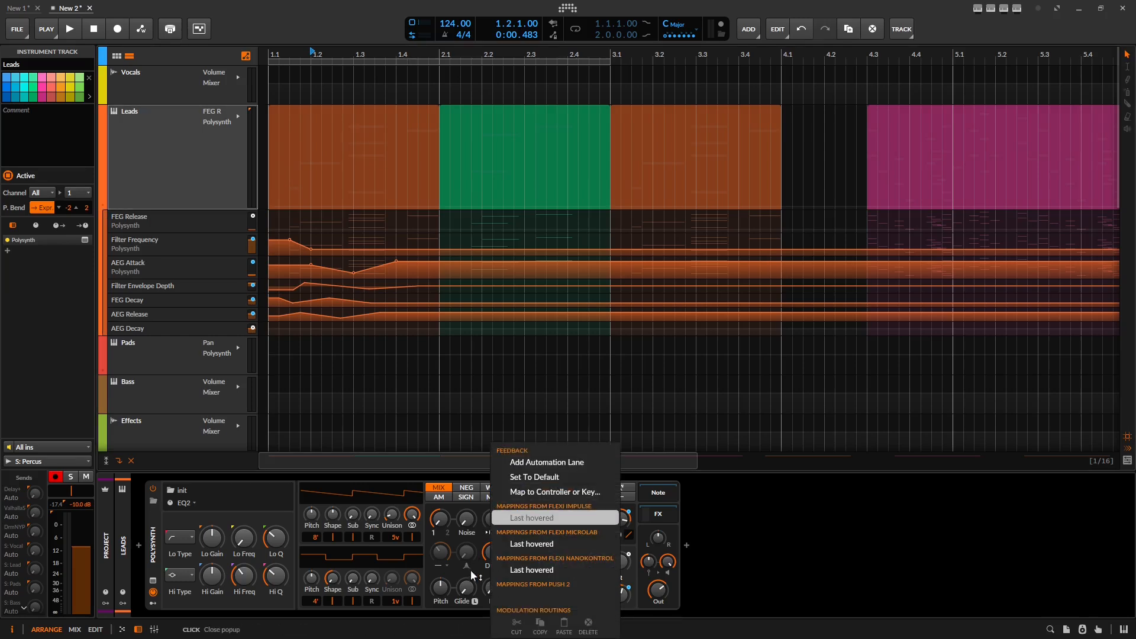
{"action": "left_click", "coordinate": [471, 573]}
{"action": "right_click", "coordinate": [215, 168]}
{"action": "left_click", "coordinate": [236, 178]}
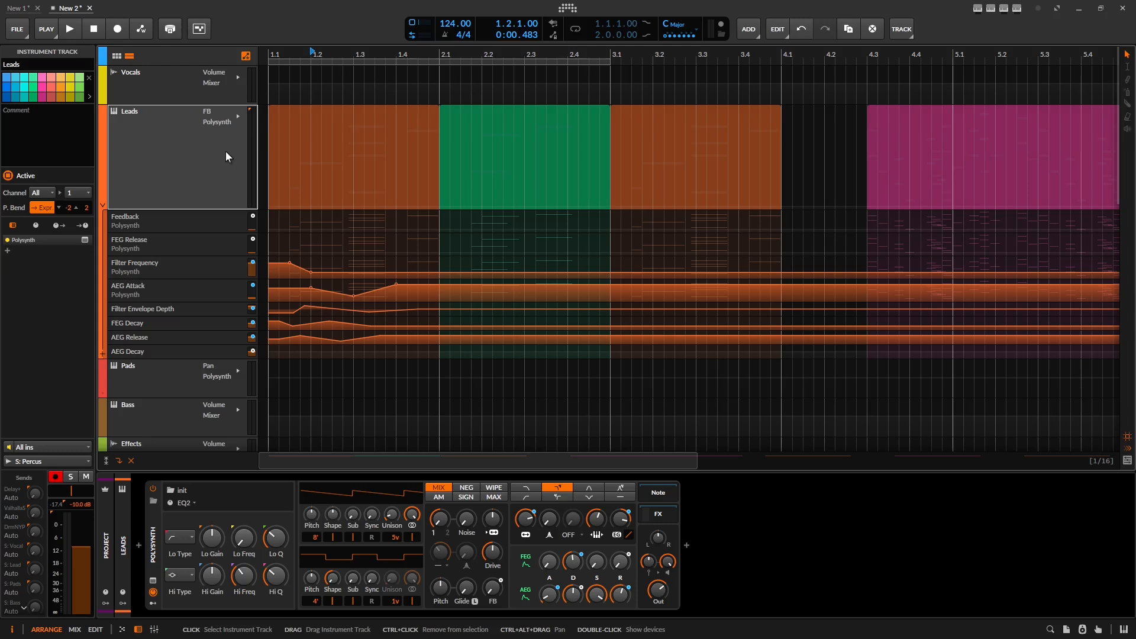
Step: Add a permanent automation lane for the Polysynth's HPF Frequency to the Leads track
{"action": "left_click", "coordinate": [440, 553]}
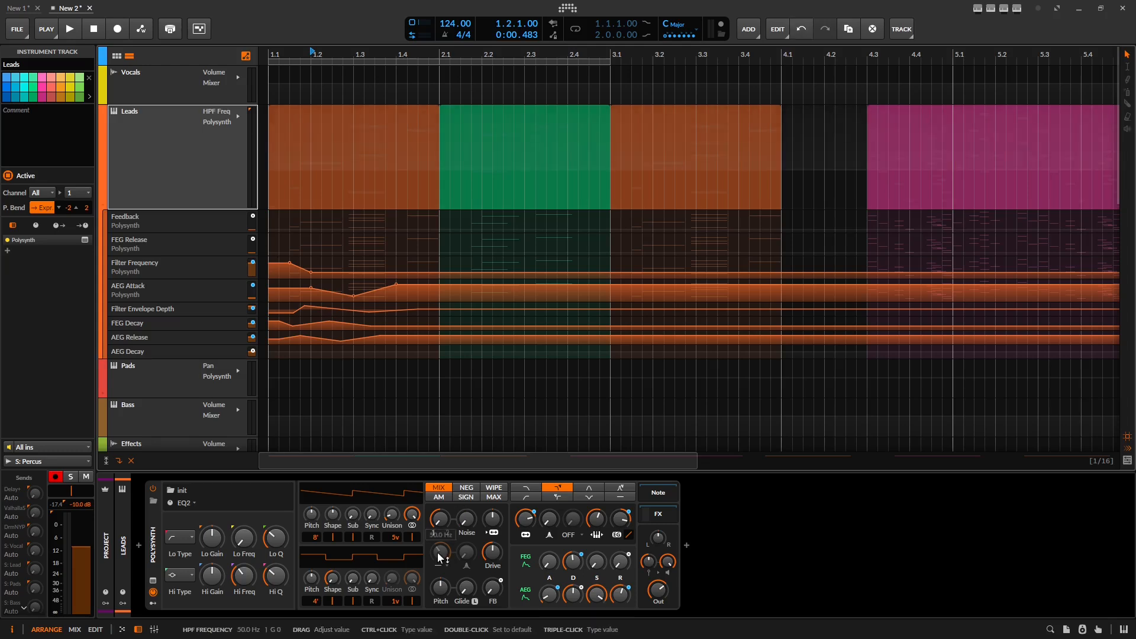
{"action": "right_click", "coordinate": [438, 554]}
{"action": "left_click", "coordinate": [333, 381]}
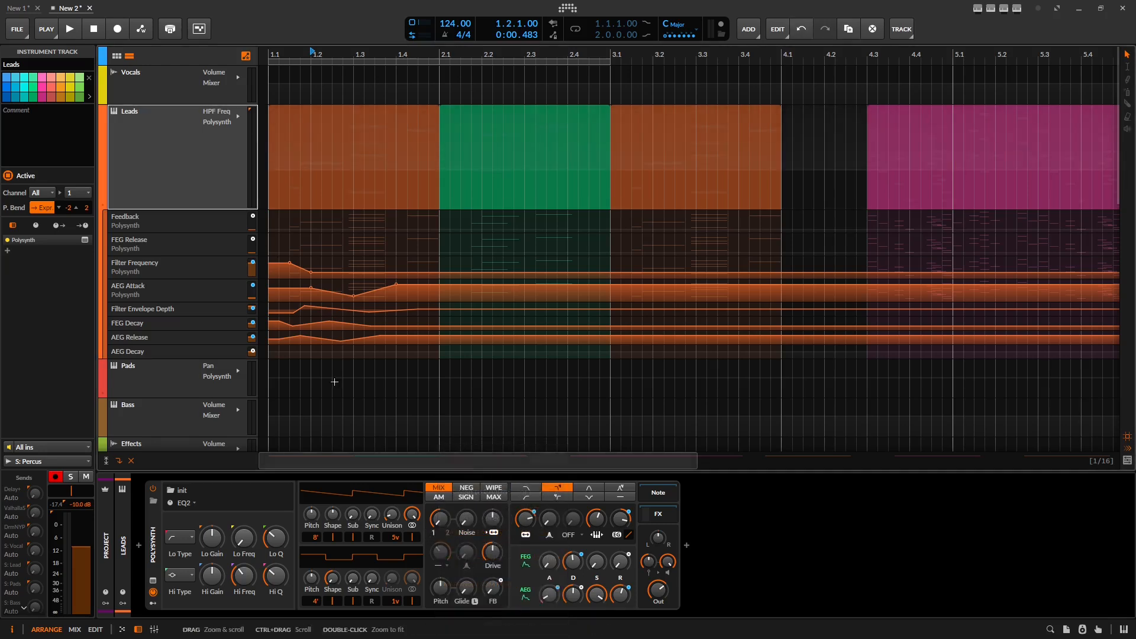
{"action": "right_click", "coordinate": [230, 141]}
{"action": "left_click", "coordinate": [261, 143]}
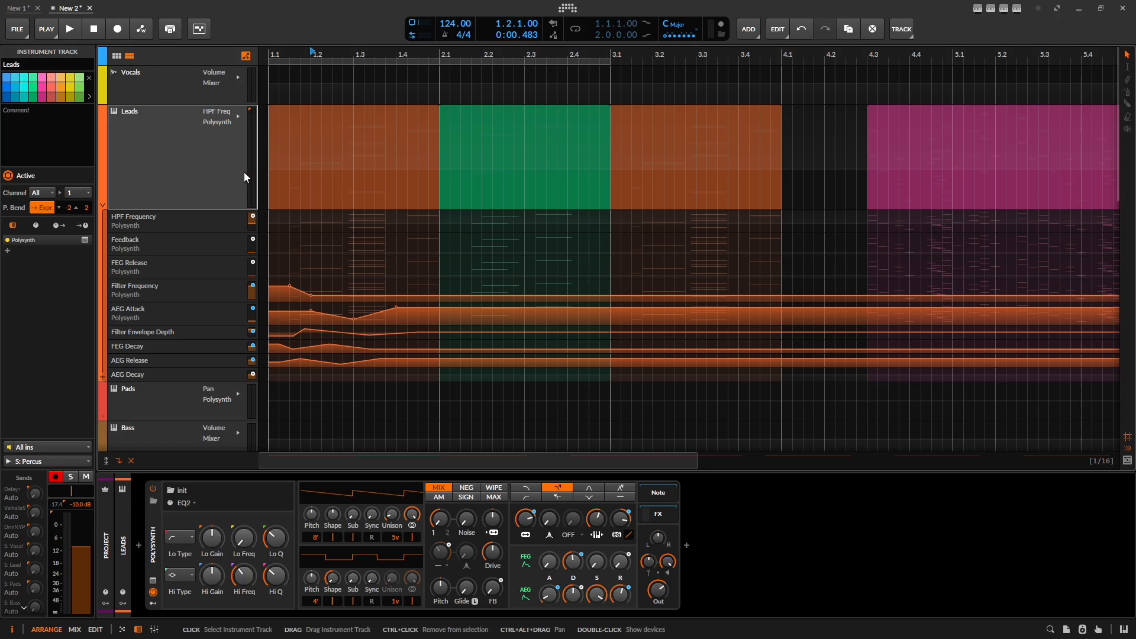
Step: Shorten the first Leads clip to end just past beat 1.3, and the second and third clips to one beat each
{"action": "left_click_drag", "start_coordinate": [308, 55], "coordinate": [308, 76]}
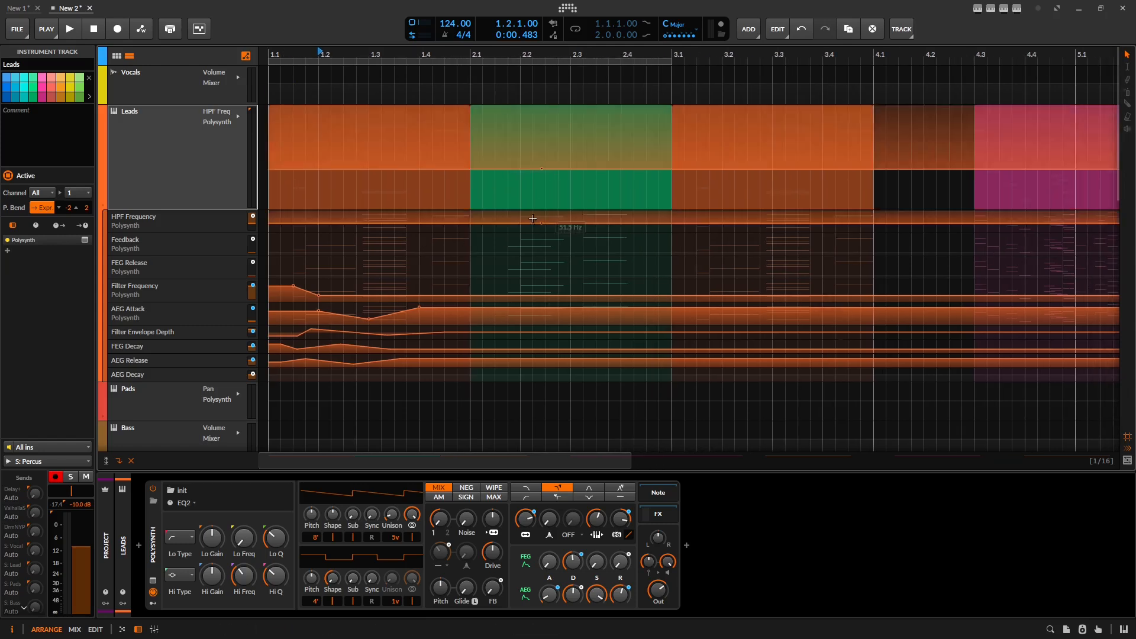
{"action": "left_click", "coordinate": [393, 109]}
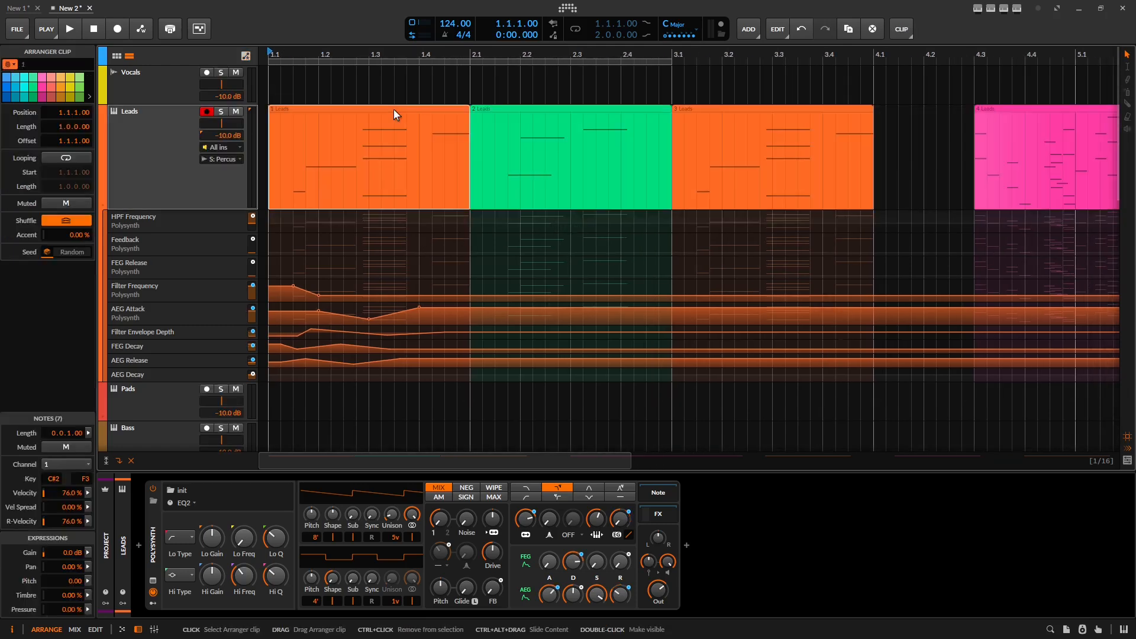
{"action": "left_click", "coordinate": [898, 27]}
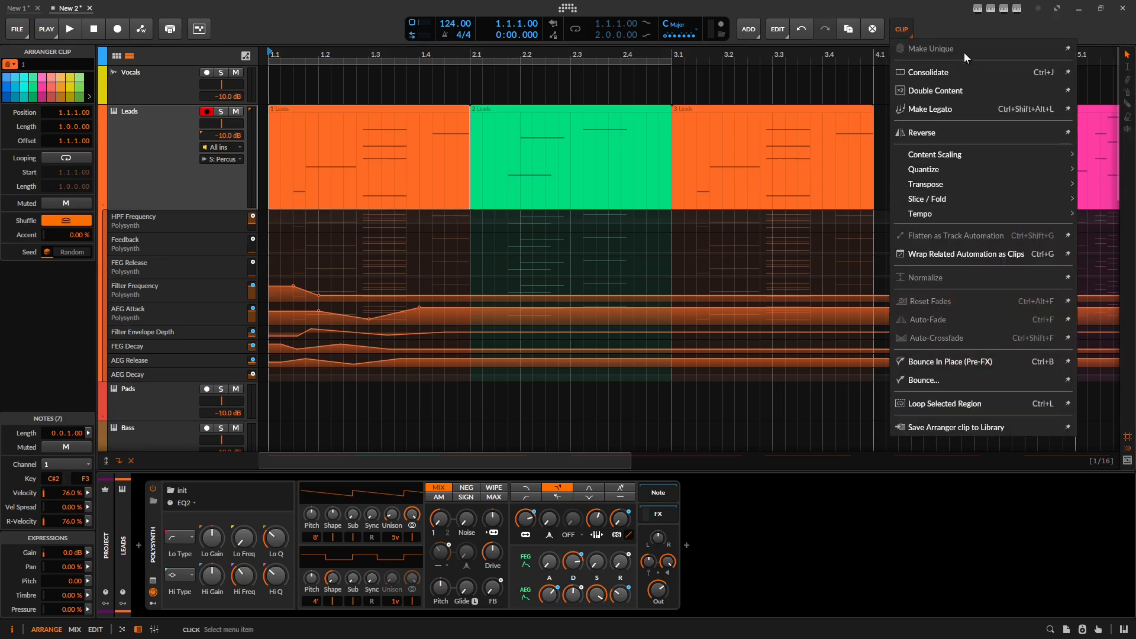
{"action": "left_click", "coordinate": [904, 28]}
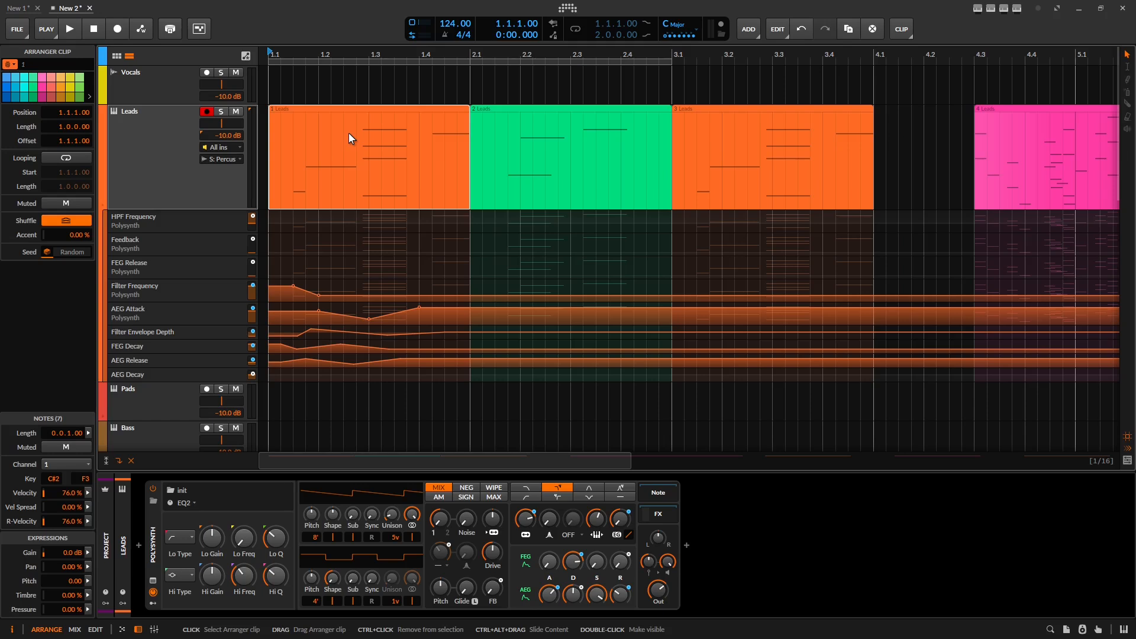
{"action": "left_click_drag", "start_coordinate": [469, 110], "coordinate": [381, 109]}
{"action": "left_click_drag", "start_coordinate": [670, 109], "coordinate": [511, 113]}
{"action": "left_click_drag", "start_coordinate": [872, 110], "coordinate": [721, 113]}
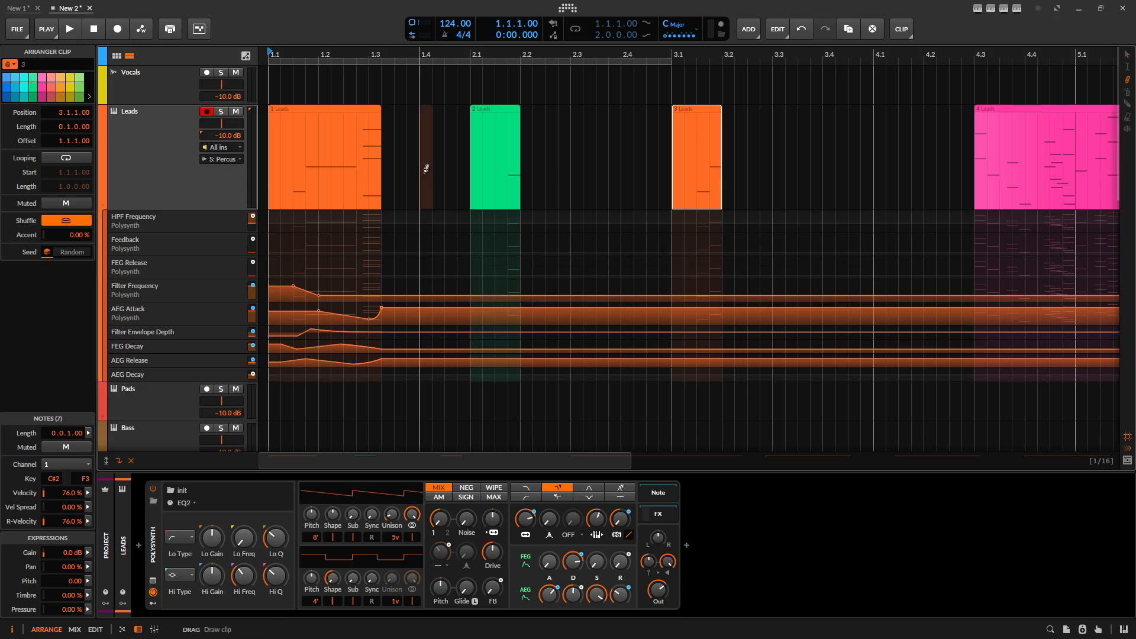
Step: Draw an automation clip from 1.4 to 2.1 in the HPF Frequency lane and one of length 0.0.3.00 at 1.3.3.00 in the FEG Release lane
{"action": "left_click", "coordinate": [424, 217]}
{"action": "left_click_drag", "start_coordinate": [423, 217], "coordinate": [462, 224]}
{"action": "left_click", "coordinate": [401, 255]}
{"action": "left_click_drag", "start_coordinate": [396, 261], "coordinate": [433, 270]}
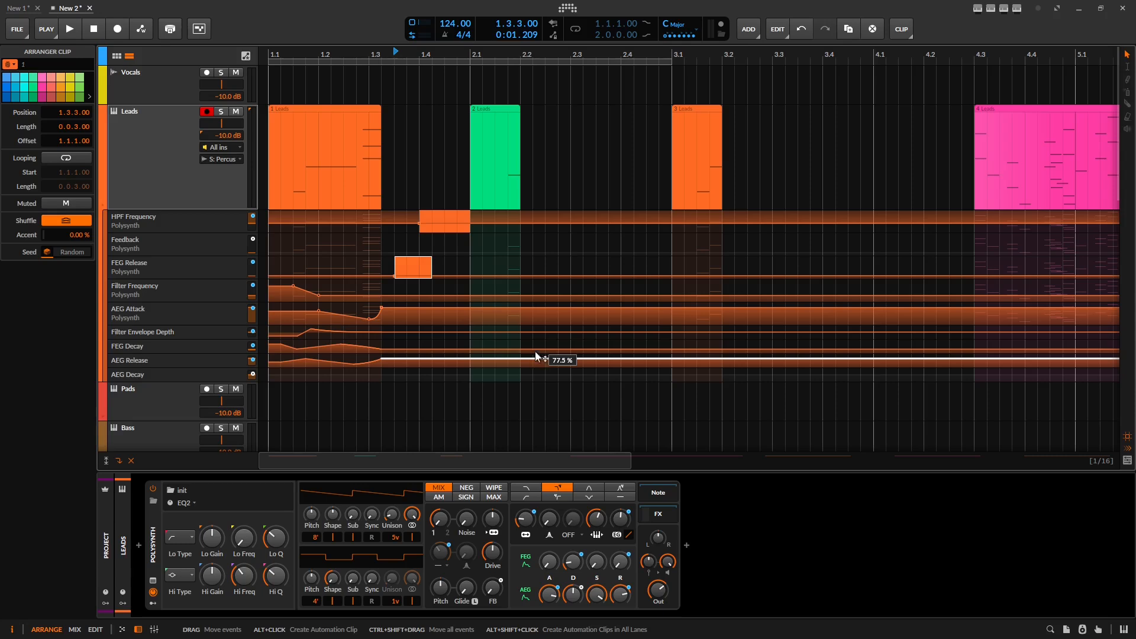
Step: Place an alias copy of the FEG Release automation clip at 1.4.3.00, and draw a 0.0.1.00 clip at 1.4.4.00 and open it for editing
{"action": "left_click_drag", "start_coordinate": [415, 274], "coordinate": [452, 271]}
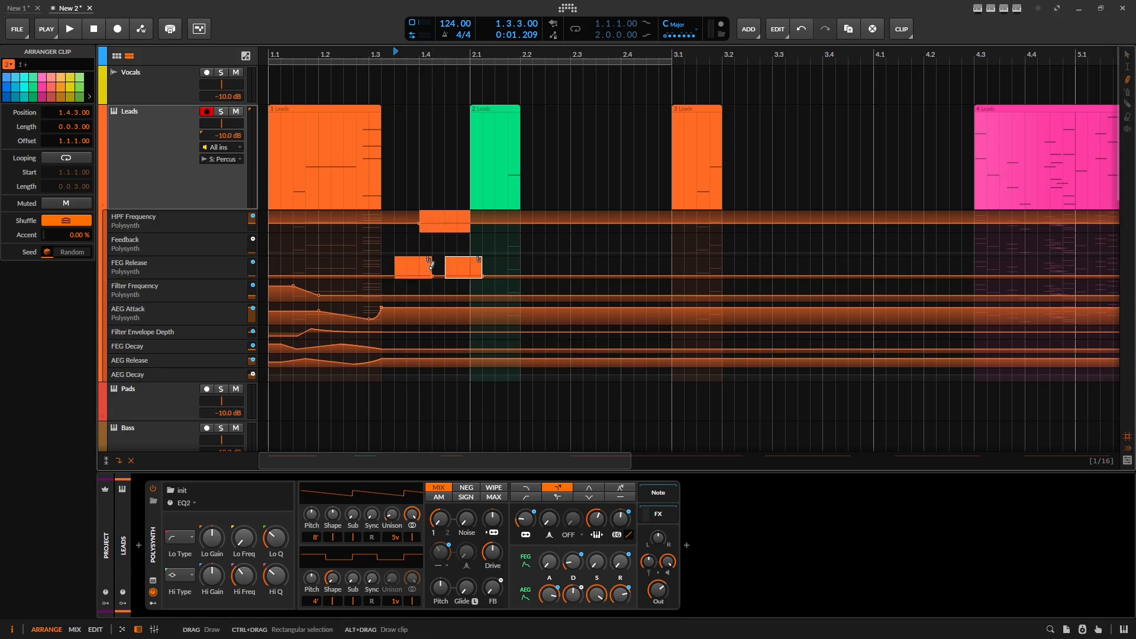
{"action": "double_click", "coordinate": [463, 267], "text": "alt"}
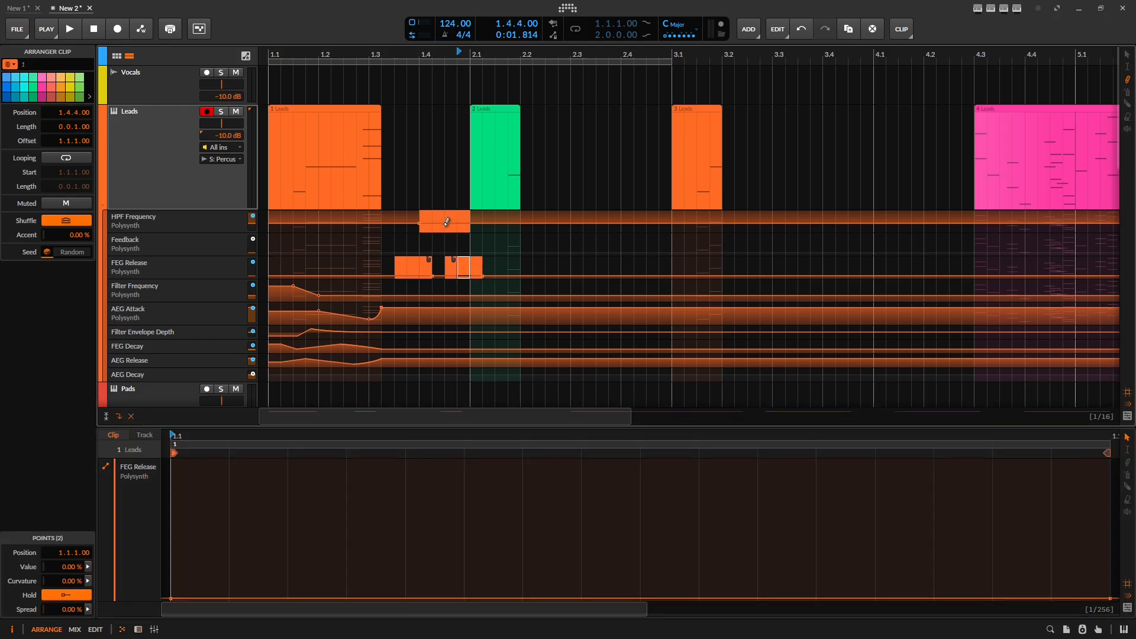
Step: Greatly heighten the HPF Frequency lane, and try creating an automation clip at the start of its first bar
{"action": "left_click_drag", "start_coordinate": [211, 233], "coordinate": [213, 370]}
{"action": "key", "text": "1"}
{"action": "left_click", "coordinate": [381, 287]}
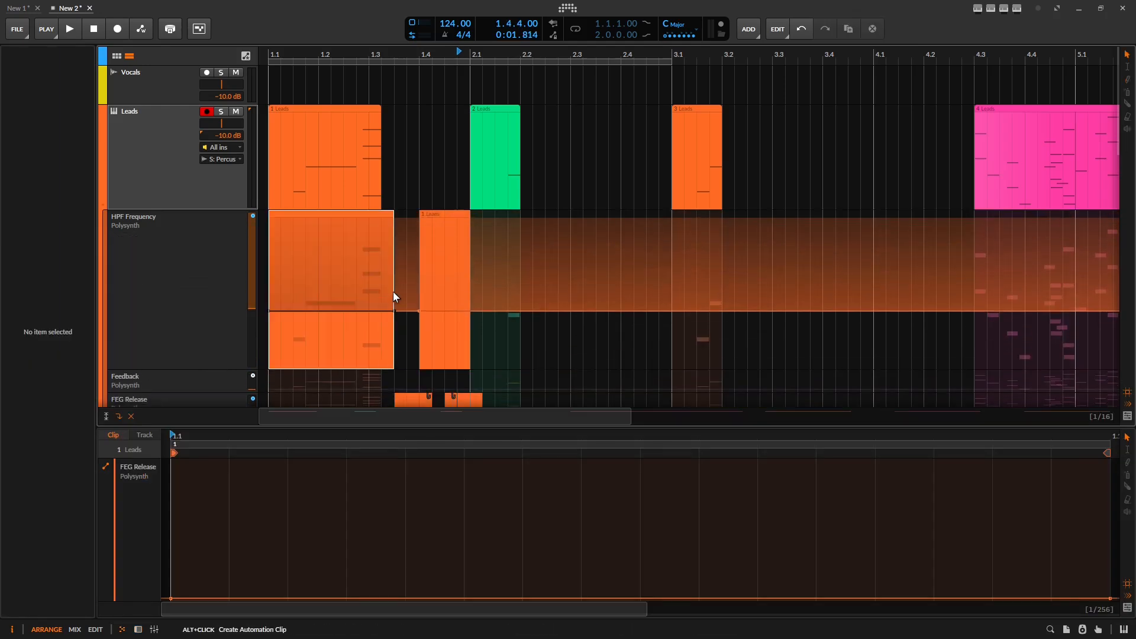
{"action": "left_click", "coordinate": [362, 289], "text": "alt"}
{"action": "key", "text": "ctrl+z"}
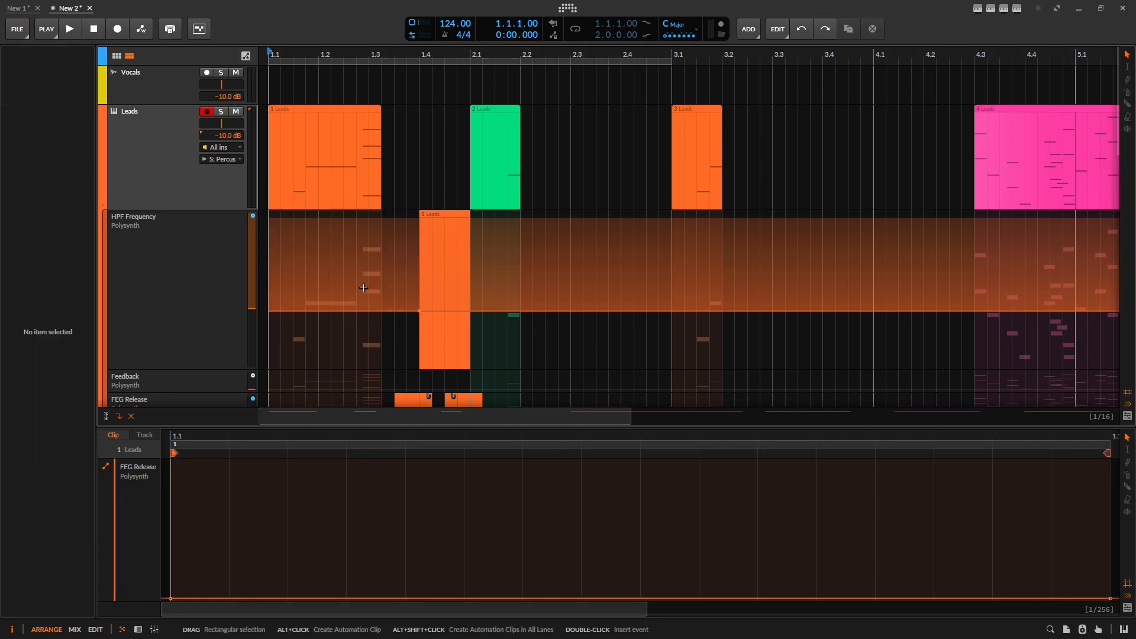
Step: Create adjoining HPF Frequency automation clips from 2.1 to about 3.4.4, with boundaries at 3.1.1 and about 3.2.2
{"action": "left_click_drag", "start_coordinate": [504, 293], "coordinate": [861, 289]}
{"action": "left_click", "coordinate": [712, 280]}
{"action": "mouse_move", "coordinate": [766, 284]}
{"action": "left_mouse_down"}
{"action": "mouse_move", "coordinate": [886, 285]}
{"action": "mouse_move", "coordinate": [742, 282]}
{"action": "mouse_move", "coordinate": [910, 274]}
{"action": "mouse_move", "coordinate": [711, 280]}
{"action": "left_mouse_up"}
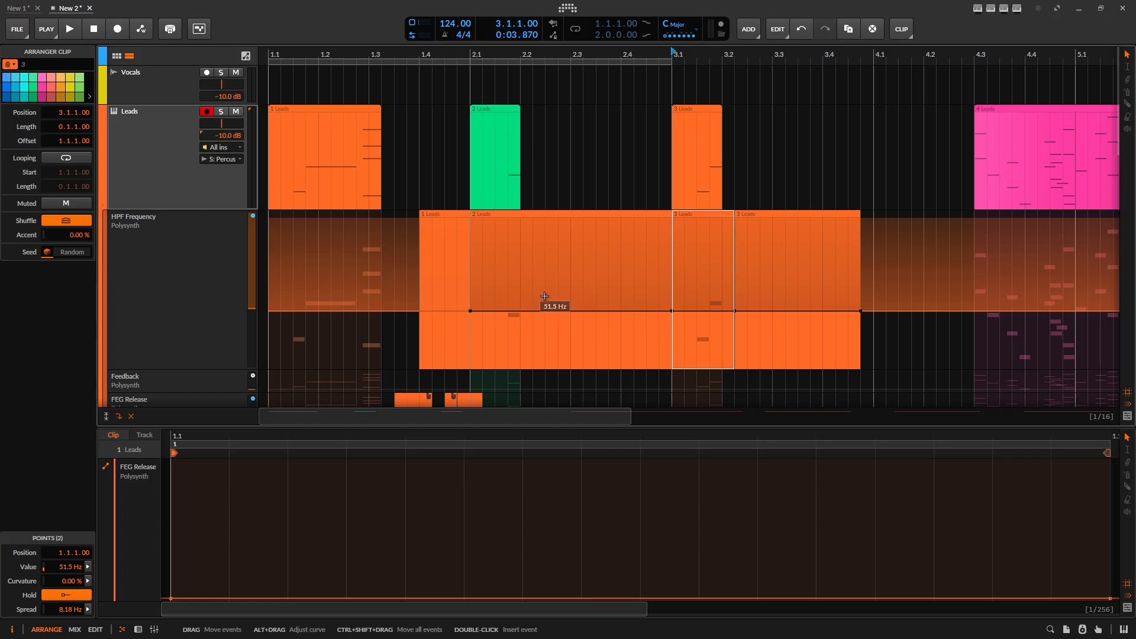
Step: Clear all arranger automation from the HPF Frequency lane
{"action": "right_click", "coordinate": [208, 271]}
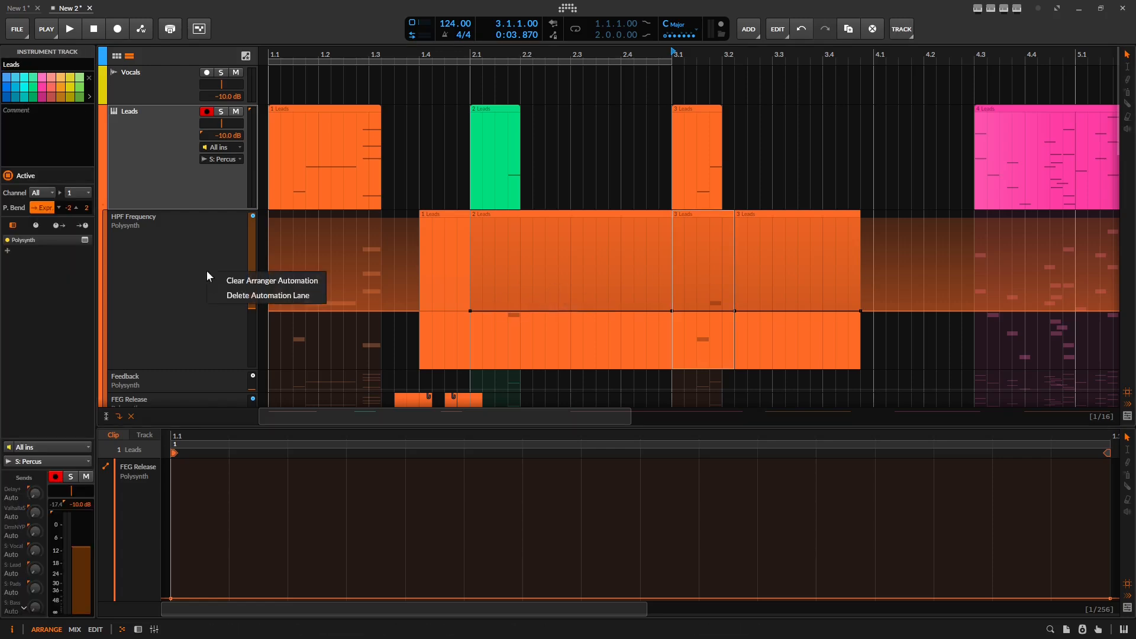
{"action": "left_click", "coordinate": [245, 284]}
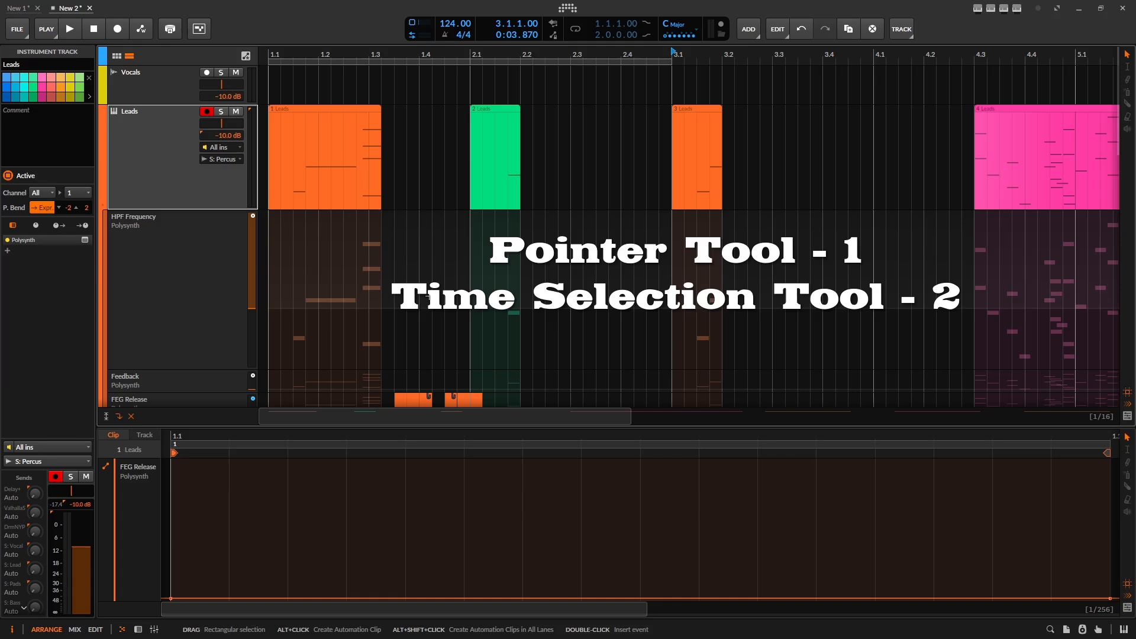
Step: Select the time range 1.2.1.00 to 1.4.2.00 in the HPF Frequency lane and wrap it as an automation clip
{"action": "key", "text": "2"}
{"action": "left_click_drag", "start_coordinate": [320, 275], "coordinate": [432, 281]}
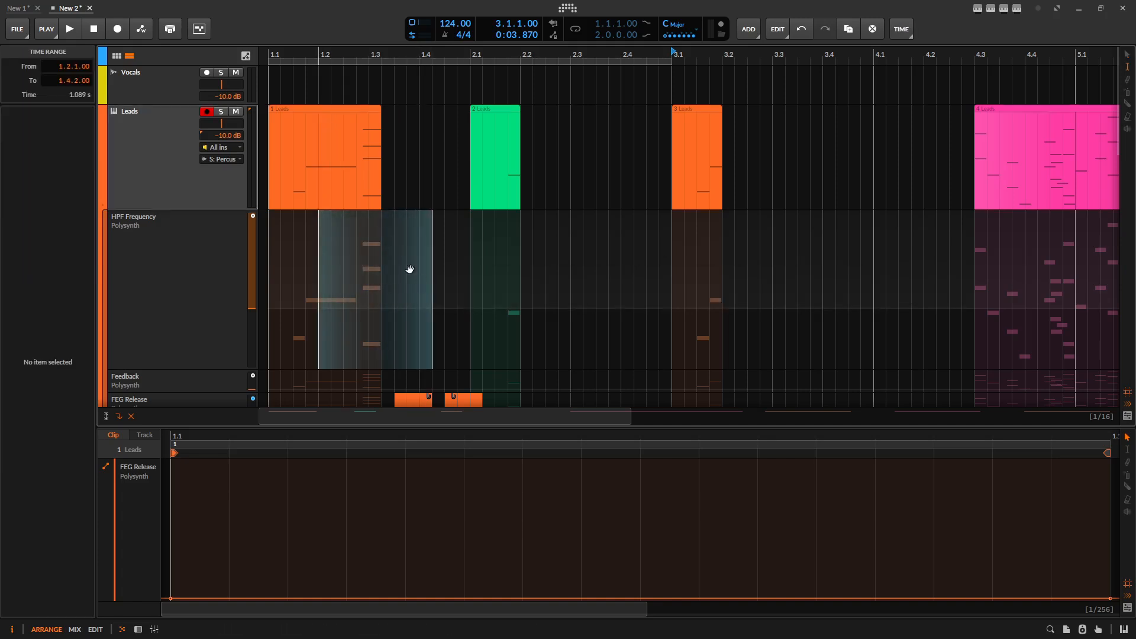
{"action": "right_click", "coordinate": [408, 267]}
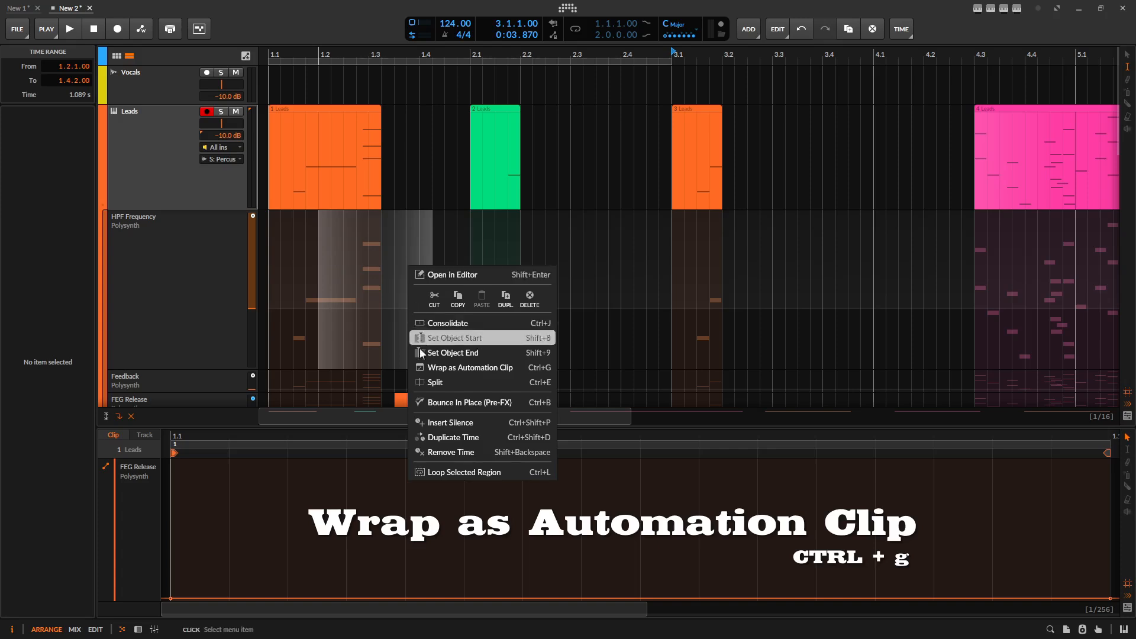
{"action": "left_click", "coordinate": [510, 368]}
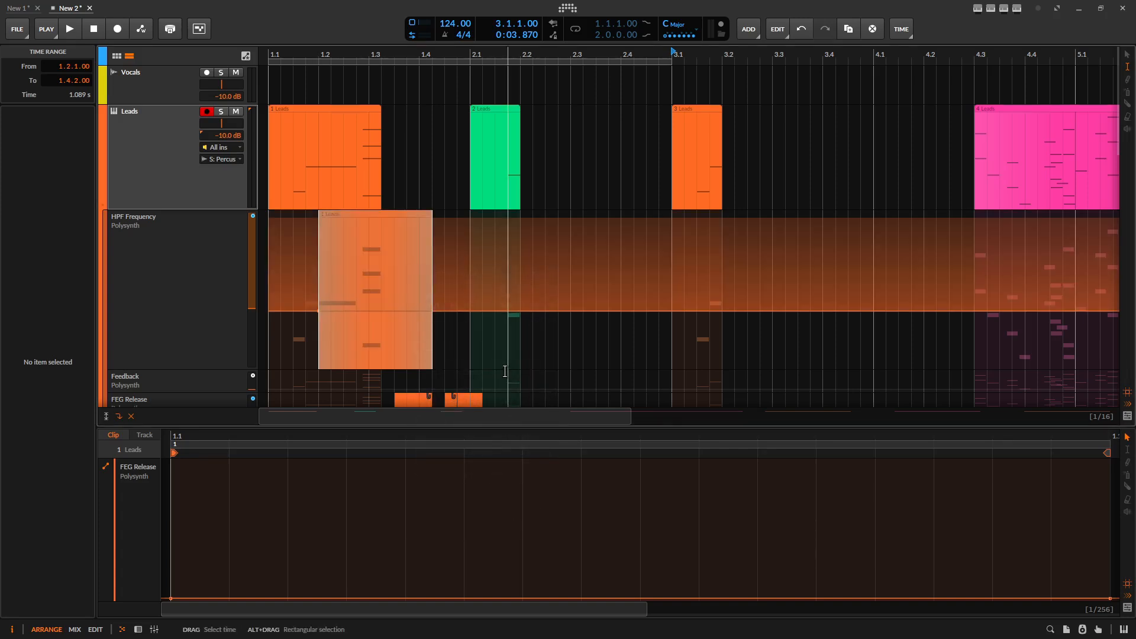
Step: Select the time range 2.2.2.00 to 2.4.3.00 in the HPF Frequency lane and consolidate it into an automation clip
{"action": "left_click_drag", "start_coordinate": [533, 312], "coordinate": [645, 313]}
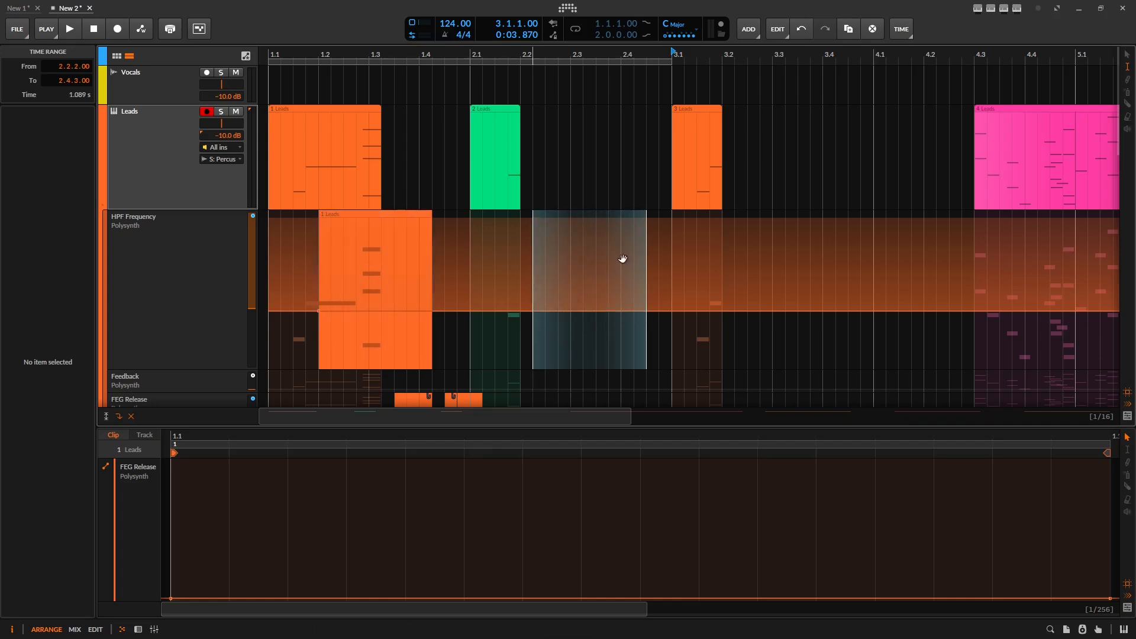
{"action": "right_click", "coordinate": [605, 239]}
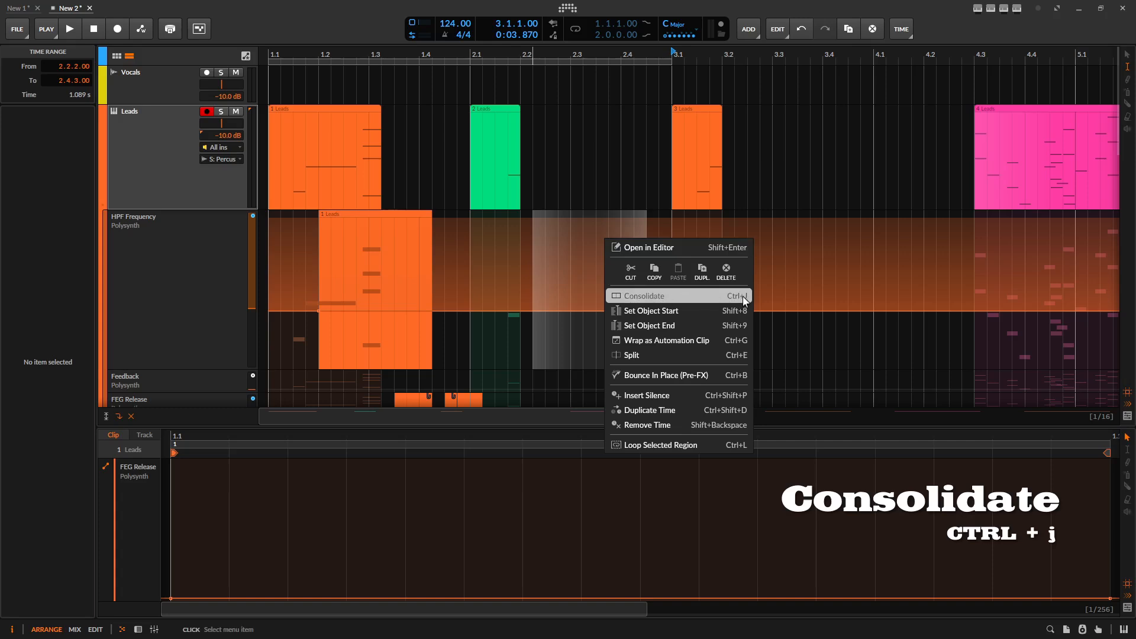
{"action": "left_click", "coordinate": [681, 296]}
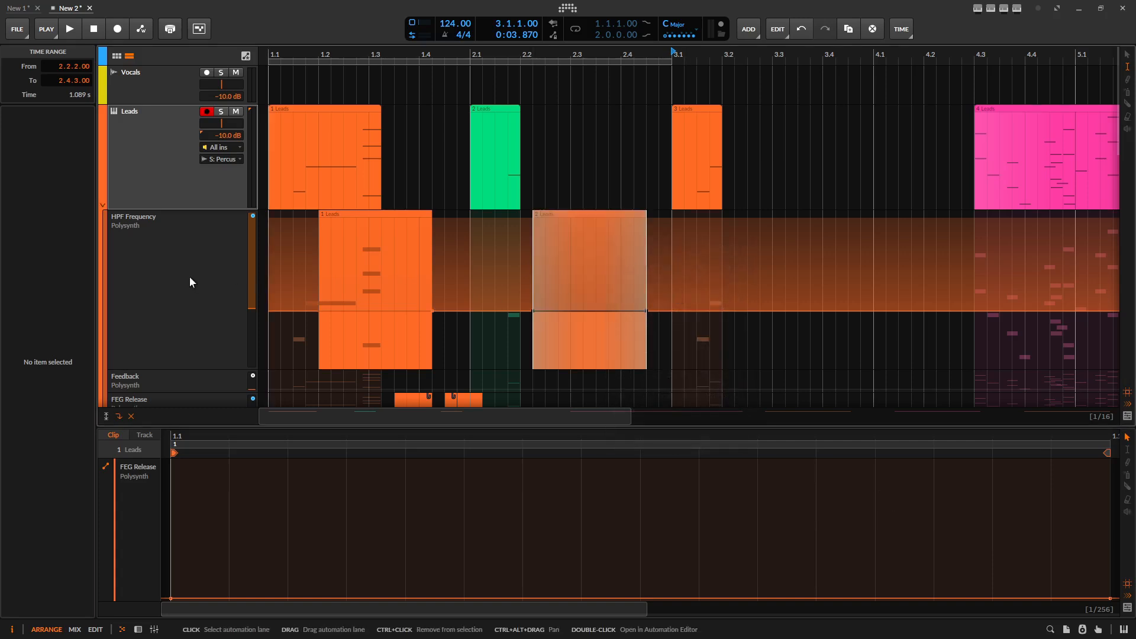
Step: Clear the HPF Frequency lane's arranger automation again and hide the lower detail panel
{"action": "right_click", "coordinate": [187, 261]}
{"action": "left_click", "coordinate": [231, 270]}
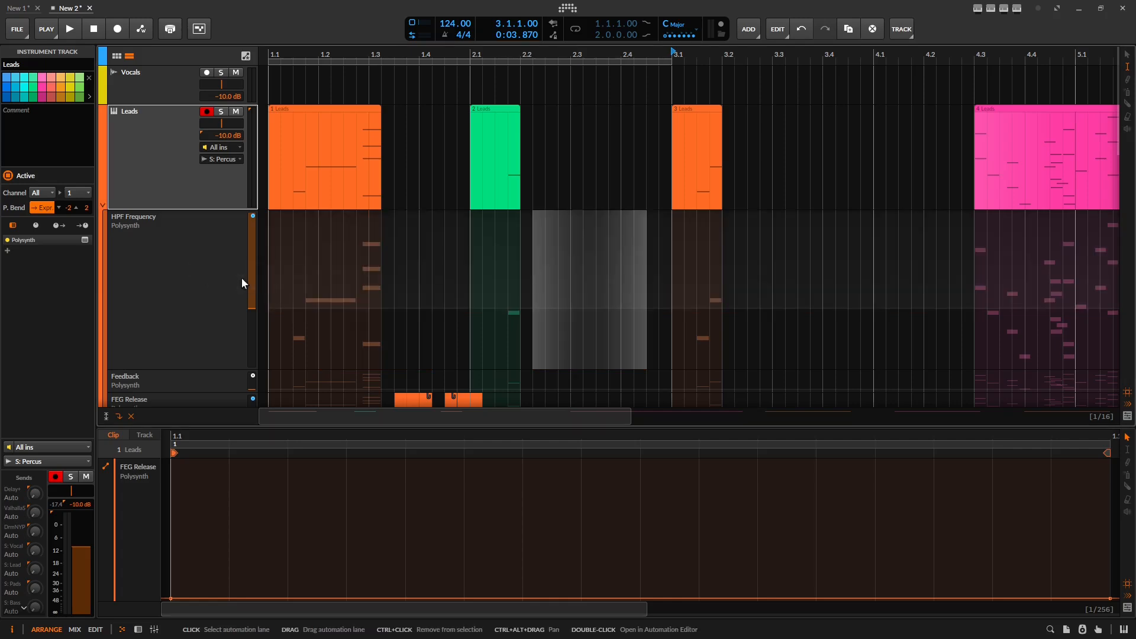
{"action": "key", "text": "d"}
{"action": "key", "text": "d"}
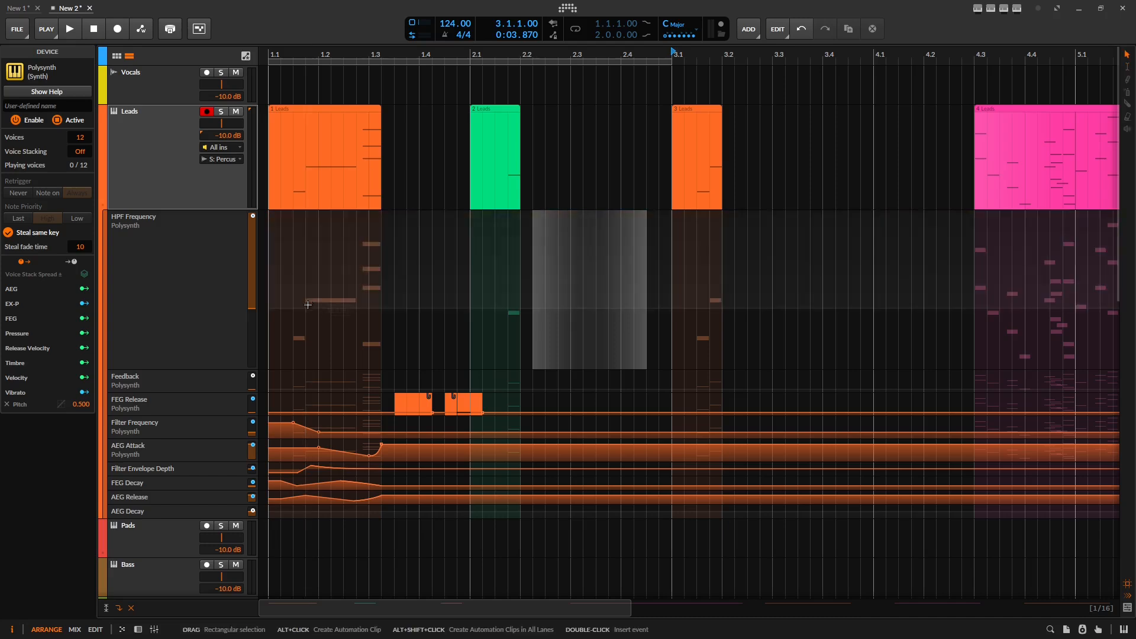
Step: Add points to the HPF Frequency lane so its curve falls from beat 1.2 to 17.2 Hz at 1.2.4.00
{"action": "left_click_drag", "start_coordinate": [304, 310], "coordinate": [356, 354]}
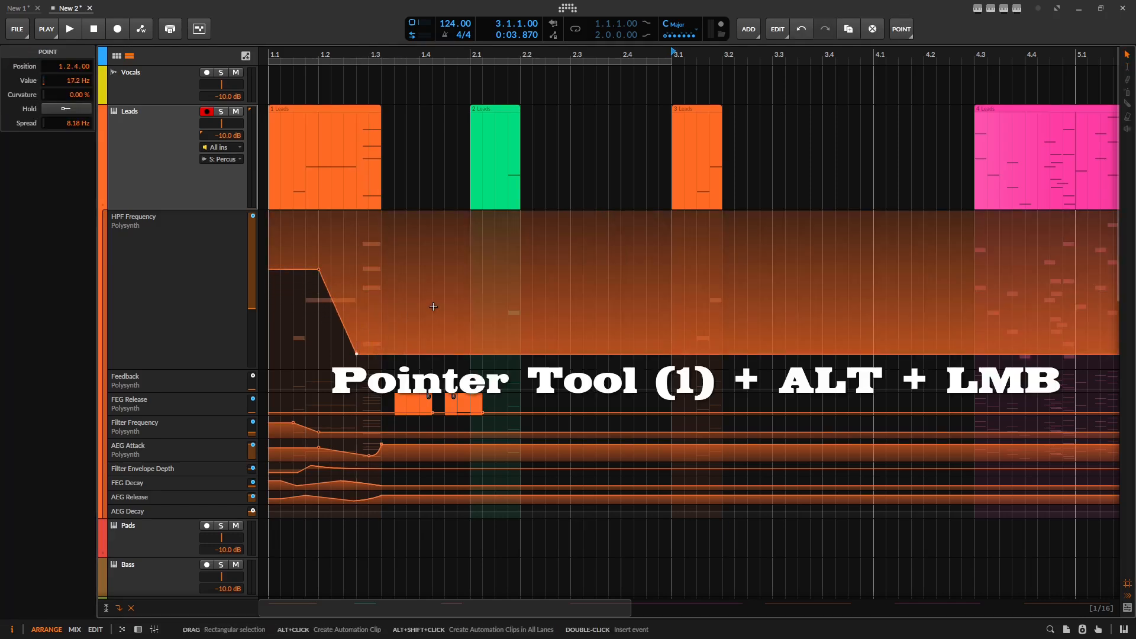
{"action": "left_click", "coordinate": [344, 220]}
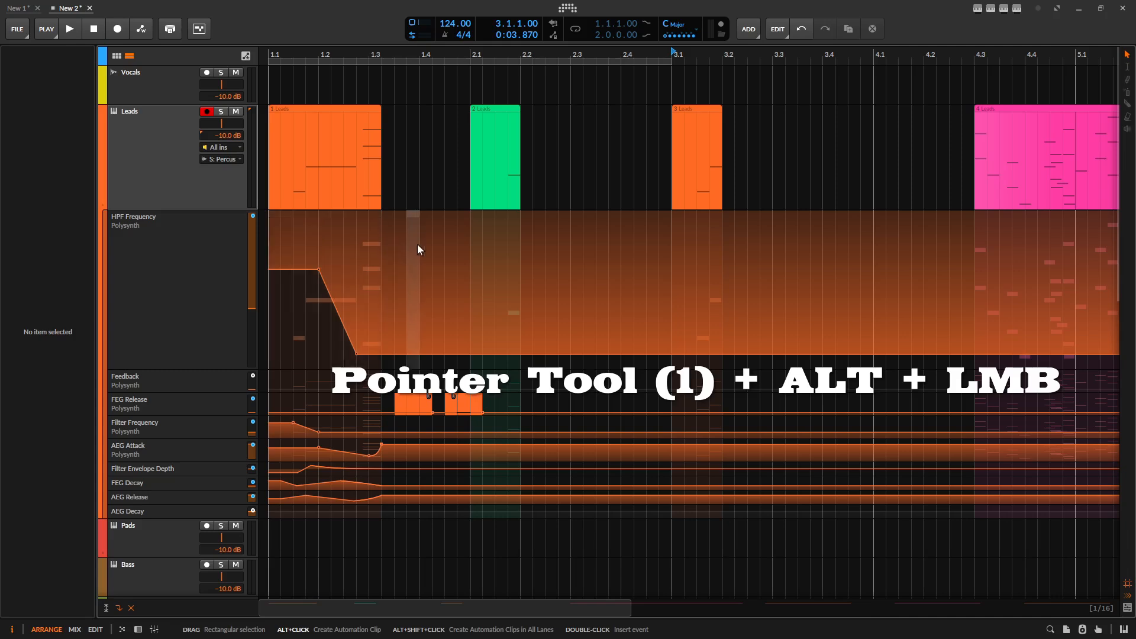
Step: Try creating an automation clip under the first Leads clip, once in the HPF Frequency lane and once in all lanes, undoing each
{"action": "left_click", "coordinate": [334, 240], "text": "alt"}
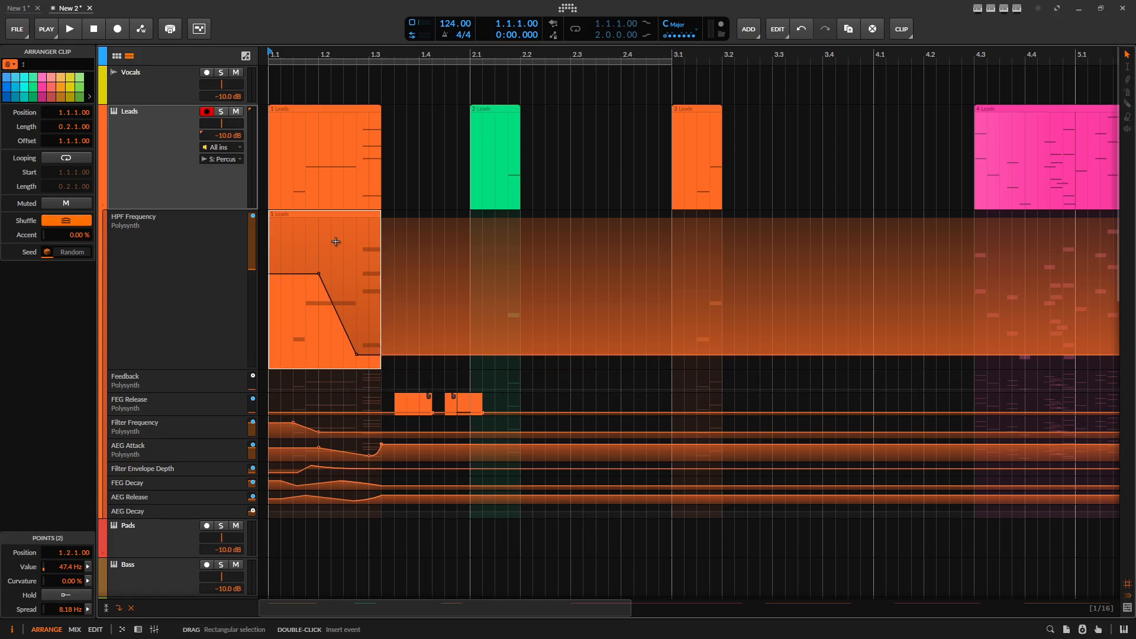
{"action": "key", "text": "ctrl+z"}
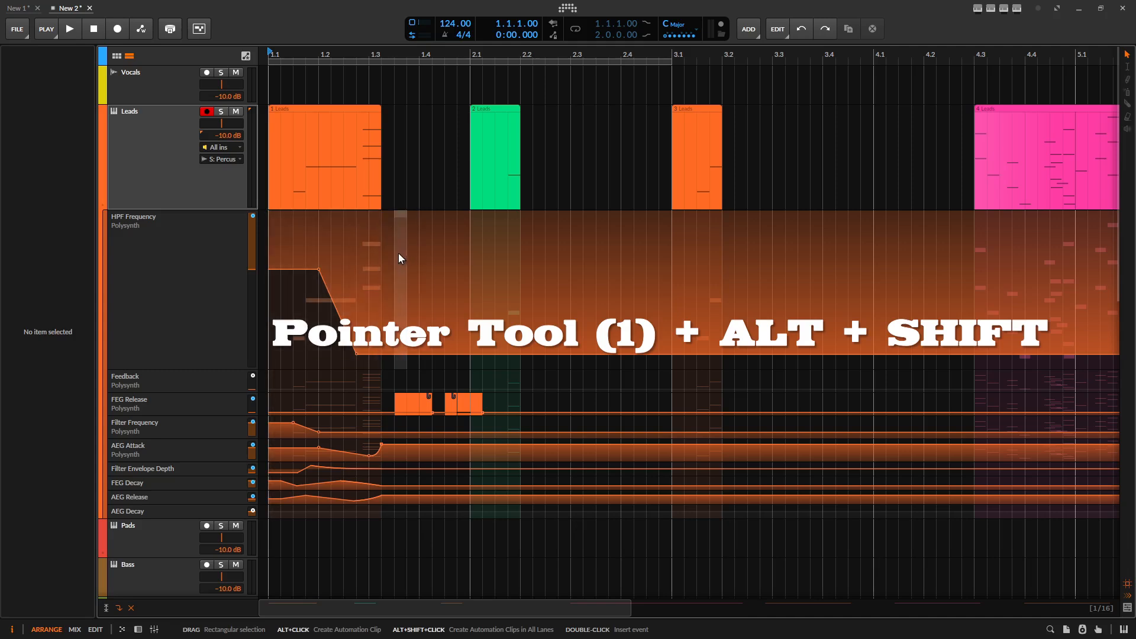
{"action": "left_click", "coordinate": [339, 245], "text": "alt+shift"}
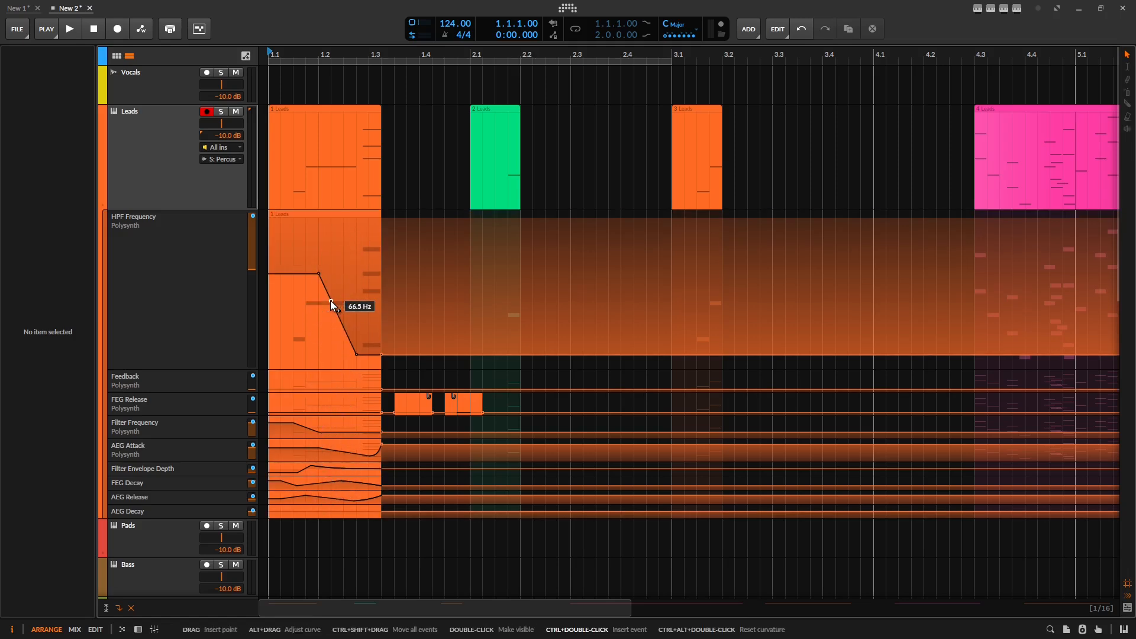
{"action": "key", "text": "ctrl+z"}
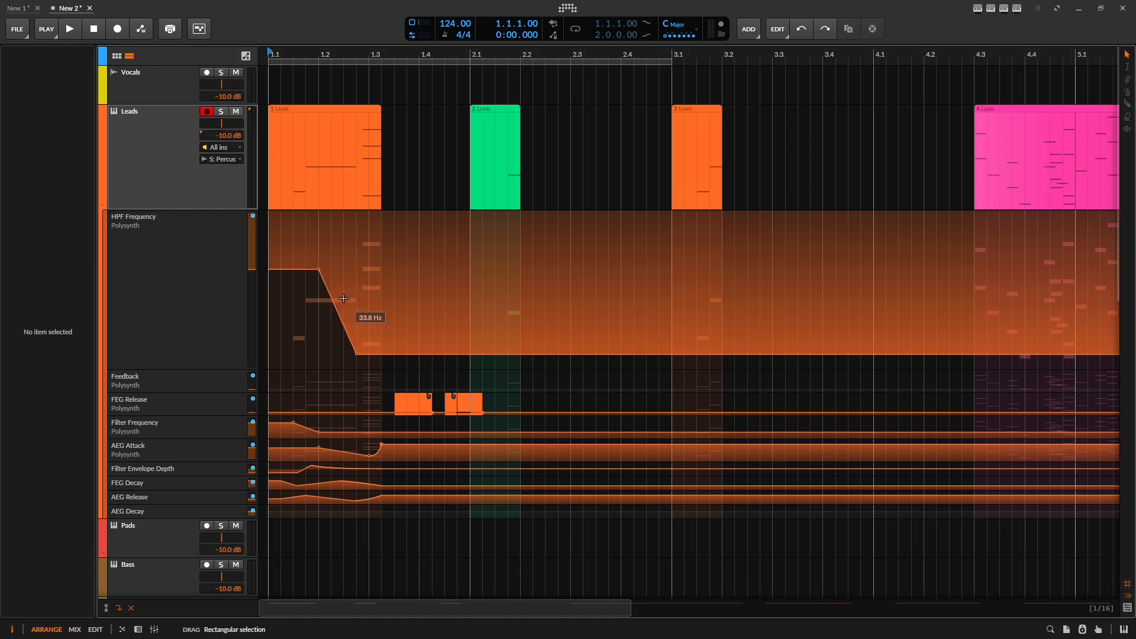
Step: Reshape the HPF Frequency curve with peaks at 1.2.3.00 (229 Hz) and about 1.3.3, levelling off low from about 1.4.2
{"action": "left_click", "coordinate": [340, 292]}
{"action": "left_click_drag", "start_coordinate": [301, 269], "coordinate": [343, 245]}
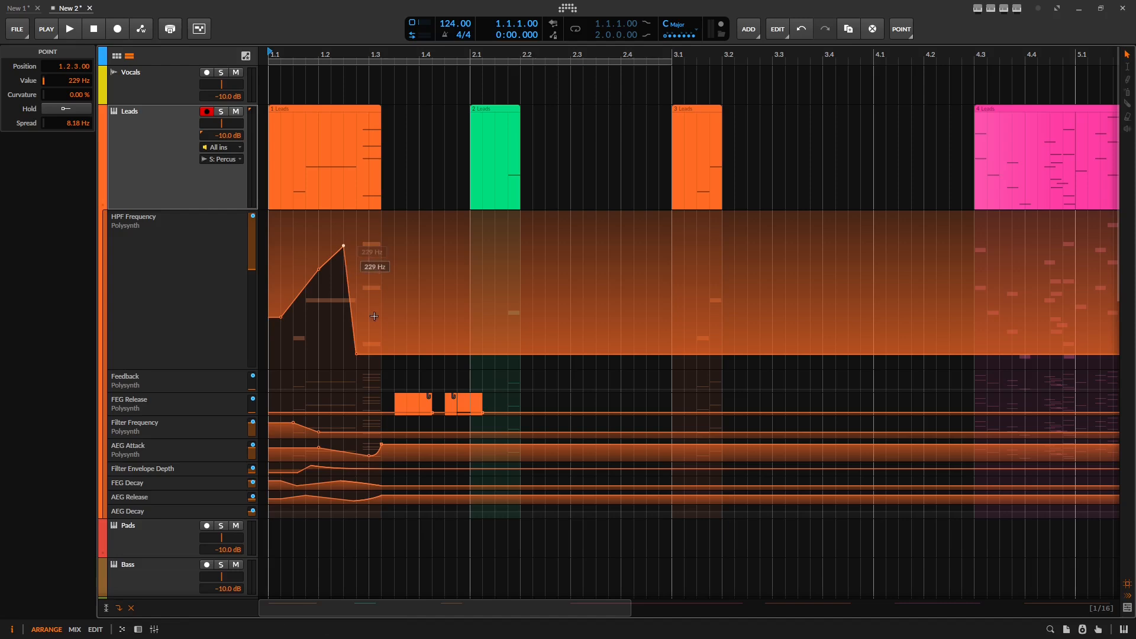
{"action": "left_click_drag", "start_coordinate": [387, 354], "coordinate": [432, 349]}
{"action": "left_click", "coordinate": [598, 310]}
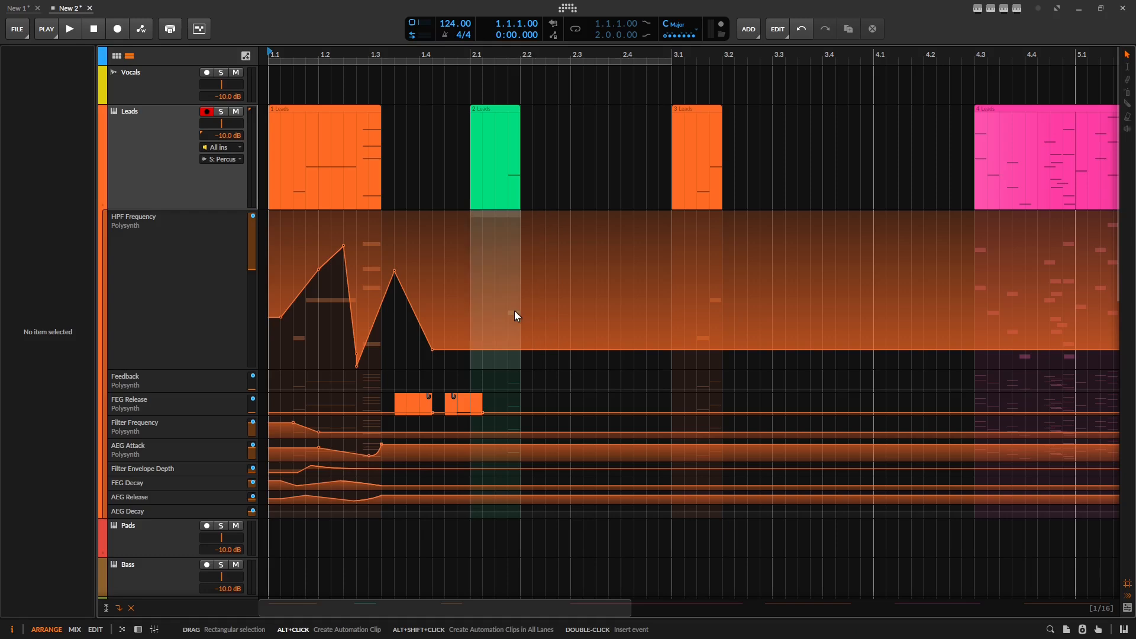
Step: Create four short automation clips, each 0.0.1.00 long, in the HPF Frequency lane between 2.2.4.00 and about 2.4.2
{"action": "left_click", "coordinate": [602, 310], "text": "alt"}
{"action": "left_click", "coordinate": [580, 308], "text": "alt"}
{"action": "left_click", "coordinate": [627, 307], "text": "alt"}
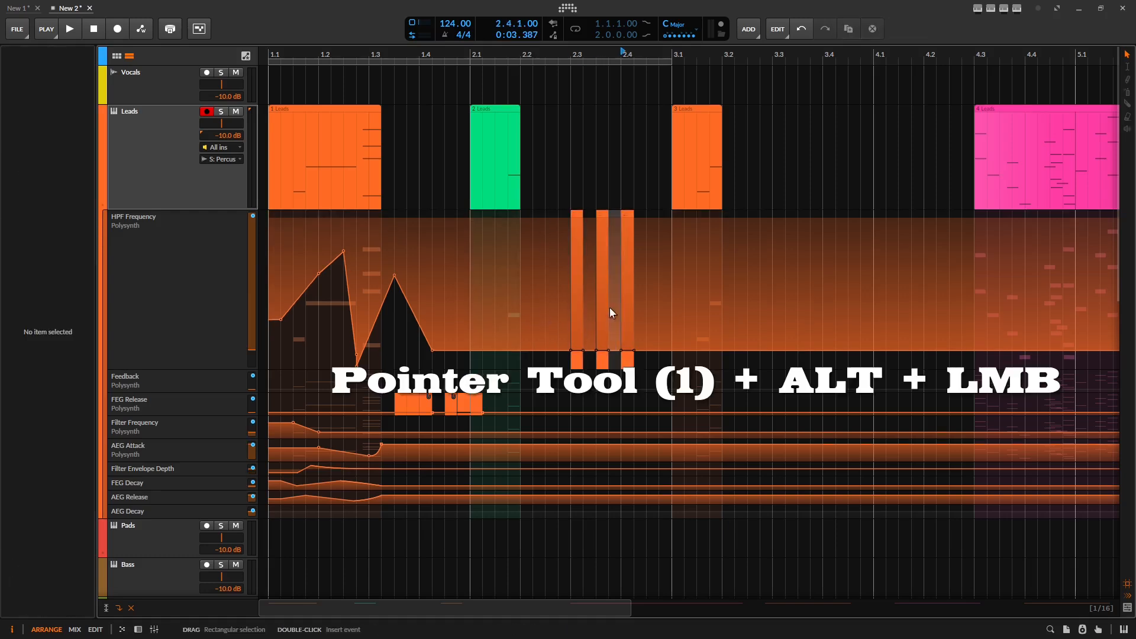
{"action": "left_click", "coordinate": [563, 307], "text": "alt"}
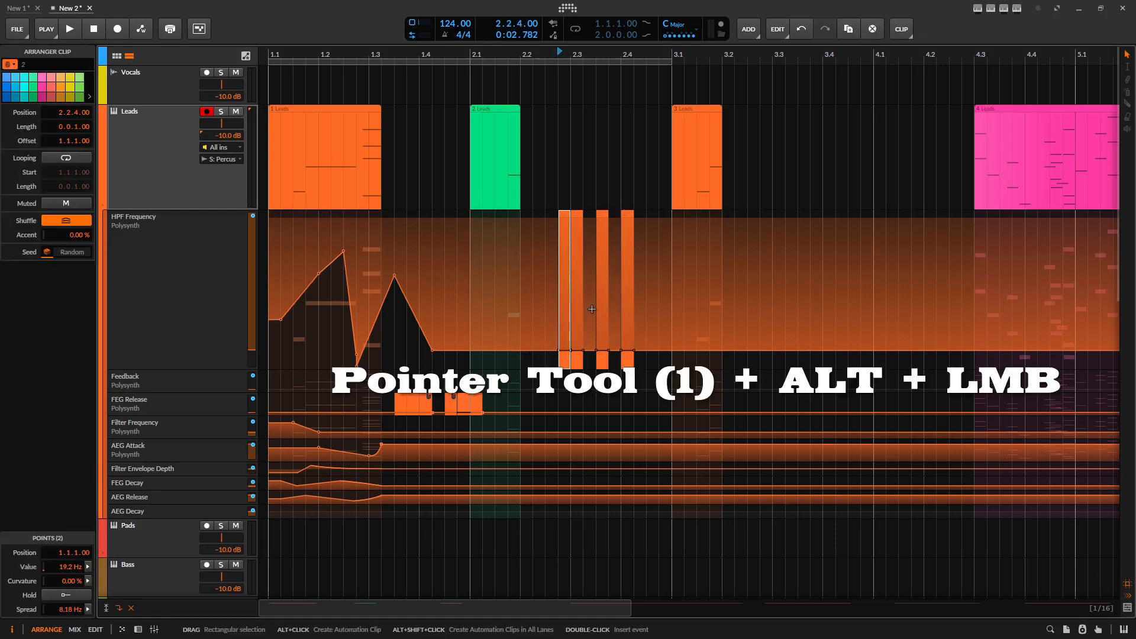
Step: Draw a 0.1.3.00 automation clip from 2.2.4.00 over the short HPF Frequency clips, undo it, and redraw one from 2.2.3.07
{"action": "left_click_drag", "start_coordinate": [559, 308], "coordinate": [643, 309]}
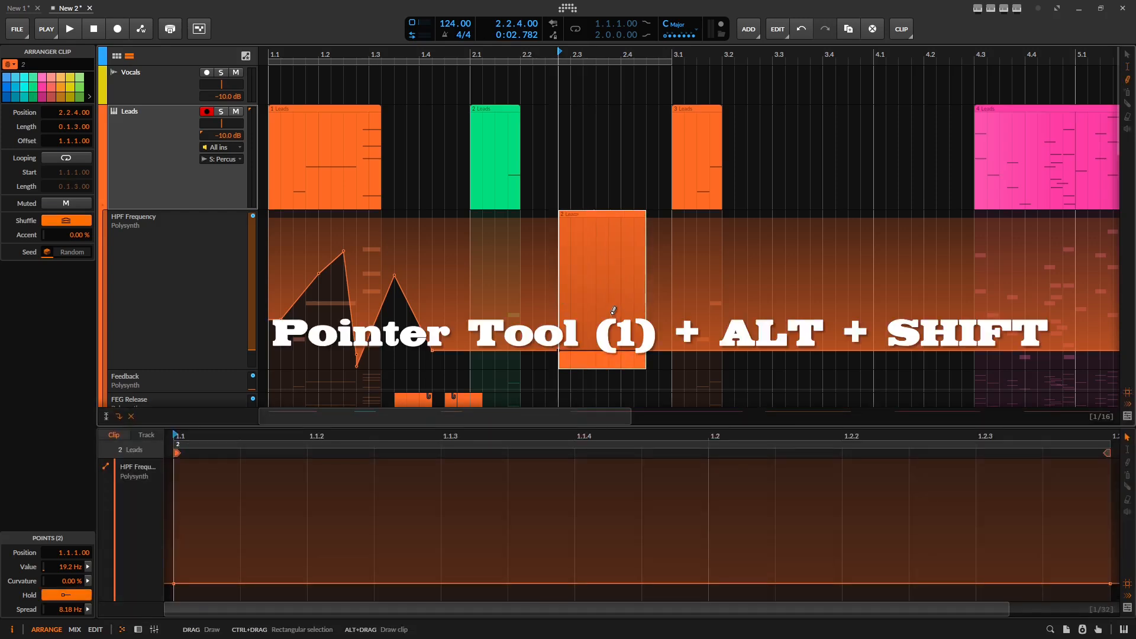
{"action": "key", "text": "ctrl+z"}
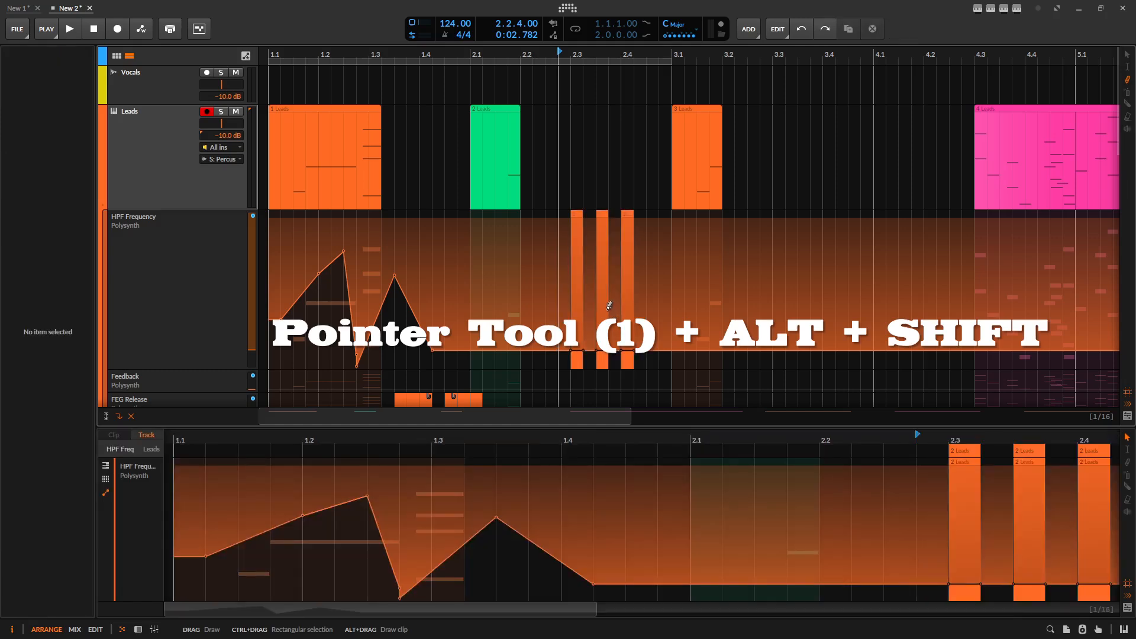
{"action": "left_click_drag", "start_coordinate": [547, 305], "coordinate": [625, 304]}
{"action": "key", "text": "d"}
{"action": "key", "text": "d"}
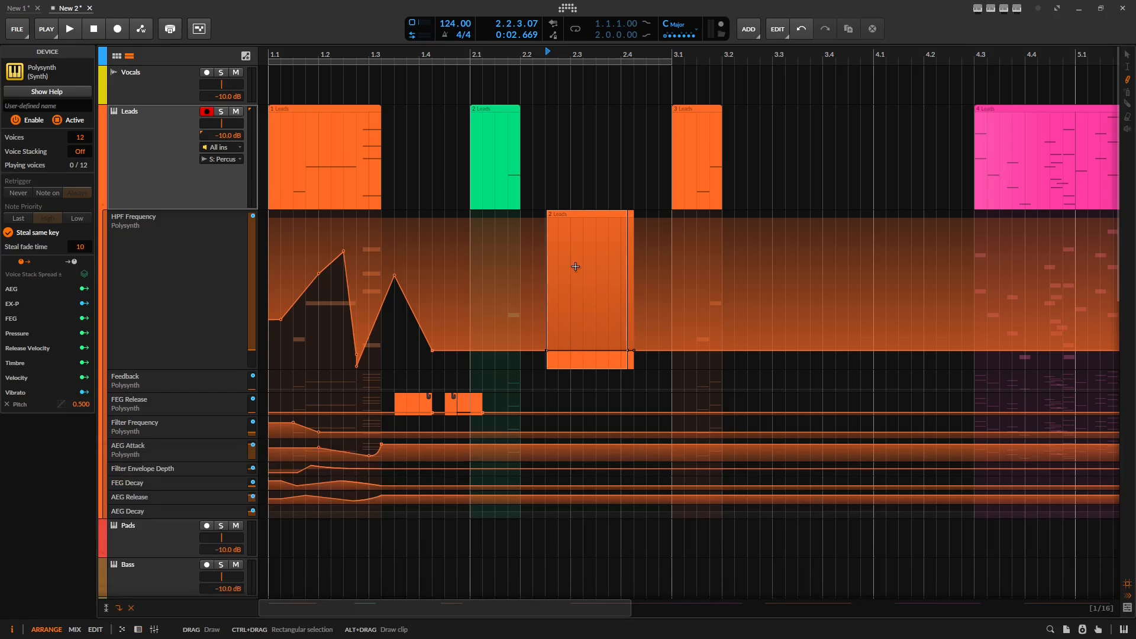
Step: Undo all automation clips drawn in the HPF Frequency lane around 2.3, including one more trial drawing
{"action": "key", "text": "ctrl+z"}
{"action": "key", "text": "ctrl+z"}
{"action": "key", "text": "ctrl+z"}
{"action": "key", "text": "ctrl+z"}
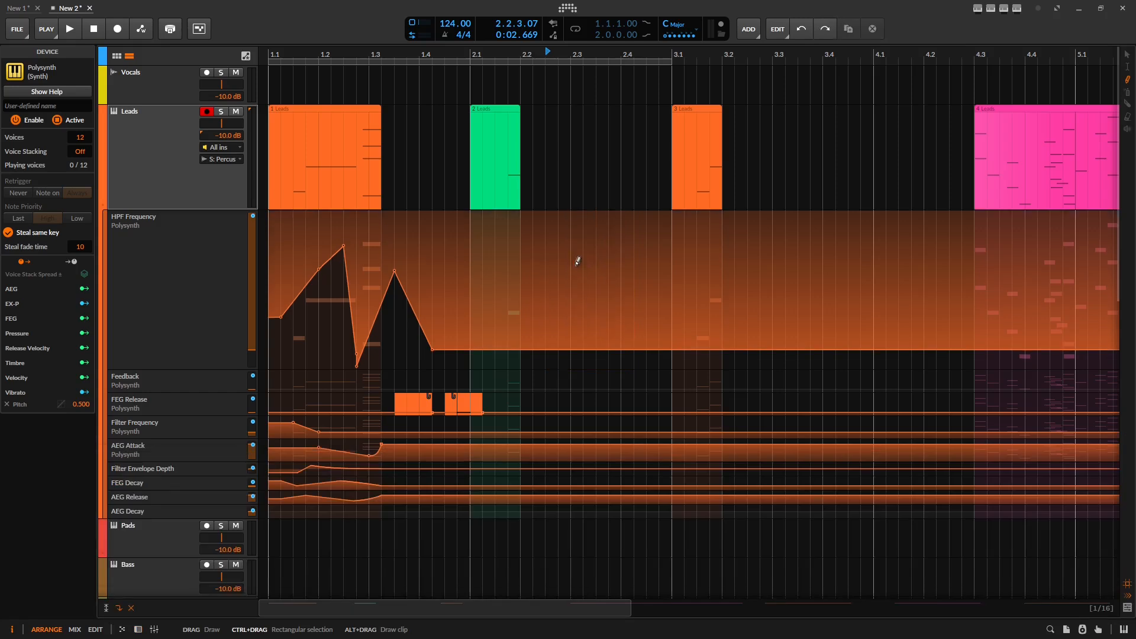
{"action": "left_click_drag", "start_coordinate": [534, 261], "coordinate": [634, 316]}
{"action": "key", "text": "ctrl+z"}
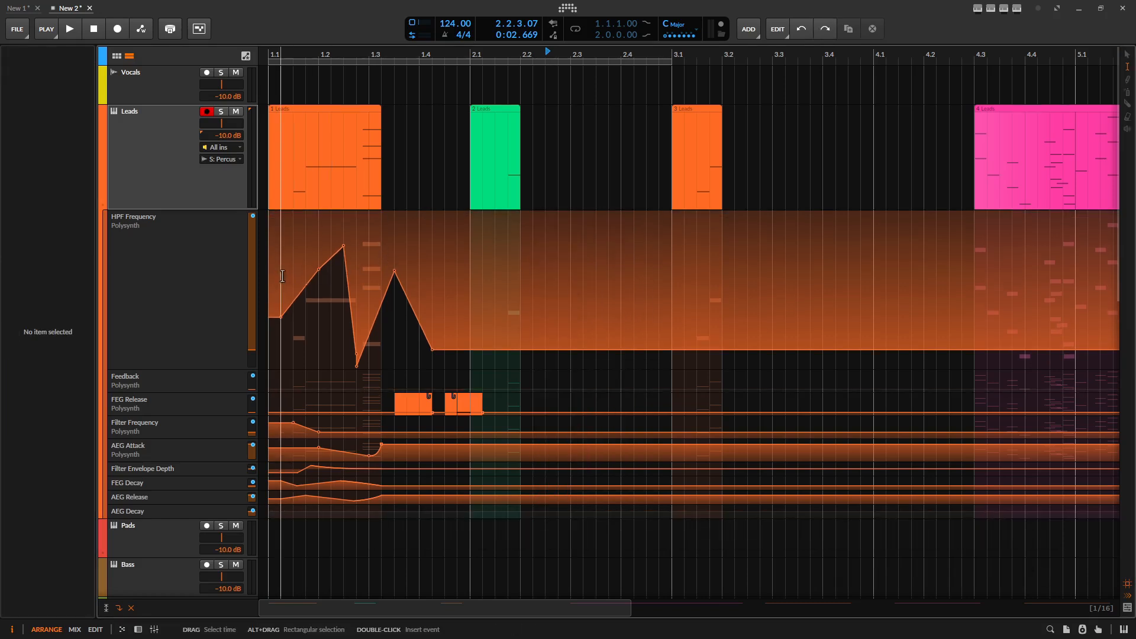
Step: Select the time range 1.4.4.00 to 2.3.1.00 in the HPF Frequency lane and turn it into an automation clip
{"action": "left_click_drag", "start_coordinate": [457, 320], "coordinate": [571, 322]}
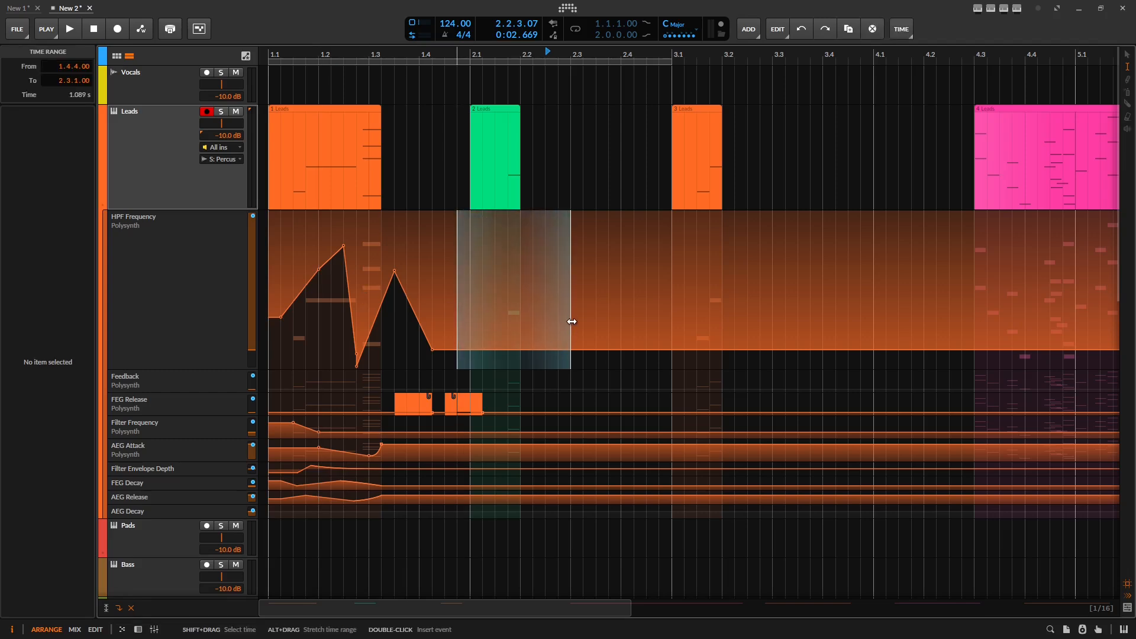
{"action": "double_click", "coordinate": [572, 320]}
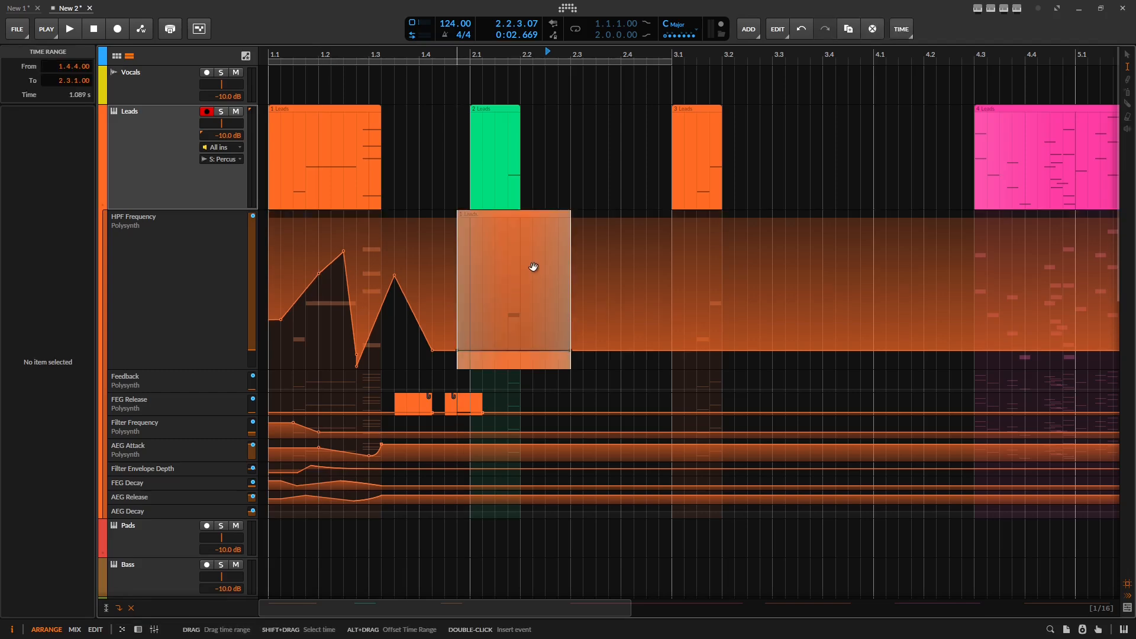
{"action": "left_click", "coordinate": [529, 222]}
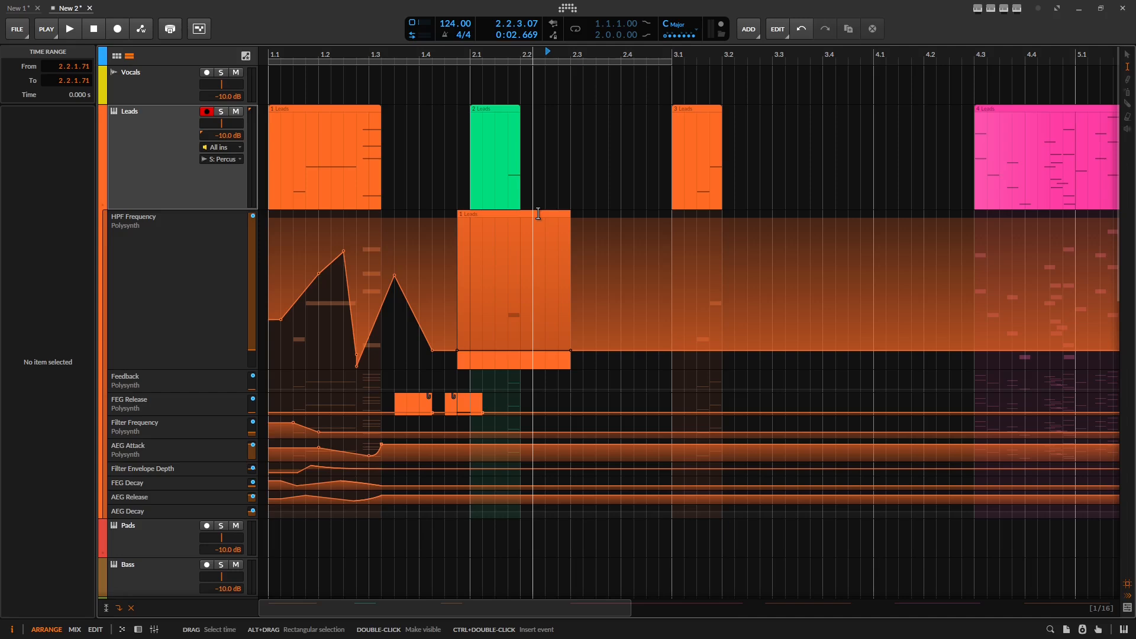
Step: Flatten the HPF Frequency automation clip at 1.4.4.00 to track automation
{"action": "left_click", "coordinate": [538, 213]}
{"action": "right_click", "coordinate": [538, 212]}
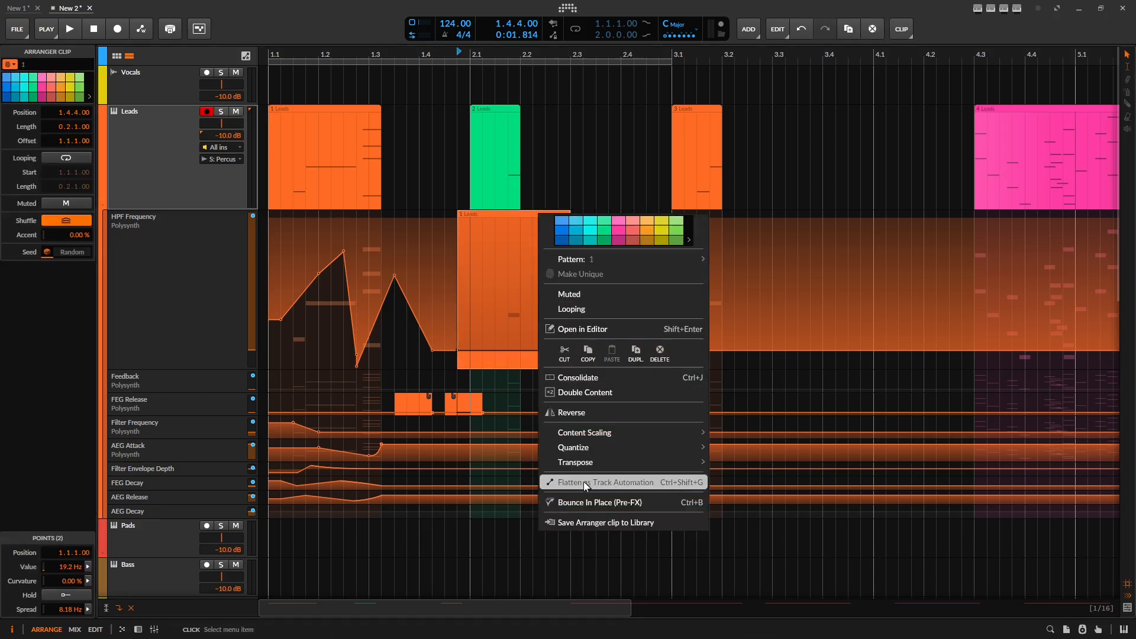
{"action": "left_click", "coordinate": [622, 483]}
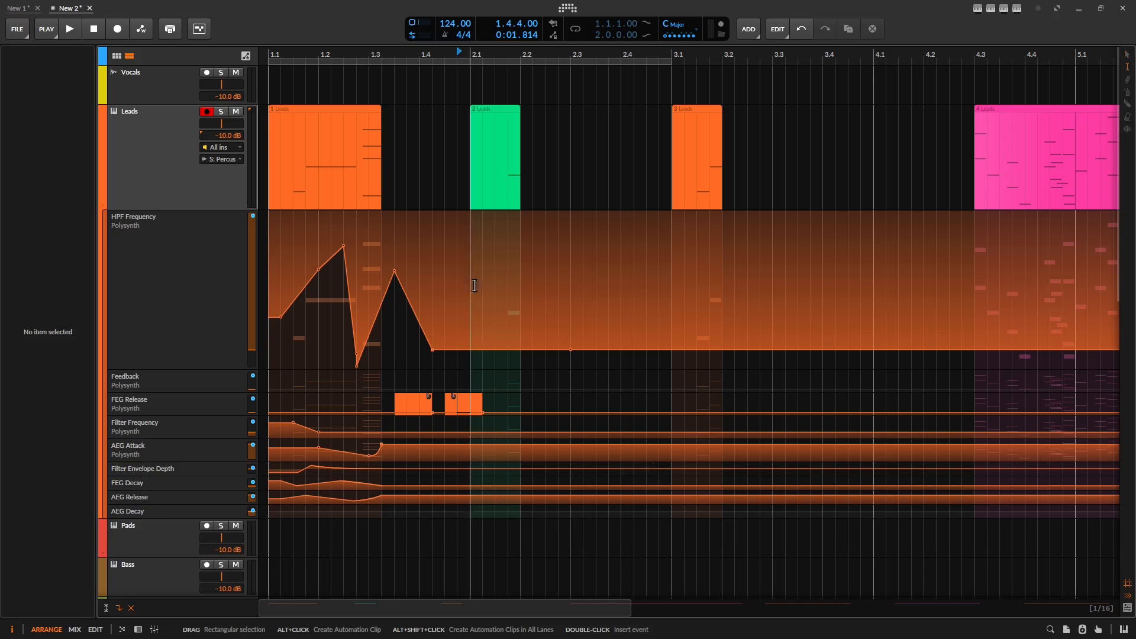
Step: Wrap the time range 2.1.1.00 to 2.4.3.00 in the HPF Frequency lane as an automation clip, and undo it
{"action": "left_click_drag", "start_coordinate": [475, 295], "coordinate": [578, 296]}
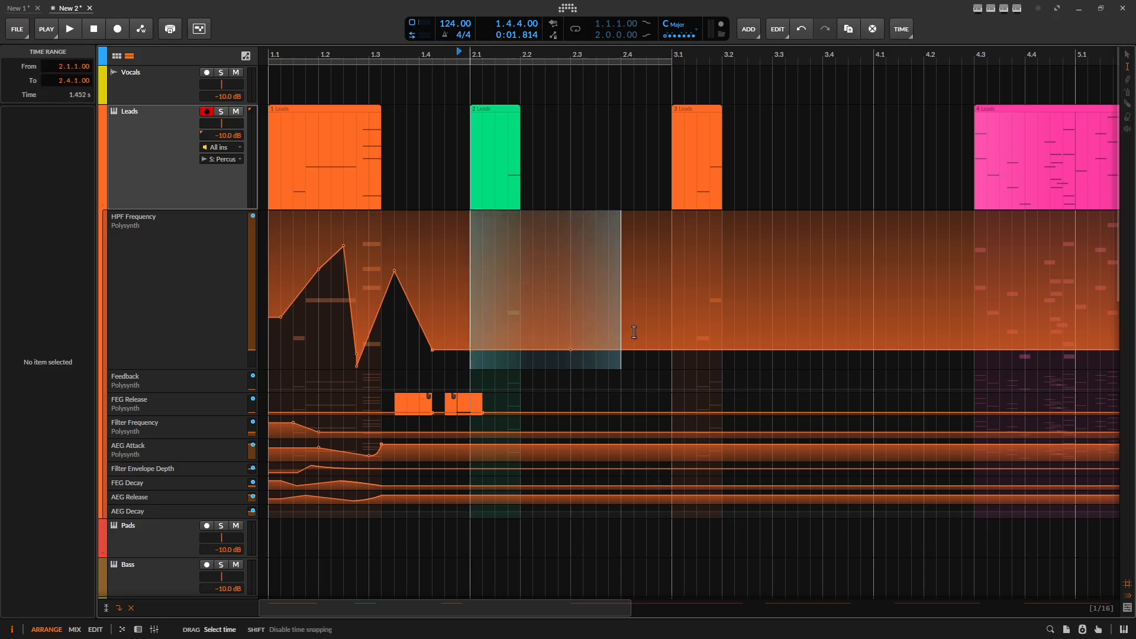
{"action": "right_click", "coordinate": [574, 286]}
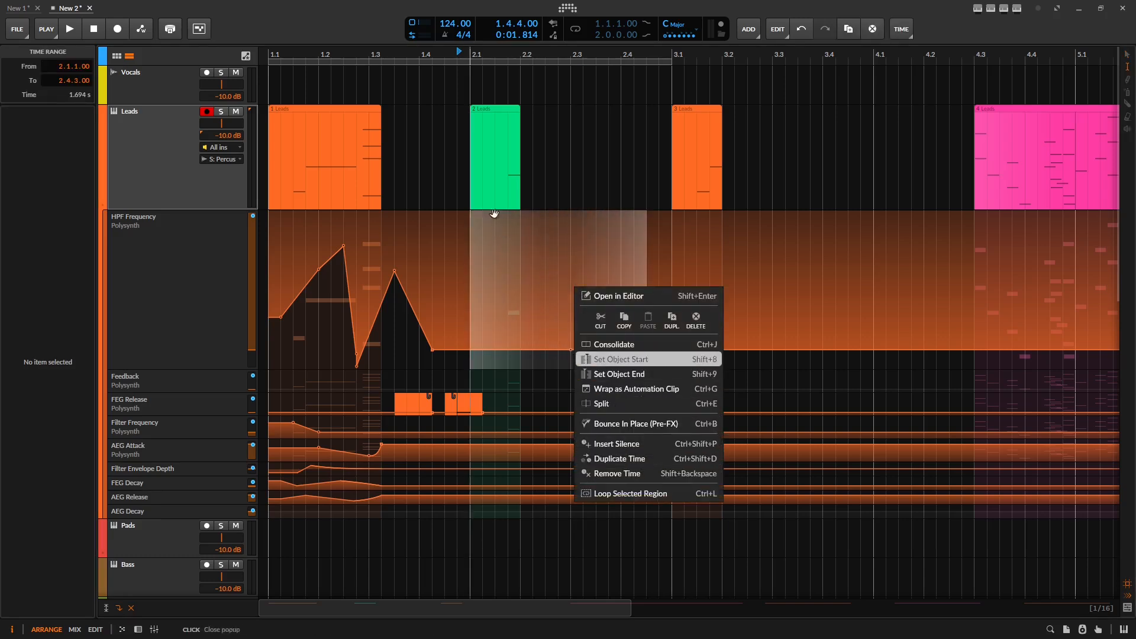
{"action": "left_click", "coordinate": [661, 393]}
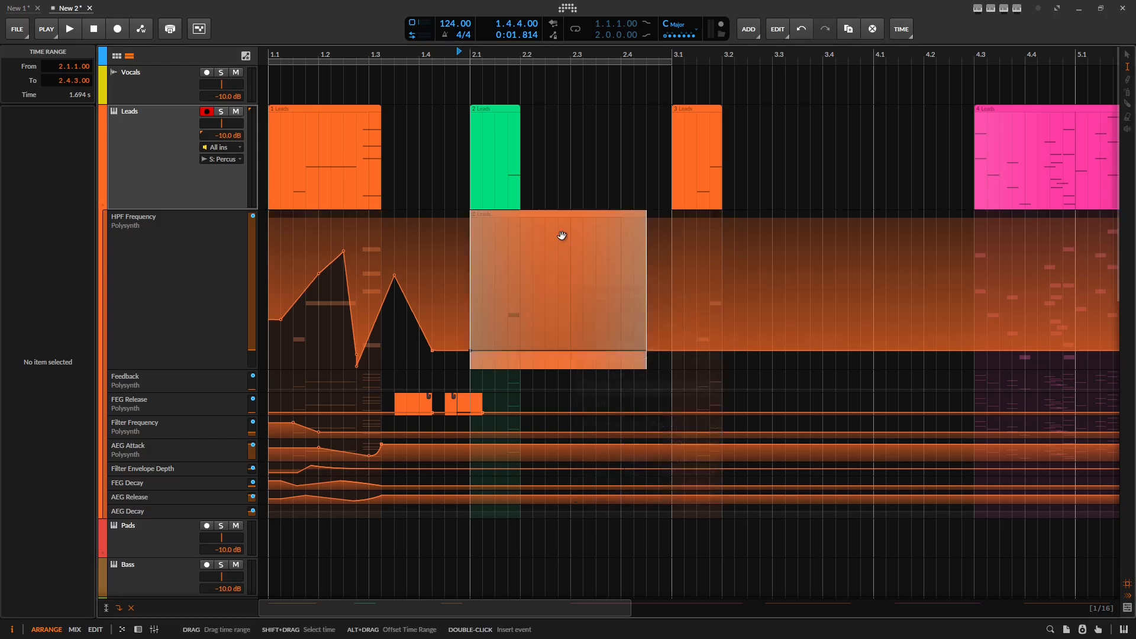
{"action": "right_click", "coordinate": [560, 232]}
{"action": "left_click", "coordinate": [548, 229]}
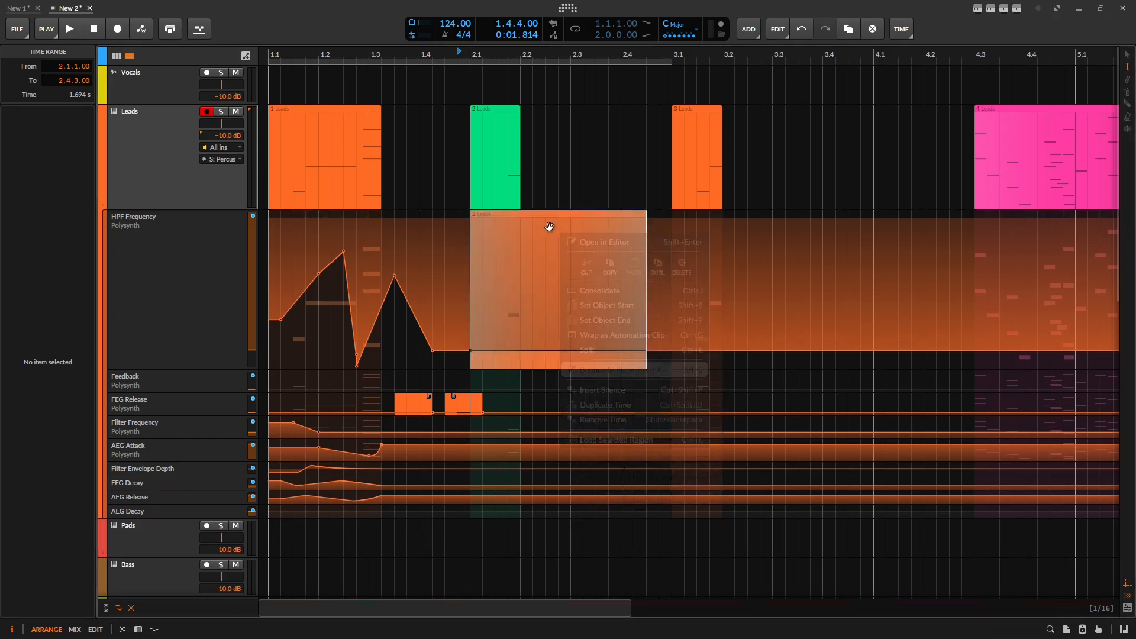
{"action": "left_click", "coordinate": [635, 217]}
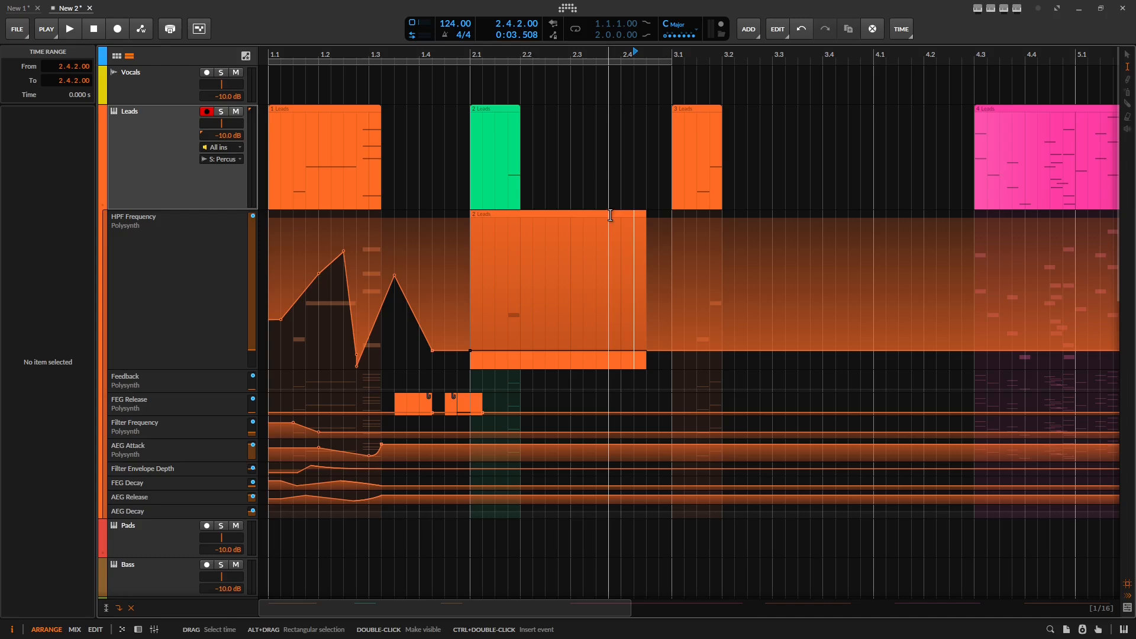
{"action": "key", "text": "ctrl+z"}
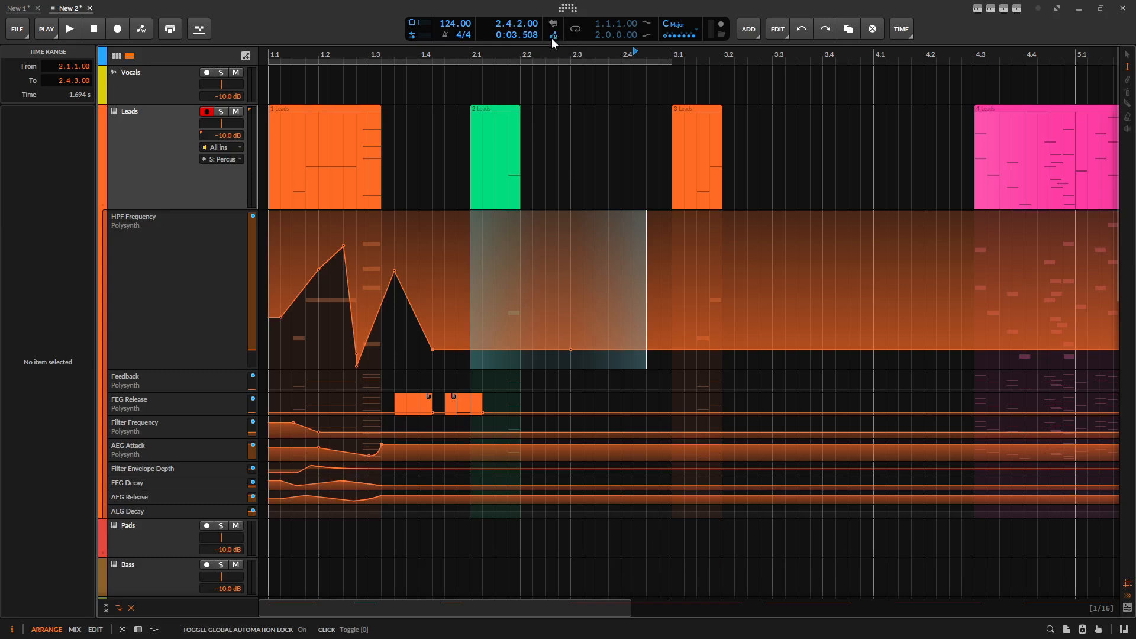
Step: Create automation clips beneath the first Leads clip in the HPF Frequency and AEG Attack lanes, and in all remaining lanes
{"action": "key", "text": "1"}
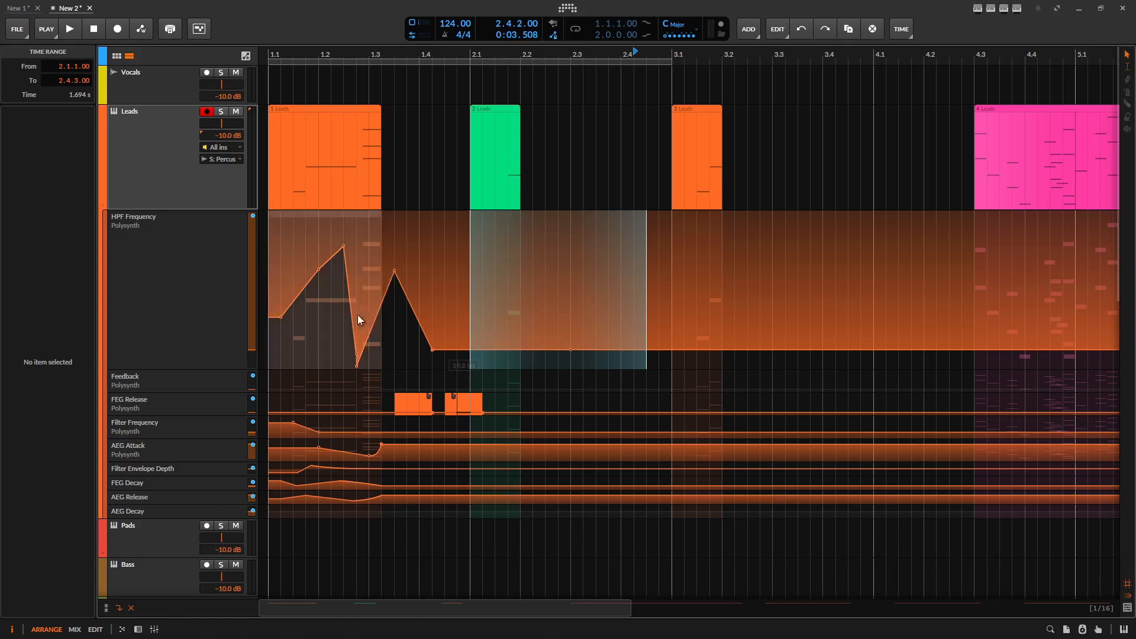
{"action": "left_click", "coordinate": [352, 317]}
{"action": "double_click", "coordinate": [322, 457]}
{"action": "left_click", "coordinate": [332, 267]}
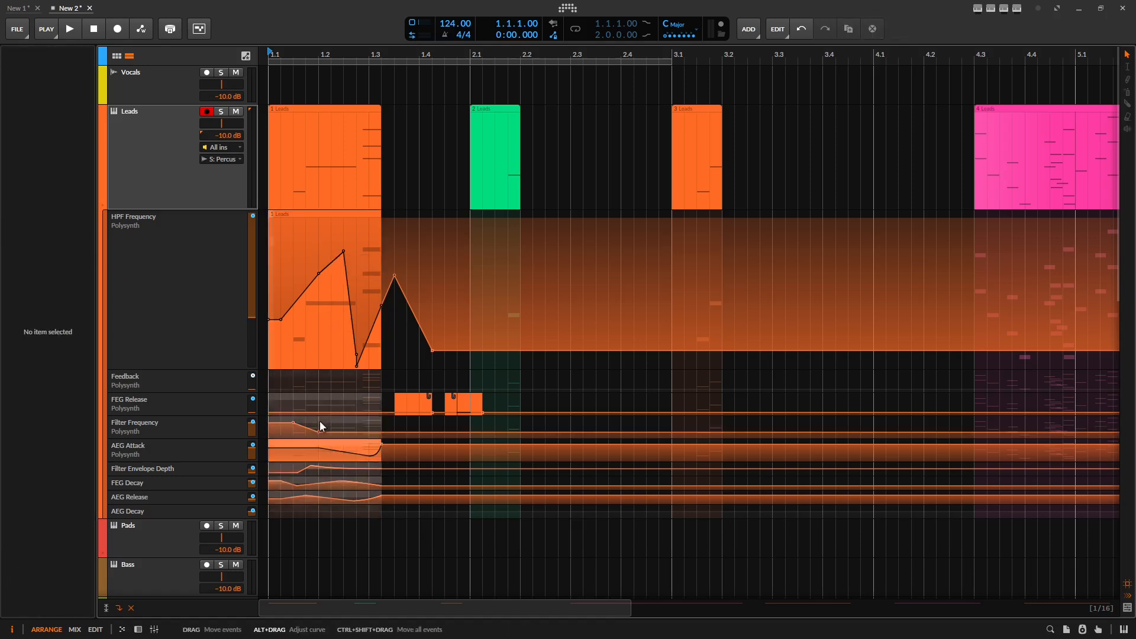
{"action": "left_click", "coordinate": [323, 383], "text": "alt+shift"}
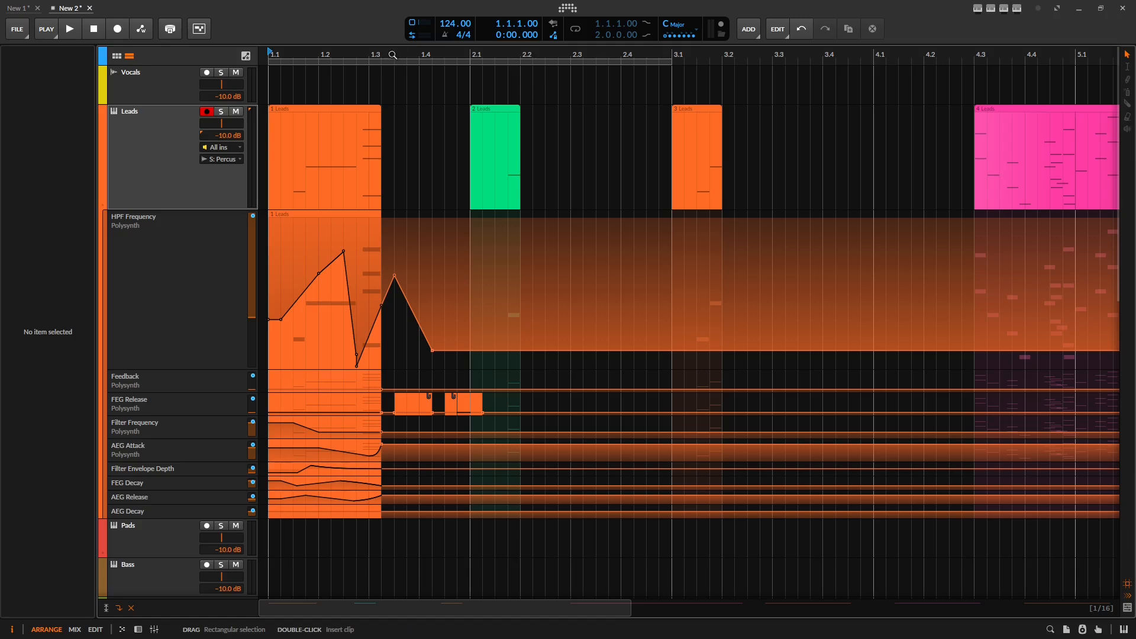
Step: Select the first Leads clip and switch off the global automation lock
{"action": "left_click", "coordinate": [350, 109]}
{"action": "left_click_drag", "start_coordinate": [331, 106], "coordinate": [340, 136]}
{"action": "left_click", "coordinate": [553, 35]}
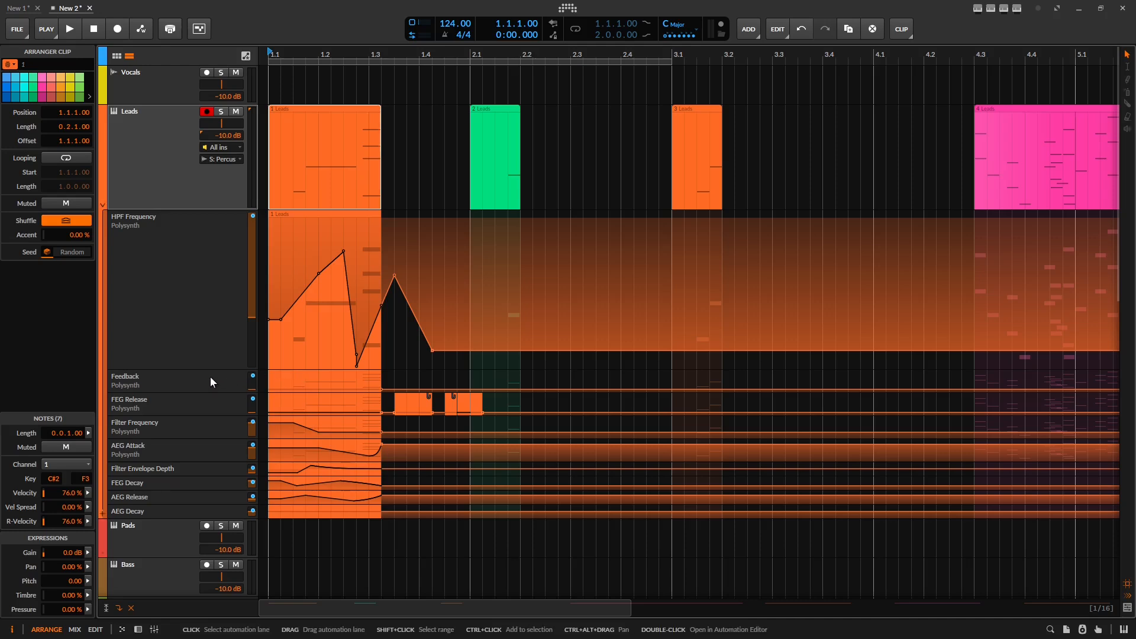
Step: Enable Automation Lock individually for the Filter Frequency and Filter Envelope Depth lanes
{"action": "left_click", "coordinate": [201, 424]}
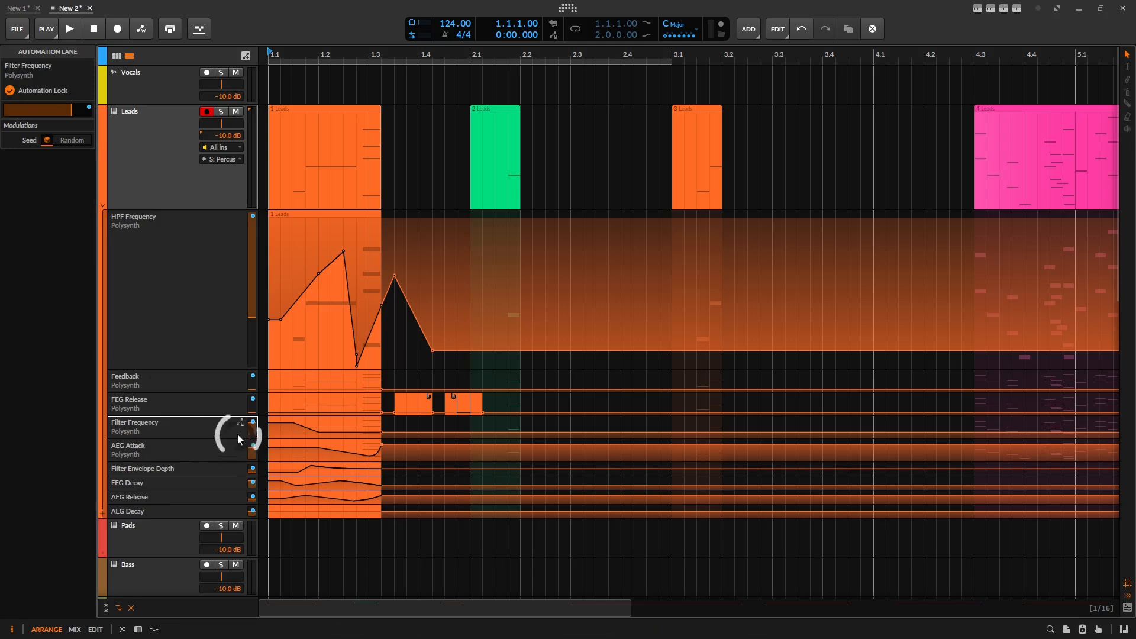
{"action": "left_click", "coordinate": [238, 469]}
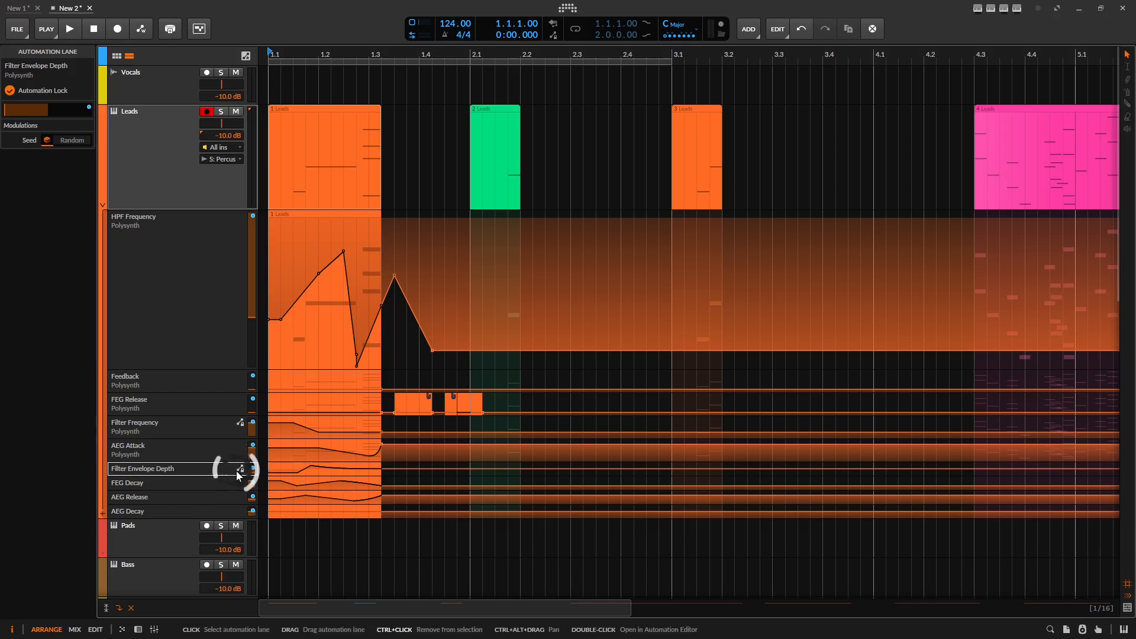
Step: Increase the heights of the Filter Envelope Depth and Filter Frequency lanes, and select the AEG Attack lane
{"action": "left_click_drag", "start_coordinate": [228, 476], "coordinate": [229, 497]}
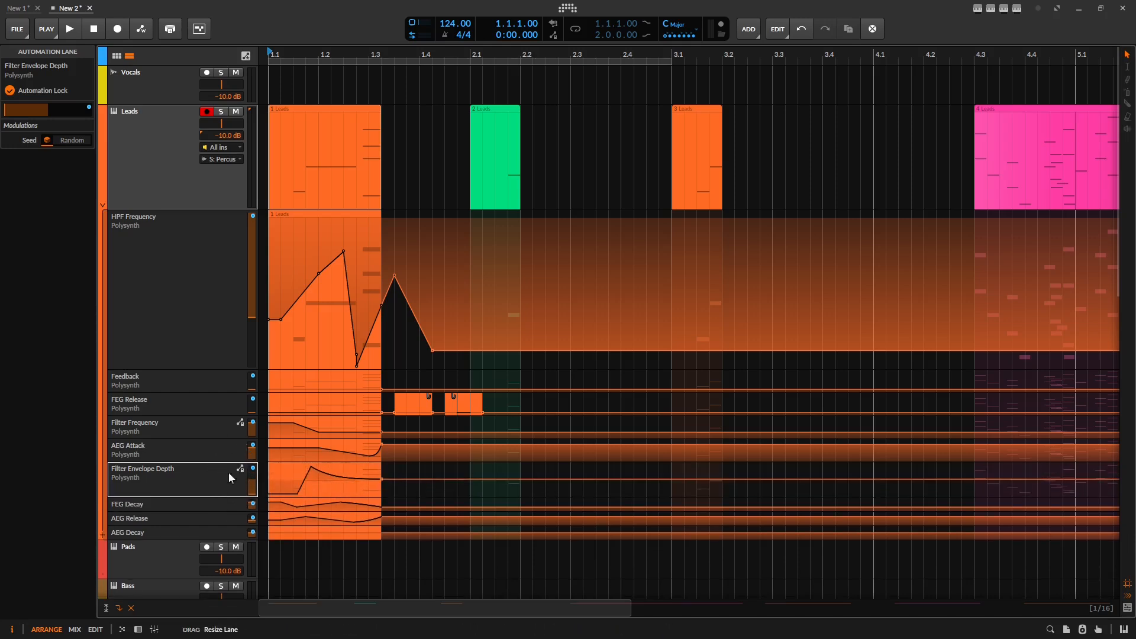
{"action": "left_click", "coordinate": [222, 443]}
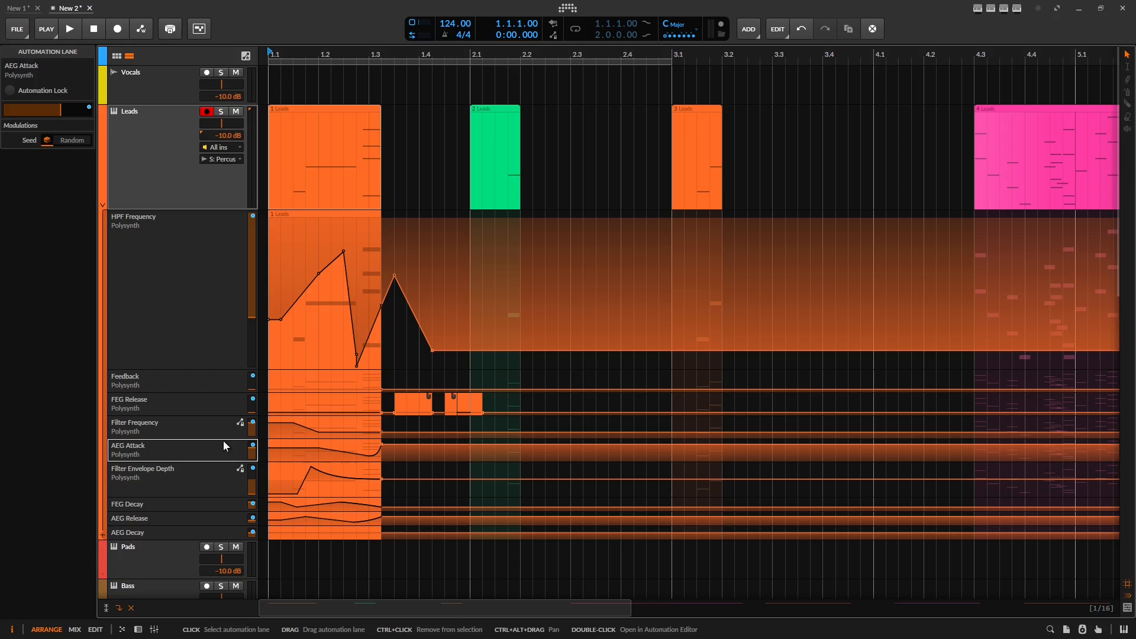
{"action": "left_click_drag", "start_coordinate": [225, 438], "coordinate": [224, 450]}
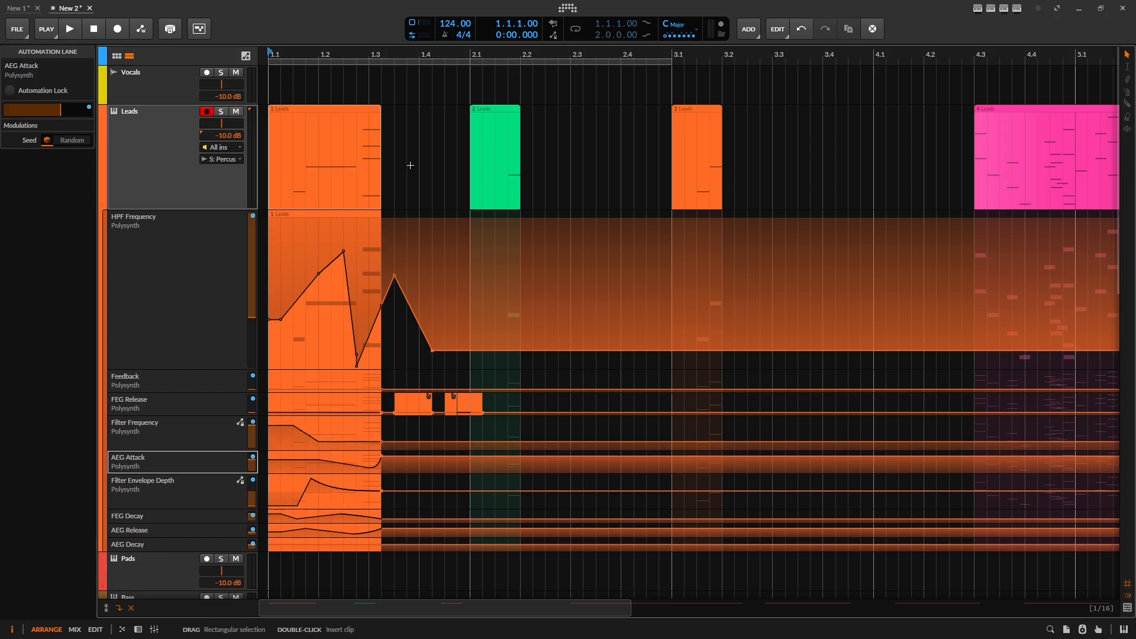
Step: Copy the first Leads clip to position 3.2.4.00, and disable Automation Lock for the Filter Frequency and Filter Envelope Depth lanes
{"action": "left_click_drag", "start_coordinate": [317, 109], "coordinate": [805, 163]}
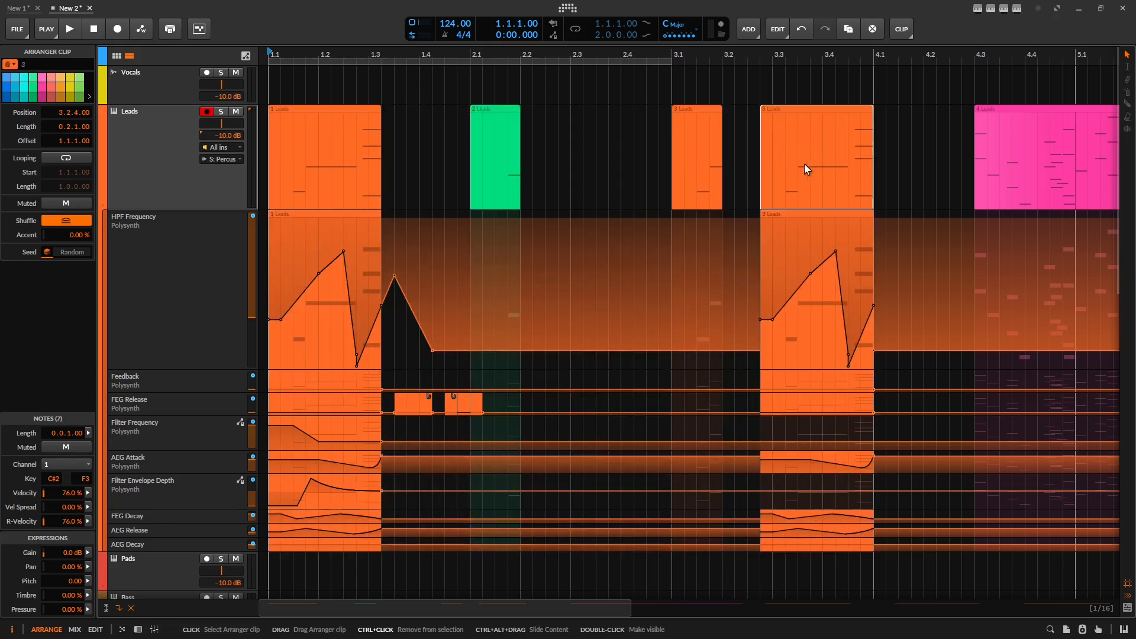
{"action": "left_click", "coordinate": [242, 431]}
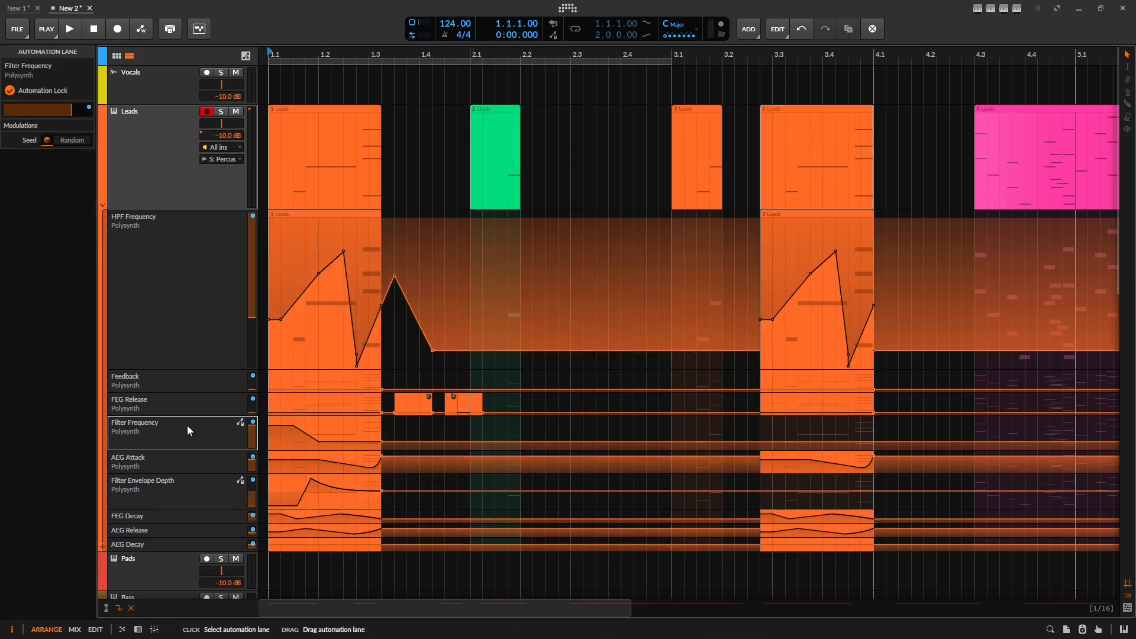
{"action": "left_click", "coordinate": [9, 92]}
{"action": "left_click", "coordinate": [176, 502]}
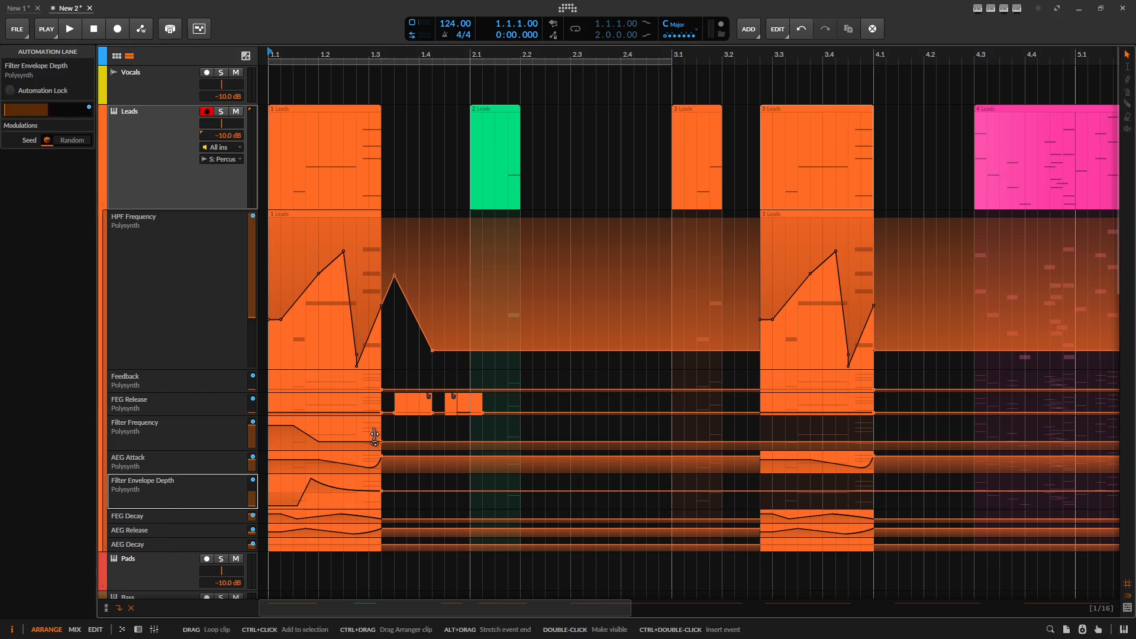
Step: Merge the duplicate patterns of the HPF Frequency automation clips, starting from the clip beneath the first Leads clip
{"action": "right_click", "coordinate": [311, 215]}
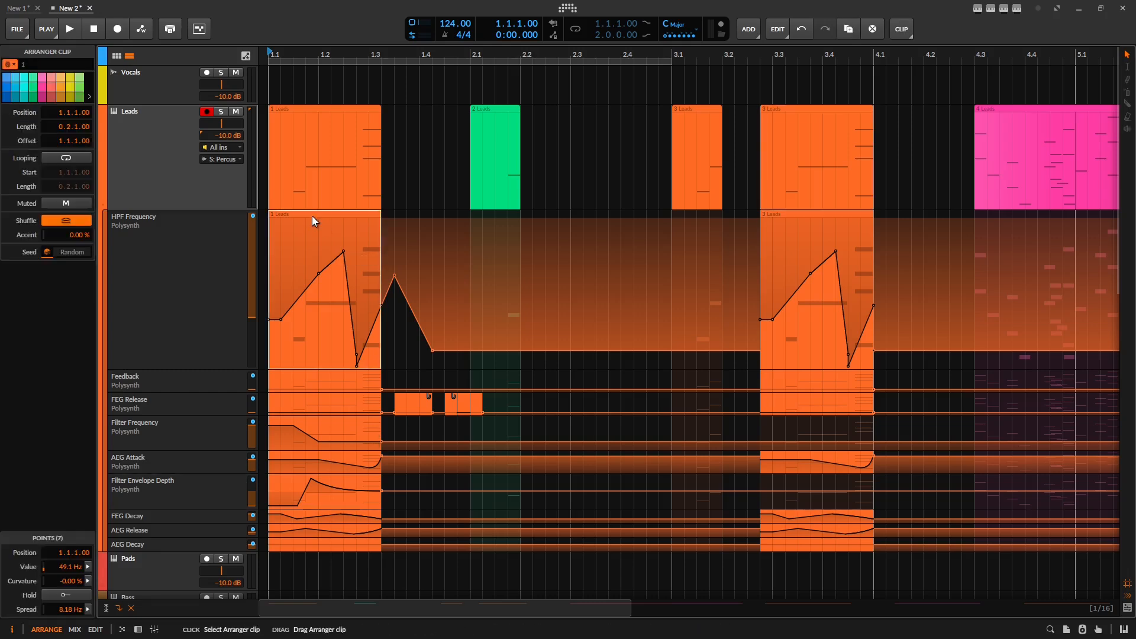
{"action": "mouse_move", "coordinate": [373, 264]}
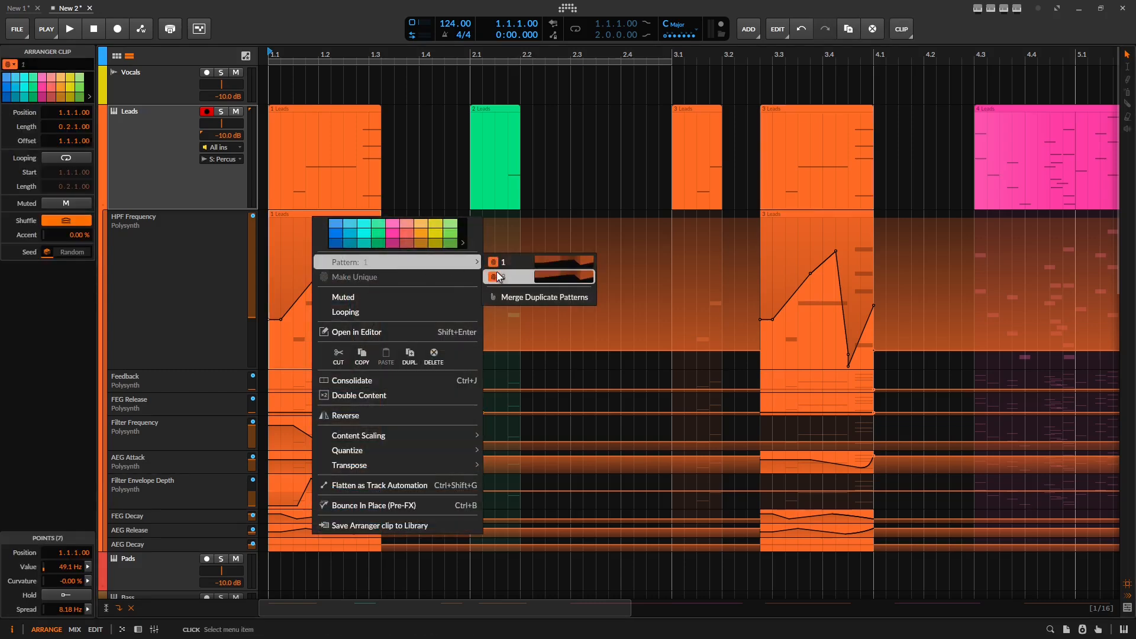
{"action": "left_click", "coordinate": [516, 298]}
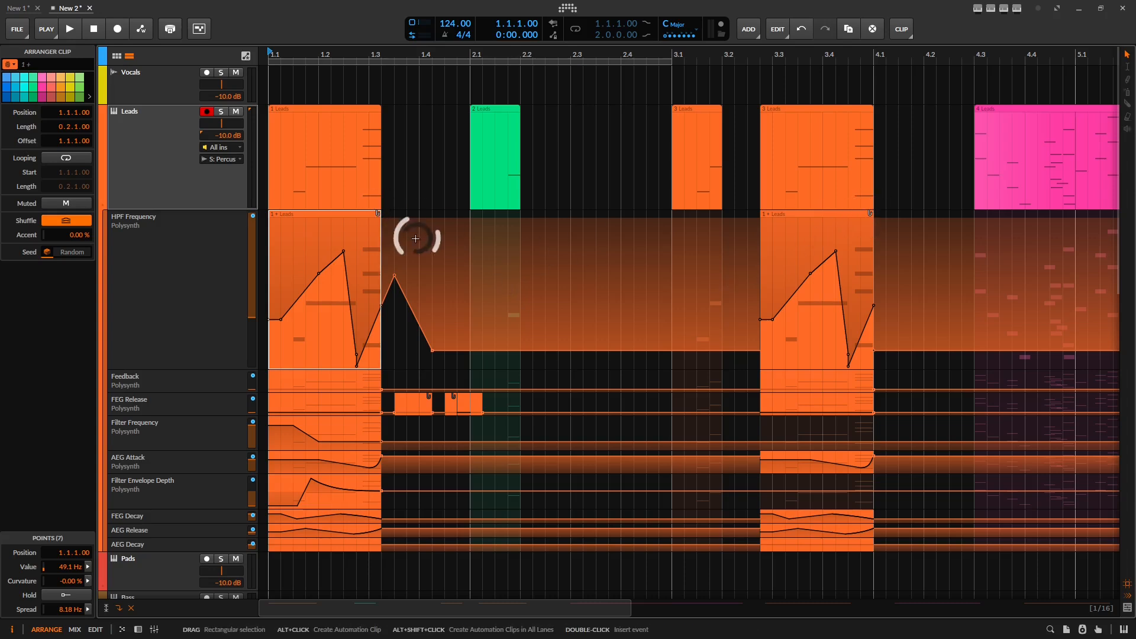
Step: Make the HPF Frequency automation clip beneath the first Leads clip unique
{"action": "right_click", "coordinate": [350, 221]}
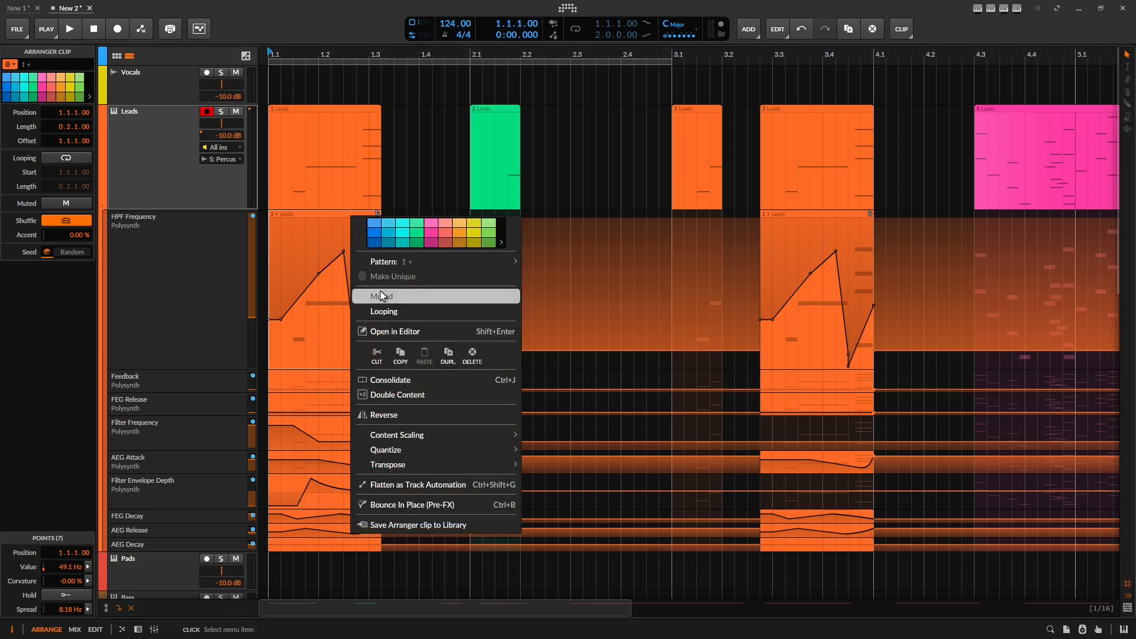
{"action": "mouse_move", "coordinate": [404, 262]}
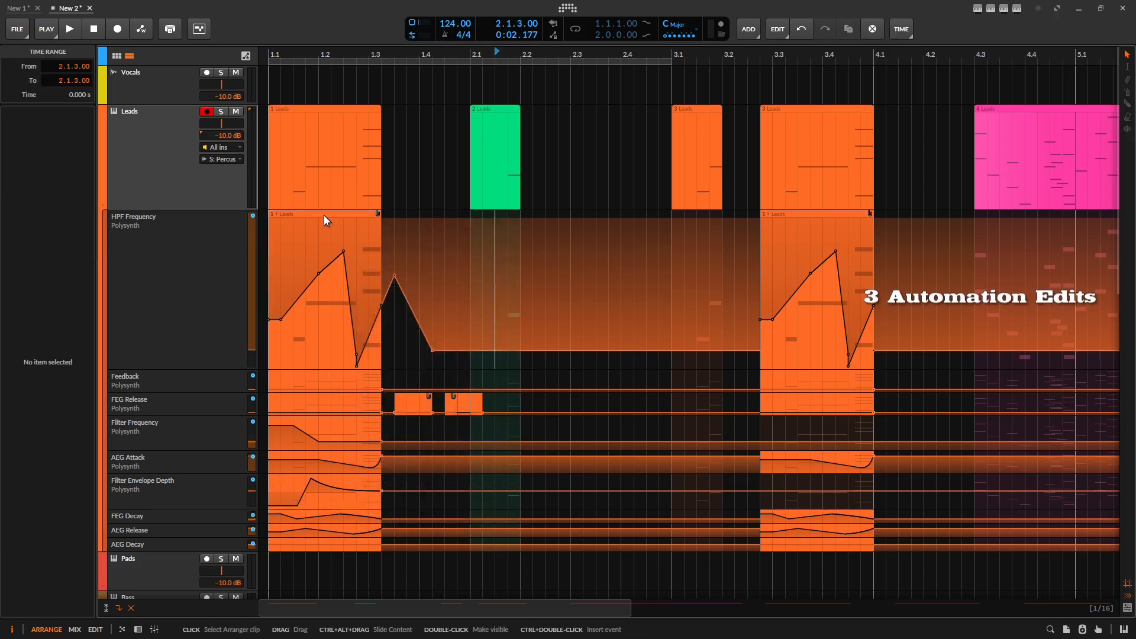
{"action": "left_click", "coordinate": [325, 221]}
{"action": "right_click", "coordinate": [325, 212]}
{"action": "left_click", "coordinate": [360, 277]}
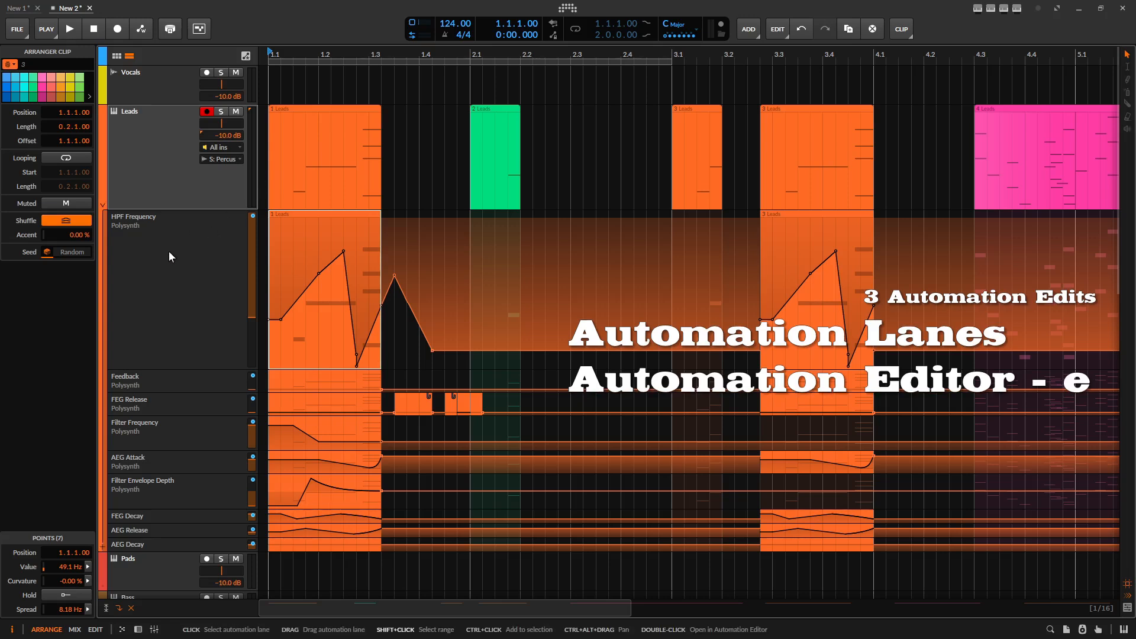
Step: Toggle automation mode, the automation editor and the automation lane display on and back off
{"action": "key", "text": "a"}
{"action": "key", "text": "a"}
{"action": "key", "text": "a"}
{"action": "key", "text": "a"}
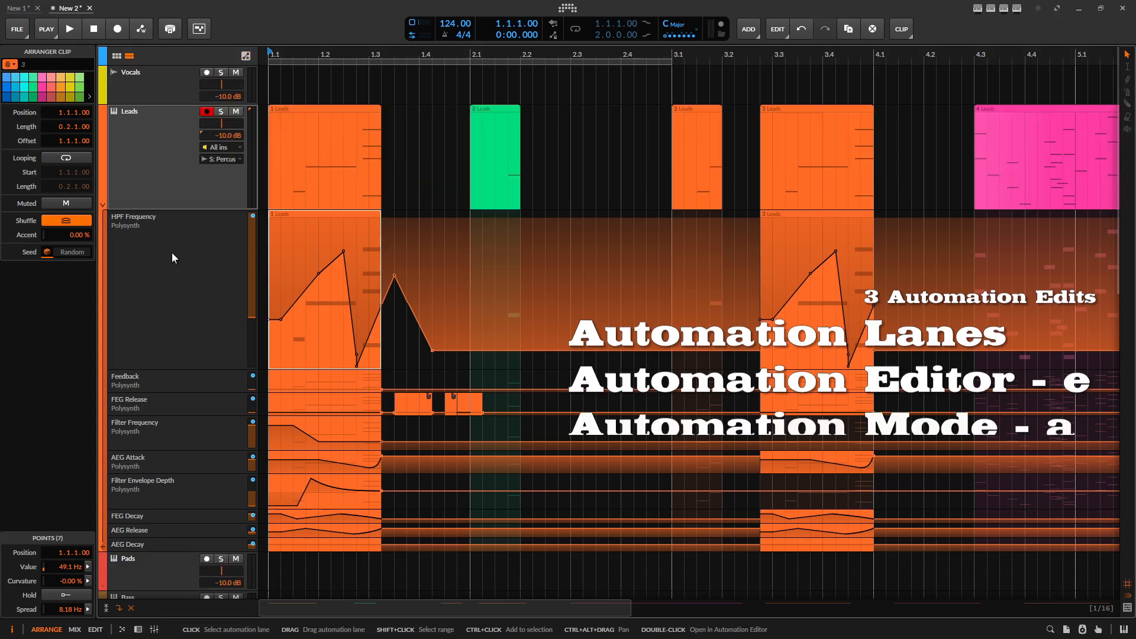
{"action": "key", "text": "e"}
{"action": "key", "text": "e"}
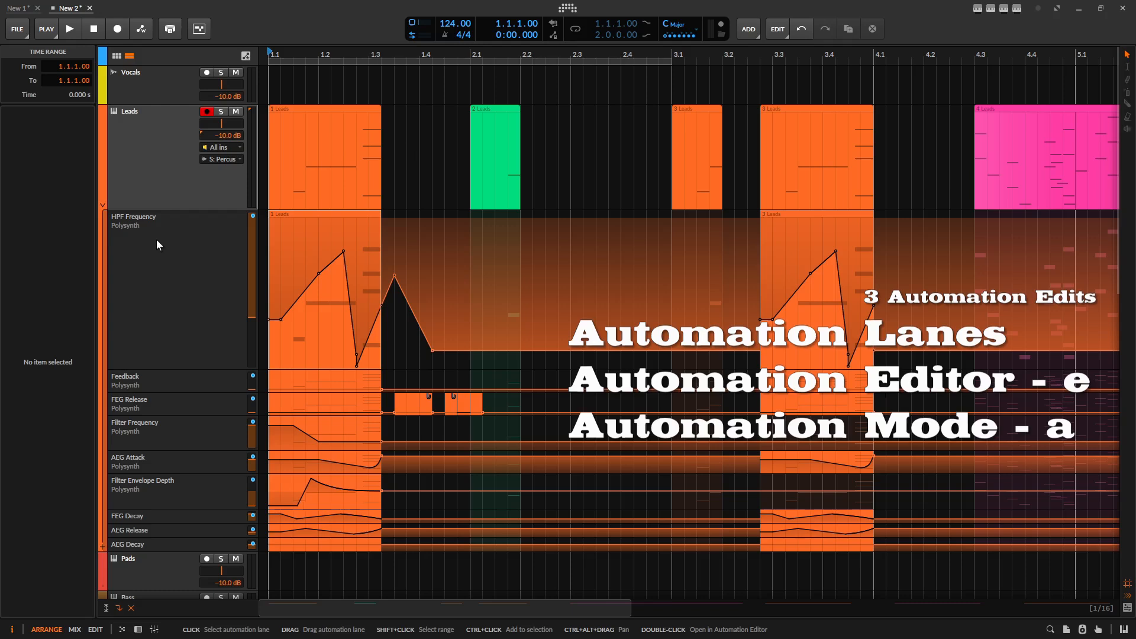
{"action": "key", "text": "shift+a"}
{"action": "key", "text": "shift+a"}
{"action": "key", "text": "shift+a"}
{"action": "key", "text": "shift+a"}
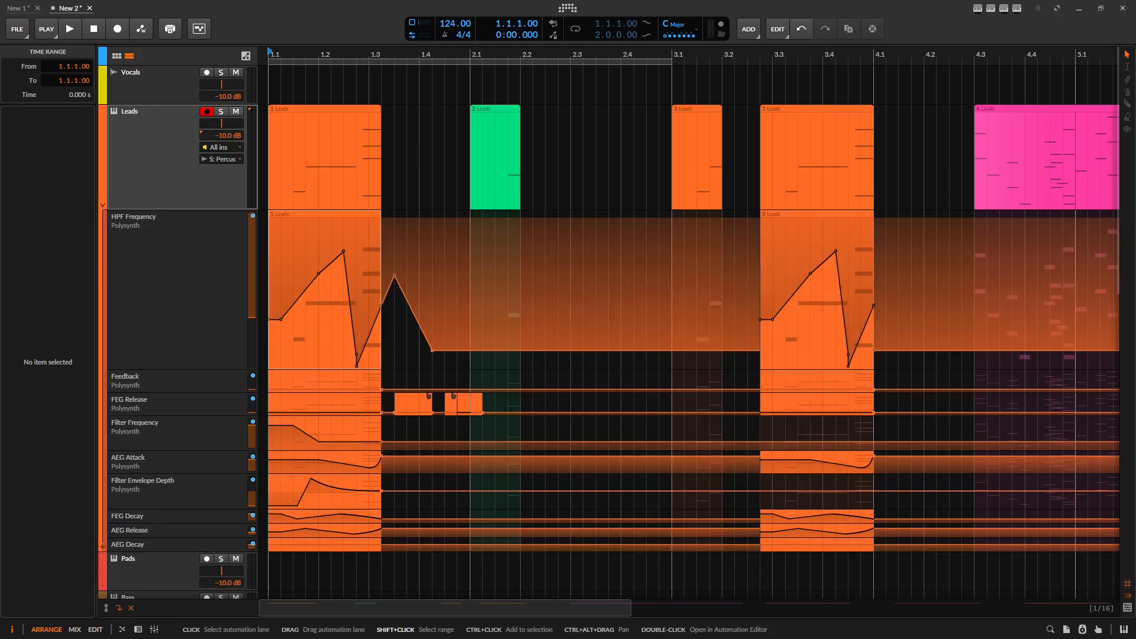
Step: Reshape the first HPF Frequency clip with points at about 29.6 Hz near 1.1.3.66 and 34.9 Hz at 1.2.2.00, and bend the curve
{"action": "left_click_drag", "start_coordinate": [275, 55], "coordinate": [291, 55]}
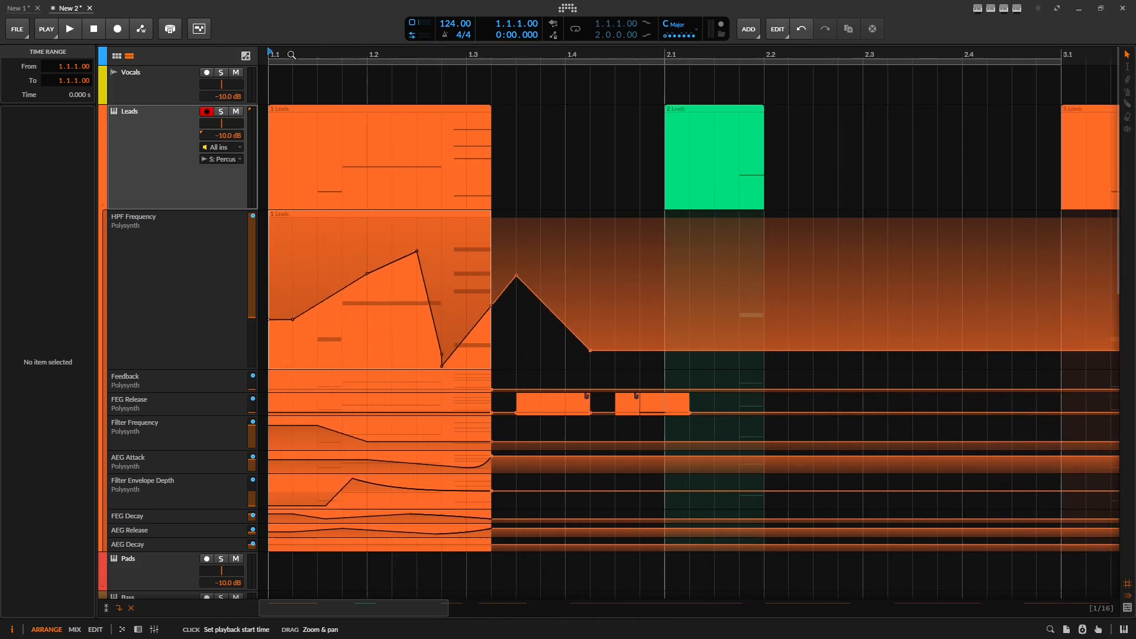
{"action": "left_click_drag", "start_coordinate": [329, 304], "coordinate": [334, 332]}
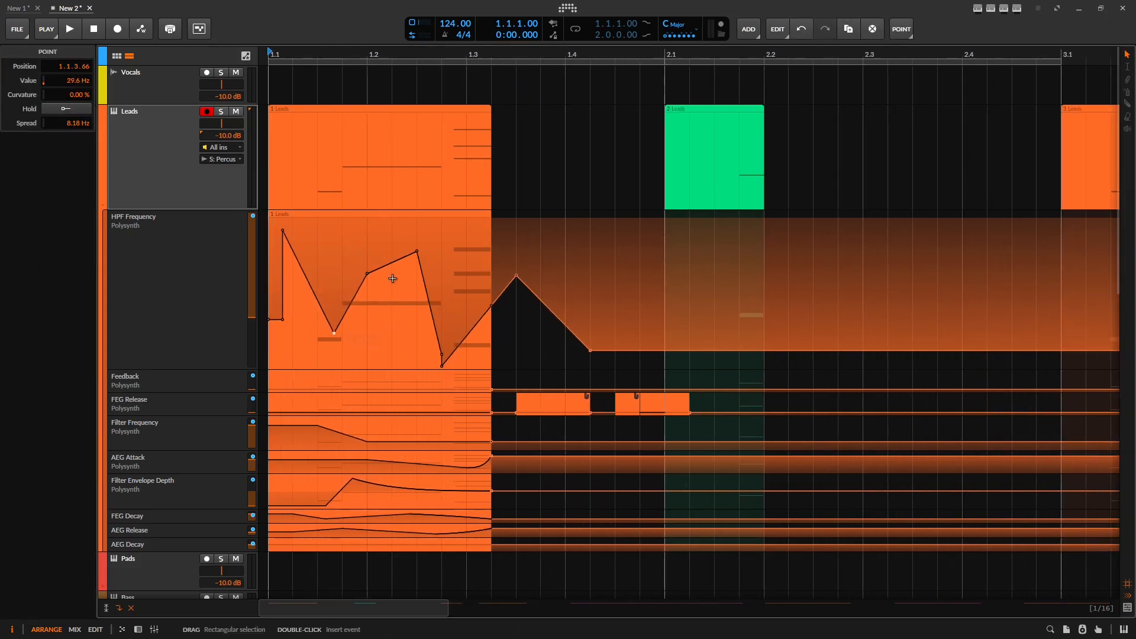
{"action": "left_click_drag", "start_coordinate": [391, 263], "coordinate": [382, 238]}
{"action": "left_click_drag", "start_coordinate": [426, 290], "coordinate": [392, 327]}
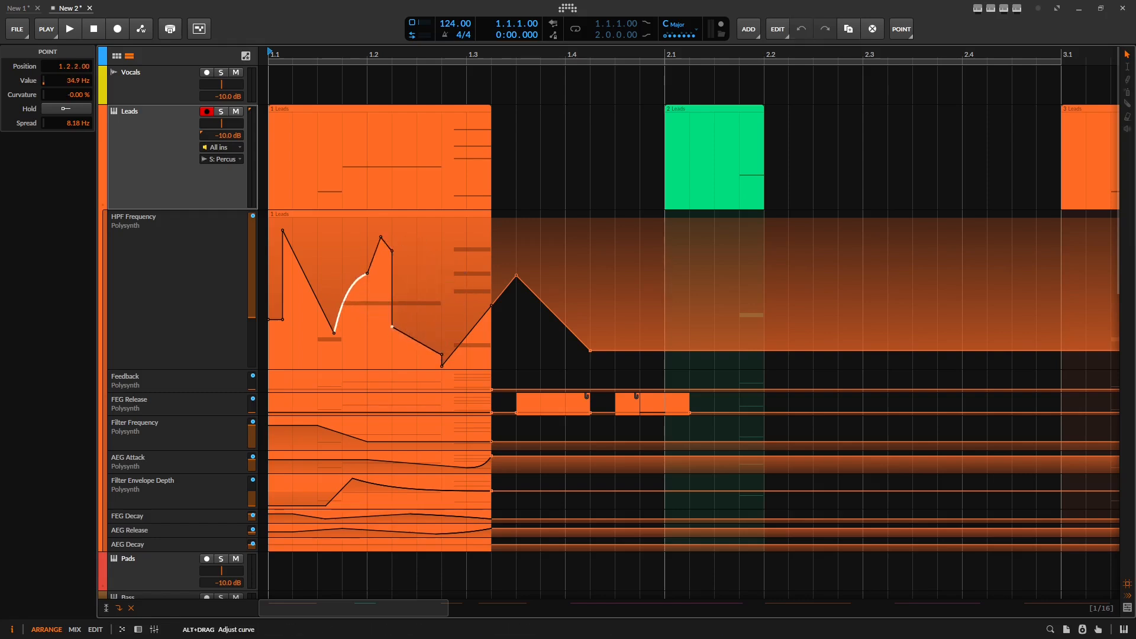
{"action": "left_click_drag", "start_coordinate": [375, 235], "coordinate": [374, 233]}
Step: Draw stepped automation from about 1.4 to 2.2.4 in the HPF Frequency lane with the Spray Can tool
{"action": "left_click_drag", "start_coordinate": [281, 53], "coordinate": [280, 89]}
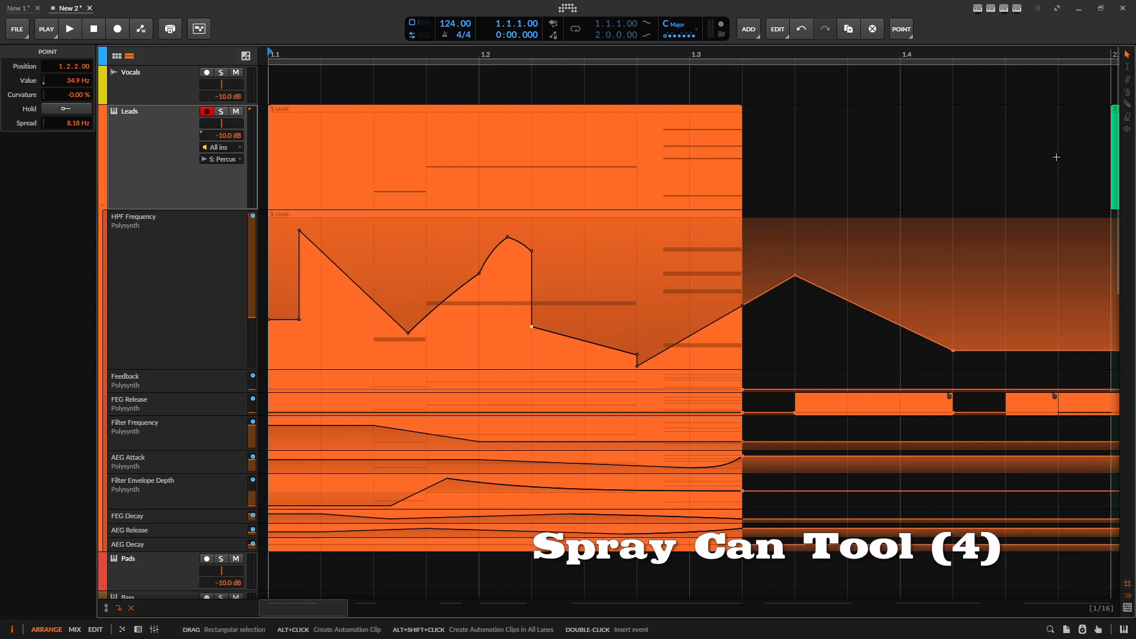
{"action": "left_click", "coordinate": [1128, 93]}
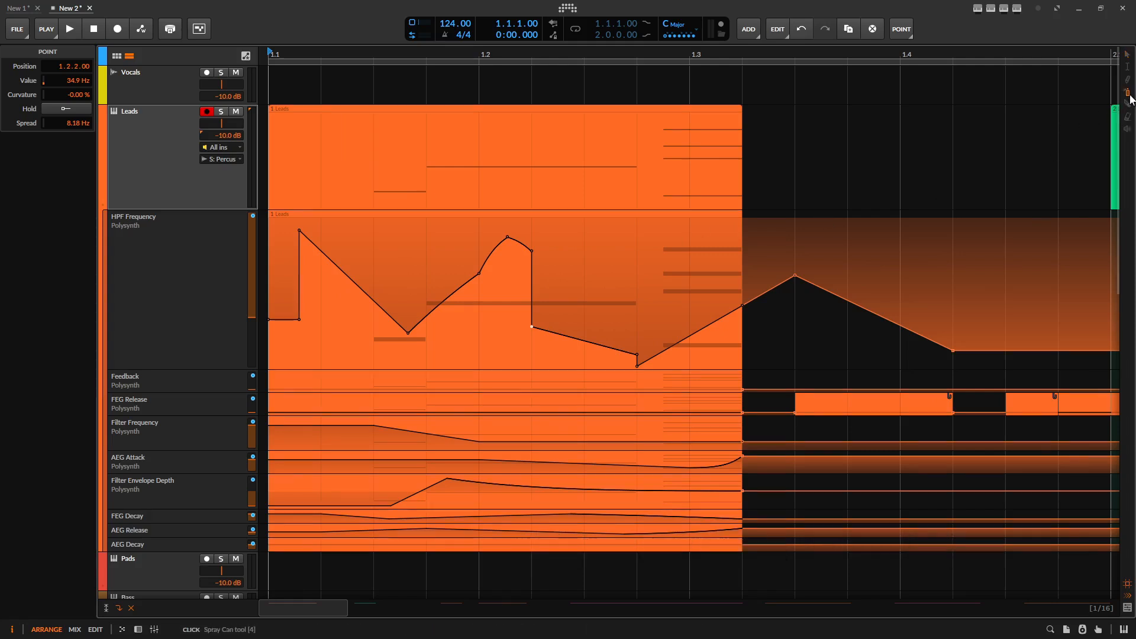
{"action": "scroll", "coordinate": [592, 299], "scroll_direction": "down", "scroll_amount": 5}
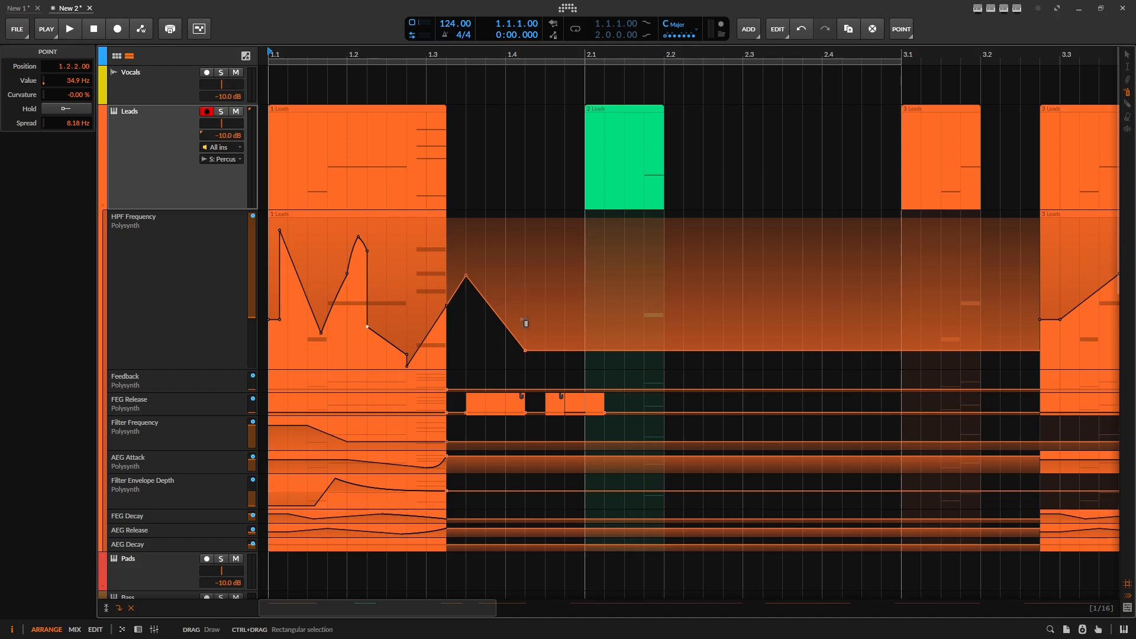
{"action": "mouse_move", "coordinate": [526, 330]}
{"action": "left_mouse_down"}
{"action": "mouse_move", "coordinate": [567, 287]}
{"action": "mouse_move", "coordinate": [603, 288]}
{"action": "mouse_move", "coordinate": [642, 316]}
{"action": "mouse_move", "coordinate": [696, 267]}
{"action": "mouse_move", "coordinate": [723, 325]}
{"action": "left_mouse_up"}
Step: Spray wider steps further along the HPF Frequency lane on a 1/8 grid, and set the beat grid to 1/32
{"action": "key", "text": "comma"}
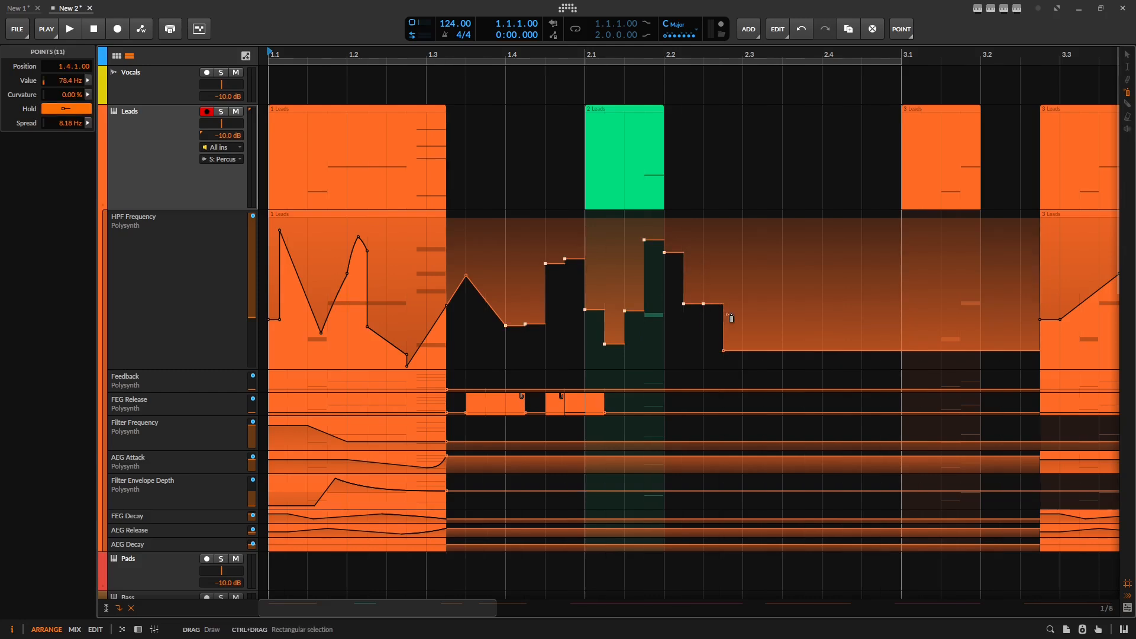
{"action": "mouse_move", "coordinate": [742, 344]}
{"action": "left_mouse_down"}
{"action": "mouse_move", "coordinate": [769, 252]}
{"action": "mouse_move", "coordinate": [855, 325]}
{"action": "mouse_move", "coordinate": [921, 342]}
{"action": "mouse_move", "coordinate": [756, 305]}
{"action": "mouse_move", "coordinate": [643, 339]}
{"action": "mouse_move", "coordinate": [561, 309]}
{"action": "mouse_move", "coordinate": [500, 335]}
{"action": "mouse_move", "coordinate": [521, 323]}
{"action": "mouse_move", "coordinate": [1036, 345]}
{"action": "mouse_move", "coordinate": [822, 335]}
{"action": "mouse_move", "coordinate": [598, 347]}
{"action": "mouse_move", "coordinate": [998, 355]}
{"action": "left_mouse_up"}
{"action": "key", "text": "period"}
{"action": "key", "text": "period"}
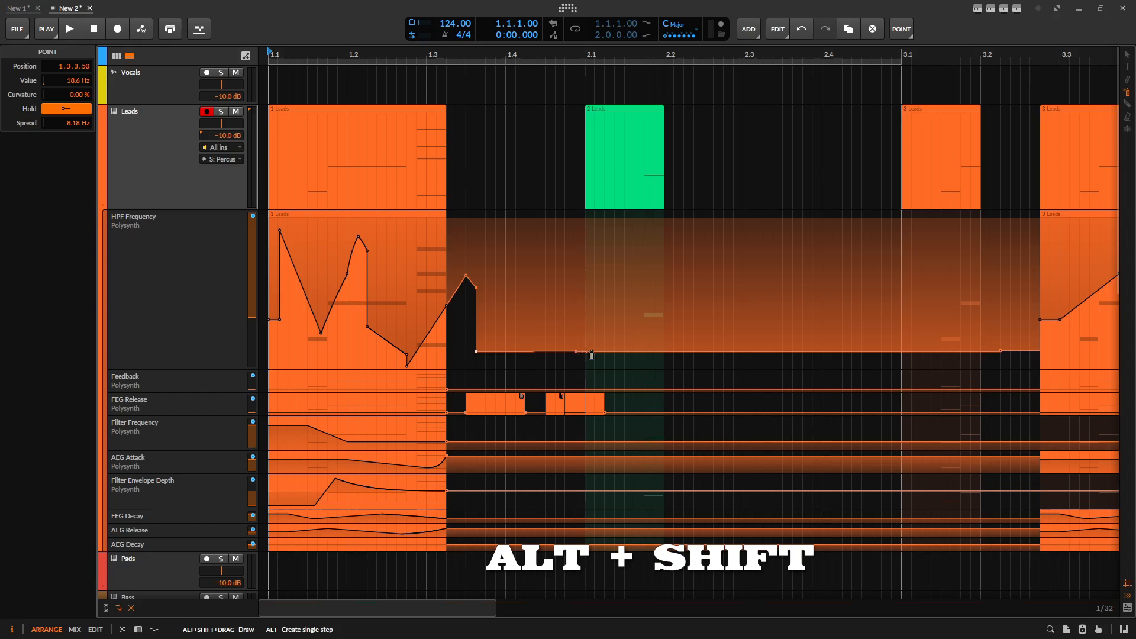
Step: Try drawing a straight held level from about 1.4 to 3.1 in the HPF Frequency lane, and undo the latest edits
{"action": "mouse_move", "coordinate": [660, 354]}
{"action": "left_mouse_down"}
{"action": "mouse_move", "coordinate": [708, 317]}
{"action": "mouse_move", "coordinate": [743, 309]}
{"action": "mouse_move", "coordinate": [723, 312]}
{"action": "mouse_move", "coordinate": [925, 313]}
{"action": "mouse_move", "coordinate": [923, 266]}
{"action": "mouse_move", "coordinate": [695, 321]}
{"action": "mouse_move", "coordinate": [727, 246]}
{"action": "mouse_move", "coordinate": [799, 243]}
{"action": "mouse_move", "coordinate": [843, 326]}
{"action": "mouse_move", "coordinate": [907, 304]}
{"action": "left_mouse_up"}
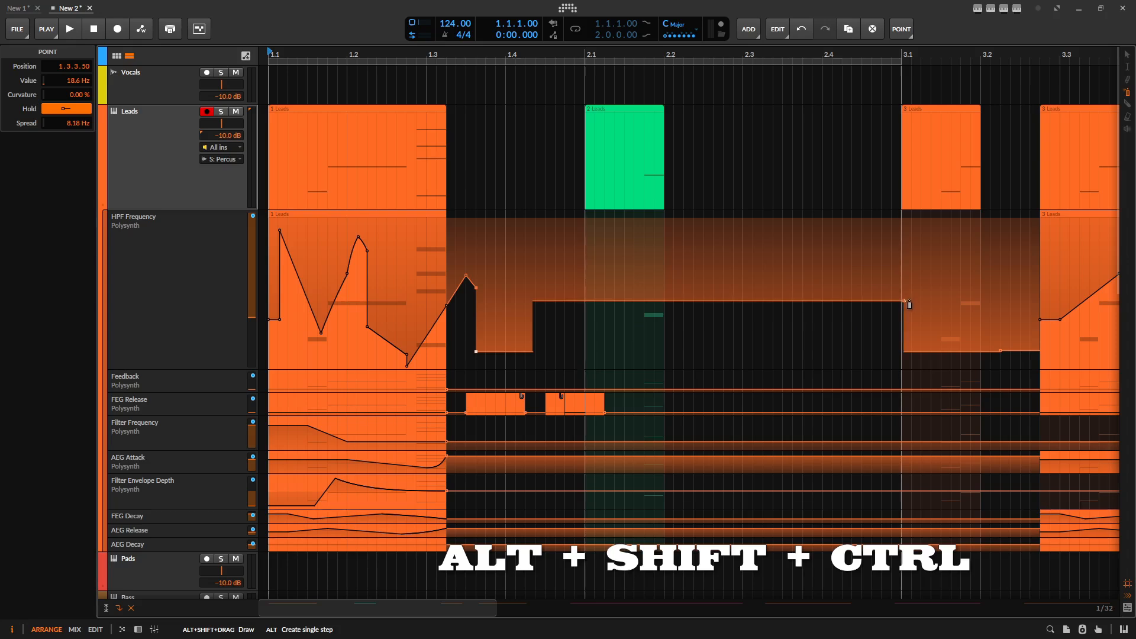
{"action": "left_click", "coordinate": [903, 301]}
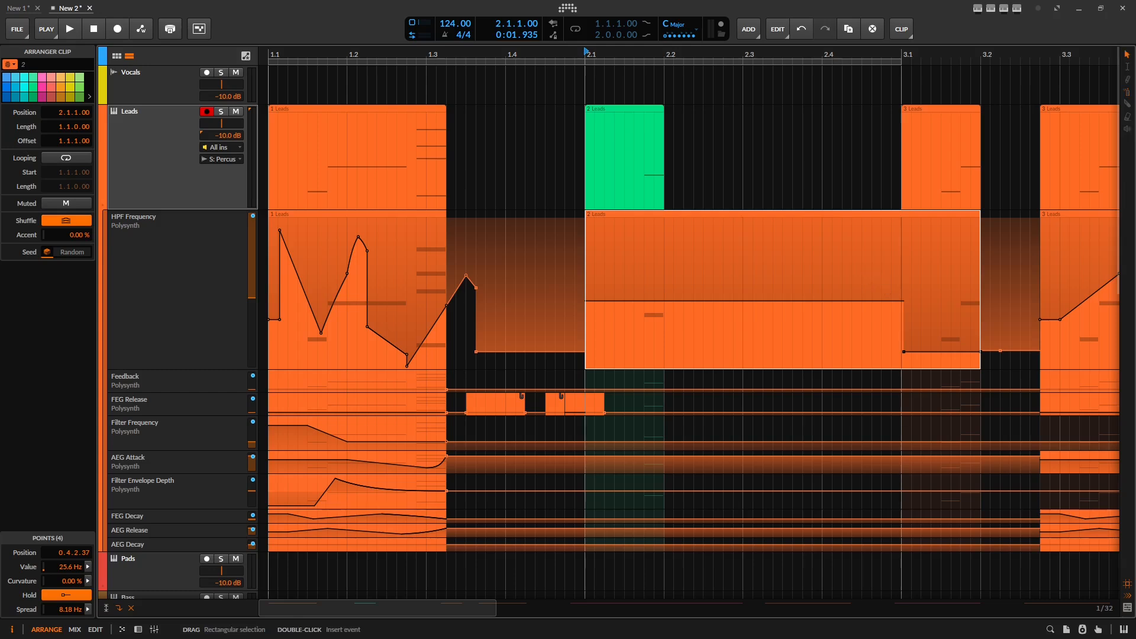
{"action": "key", "text": "ctrl+z"}
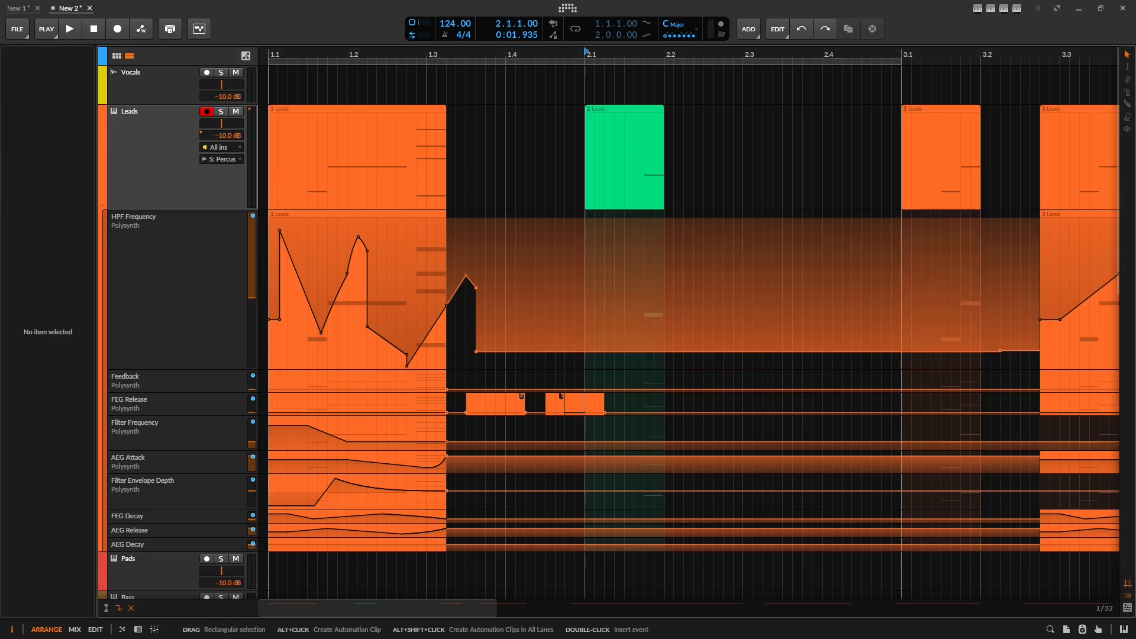
{"action": "left_click", "coordinate": [594, 287]}
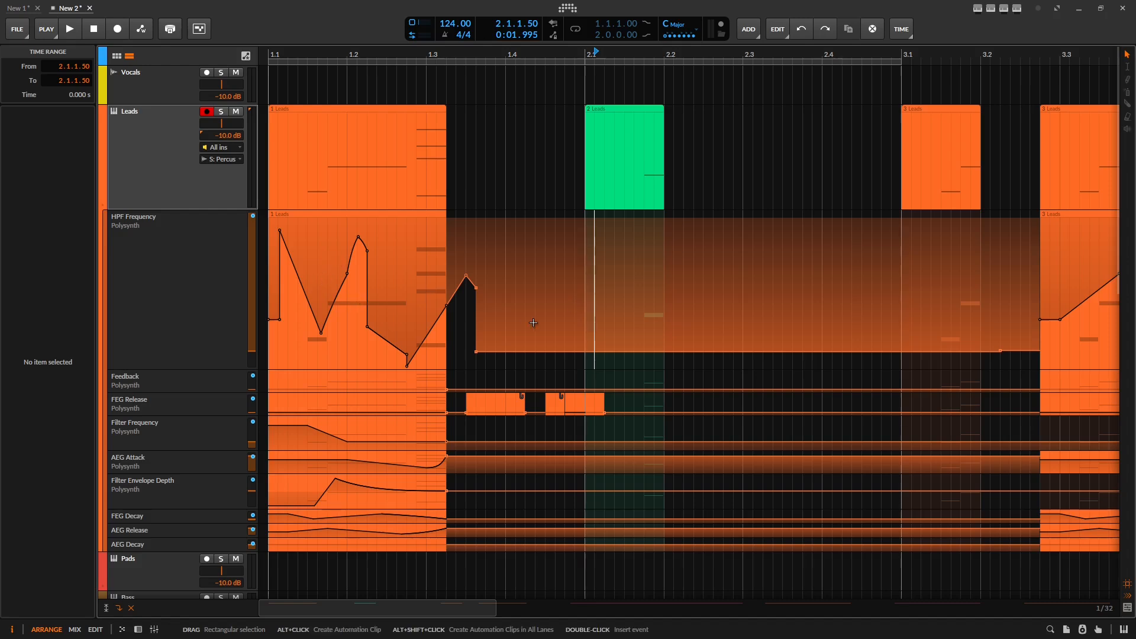
Step: Shift two curve segments in the first HPF Frequency clip: the one after 1.2.2 slightly up, the rising one before 1.2.1 slightly down
{"action": "key", "text": "ctrl"}
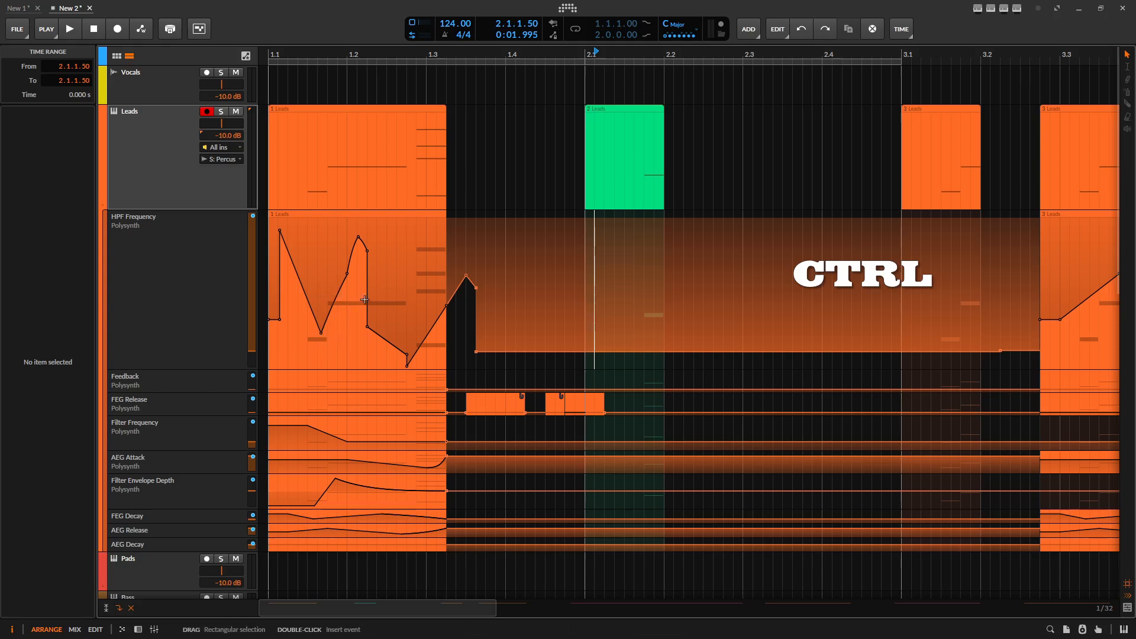
{"action": "mouse_move", "coordinate": [381, 348]}
{"action": "left_mouse_down"}
{"action": "mouse_move", "coordinate": [384, 332]}
{"action": "mouse_move", "coordinate": [384, 367]}
{"action": "mouse_move", "coordinate": [384, 315]}
{"action": "mouse_move", "coordinate": [384, 353]}
{"action": "left_mouse_up"}
{"action": "left_click", "coordinate": [336, 312]}
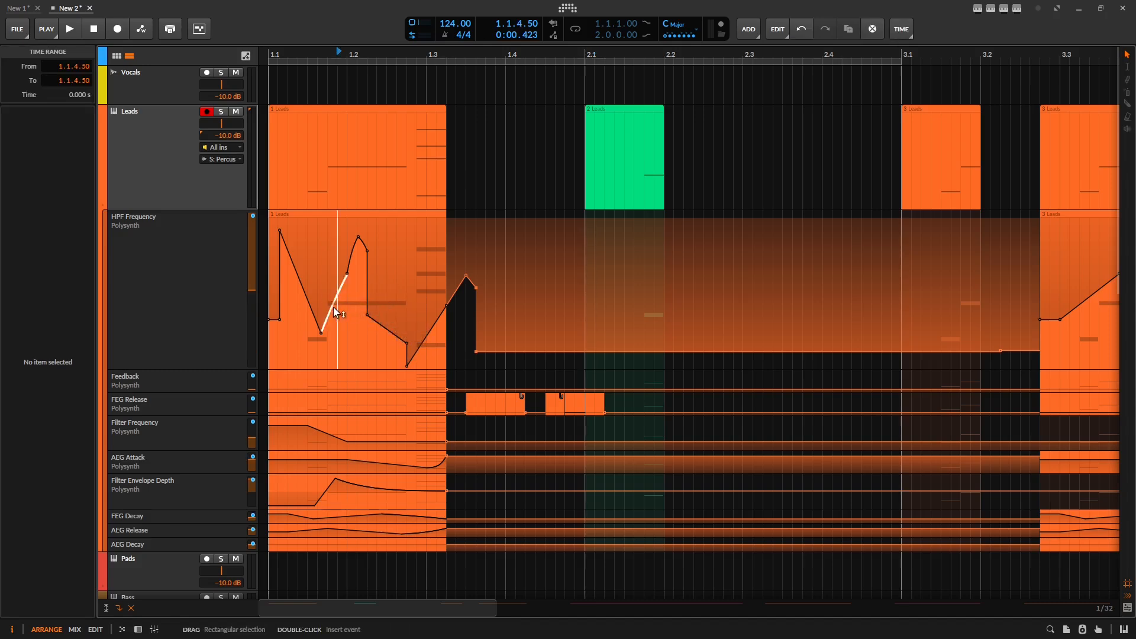
{"action": "mouse_move", "coordinate": [335, 307]}
{"action": "left_mouse_down"}
{"action": "mouse_move", "coordinate": [335, 279]}
{"action": "mouse_move", "coordinate": [335, 316]}
{"action": "left_mouse_up"}
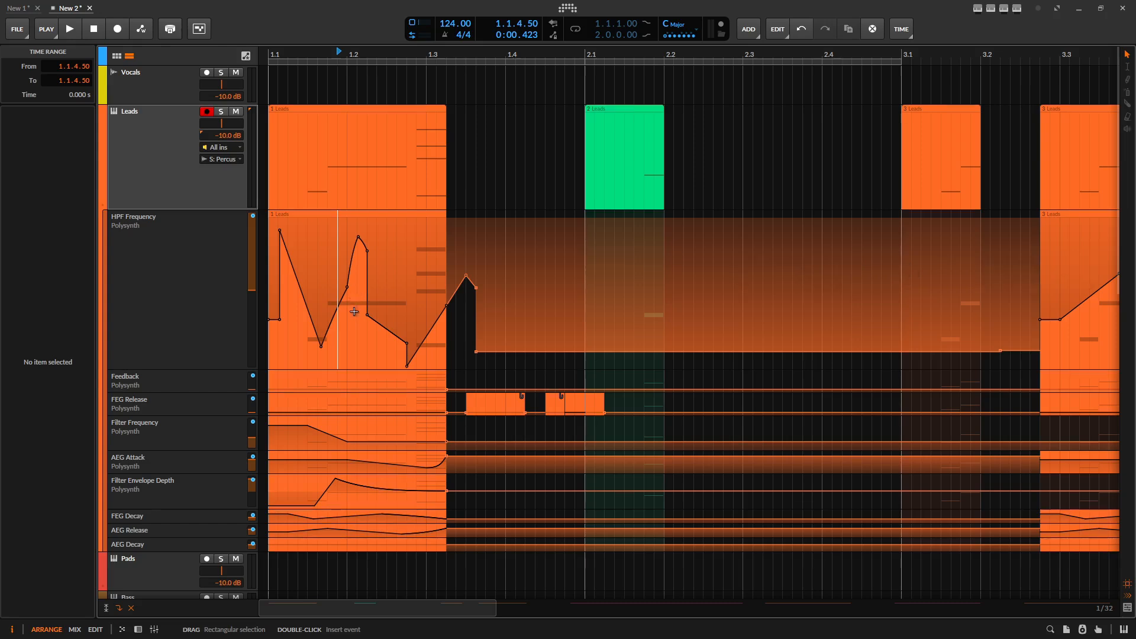
{"action": "left_click", "coordinate": [354, 311], "text": "ctrl+shift"}
{"action": "left_click", "coordinate": [353, 306]}
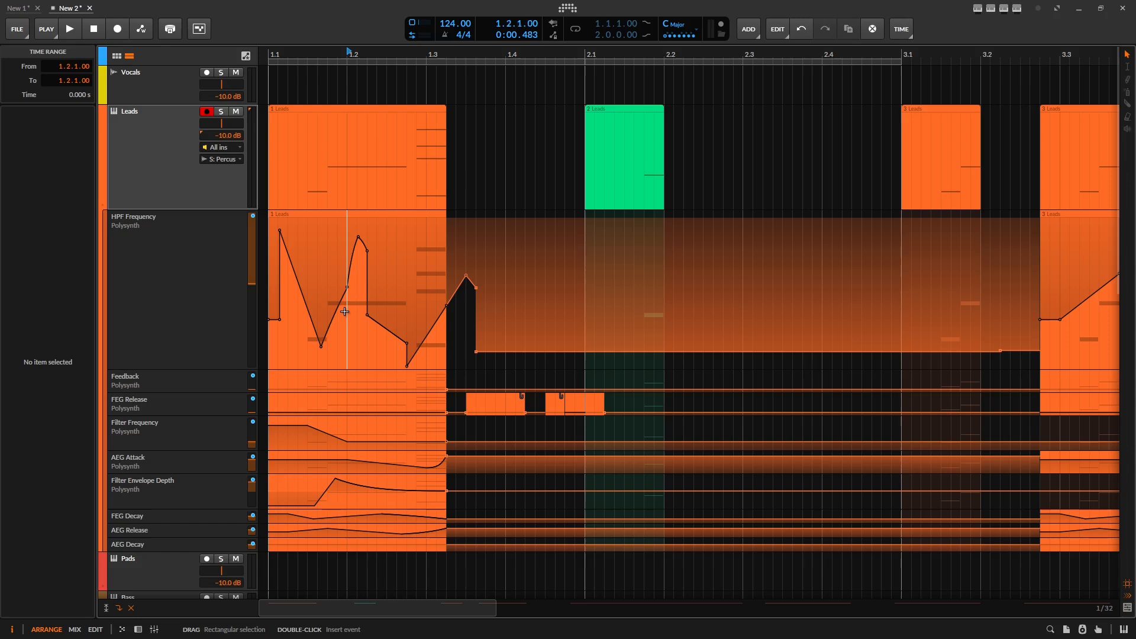
{"action": "left_click_drag", "start_coordinate": [348, 313], "coordinate": [349, 302]}
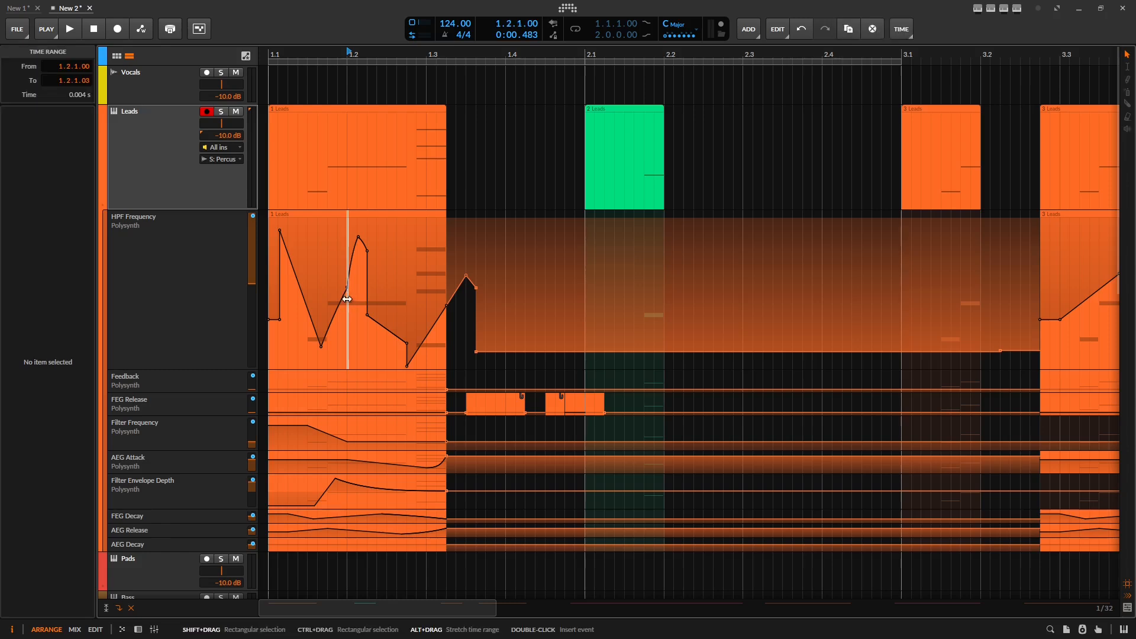
{"action": "left_click", "coordinate": [354, 298]}
{"action": "left_click", "coordinate": [335, 274]}
Step: Shape zigzag HPF Frequency automation after the first clip, and select the time range from 1.4.1.00 to 2.3.1.00
{"action": "left_click_drag", "start_coordinate": [550, 352], "coordinate": [506, 333]}
{"action": "key", "text": "2"}
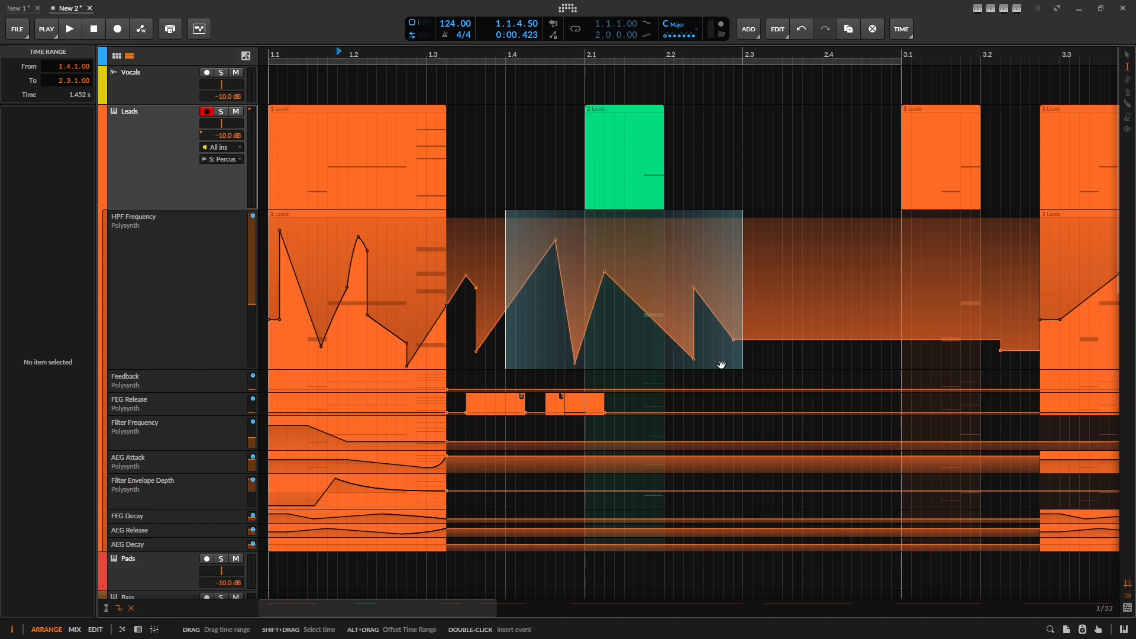
Step: Offset the selected HPF Frequency automation slightly upward, and scale its values from the upper and lower edges of the range
{"action": "key", "text": "alt"}
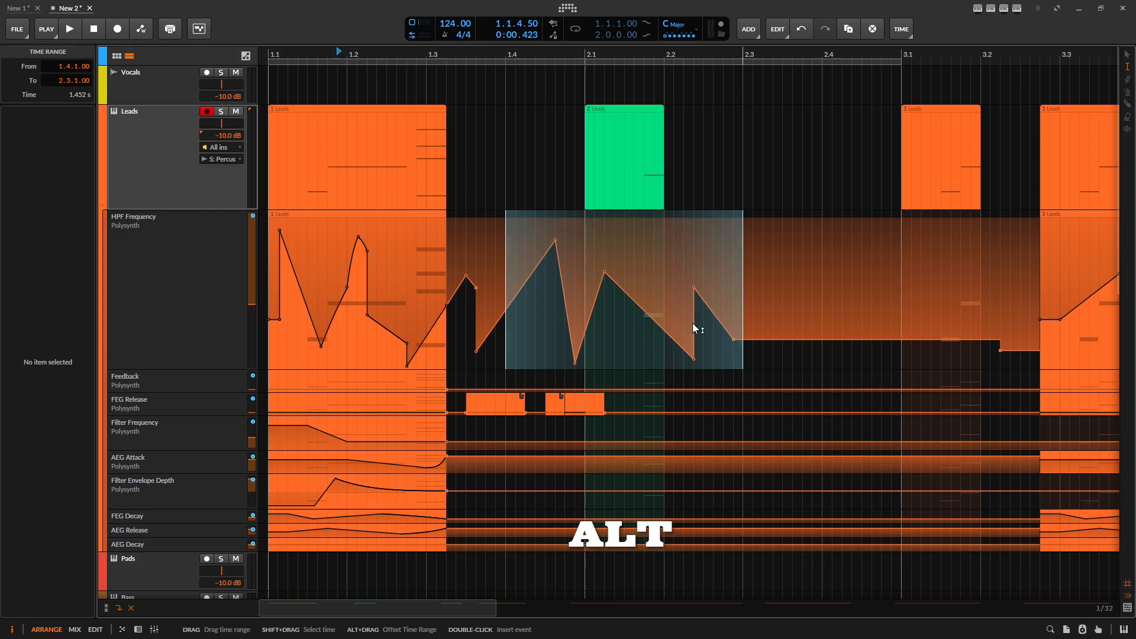
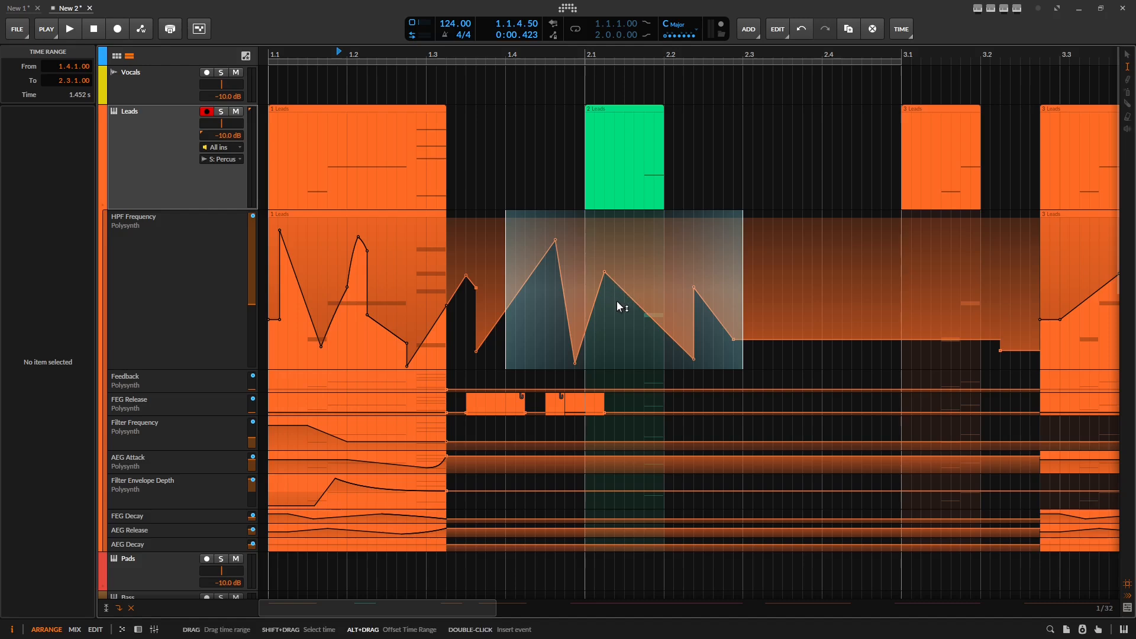
{"action": "left_click_drag", "start_coordinate": [619, 298], "coordinate": [582, 295]}
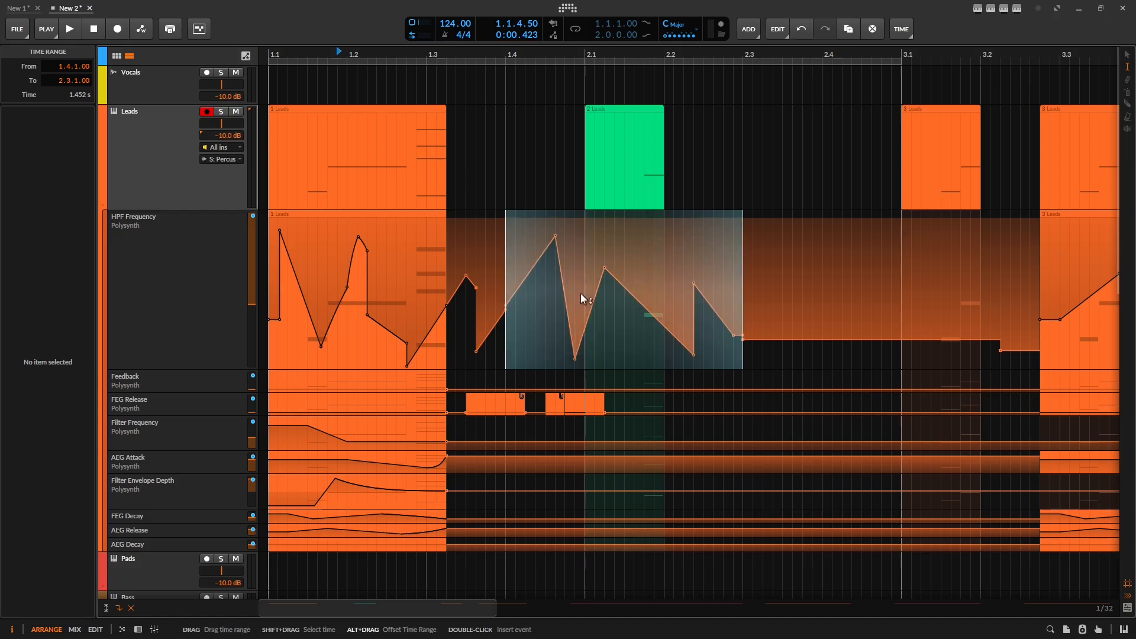
{"action": "left_click", "coordinate": [616, 214]}
{"action": "mouse_move", "coordinate": [616, 215]}
{"action": "left_mouse_down"}
{"action": "mouse_move", "coordinate": [616, 335]}
{"action": "mouse_move", "coordinate": [615, 231]}
{"action": "mouse_move", "coordinate": [615, 293]}
{"action": "mouse_move", "coordinate": [616, 231]}
{"action": "mouse_move", "coordinate": [558, 213]}
{"action": "left_mouse_up"}
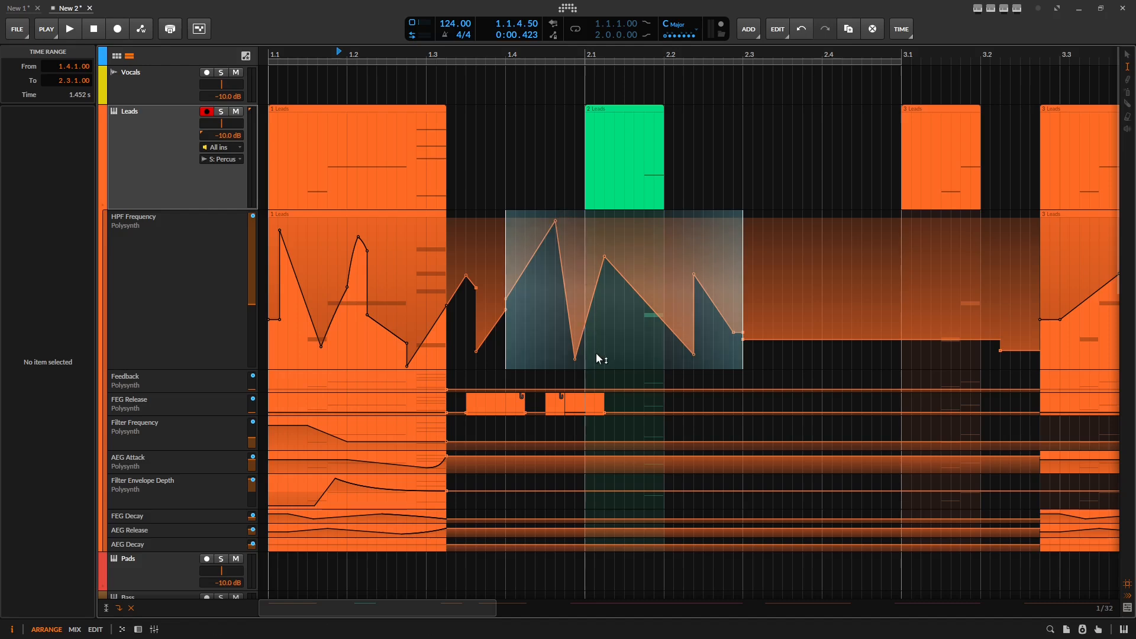
{"action": "mouse_move", "coordinate": [602, 368]}
{"action": "left_mouse_down"}
{"action": "mouse_move", "coordinate": [602, 221]}
{"action": "mouse_move", "coordinate": [602, 367]}
{"action": "mouse_move", "coordinate": [602, 227]}
{"action": "mouse_move", "coordinate": [602, 355]}
{"action": "left_mouse_up"}
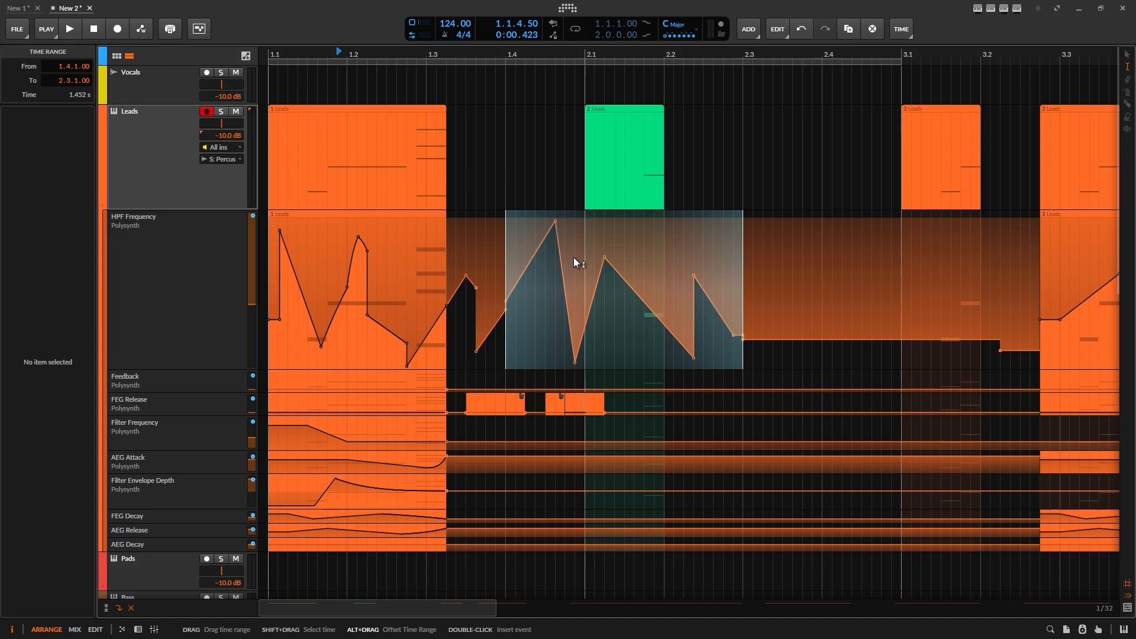
Step: Shear the HPF Frequency automation in the selected time range at its start and end, and fine-tune its offset and vertical scaling
{"action": "left_click_drag", "start_coordinate": [509, 278], "coordinate": [509, 302]}
{"action": "left_click_drag", "start_coordinate": [739, 291], "coordinate": [739, 320]}
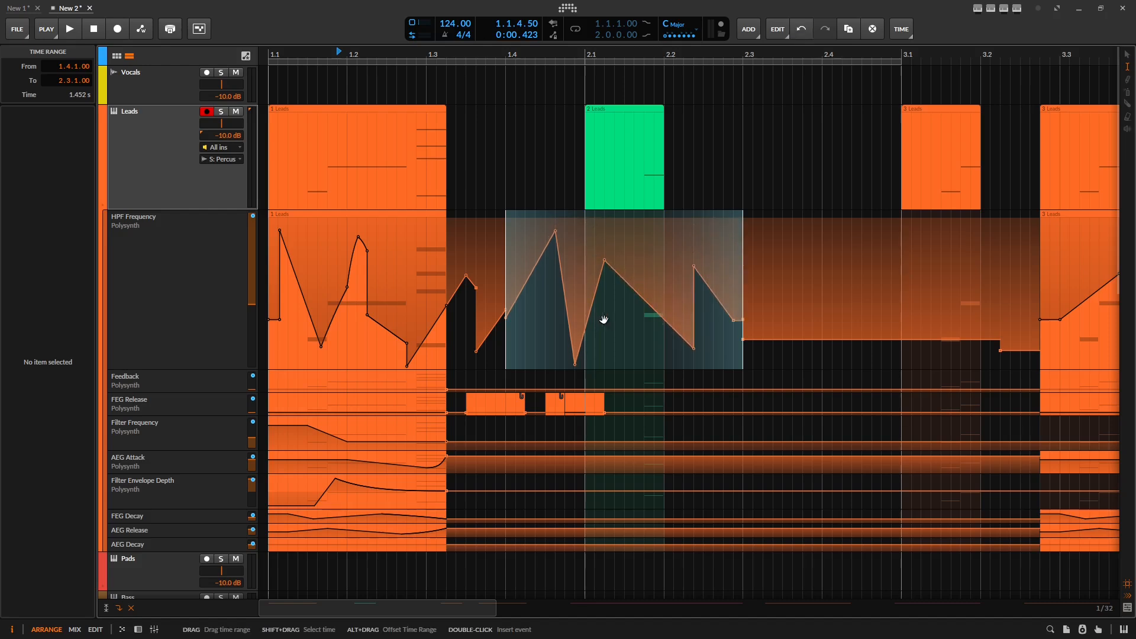
{"action": "mouse_move", "coordinate": [624, 313]}
{"action": "left_mouse_down"}
{"action": "mouse_move", "coordinate": [624, 325]}
{"action": "mouse_move", "coordinate": [623, 279]}
{"action": "mouse_move", "coordinate": [623, 390]}
{"action": "mouse_move", "coordinate": [624, 294]}
{"action": "mouse_move", "coordinate": [624, 311]}
{"action": "left_mouse_up"}
{"action": "mouse_move", "coordinate": [613, 212]}
{"action": "left_mouse_down"}
{"action": "mouse_move", "coordinate": [612, 237]}
{"action": "mouse_move", "coordinate": [612, 204]}
{"action": "left_mouse_up"}
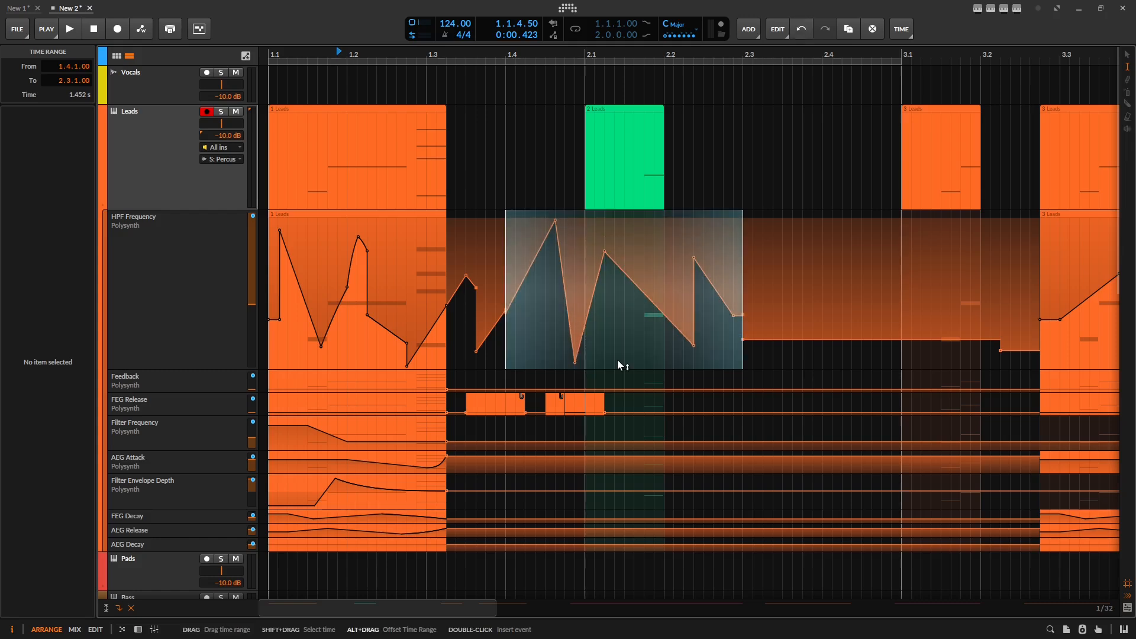
{"action": "mouse_move", "coordinate": [618, 361]}
{"action": "left_mouse_down"}
{"action": "mouse_move", "coordinate": [618, 316]}
{"action": "mouse_move", "coordinate": [619, 371]}
{"action": "left_mouse_up"}
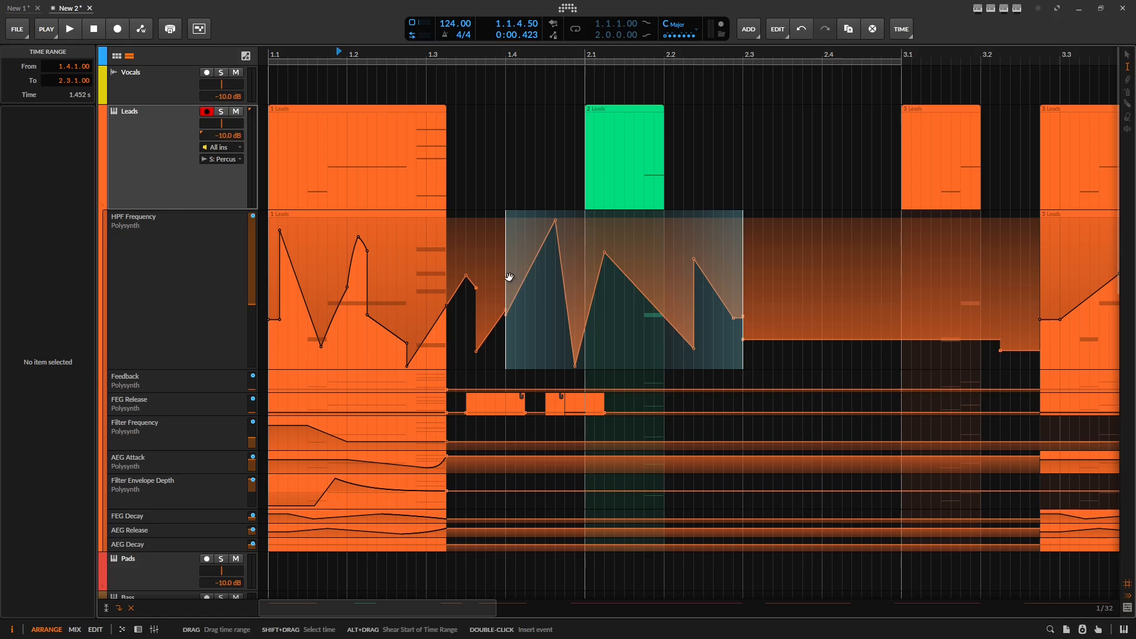
{"action": "mouse_move", "coordinate": [506, 274]}
{"action": "left_mouse_down"}
{"action": "mouse_move", "coordinate": [507, 237]}
{"action": "mouse_move", "coordinate": [506, 284]}
{"action": "mouse_move", "coordinate": [506, 267]}
{"action": "mouse_move", "coordinate": [515, 274]}
{"action": "left_mouse_up"}
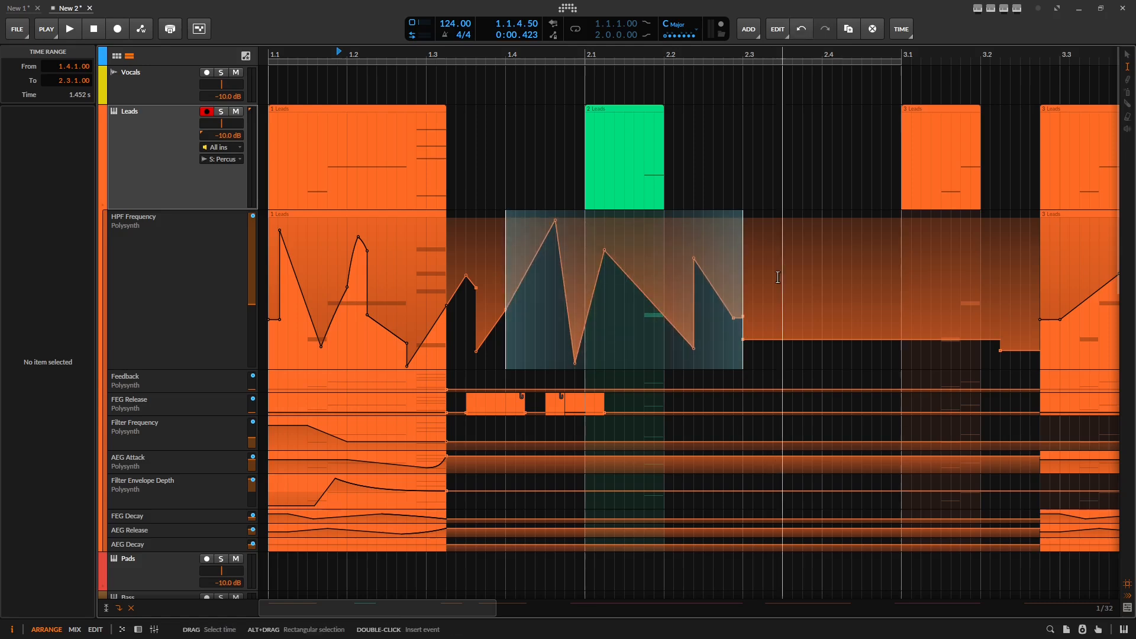
{"action": "left_click_drag", "start_coordinate": [734, 290], "coordinate": [691, 264]}
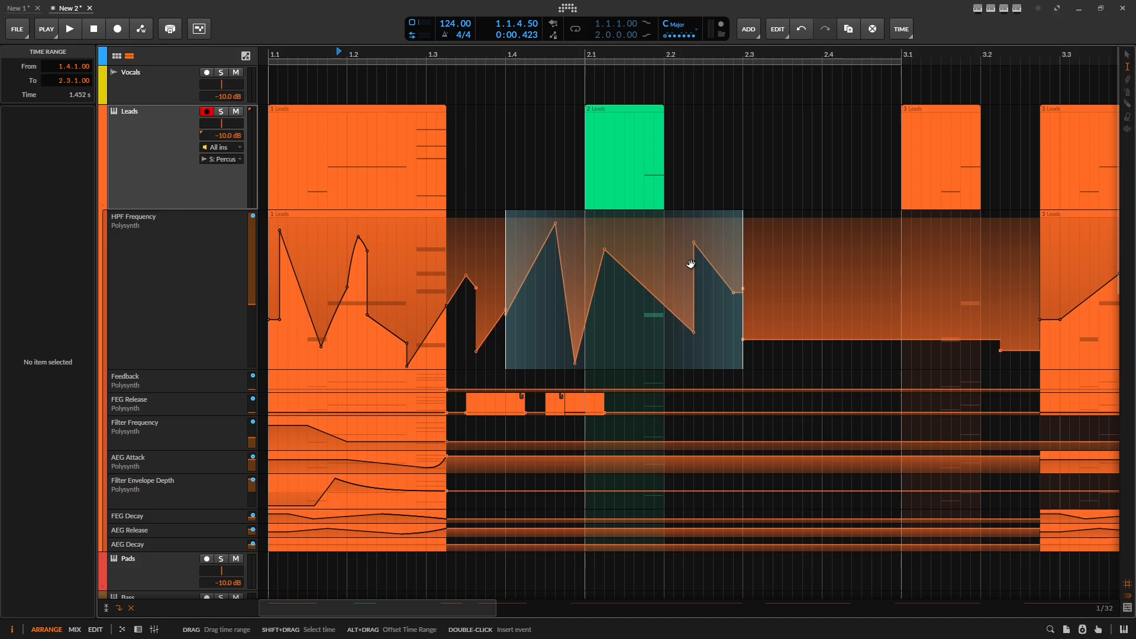
Step: Turn the HPF Frequency range from 1.4 to 2.3 into an automation clip, and add a held point at 2.3.4.00
{"action": "left_click", "coordinate": [763, 284]}
{"action": "key", "text": "1"}
{"action": "left_click_drag", "start_coordinate": [510, 219], "coordinate": [738, 372]}
{"action": "left_click", "coordinate": [803, 340]}
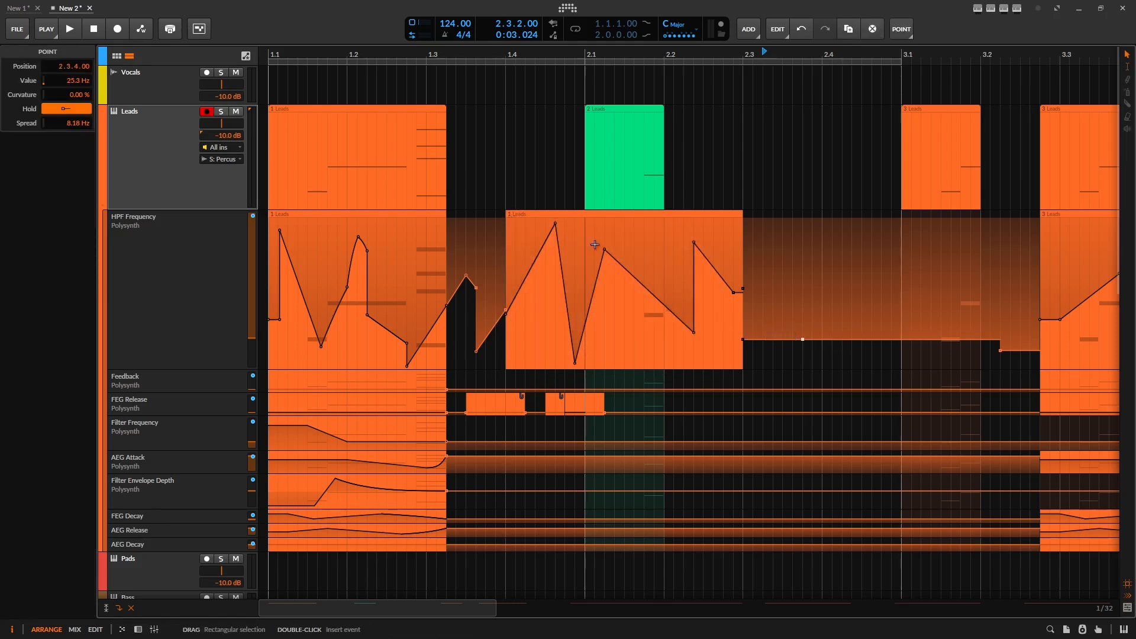
Step: Try moving the peak point after 2.1 in the new HPF Frequency clip later in time, and undo each move
{"action": "left_click_drag", "start_coordinate": [604, 250], "coordinate": [664, 271]}
{"action": "left_click", "coordinate": [802, 29]}
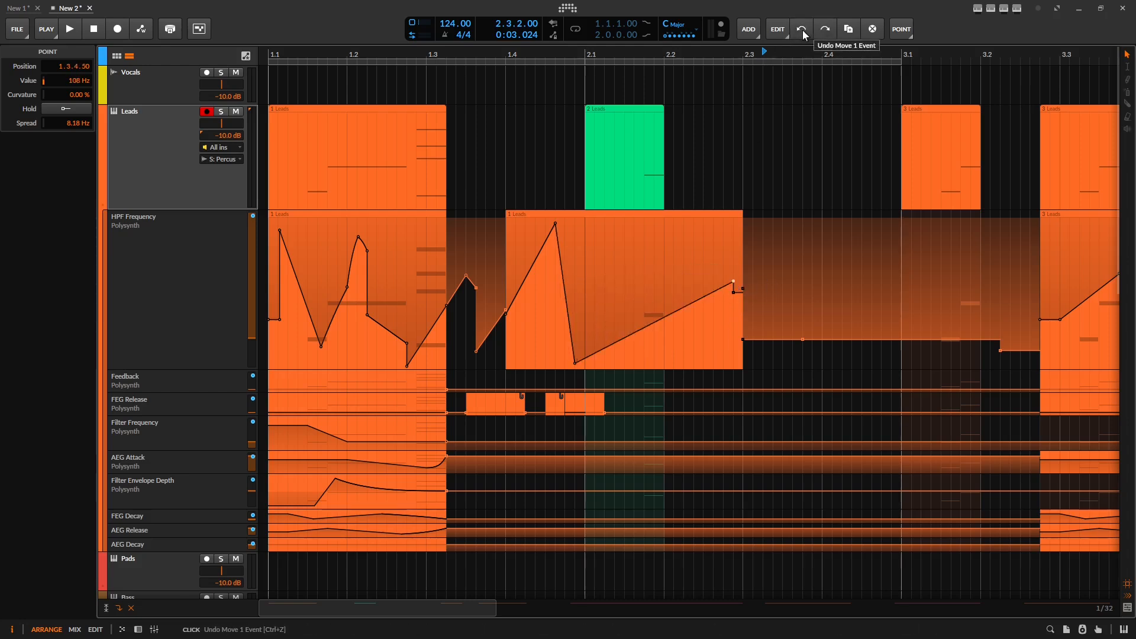
{"action": "left_click", "coordinate": [801, 30]}
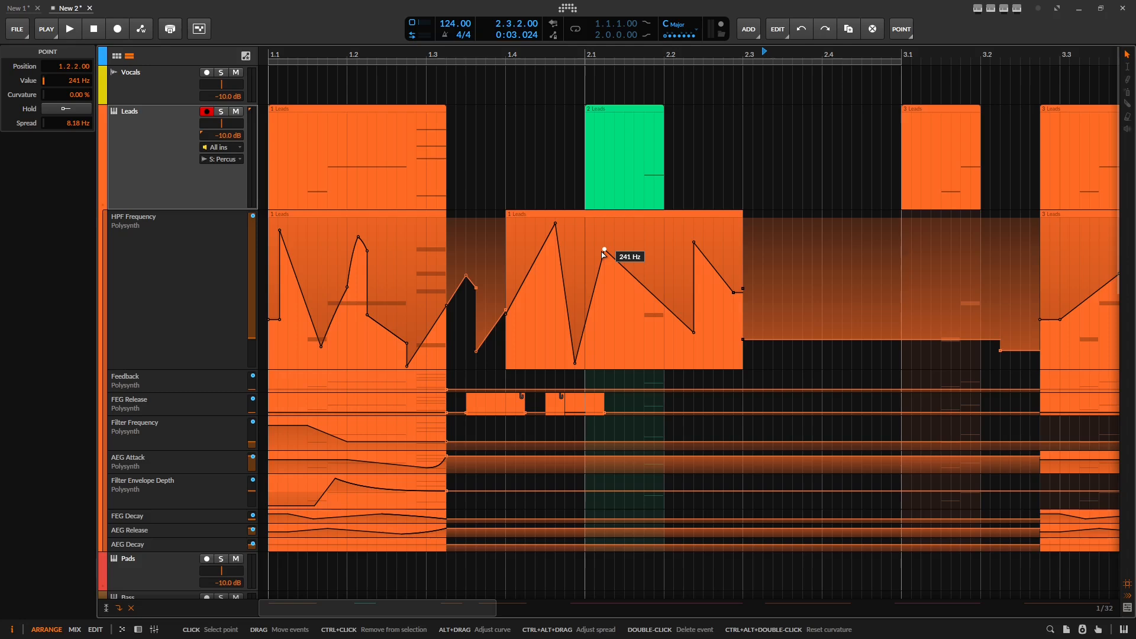
{"action": "left_click_drag", "start_coordinate": [86, 67], "coordinate": [86, 36]}
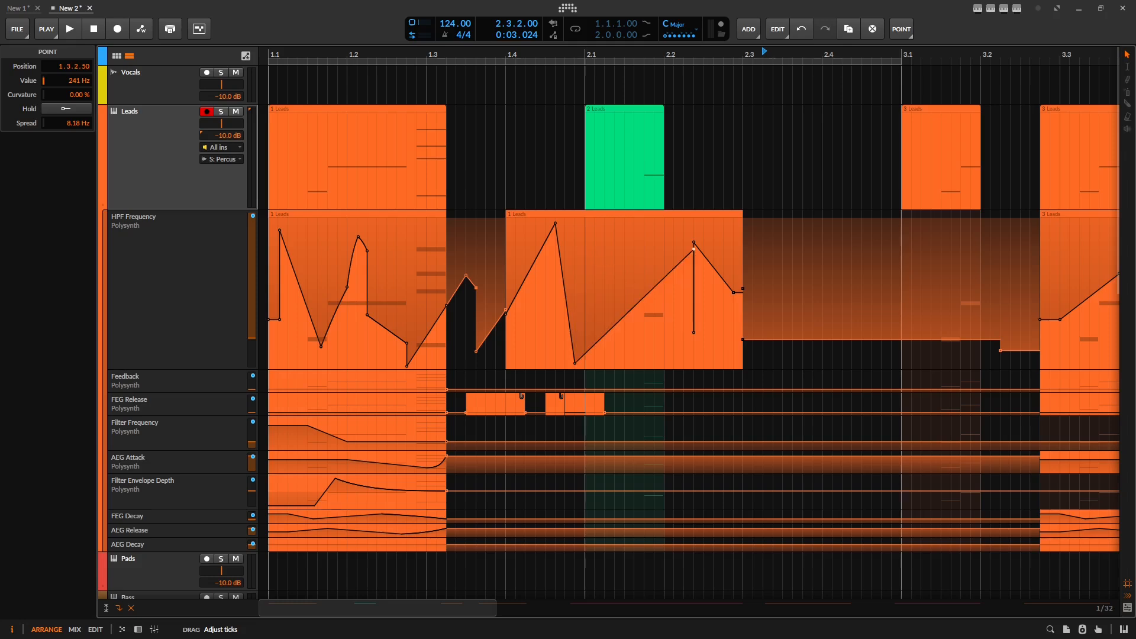
{"action": "left_click", "coordinate": [805, 29]}
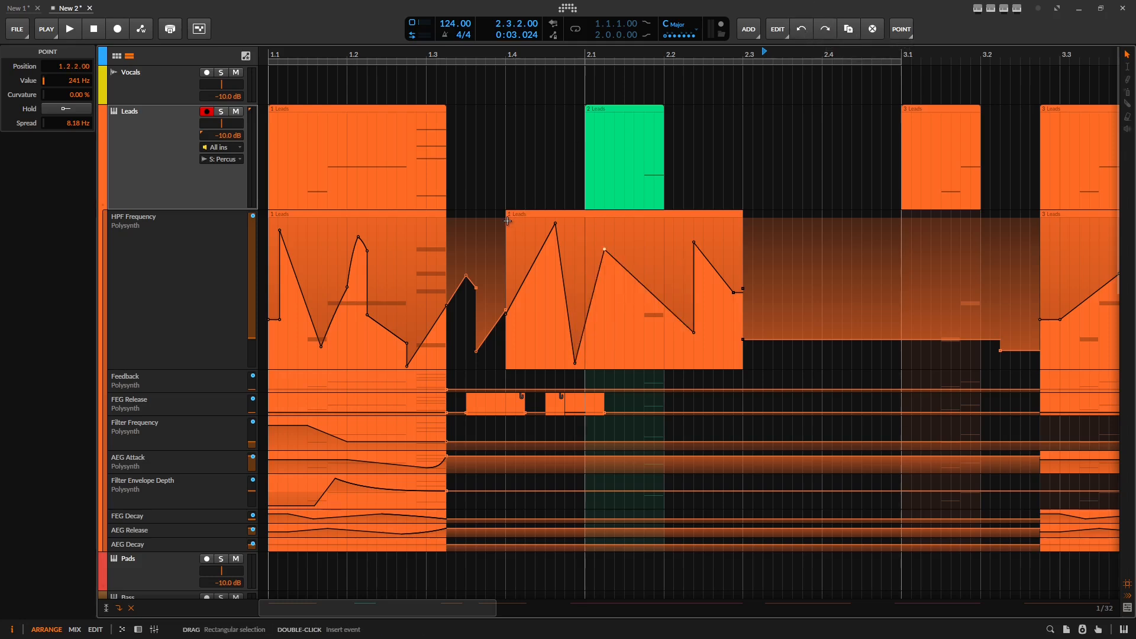
Step: Select the six inner points of the HPF Frequency clip at 1.4 and set their curvature to -74.0 %
{"action": "left_click_drag", "start_coordinate": [507, 221], "coordinate": [741, 363]}
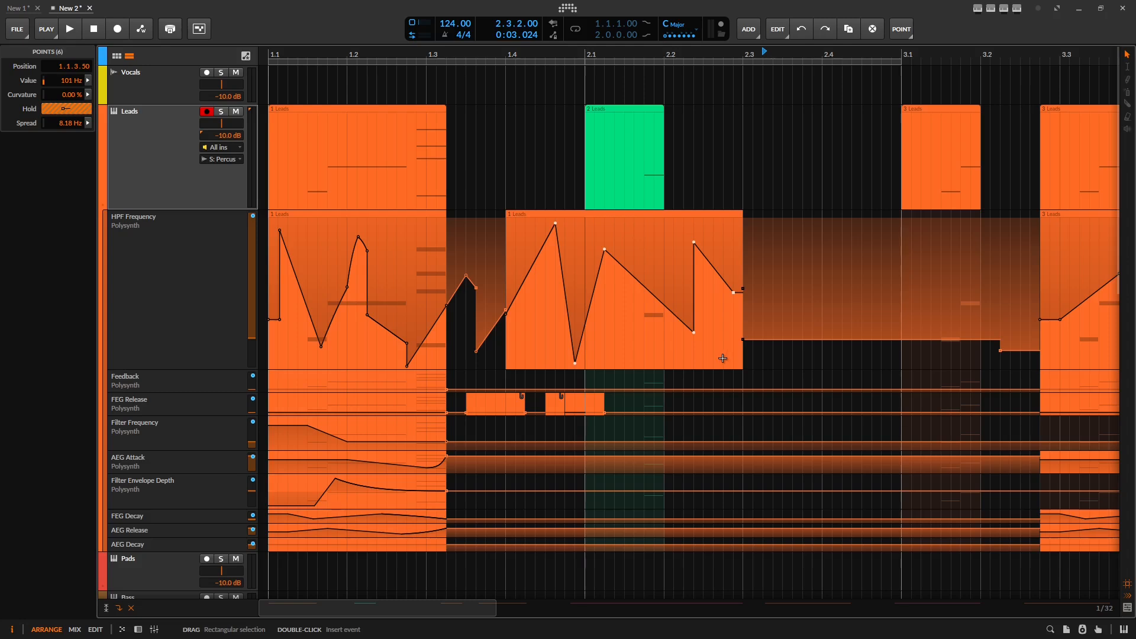
{"action": "left_click_drag", "start_coordinate": [87, 97], "coordinate": [86, 121]}
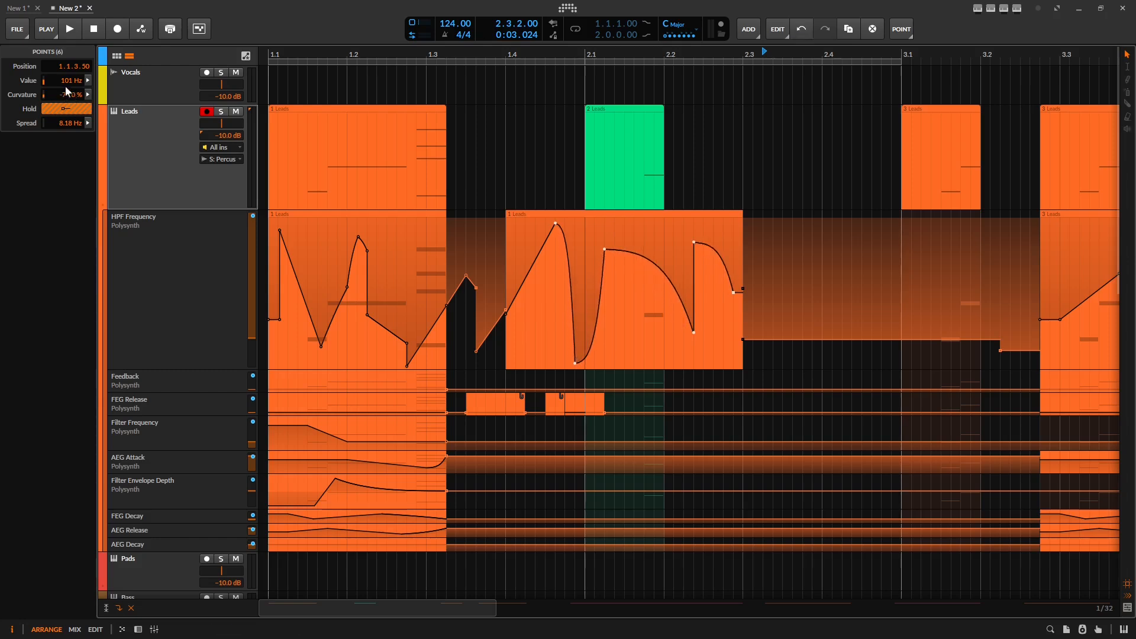
Step: Vary the curvature of the six selected points with the histogram's Scale and Chaos, giving a mean of -16.8 %
{"action": "left_click", "coordinate": [88, 95]}
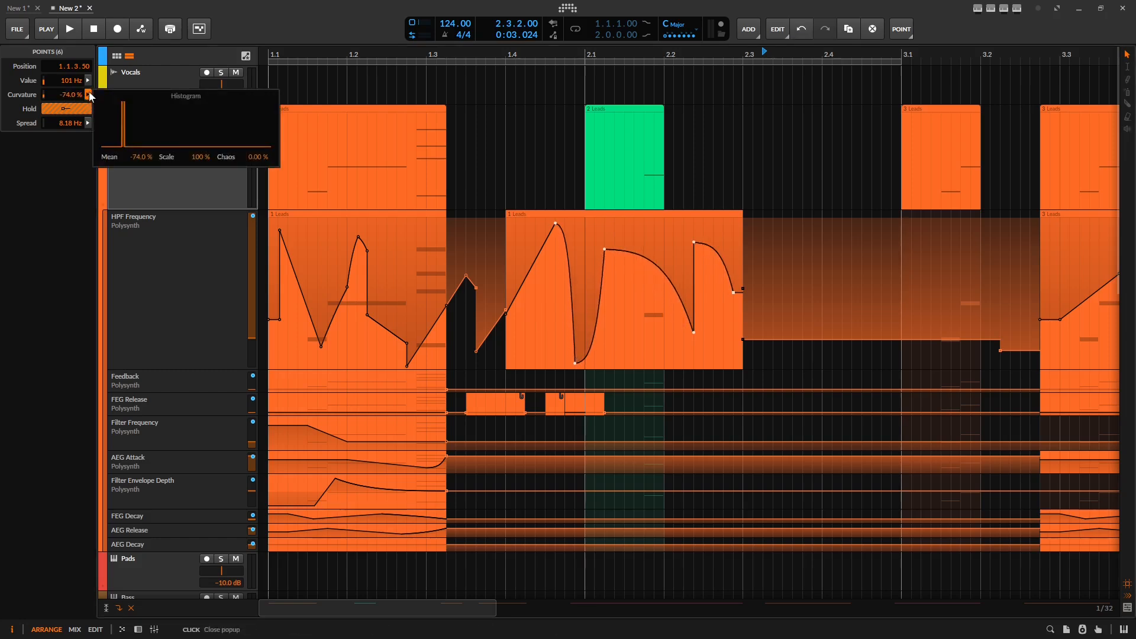
{"action": "left_click_drag", "start_coordinate": [199, 158], "coordinate": [141, 137]}
{"action": "left_click_drag", "start_coordinate": [255, 157], "coordinate": [256, 126]}
{"action": "left_click_drag", "start_coordinate": [197, 157], "coordinate": [141, 128]}
{"action": "left_click", "coordinate": [257, 157]}
{"action": "left_click", "coordinate": [81, 184]}
Step: Lower the six selected points to a mean value of 84.6 Hz, and scatter their values with the histogram's Chaos
{"action": "mouse_move", "coordinate": [76, 82]}
{"action": "left_mouse_down"}
{"action": "mouse_move", "coordinate": [76, 60]}
{"action": "mouse_move", "coordinate": [75, 107]}
{"action": "mouse_move", "coordinate": [76, 89]}
{"action": "left_mouse_up"}
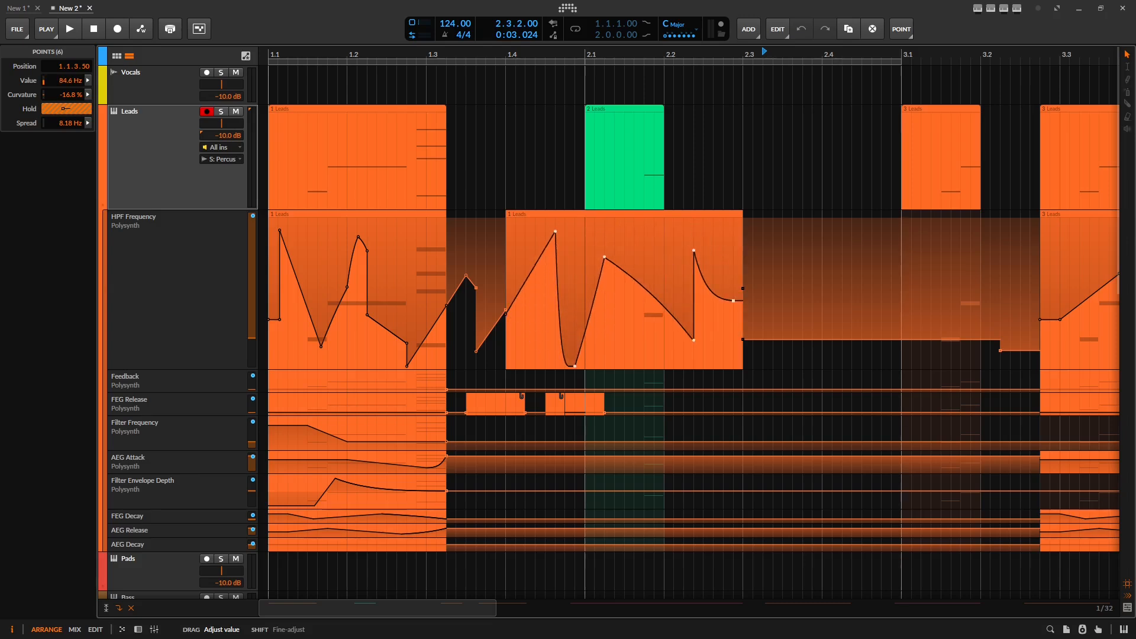
{"action": "left_click", "coordinate": [88, 83]}
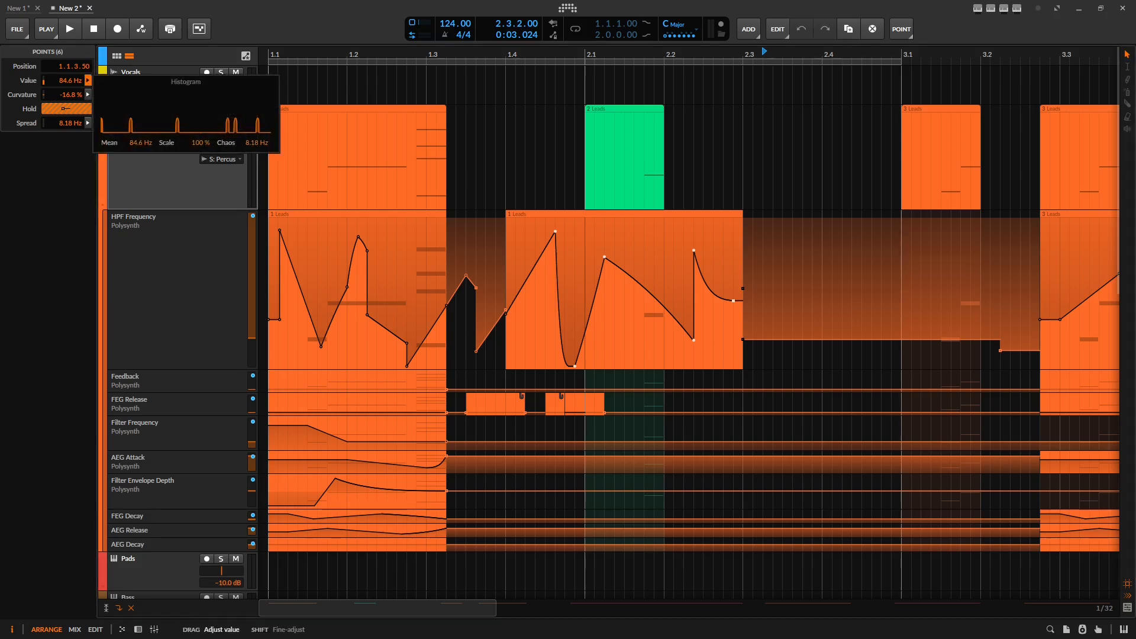
{"action": "left_click_drag", "start_coordinate": [257, 143], "coordinate": [257, 158]}
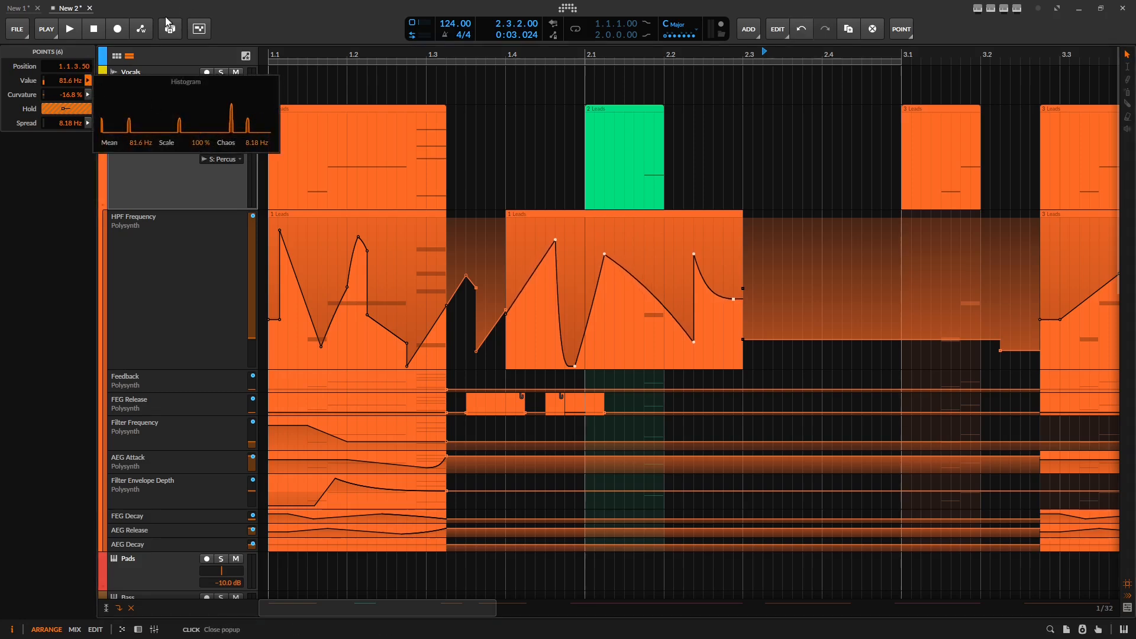
{"action": "left_click", "coordinate": [40, 175]}
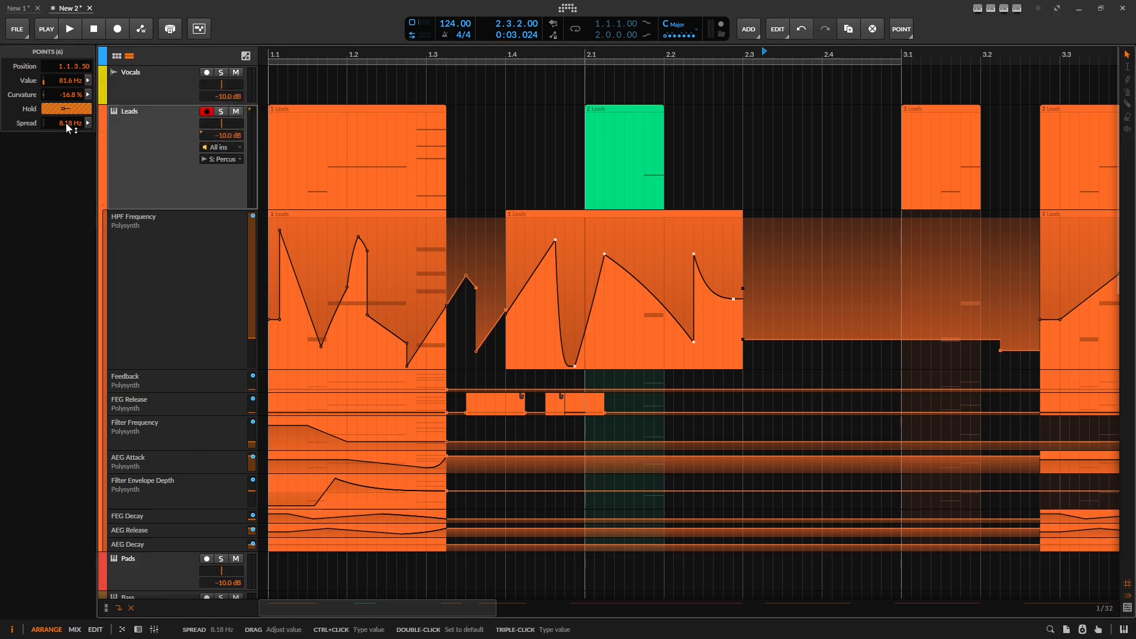
Step: Raise the Spread of the six selected points to a mean of about 22.9 Hz, and vary it with the histogram's Chaos
{"action": "left_click_drag", "start_coordinate": [62, 123], "coordinate": [62, 112]}
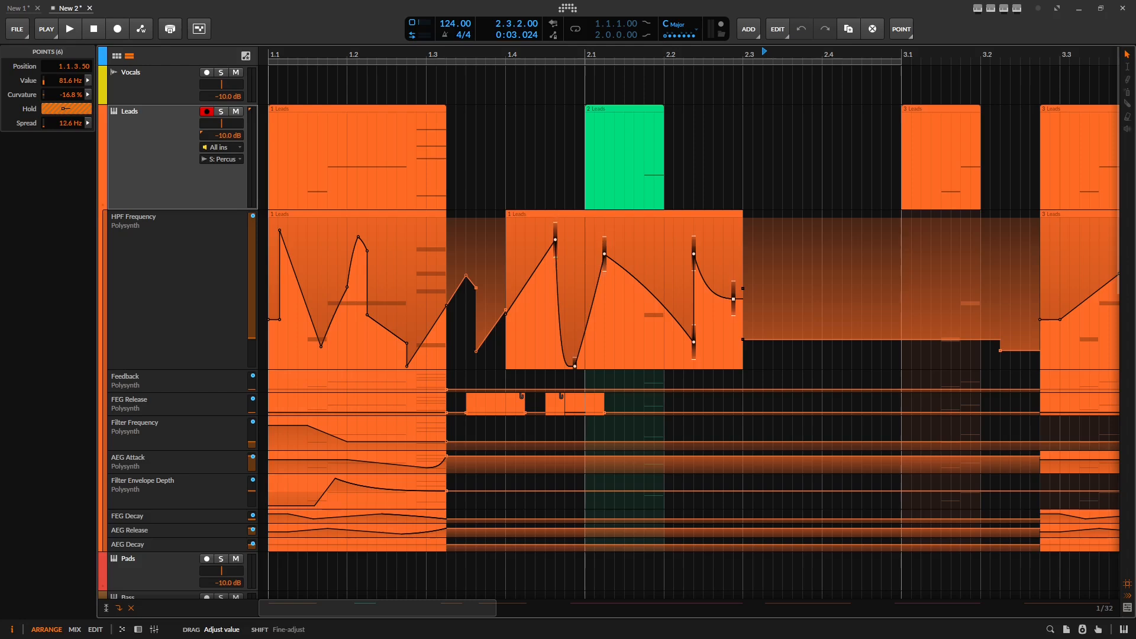
{"action": "left_click_drag", "start_coordinate": [62, 110], "coordinate": [63, 123]}
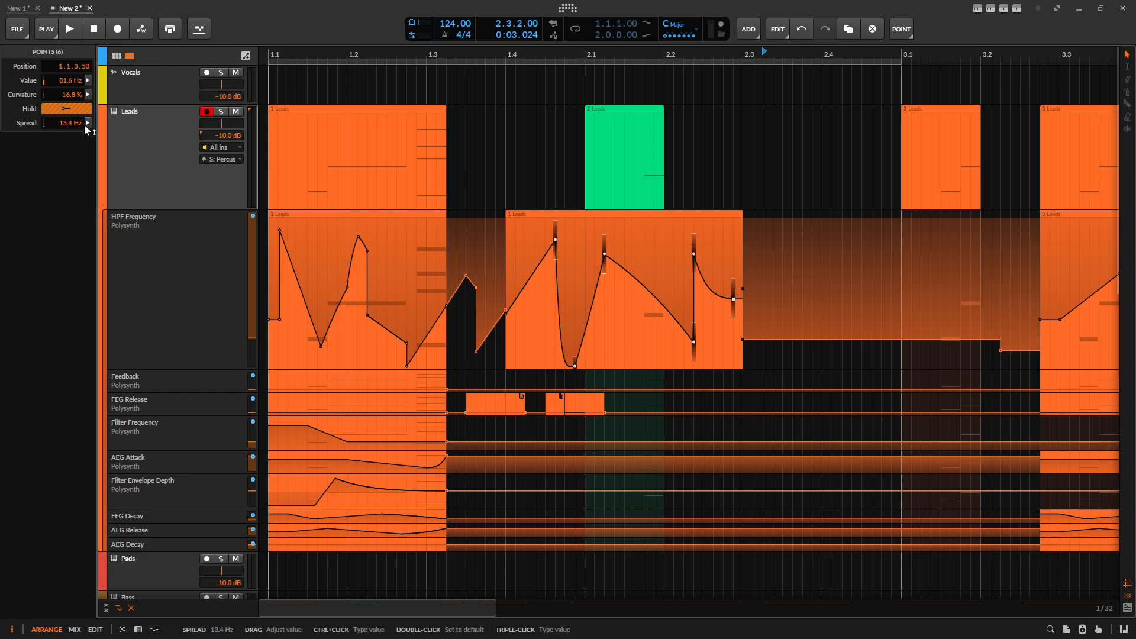
{"action": "left_click", "coordinate": [87, 123]}
{"action": "left_click_drag", "start_coordinate": [256, 185], "coordinate": [257, 183]}
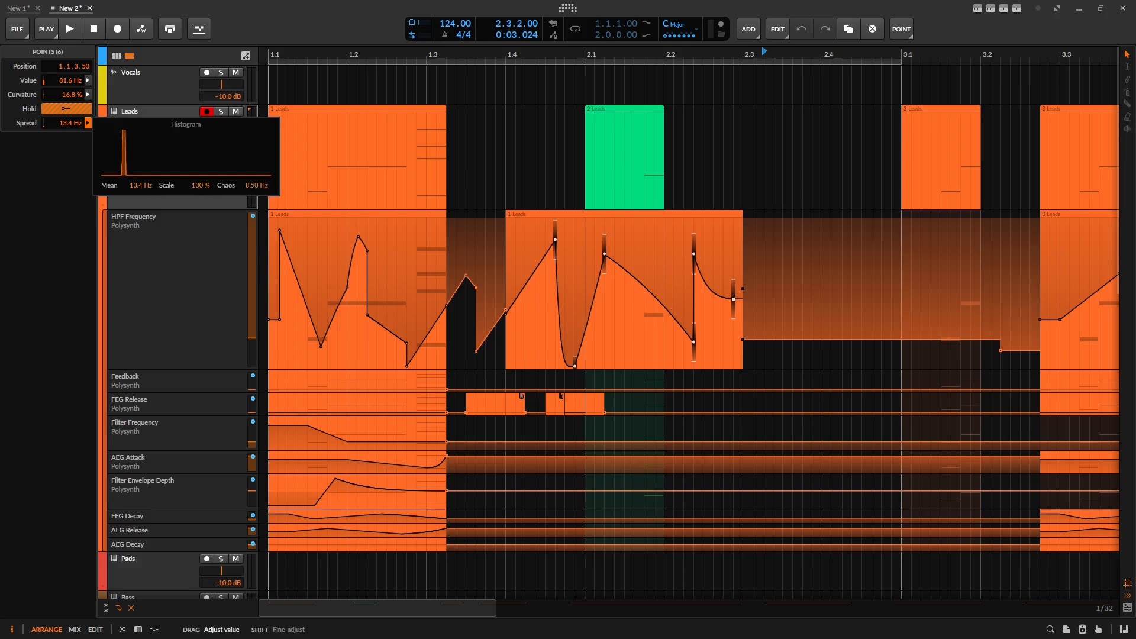
{"action": "left_click_drag", "start_coordinate": [141, 185], "coordinate": [163, 25]}
{"action": "left_click_drag", "start_coordinate": [255, 186], "coordinate": [254, 161]}
{"action": "left_click", "coordinate": [515, 179]}
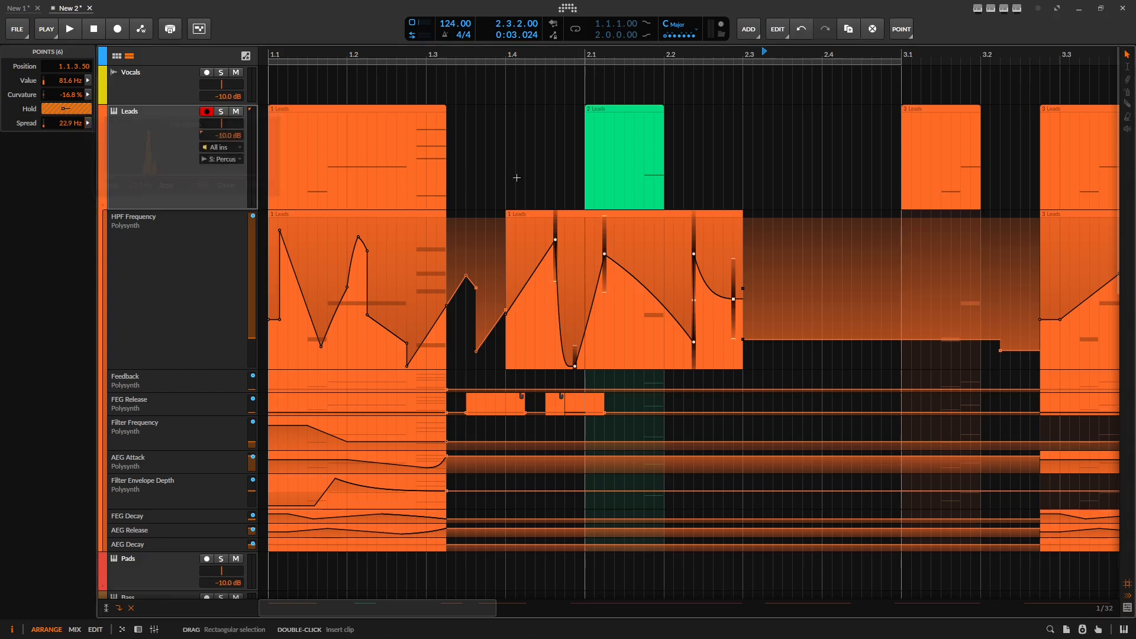
Step: Select the HPF Frequency clip at 1.4.1.00 and replace its Random seed with a fixed generated seed
{"action": "left_click", "coordinate": [578, 216]}
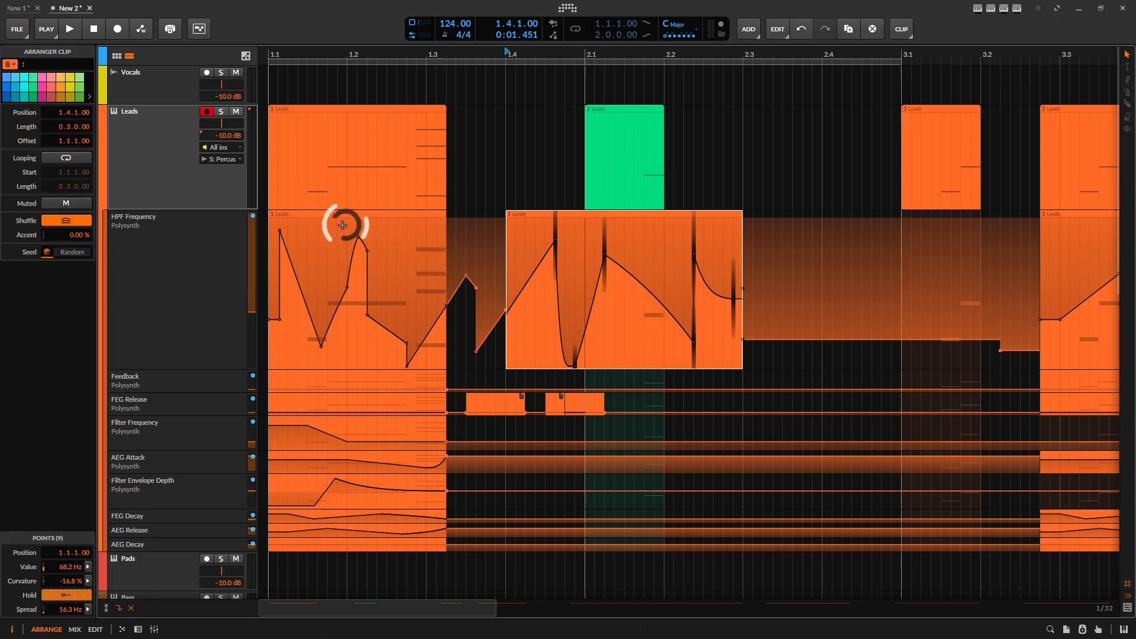
{"action": "left_click", "coordinate": [72, 252]}
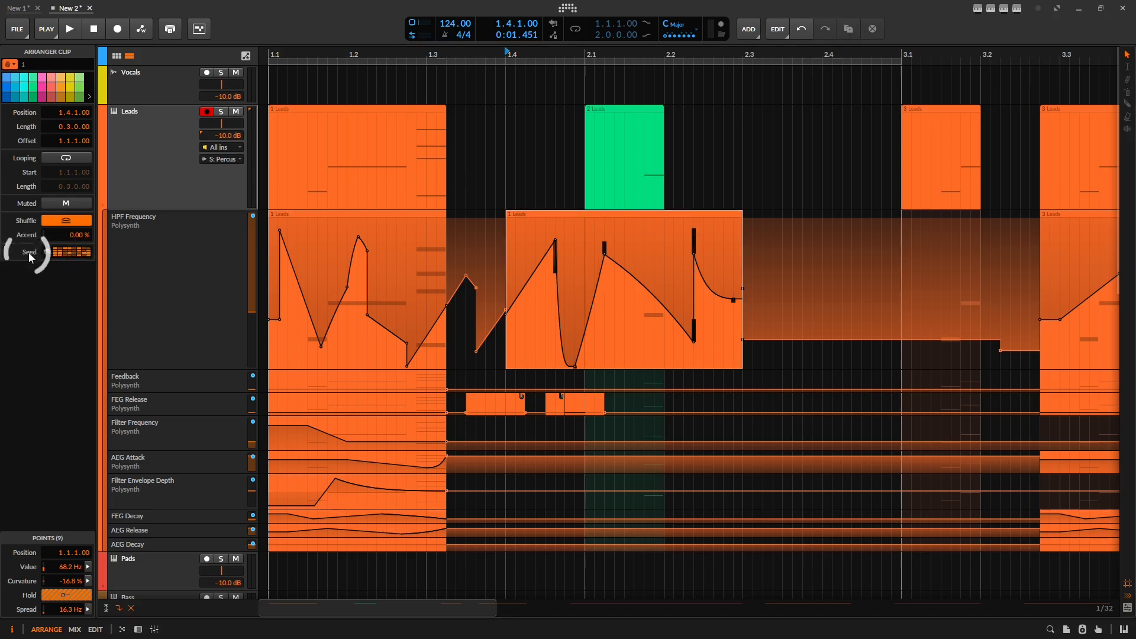
{"action": "left_click", "coordinate": [46, 254]}
{"action": "left_click", "coordinate": [71, 252]}
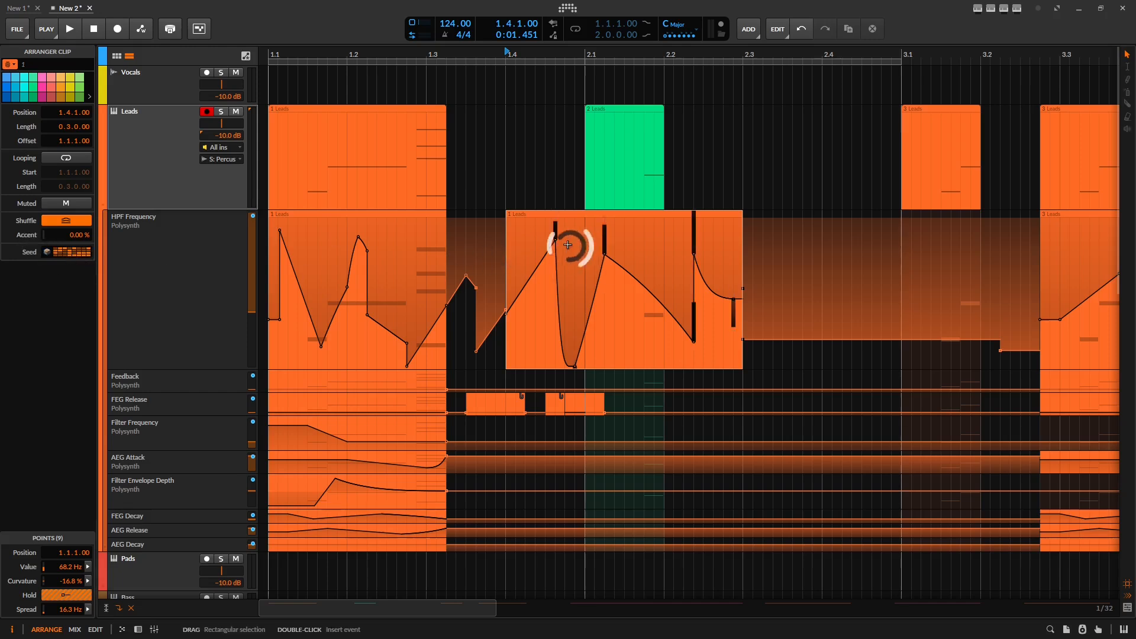
Step: Regenerate the clip's seed repeatedly to produce different spread offsets on its HPF Frequency points
{"action": "left_click", "coordinate": [78, 251]}
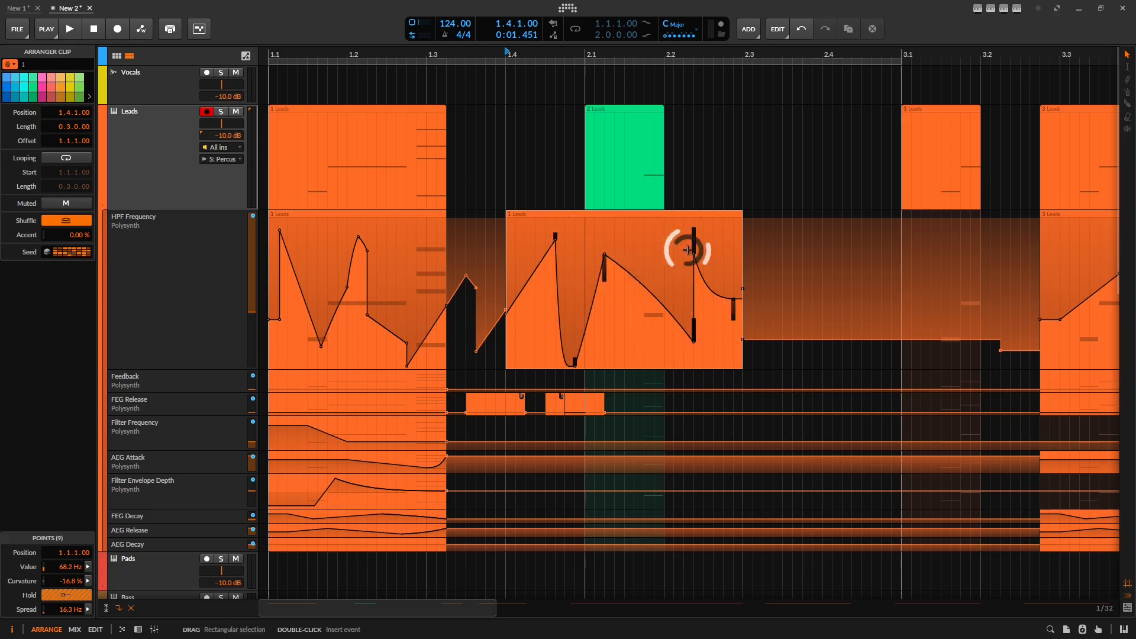
{"action": "left_click", "coordinate": [66, 254]}
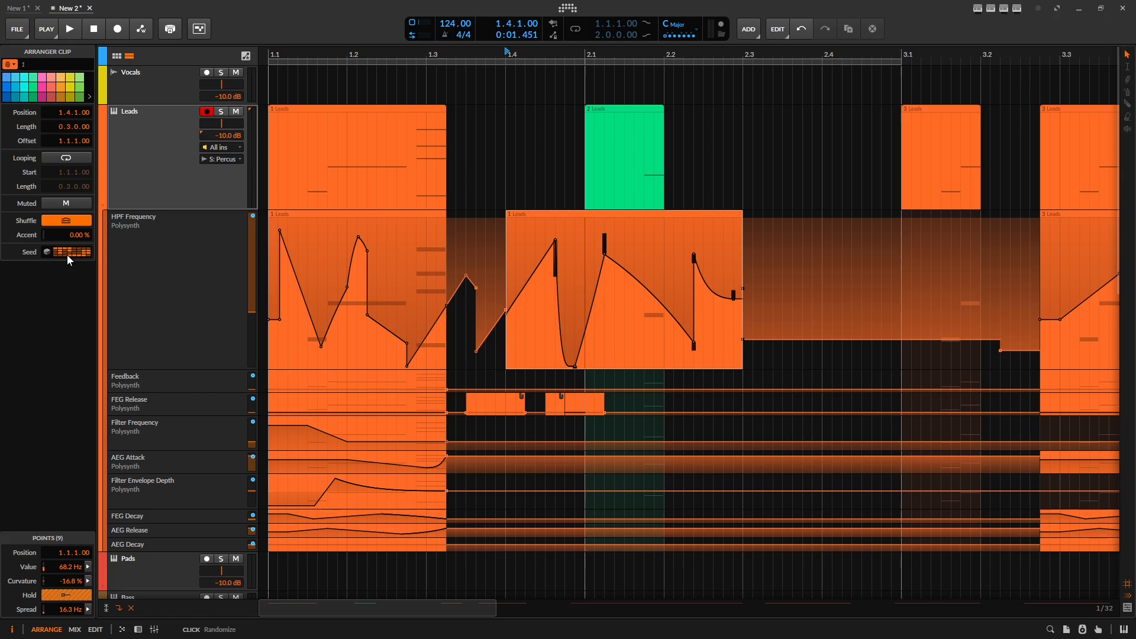
{"action": "left_click", "coordinate": [66, 254]}
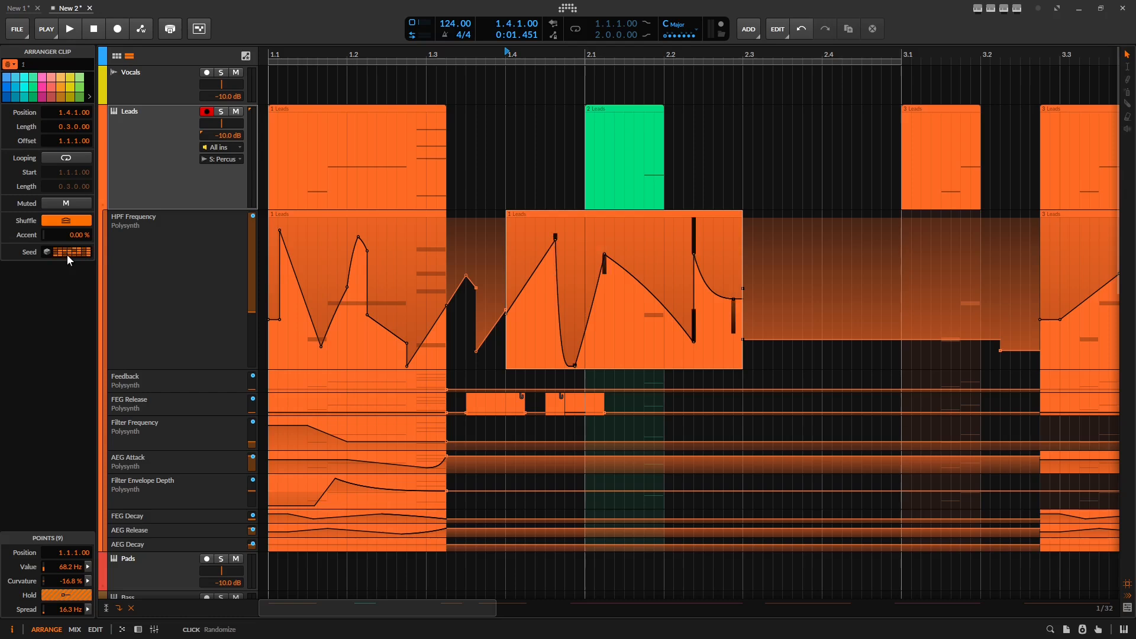
{"action": "left_click", "coordinate": [66, 254]}
{"action": "left_click", "coordinate": [66, 255]}
{"action": "left_click", "coordinate": [71, 251]}
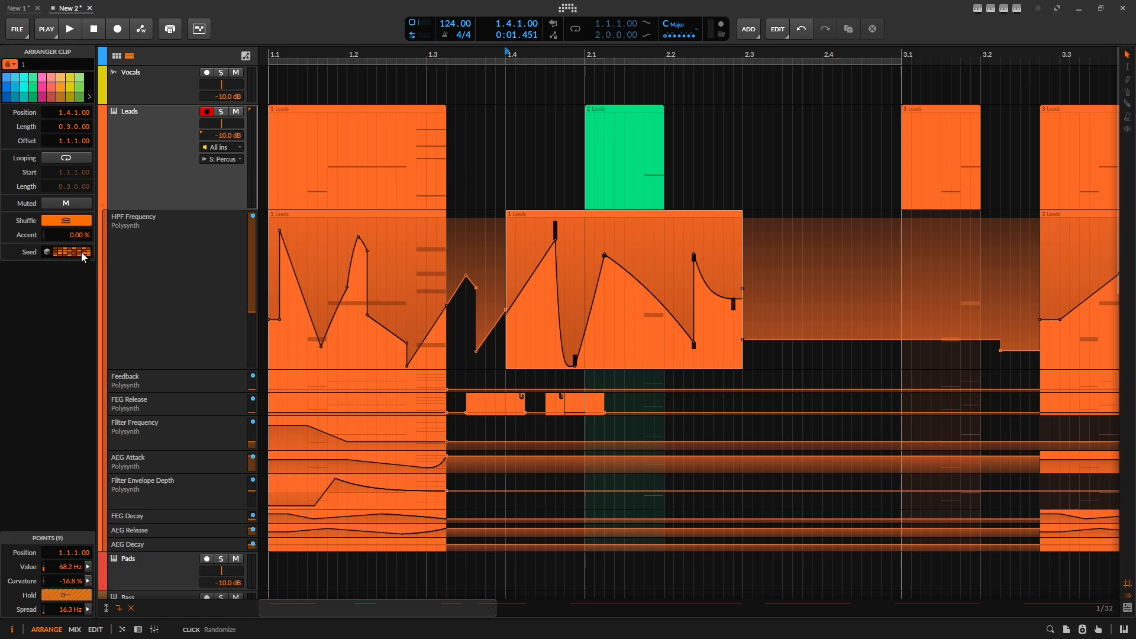
{"action": "left_click", "coordinate": [67, 254]}
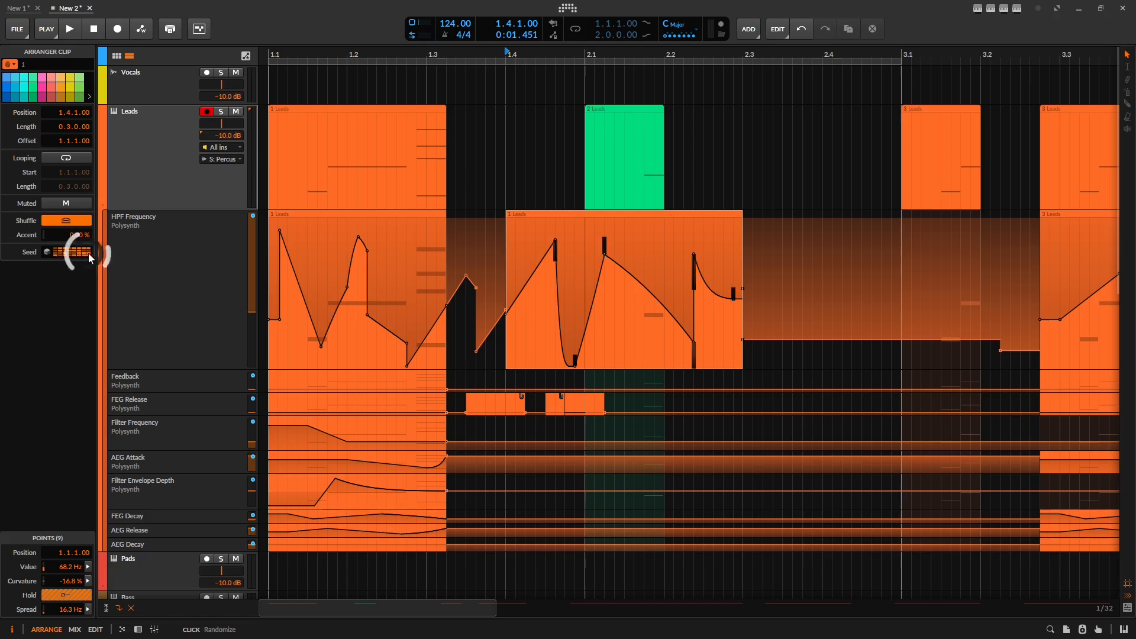
{"action": "left_click", "coordinate": [79, 255]}
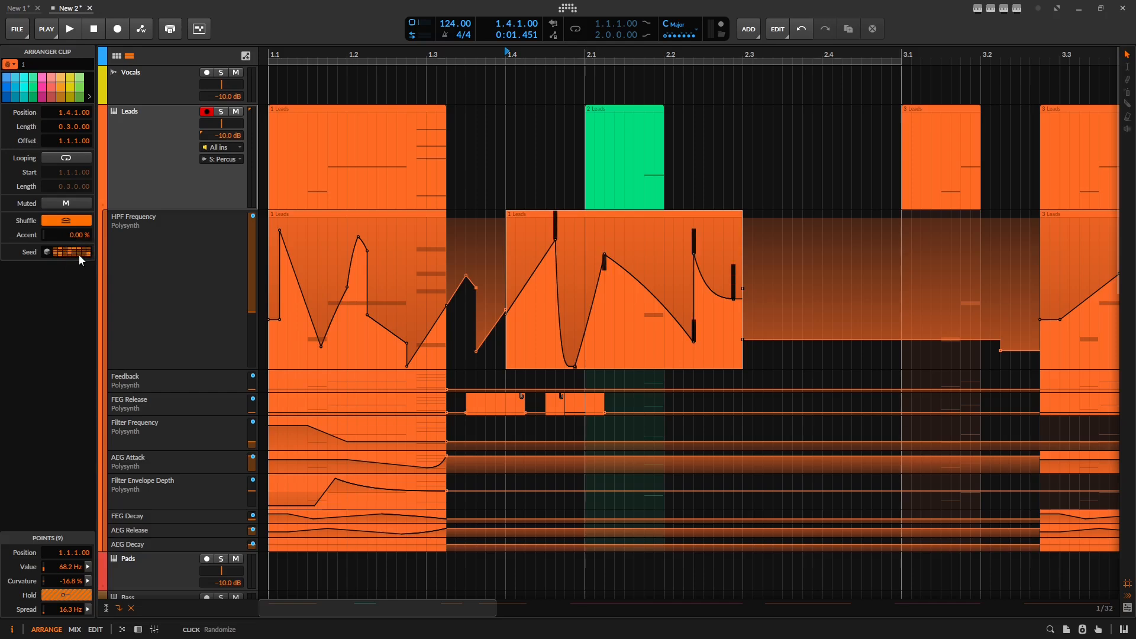
{"action": "left_click", "coordinate": [79, 254]}
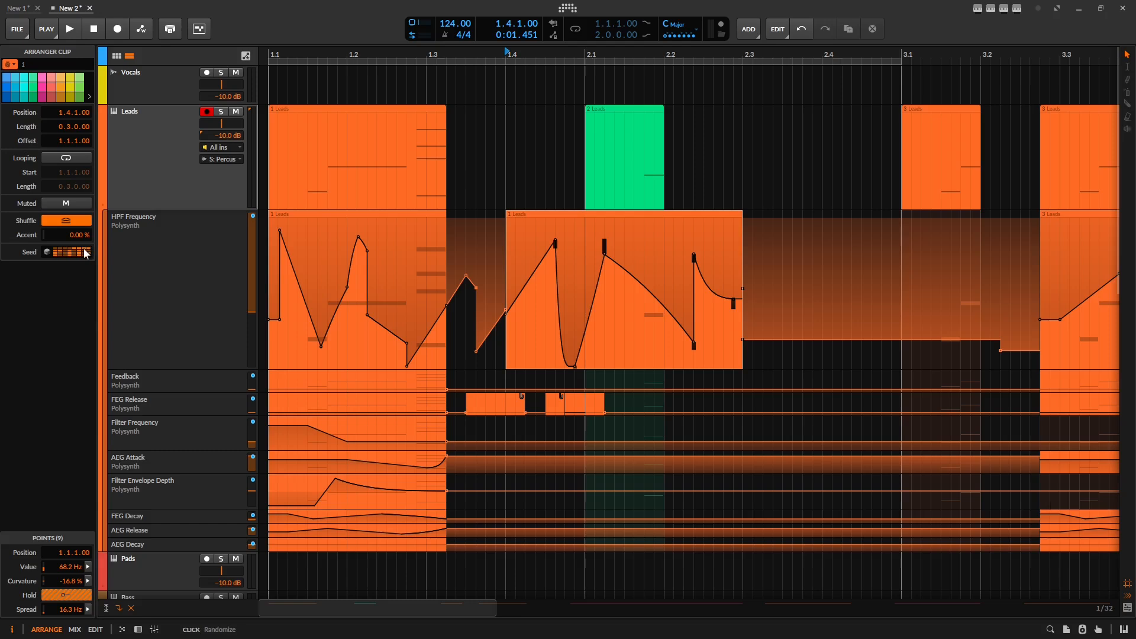
{"action": "left_click", "coordinate": [83, 251]}
{"action": "left_click", "coordinate": [75, 253]}
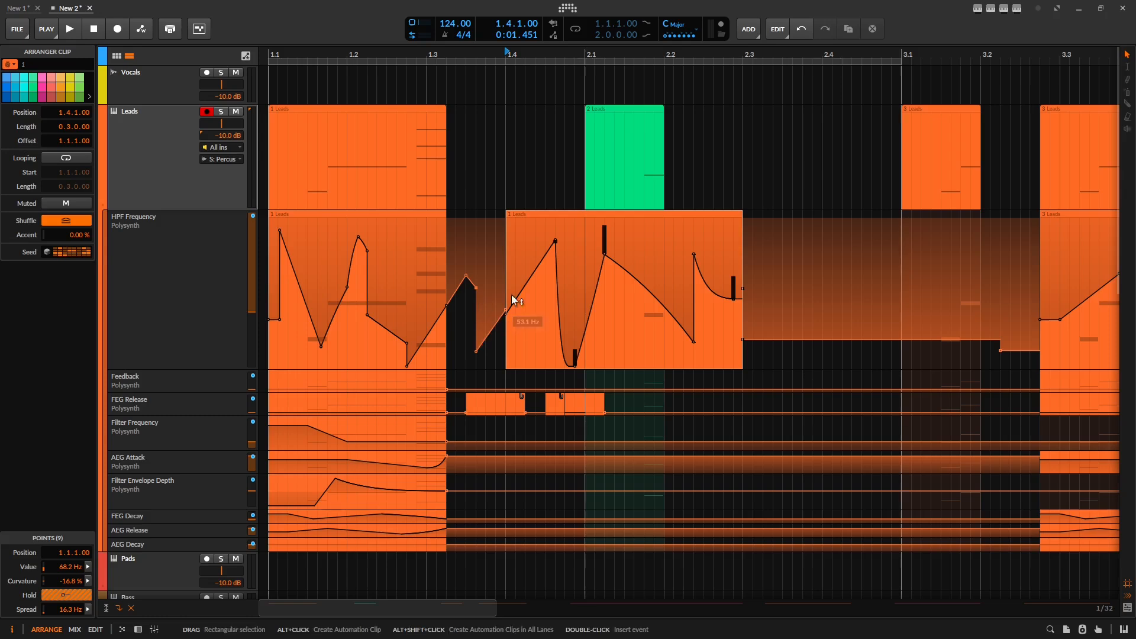
Step: Select the nine HPF Frequency points inside the first Leads clip
{"action": "left_click_drag", "start_coordinate": [770, 259], "coordinate": [782, 259]}
{"action": "left_click_drag", "start_coordinate": [521, 261], "coordinate": [462, 258]}
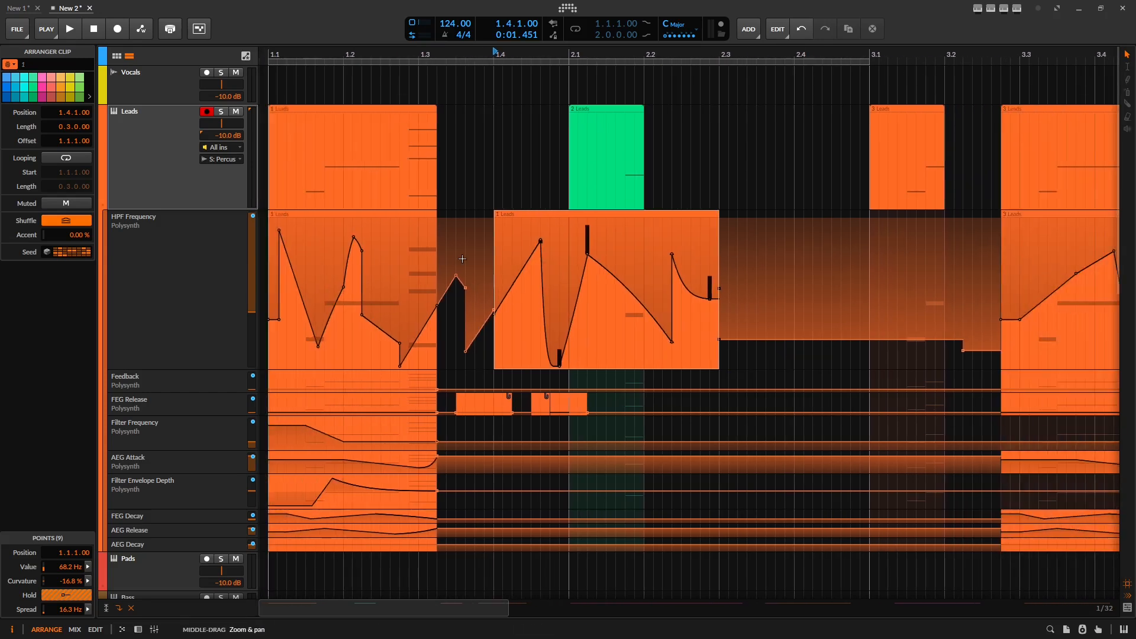
{"action": "left_click", "coordinate": [351, 218]}
{"action": "left_click_drag", "start_coordinate": [270, 222], "coordinate": [422, 370]}
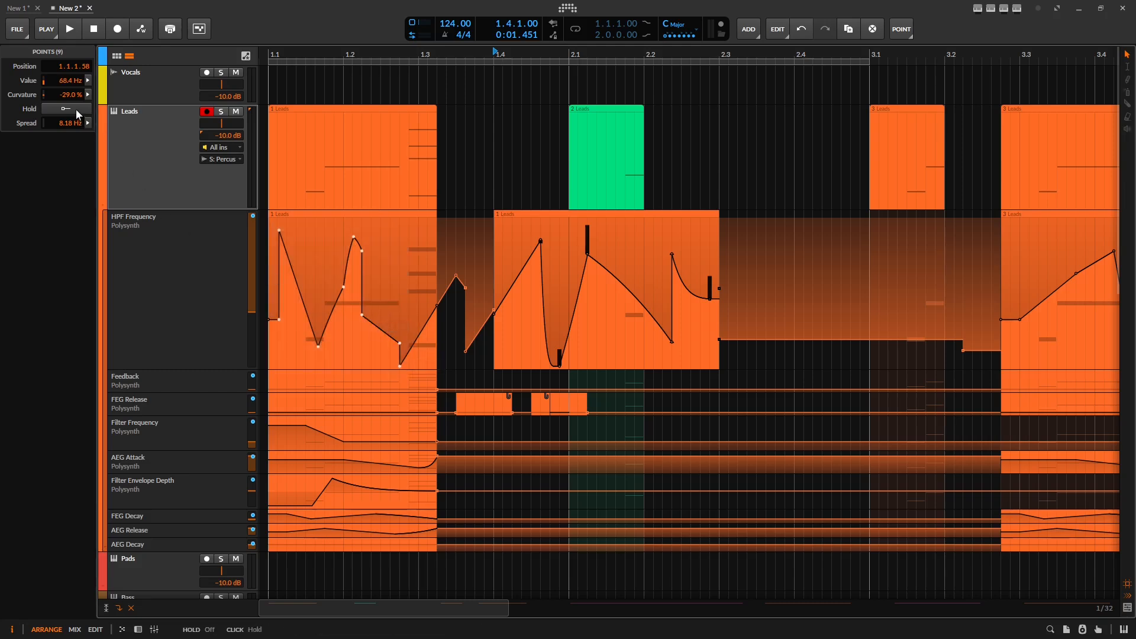
Step: Toggle Hold on and off twice for the nine selected HPF Frequency points
{"action": "left_click", "coordinate": [75, 110]}
{"action": "left_click", "coordinate": [81, 111]}
{"action": "left_click", "coordinate": [79, 109]}
{"action": "left_click", "coordinate": [80, 111]}
{"action": "left_click_drag", "start_coordinate": [279, 53], "coordinate": [279, 118]}
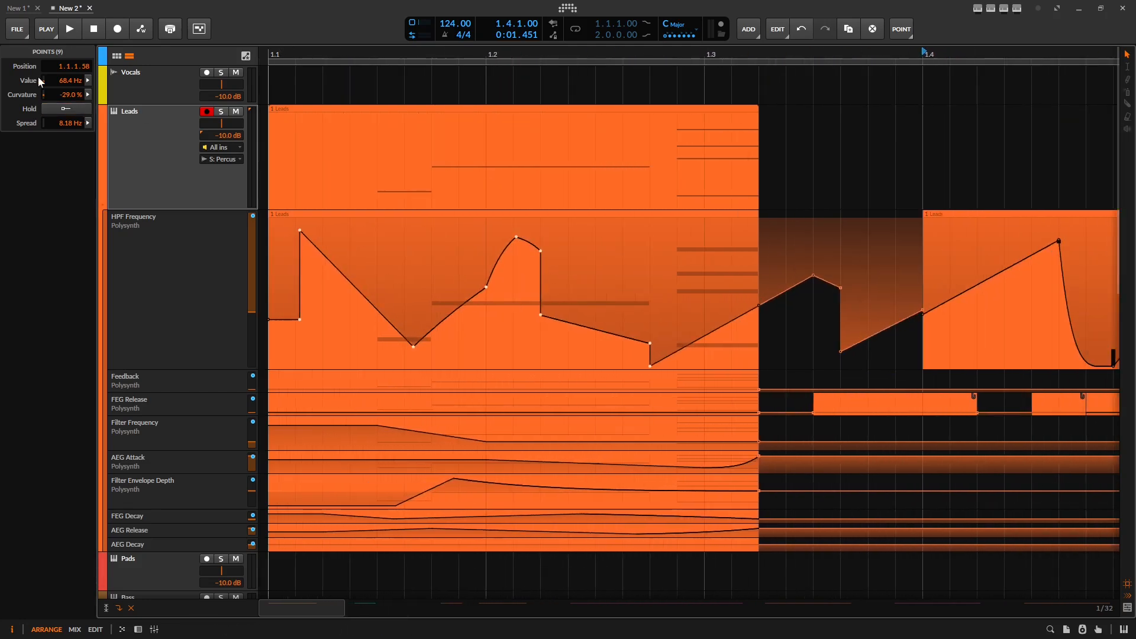
Step: Toggle Hold on and off four more times for the nine selected HPF Frequency points
{"action": "left_click", "coordinate": [65, 109]}
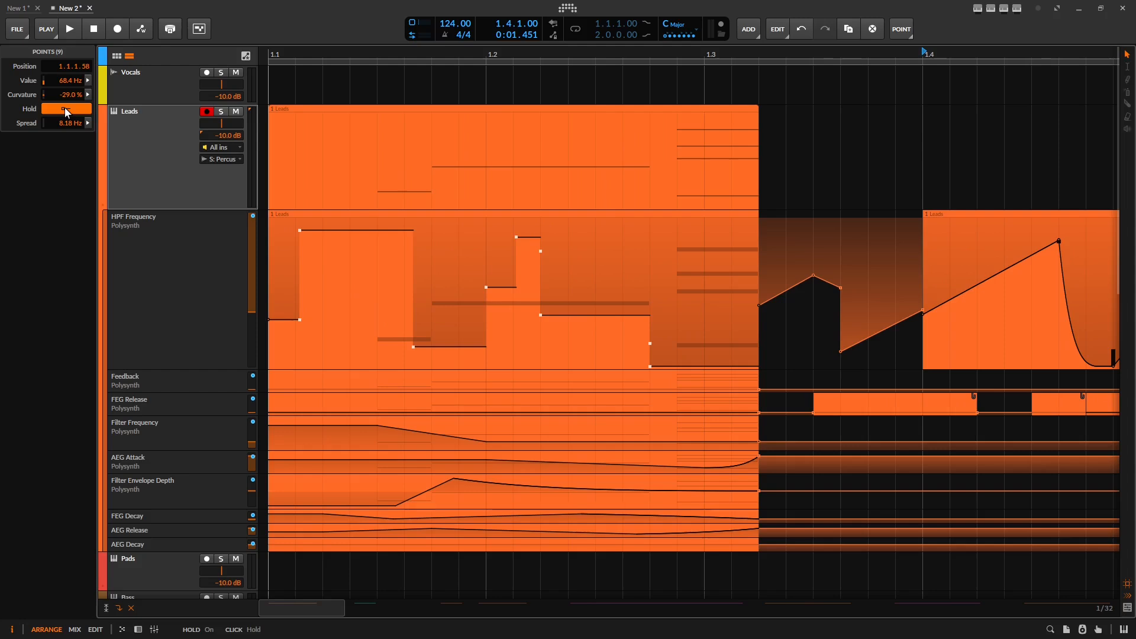
{"action": "left_click", "coordinate": [65, 109]}
{"action": "left_click", "coordinate": [65, 109]}
{"action": "left_click", "coordinate": [65, 109]}
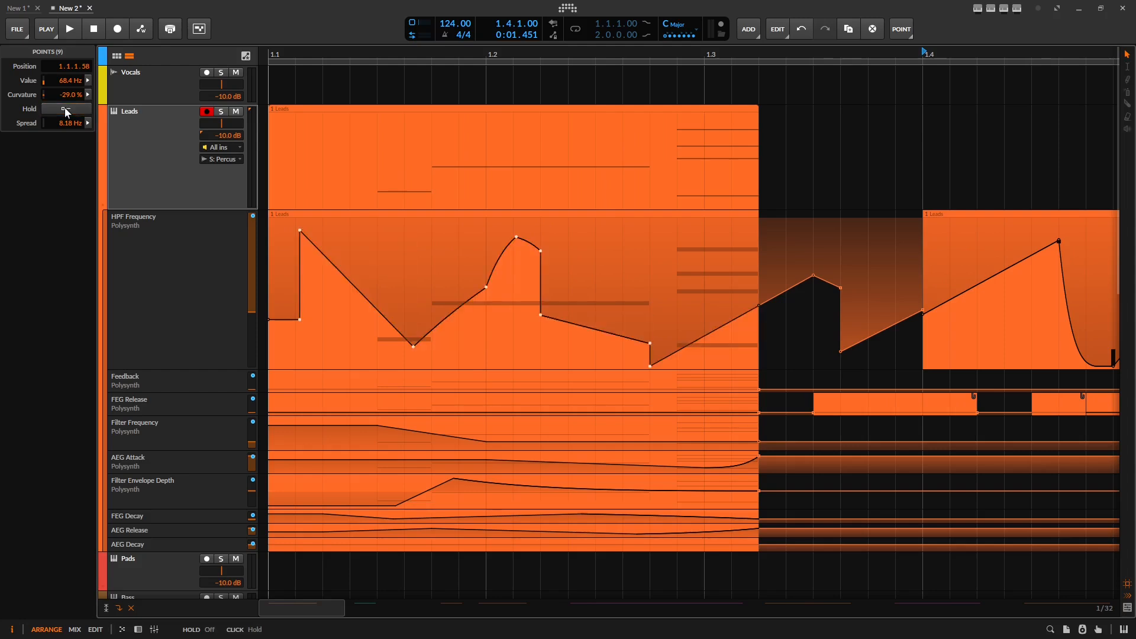
{"action": "left_click", "coordinate": [65, 108]}
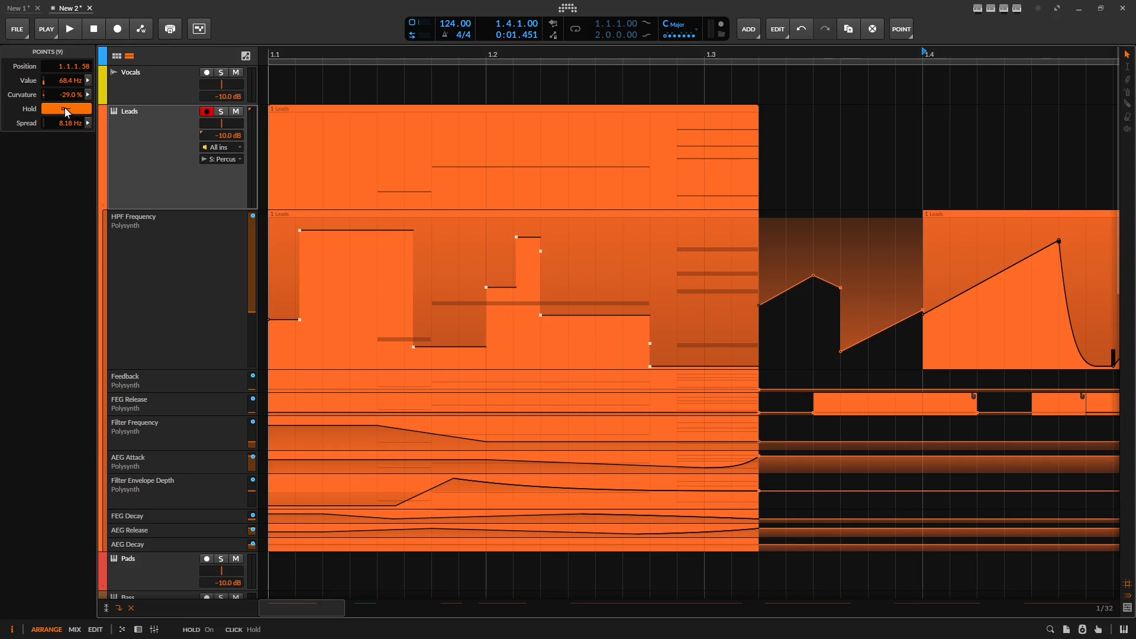
{"action": "left_click", "coordinate": [65, 108]}
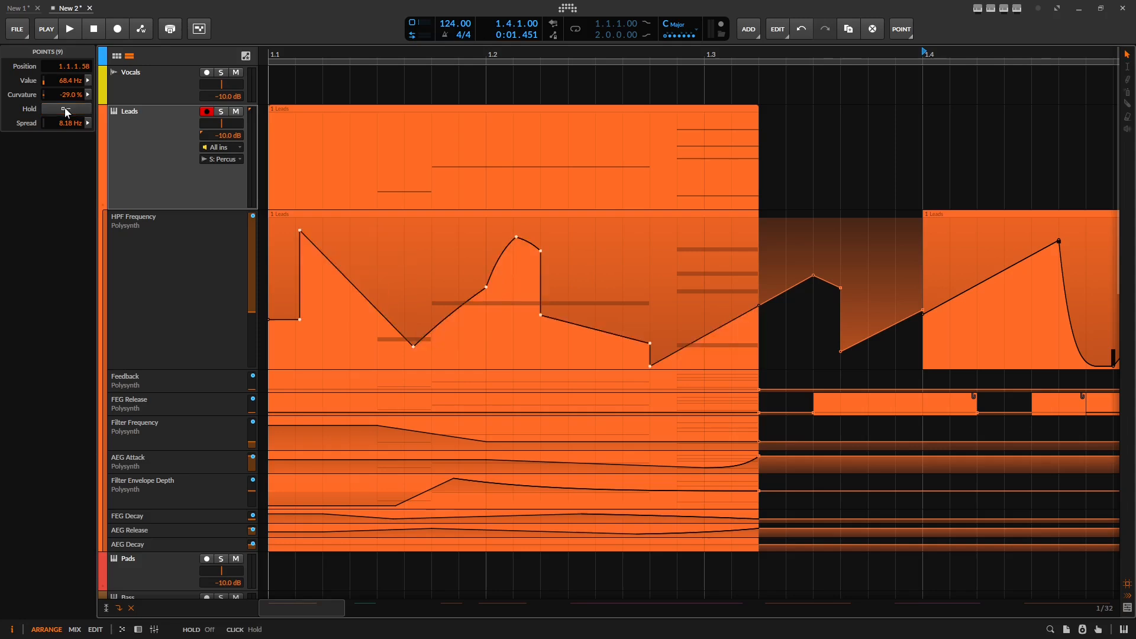
{"action": "left_click", "coordinate": [65, 109]}
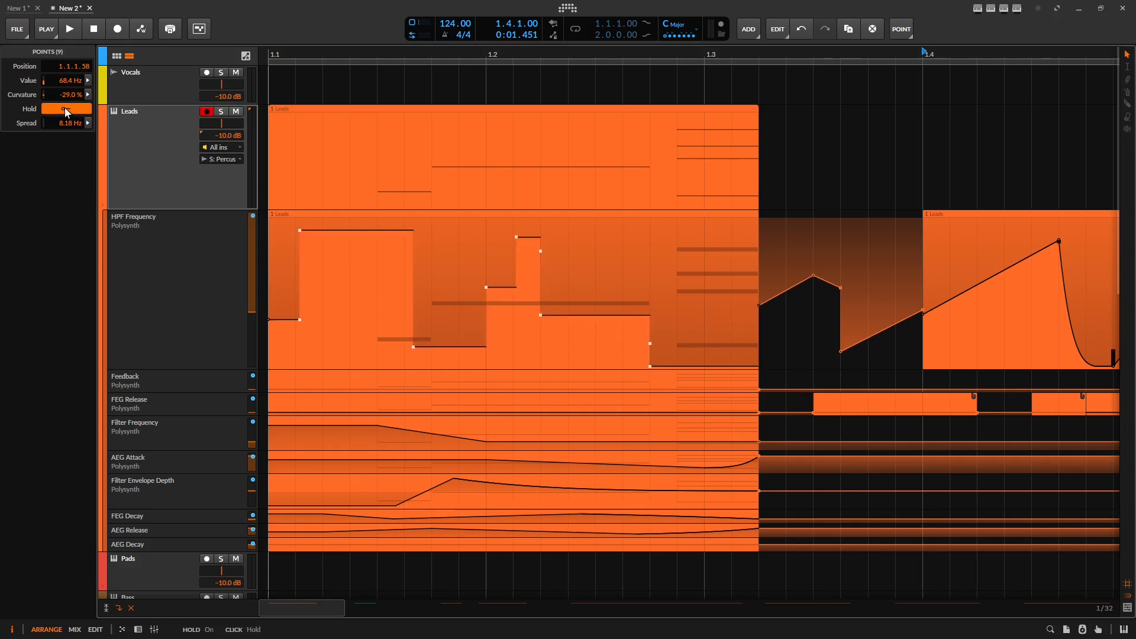
{"action": "left_click", "coordinate": [65, 109]}
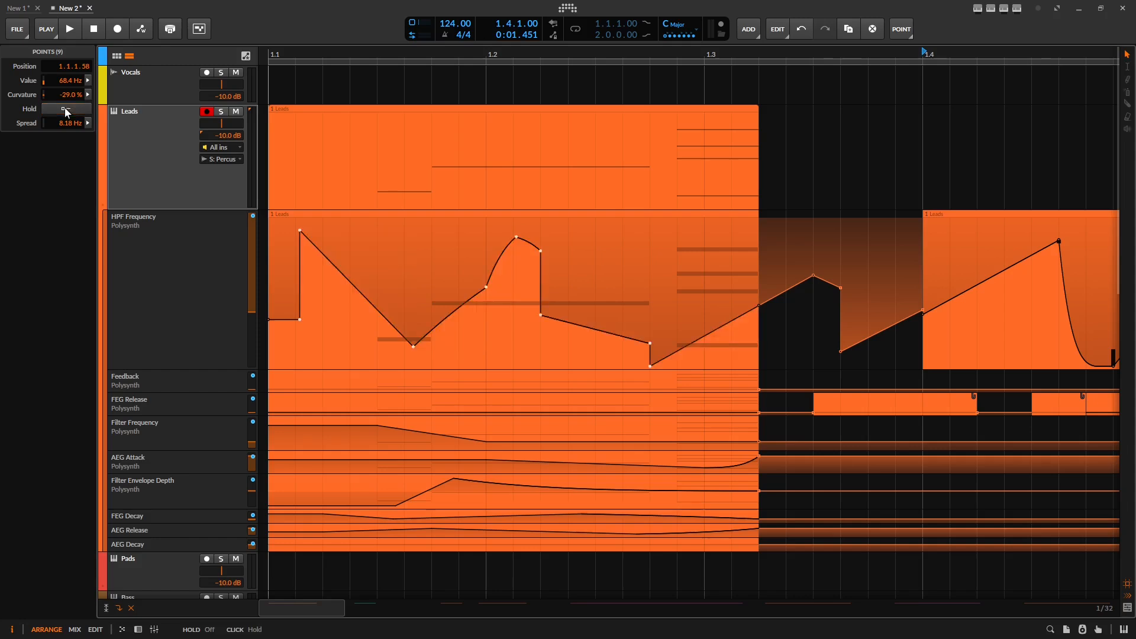
Step: Delete all automation from the HPF Frequency lane and make the lane taller
{"action": "left_click_drag", "start_coordinate": [357, 55], "coordinate": [357, 17]}
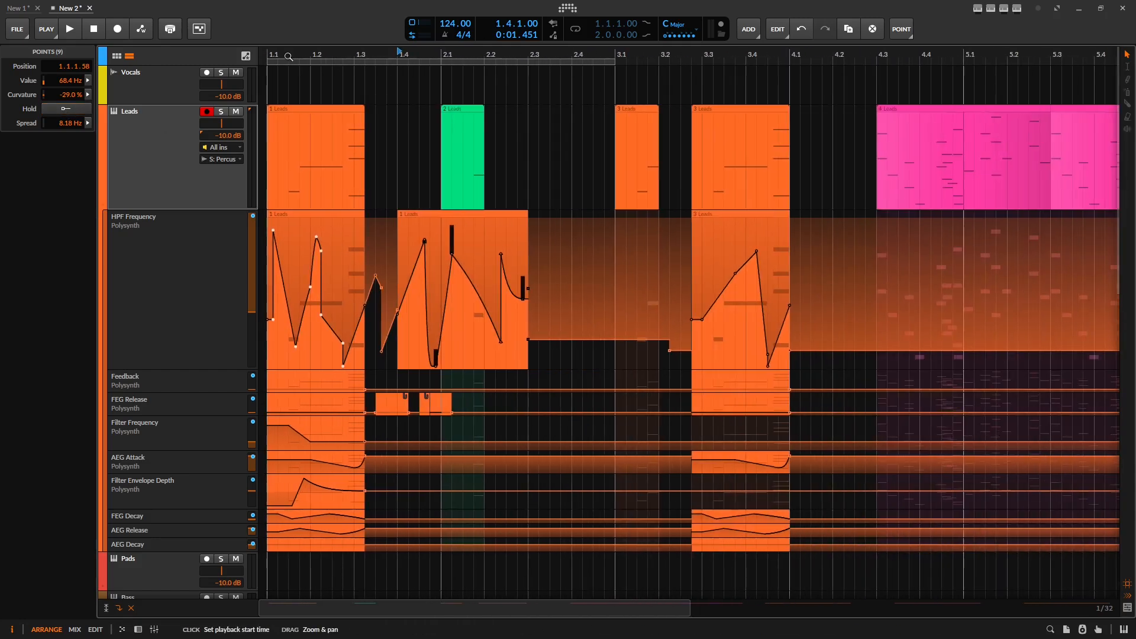
{"action": "right_click", "coordinate": [207, 310]}
{"action": "left_click", "coordinate": [271, 320]}
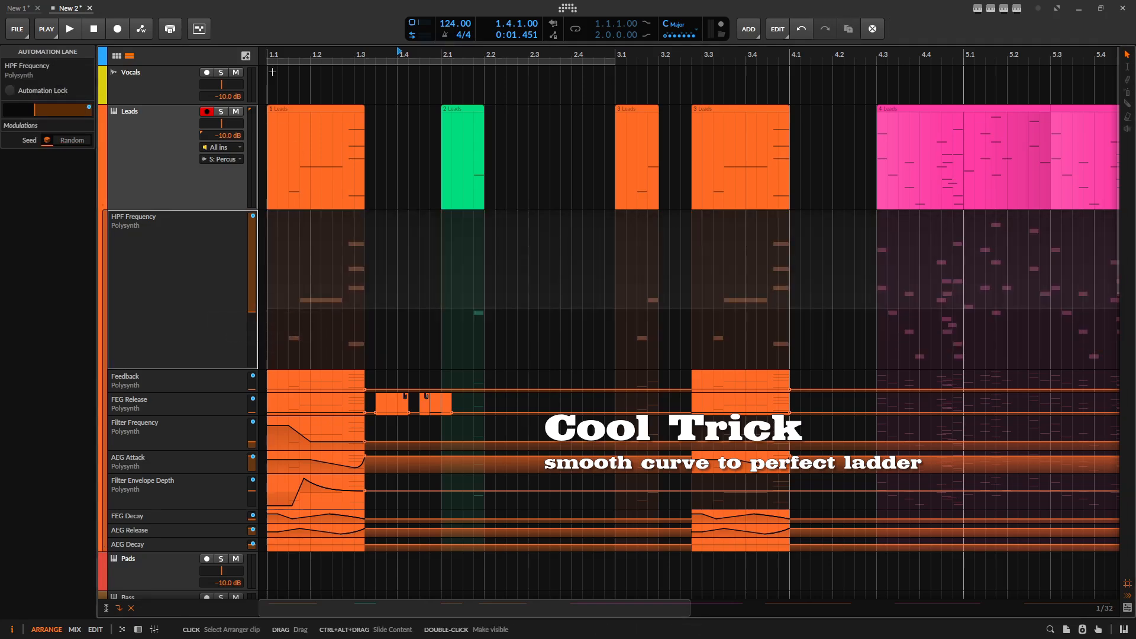
{"action": "left_click_drag", "start_coordinate": [273, 54], "coordinate": [273, 94]}
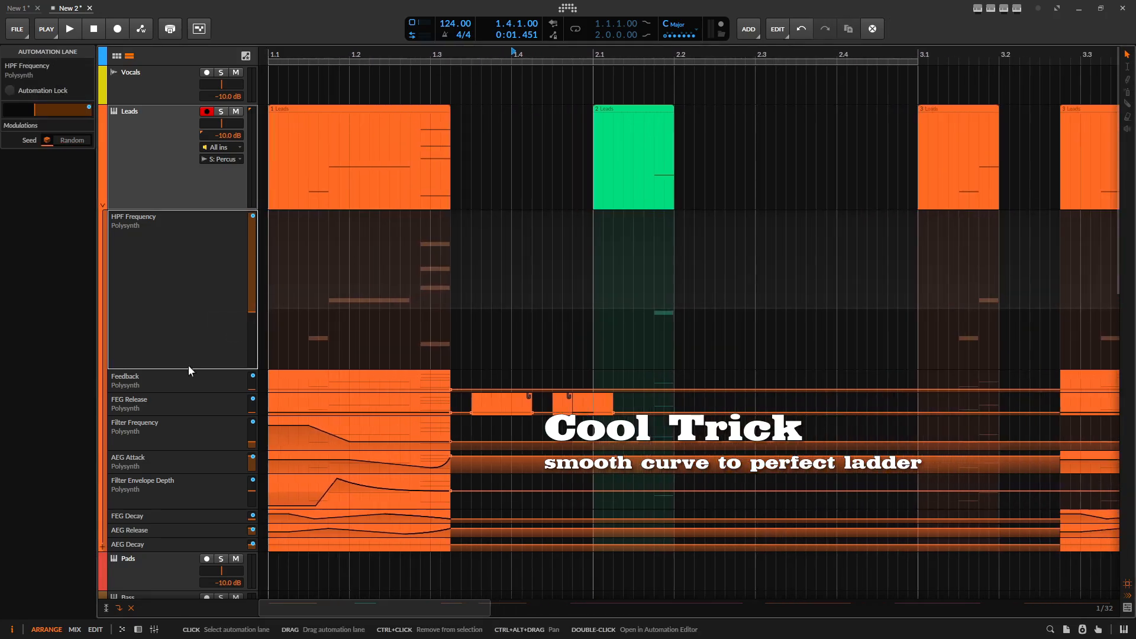
{"action": "left_click_drag", "start_coordinate": [191, 368], "coordinate": [199, 454]}
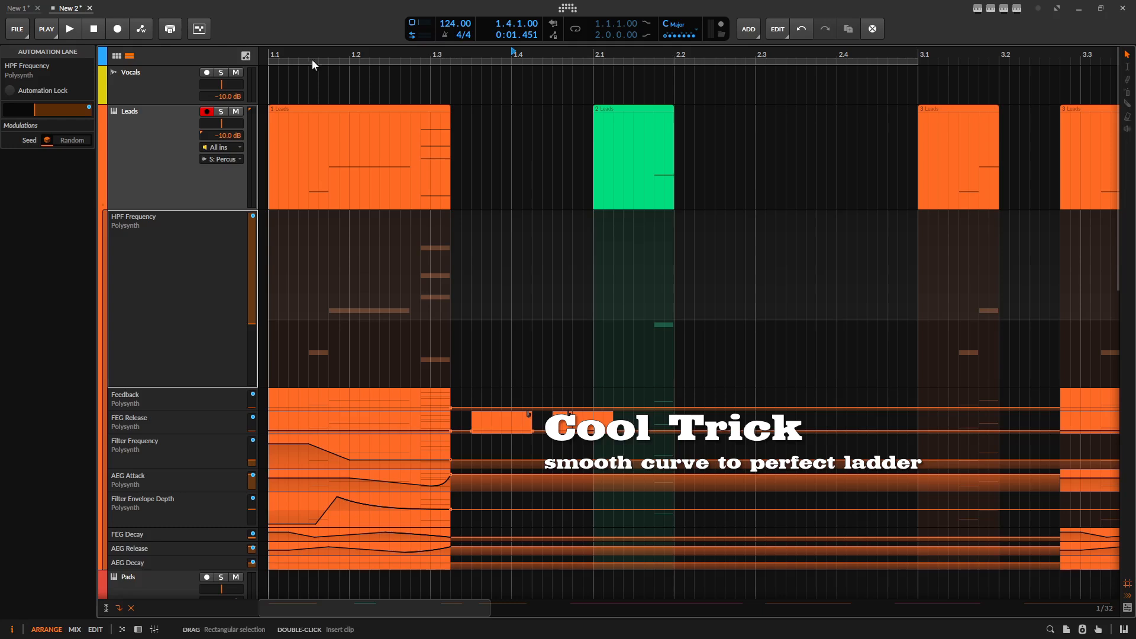
Step: Create an HPF Frequency automation clip under the first Leads clip and shape a rising curve starting at 13.2 Hz with -88.0 % curvature
{"action": "left_click_drag", "start_coordinate": [311, 59], "coordinate": [311, 98]}
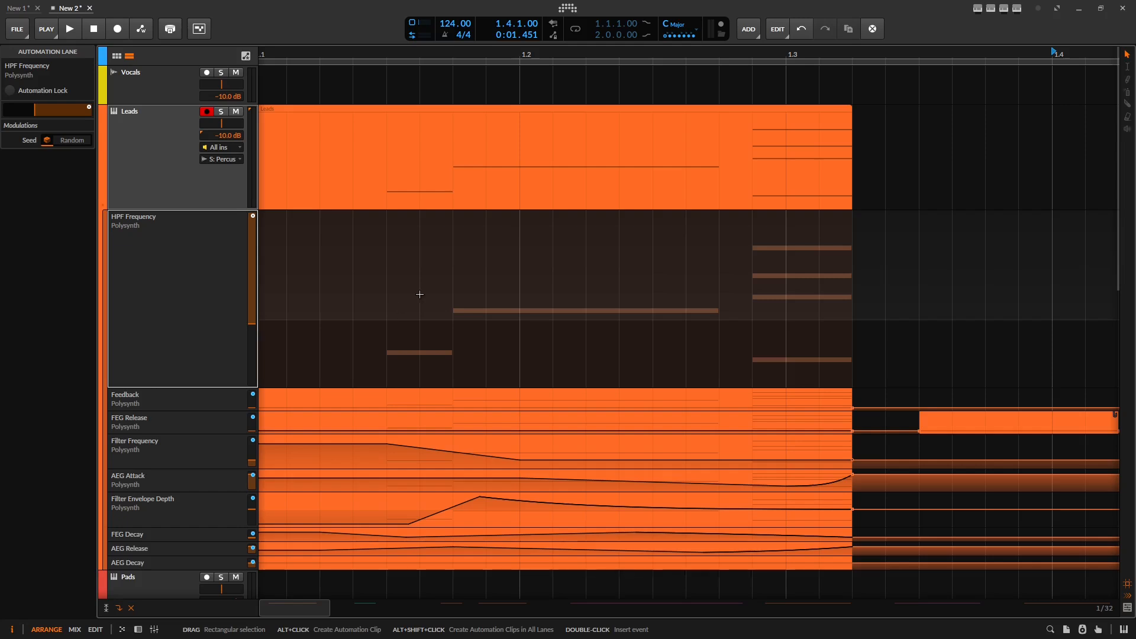
{"action": "left_click", "coordinate": [463, 231], "text": "alt"}
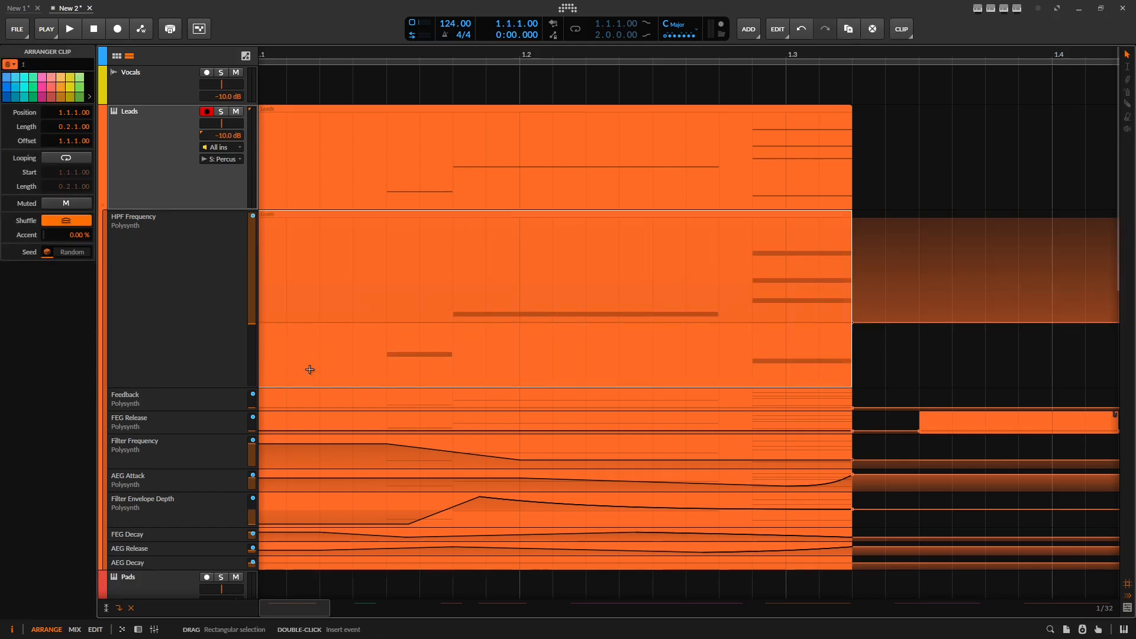
{"action": "mouse_move", "coordinate": [286, 373]}
{"action": "left_mouse_down"}
{"action": "mouse_move", "coordinate": [302, 373]}
{"action": "mouse_move", "coordinate": [279, 340]}
{"action": "mouse_move", "coordinate": [271, 389]}
{"action": "left_mouse_up"}
{"action": "key", "text": "ctrl+z"}
{"action": "left_click_drag", "start_coordinate": [822, 339], "coordinate": [861, 222]}
{"action": "left_click_drag", "start_coordinate": [271, 338], "coordinate": [269, 384]}
{"action": "left_click_drag", "start_coordinate": [502, 325], "coordinate": [537, 312], "text": "alt"}
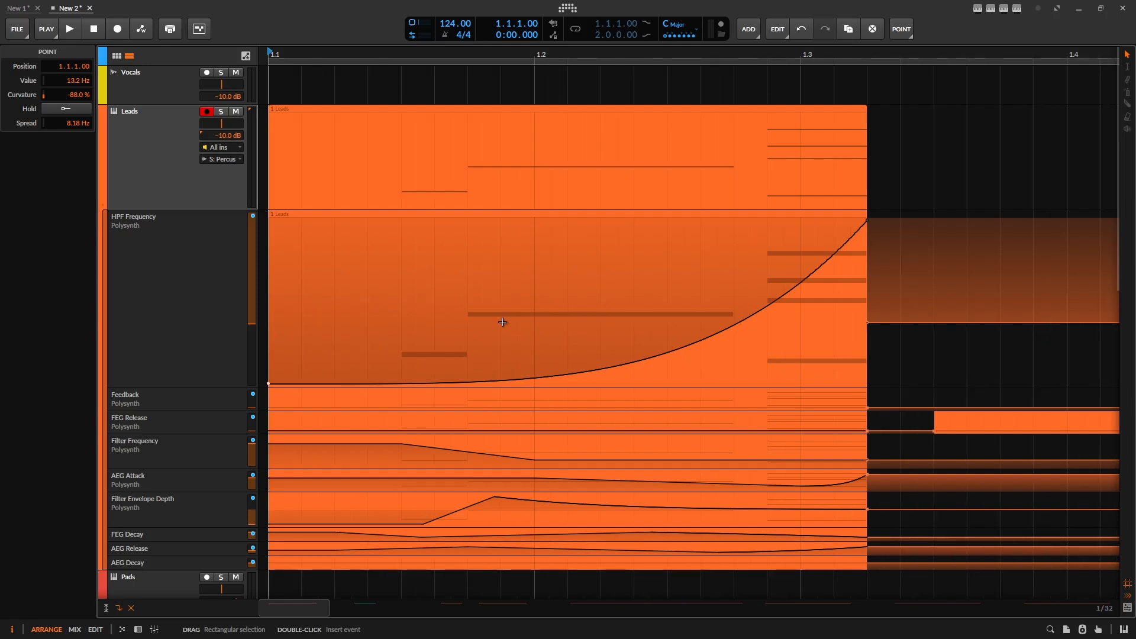
Step: Slice the new HPF Frequency automation clip at every 1/32 grid interval along its full length
{"action": "key", "text": "5"}
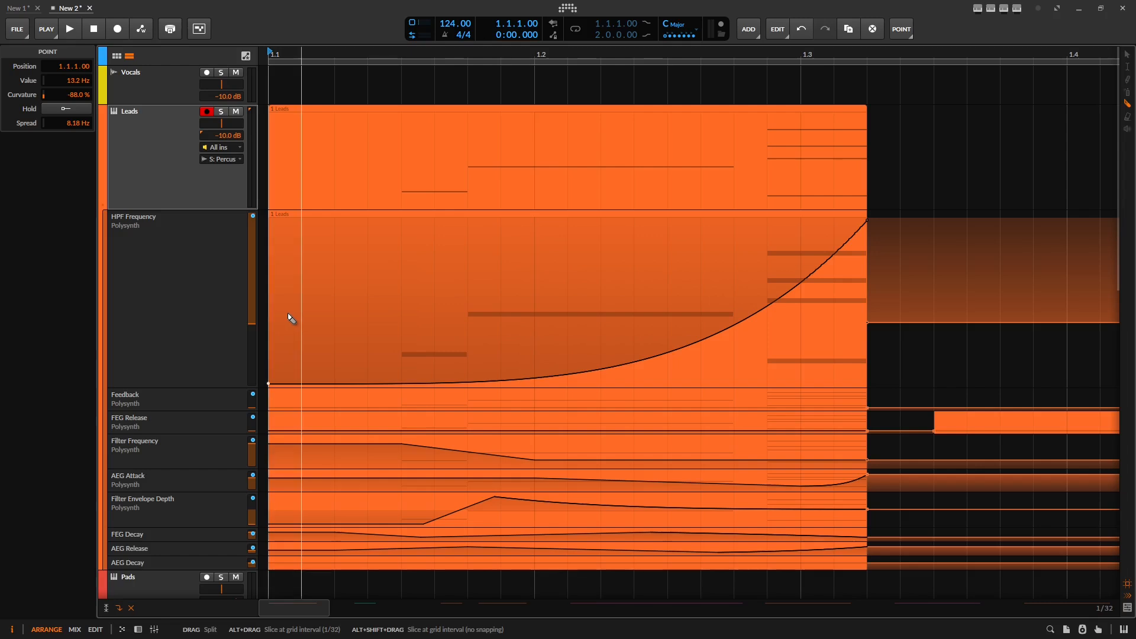
{"action": "left_click_drag", "start_coordinate": [286, 318], "coordinate": [861, 333]}
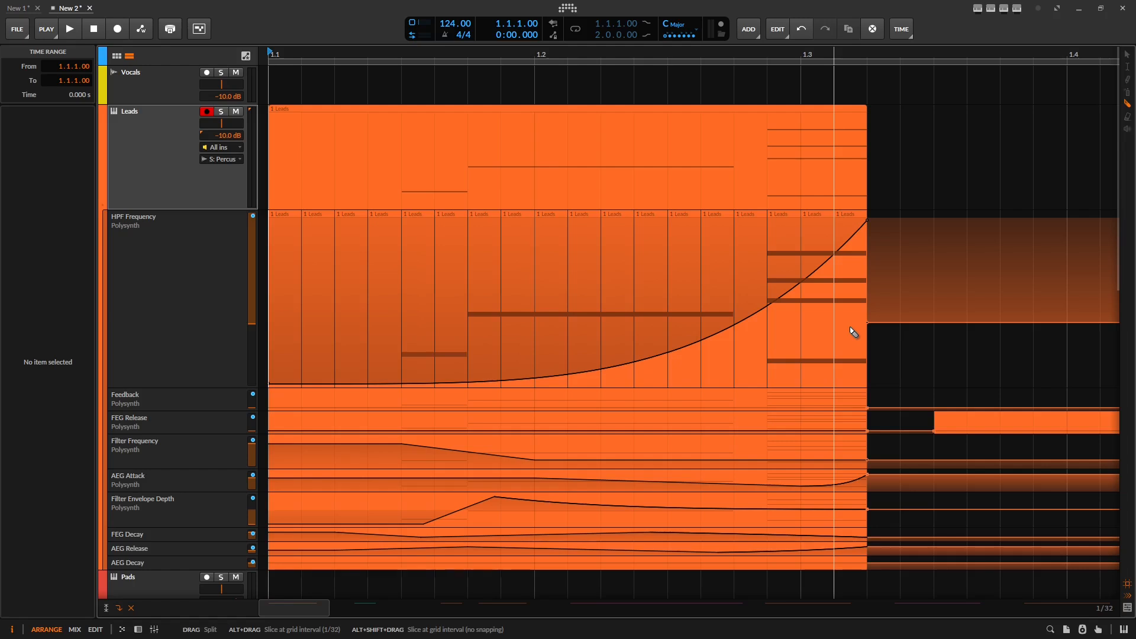
{"action": "key", "text": "1"}
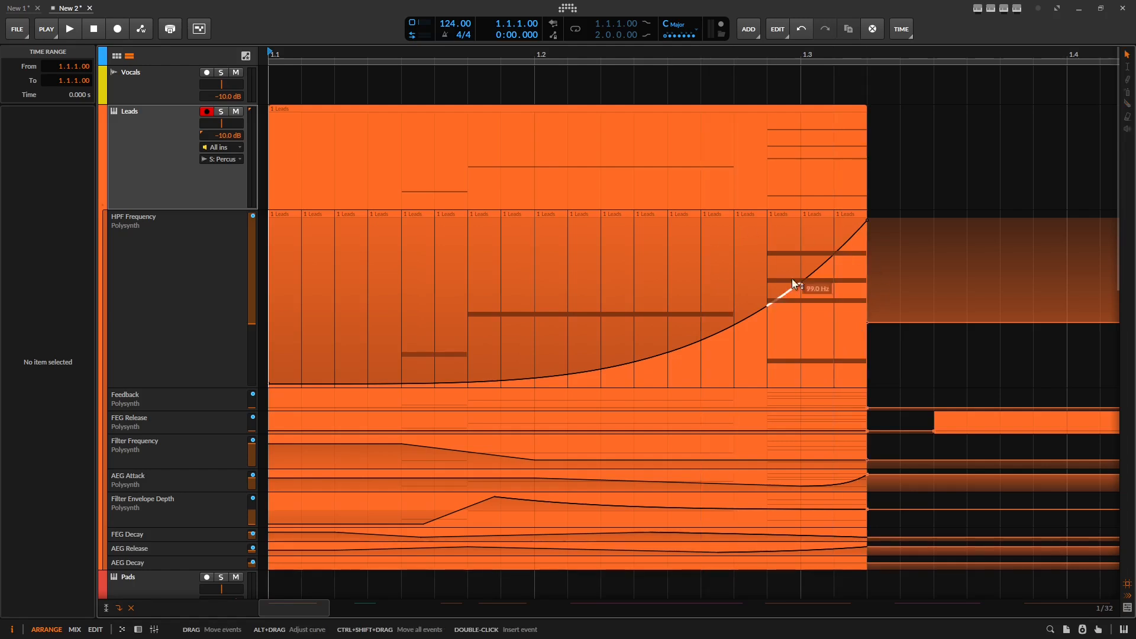
Step: Select all 18 HPF Frequency slices and consolidate them into a single clip
{"action": "left_click", "coordinate": [850, 214]}
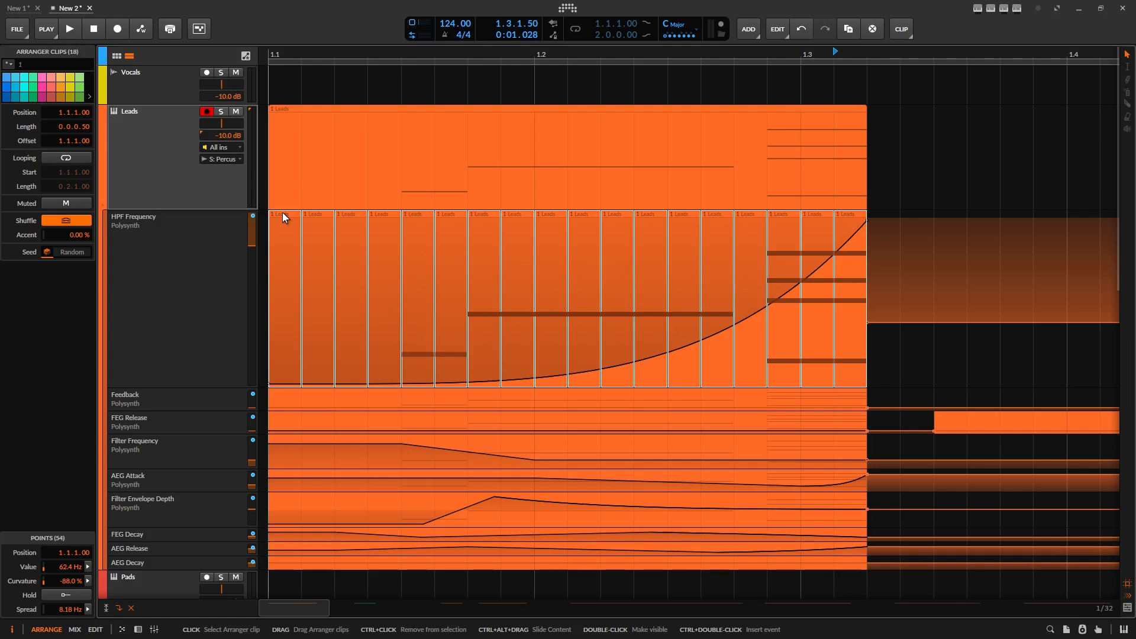
{"action": "right_click", "coordinate": [353, 214]}
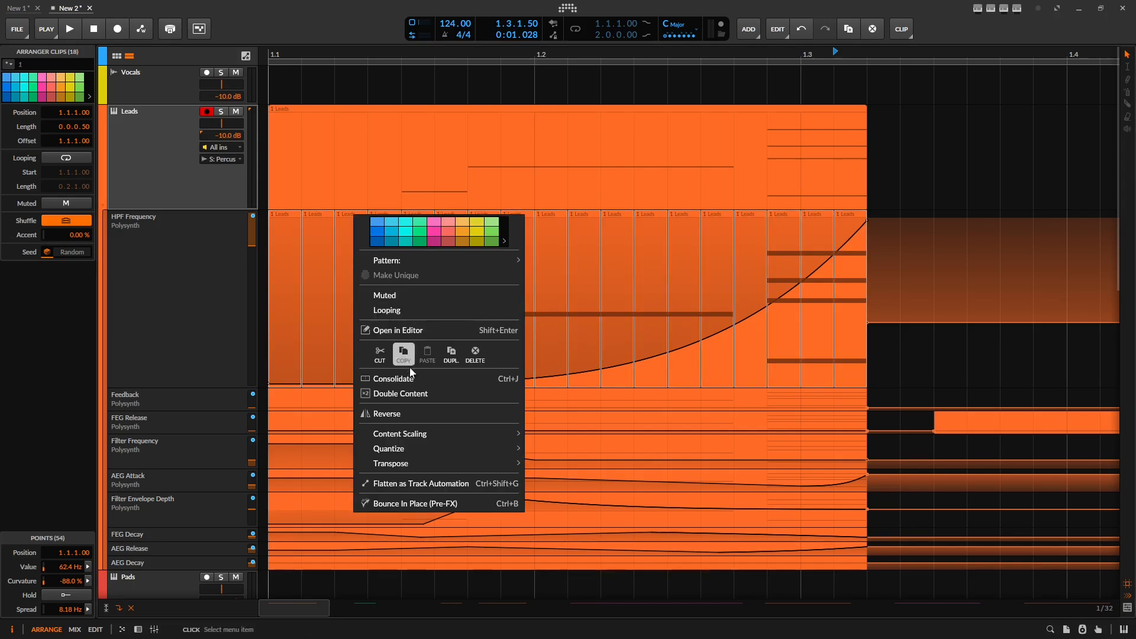
{"action": "left_click", "coordinate": [436, 204]}
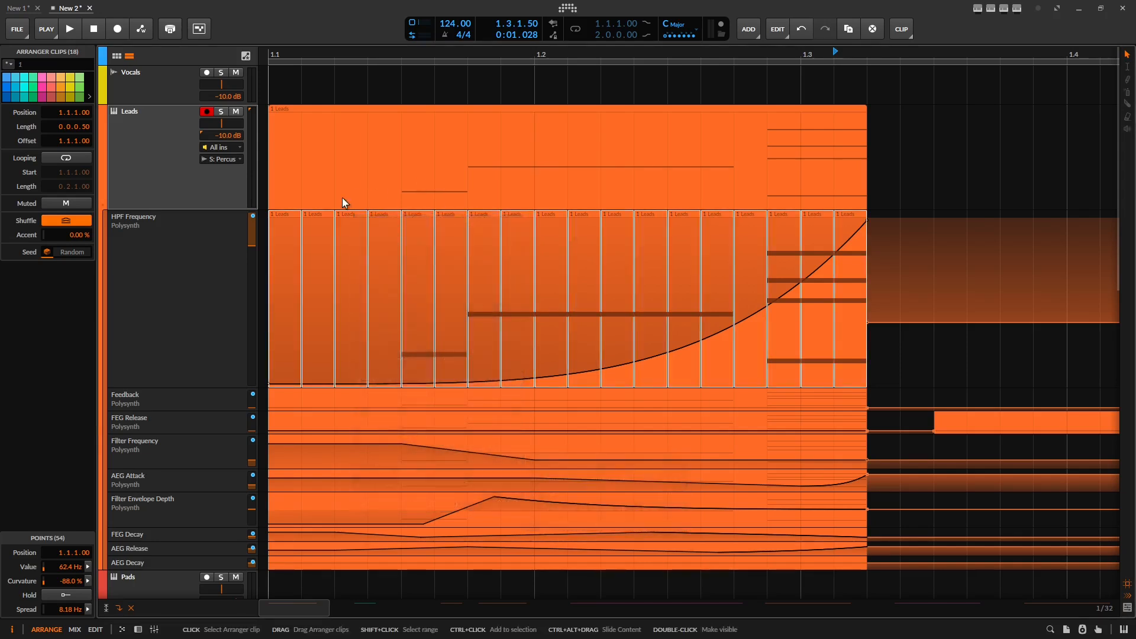
{"action": "right_click", "coordinate": [290, 213]}
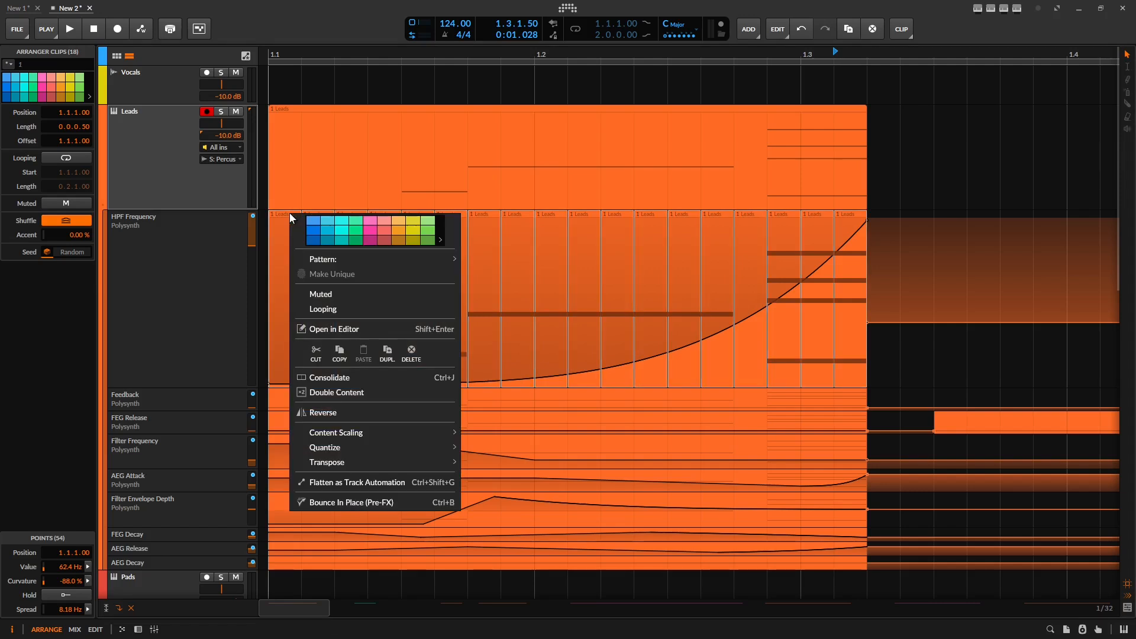
{"action": "left_click", "coordinate": [341, 378]}
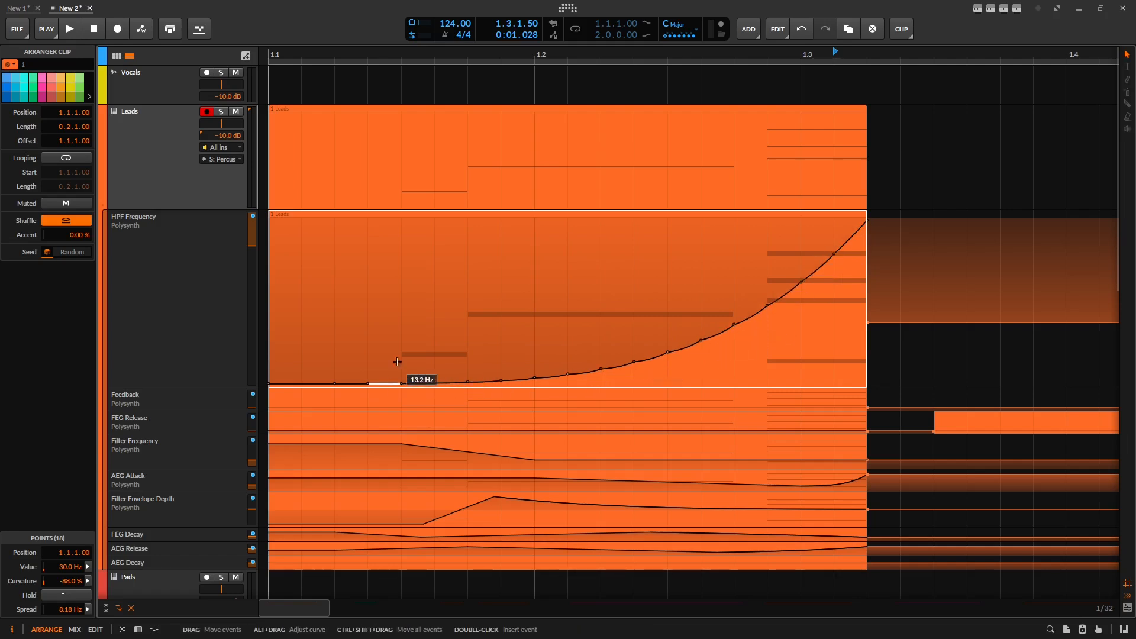
Step: Select the 16 HPF Frequency points from 1.1.2.00 onward inside the clip and turn on Hold for them
{"action": "left_click_drag", "start_coordinate": [271, 219], "coordinate": [865, 384]}
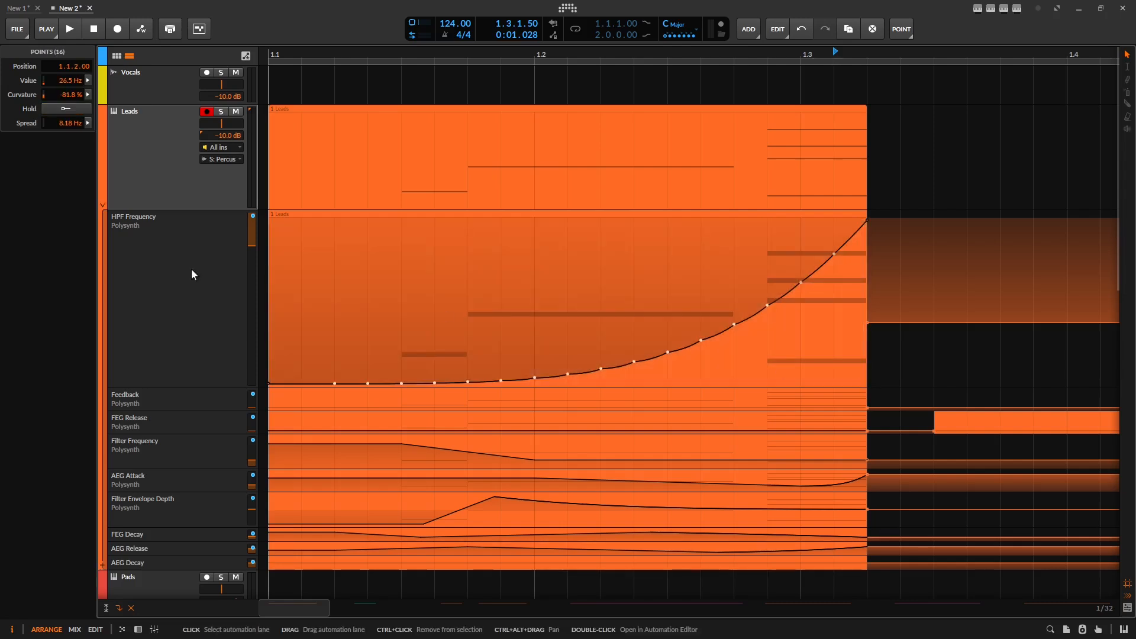
{"action": "left_click", "coordinate": [67, 108]}
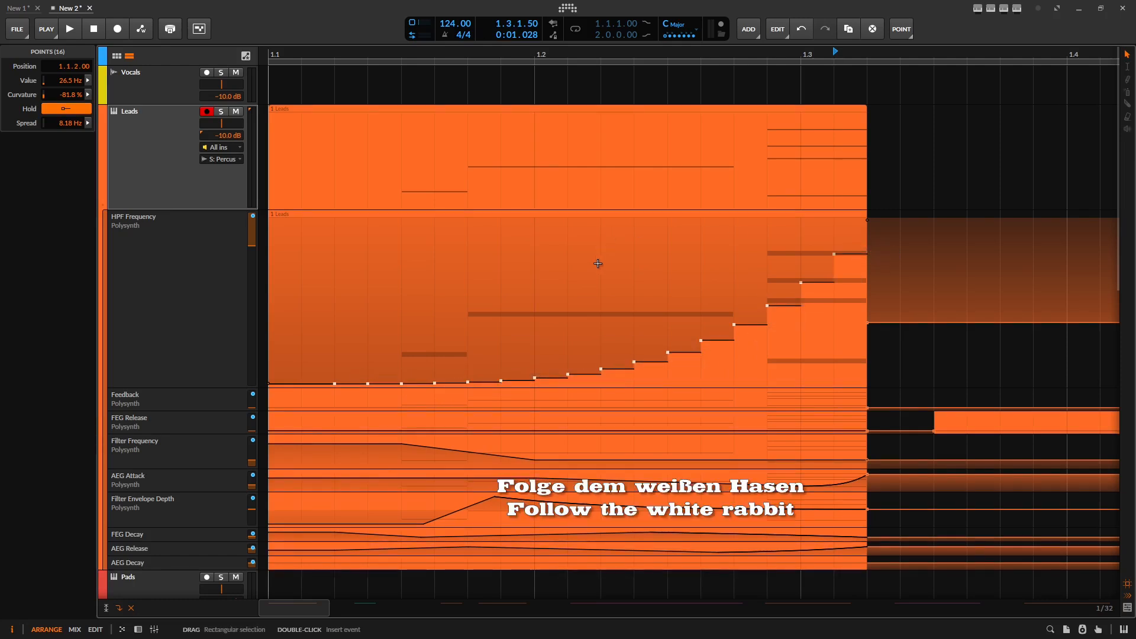
Step: Show the clip launcher beside the arranger and copy the first Leads clip into the Leads slot of Scene 1
{"action": "left_click_drag", "start_coordinate": [540, 241], "coordinate": [540, 181]}
{"action": "left_click_drag", "start_coordinate": [505, 256], "coordinate": [504, 245]}
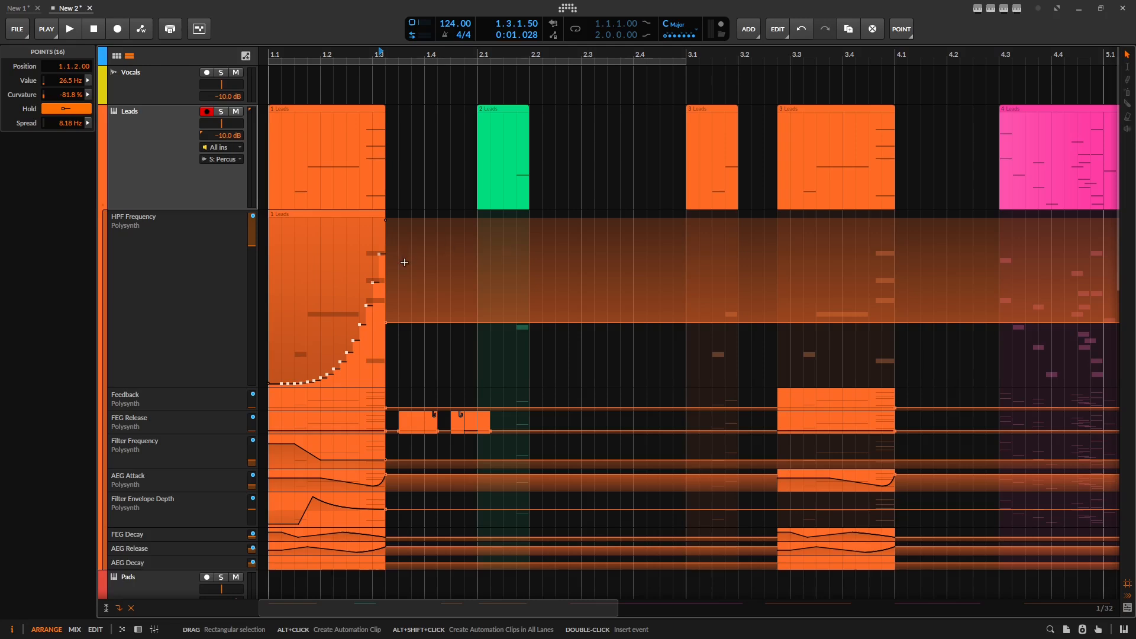
{"action": "left_click", "coordinate": [325, 213]}
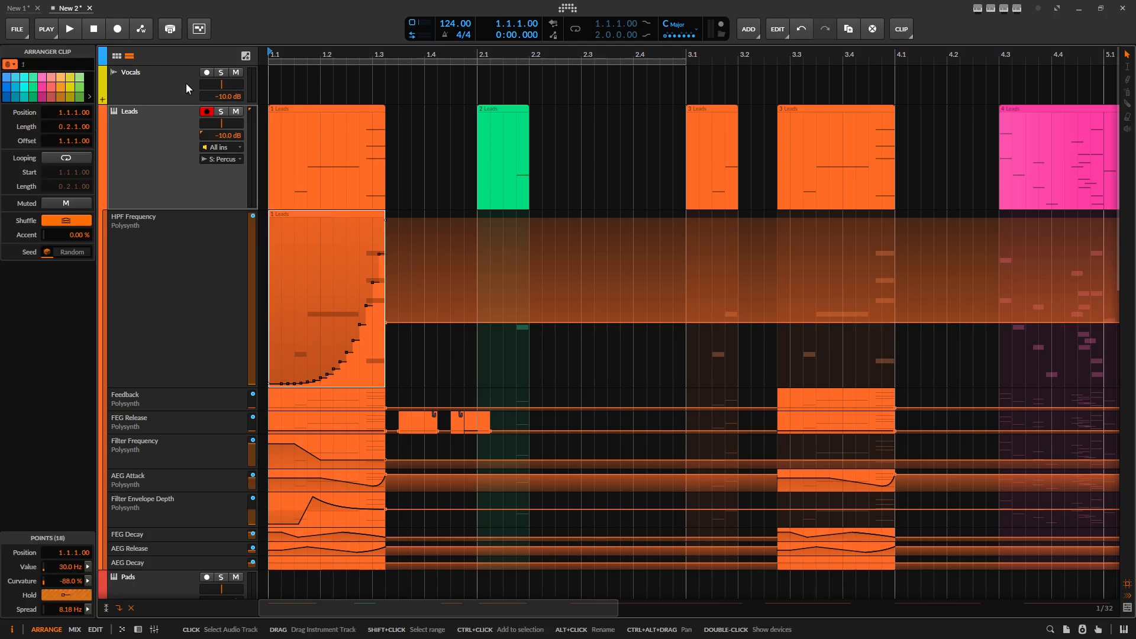
{"action": "left_click", "coordinate": [116, 56]}
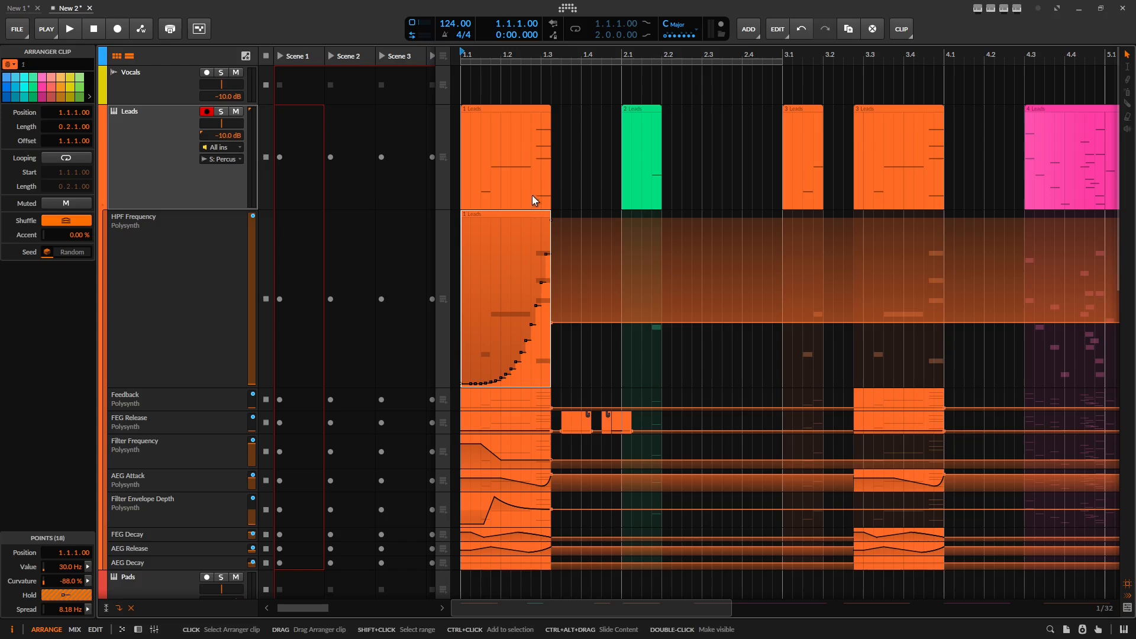
{"action": "left_click_drag", "start_coordinate": [513, 109], "coordinate": [305, 125]}
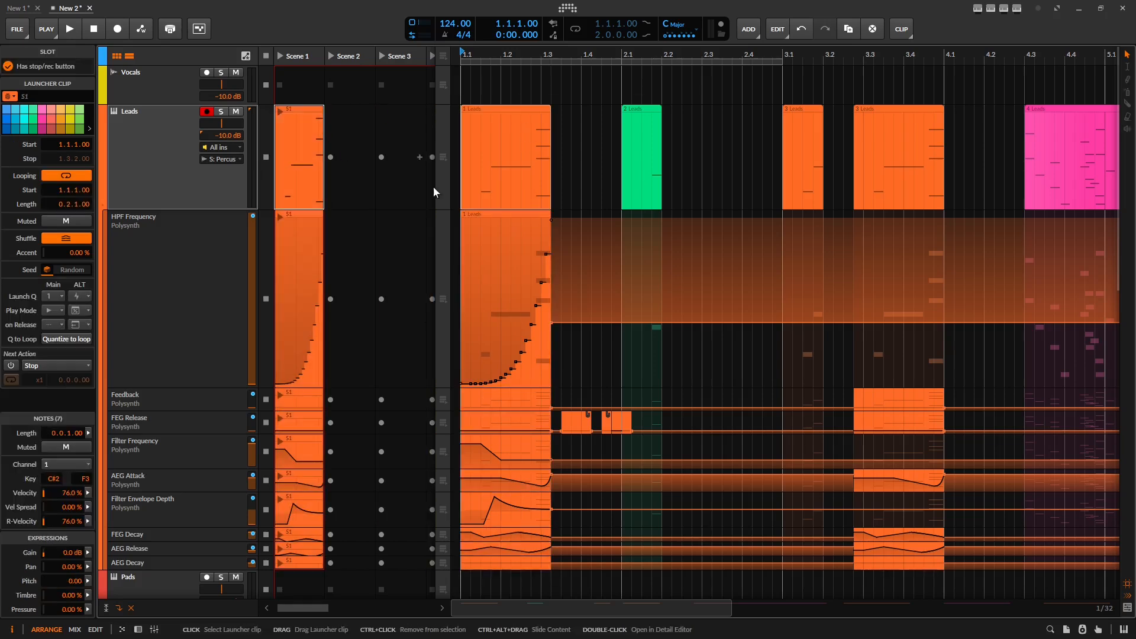
Step: Select the HPF Frequency clip in Scene 1 and open its automation in the detail editor
{"action": "left_click", "coordinate": [521, 214]}
{"action": "left_click", "coordinate": [300, 154]}
{"action": "left_click", "coordinate": [294, 281]}
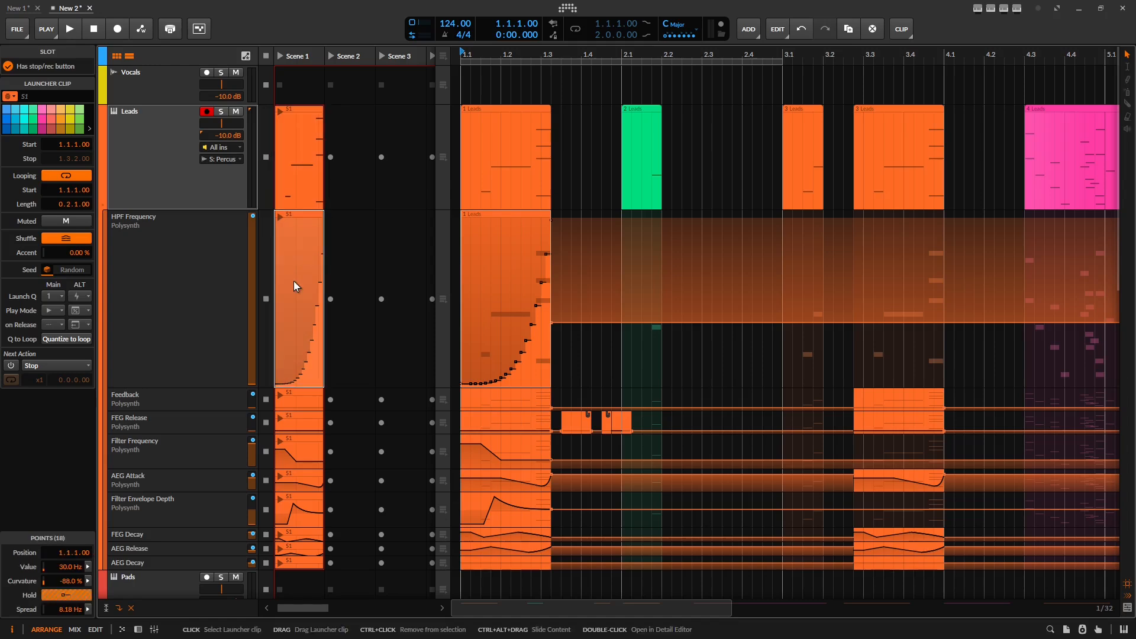
{"action": "key", "text": "a"}
{"action": "key", "text": "e"}
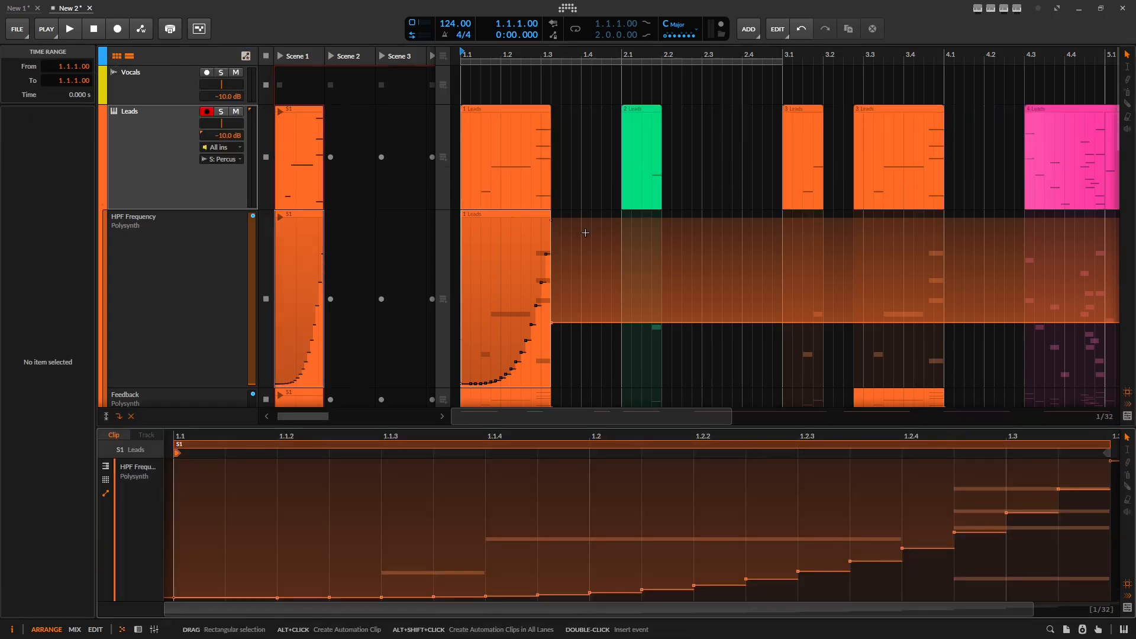
Step: Copy the first Filter Frequency automation clip from the arranger into the FEG Release slot of Scene 2
{"action": "scroll", "coordinate": [516, 335], "scroll_direction": "down", "scroll_amount": 3}
{"action": "left_click_drag", "start_coordinate": [496, 364], "coordinate": [371, 303]}
{"action": "scroll", "coordinate": [371, 303], "scroll_direction": "up", "scroll_amount": 3}
Step: Launch Scene 1 and move the Scene 2 clip from the FEG Release slot to the HPF Frequency slot
{"action": "left_click", "coordinate": [282, 57]}
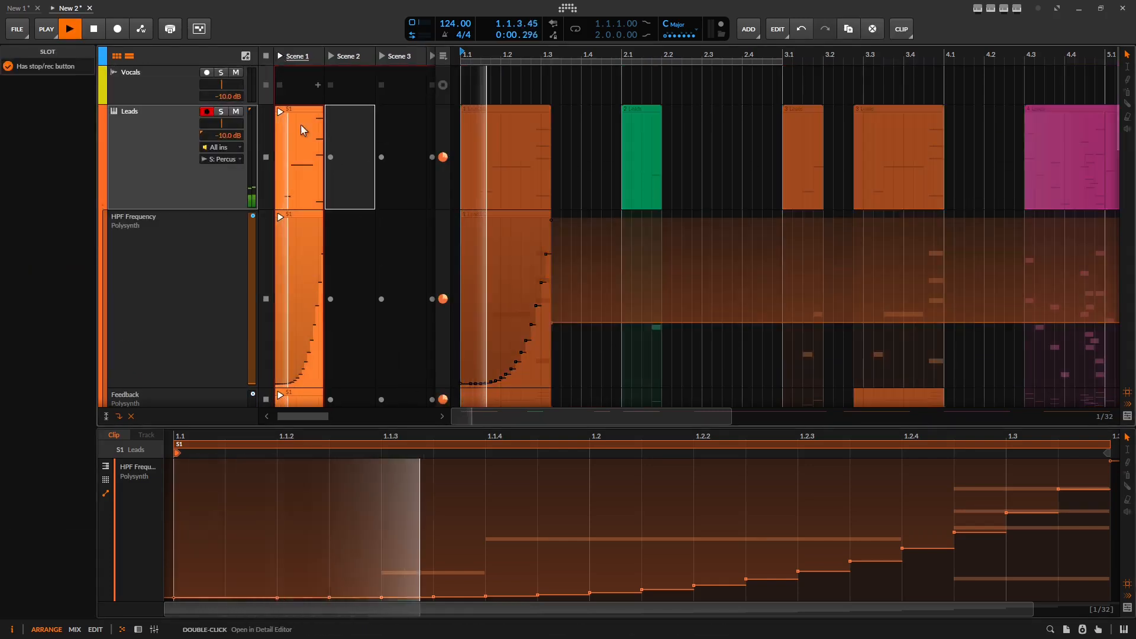
{"action": "scroll", "coordinate": [370, 240], "scroll_direction": "down", "scroll_amount": 2}
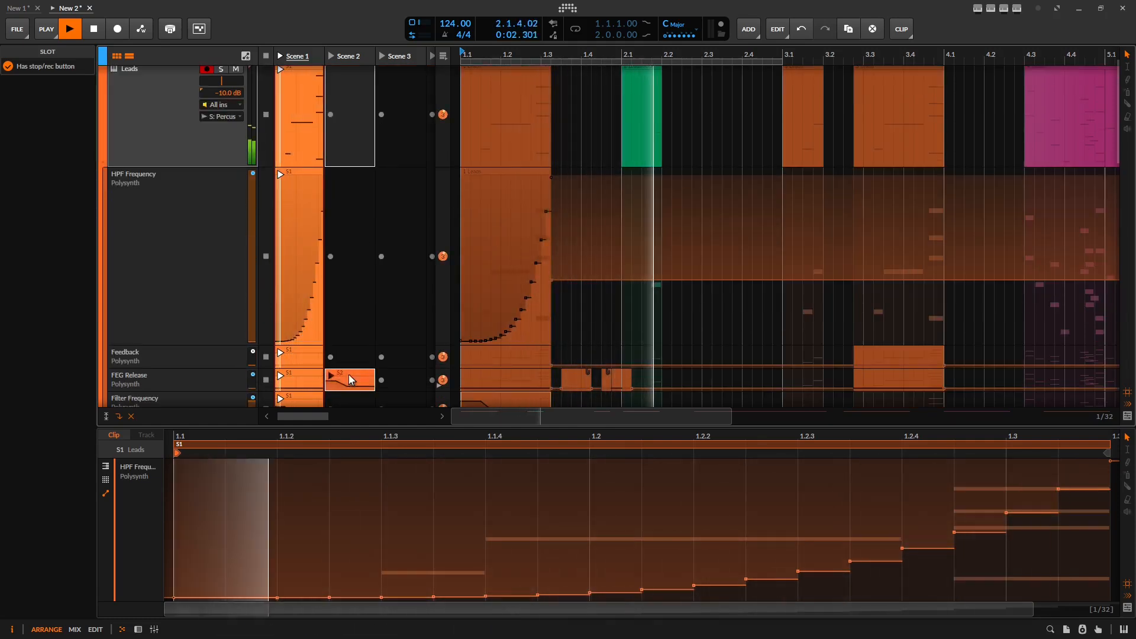
{"action": "left_click_drag", "start_coordinate": [330, 380], "coordinate": [351, 254]}
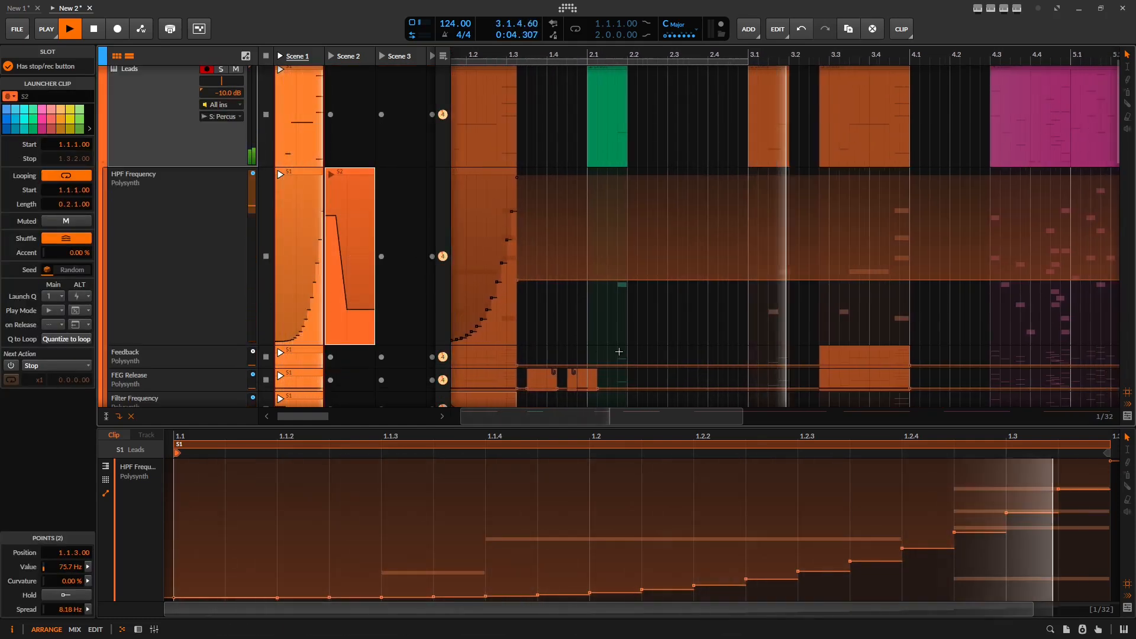
Step: Copy the first AEG Attack automation clip from the arranger into the HPF Frequency slot of Scene 3
{"action": "scroll", "coordinate": [592, 335], "scroll_direction": "down", "scroll_amount": 4}
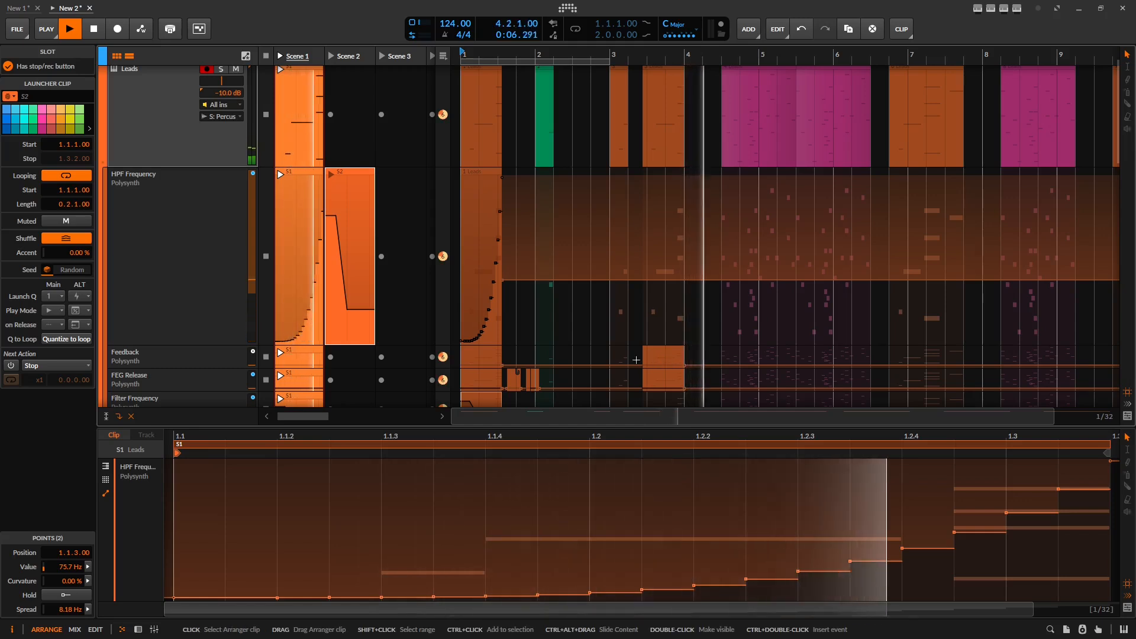
{"action": "scroll", "coordinate": [592, 346], "scroll_direction": "down", "scroll_amount": 4}
{"action": "left_click", "coordinate": [481, 354]}
{"action": "left_click_drag", "start_coordinate": [481, 354], "coordinate": [392, 197]}
{"action": "scroll", "coordinate": [393, 197], "scroll_direction": "up", "scroll_amount": 4}
Step: Launch the HPF Frequency clip in Scene 3 and show the Scene 1 HPF Frequency clip in the detail editor
{"action": "left_click", "coordinate": [382, 175]}
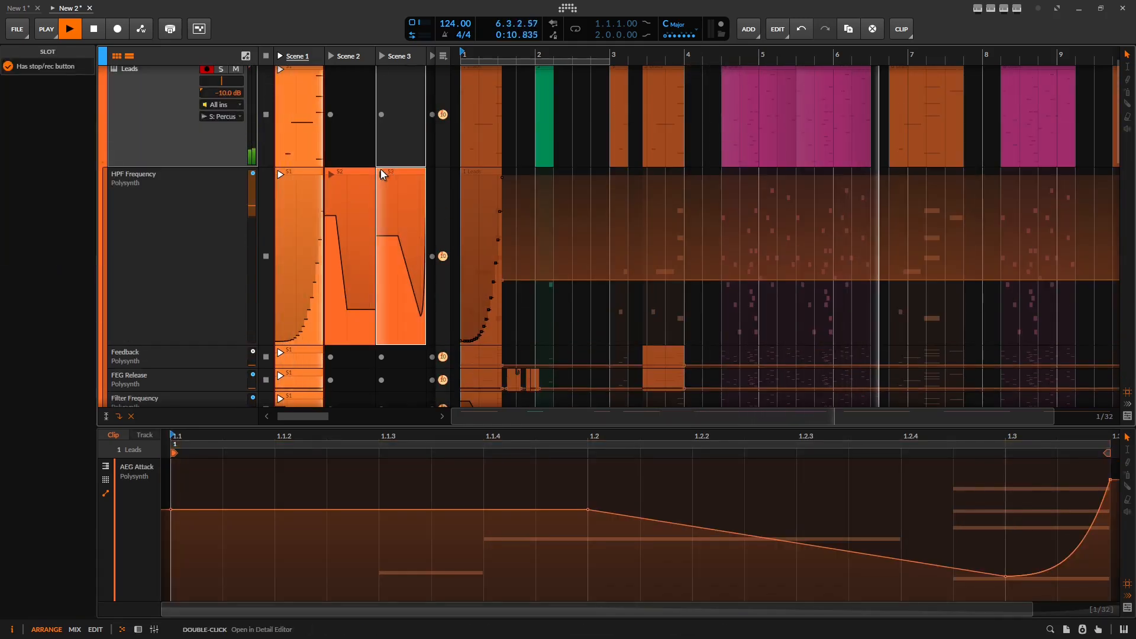
{"action": "left_click", "coordinate": [294, 181]}
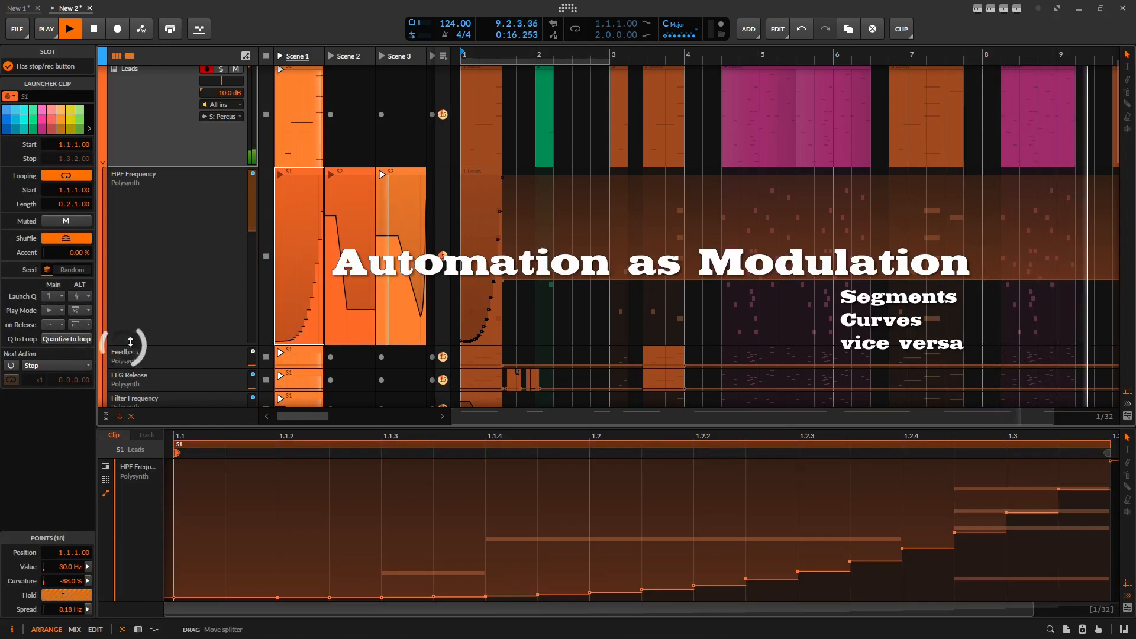
Step: Launch the Scene 1 HPF Frequency clip and stop playback after hearing it
{"action": "left_click", "coordinate": [280, 172]}
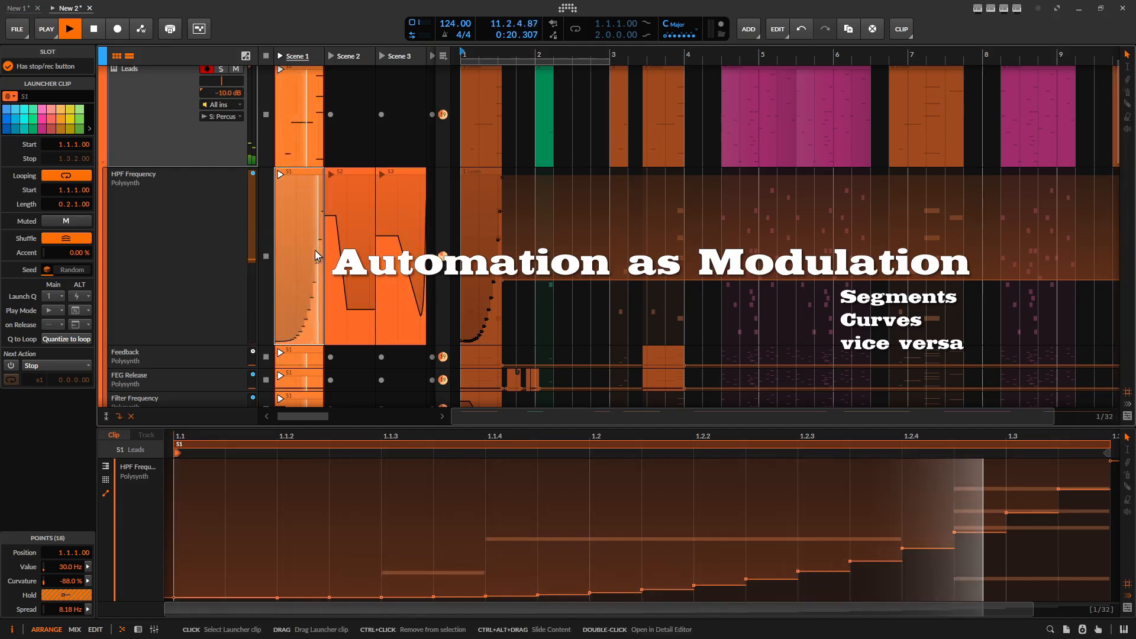
{"action": "scroll", "coordinate": [315, 256], "scroll_direction": "up", "scroll_amount": 1}
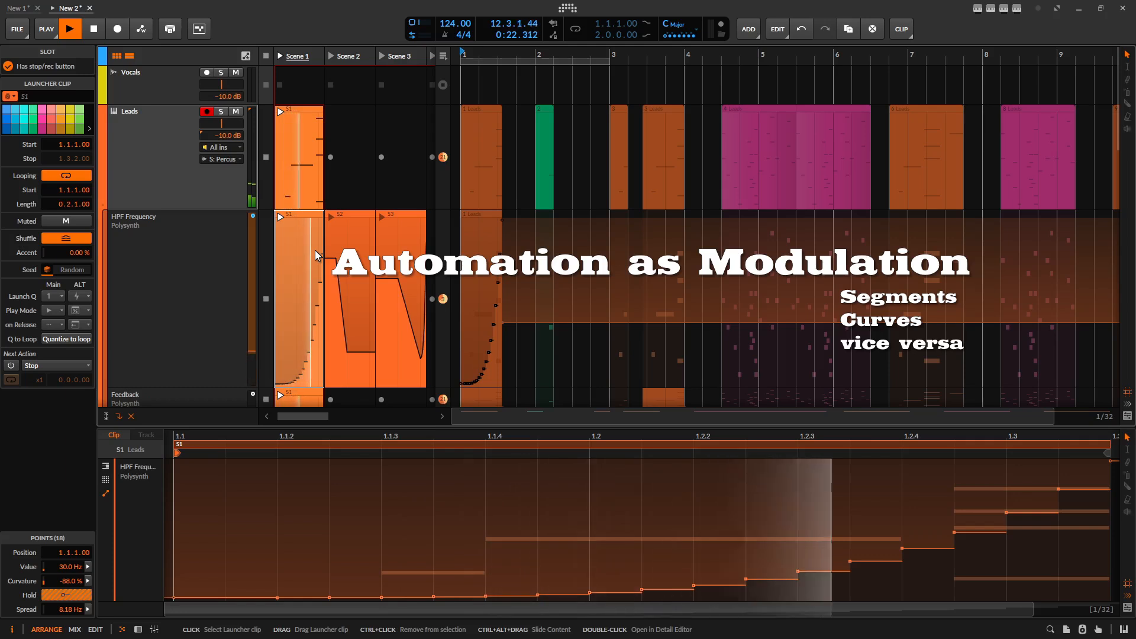
{"action": "left_click", "coordinate": [94, 29]}
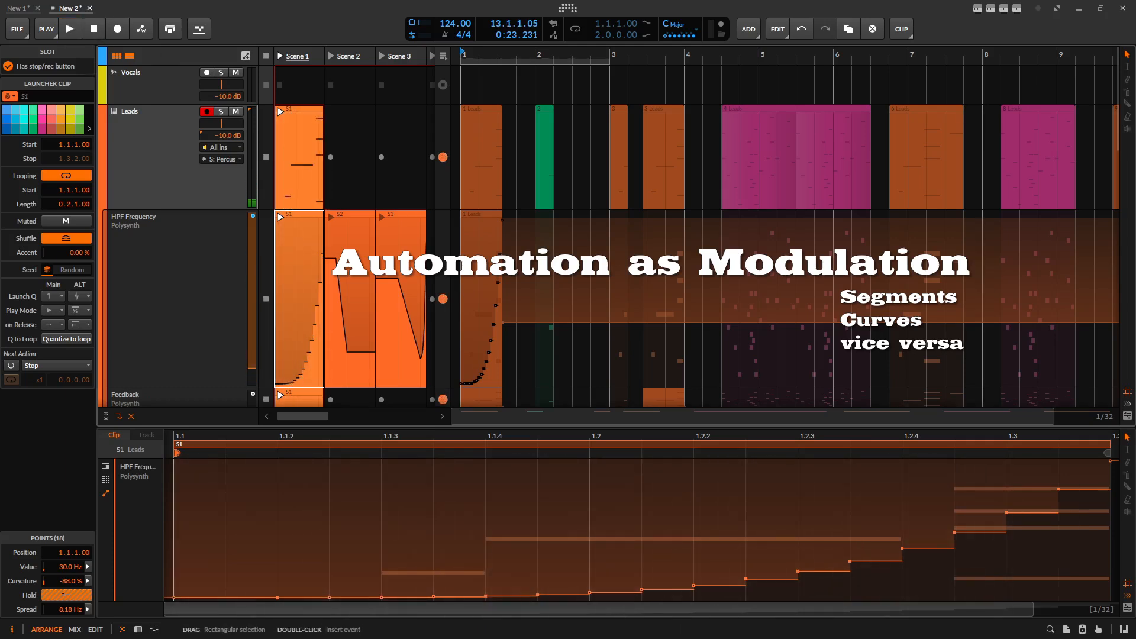
Step: Show the Leads track's Polysynth device and switch playback of all tracks back to the arranger
{"action": "key", "text": "d"}
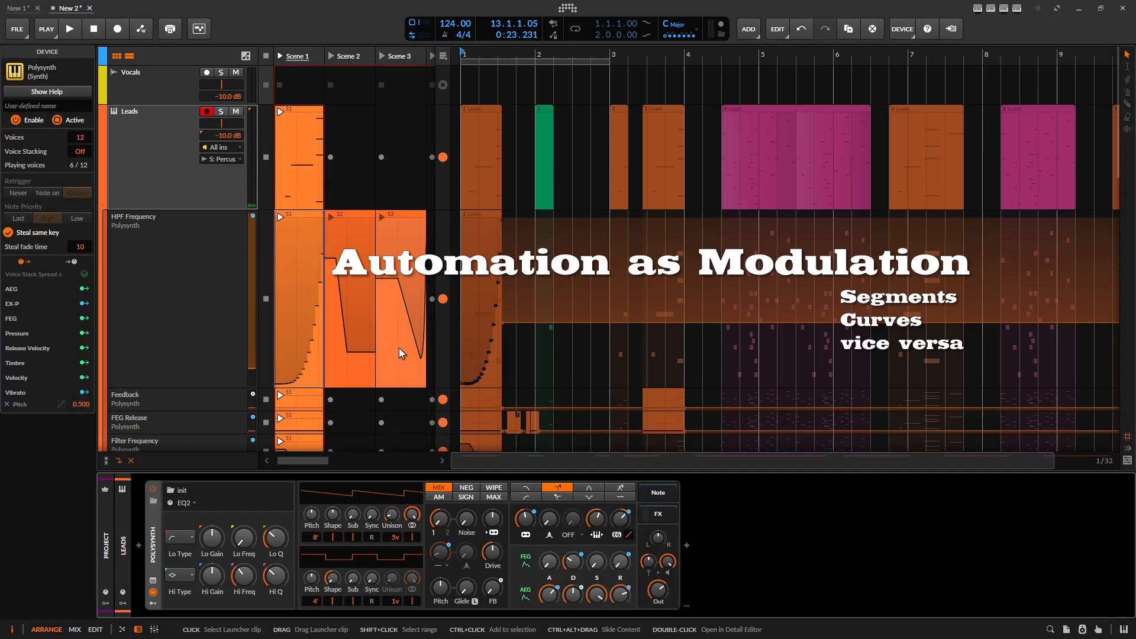
{"action": "scroll", "coordinate": [283, 360], "scroll_direction": "down", "scroll_amount": 1}
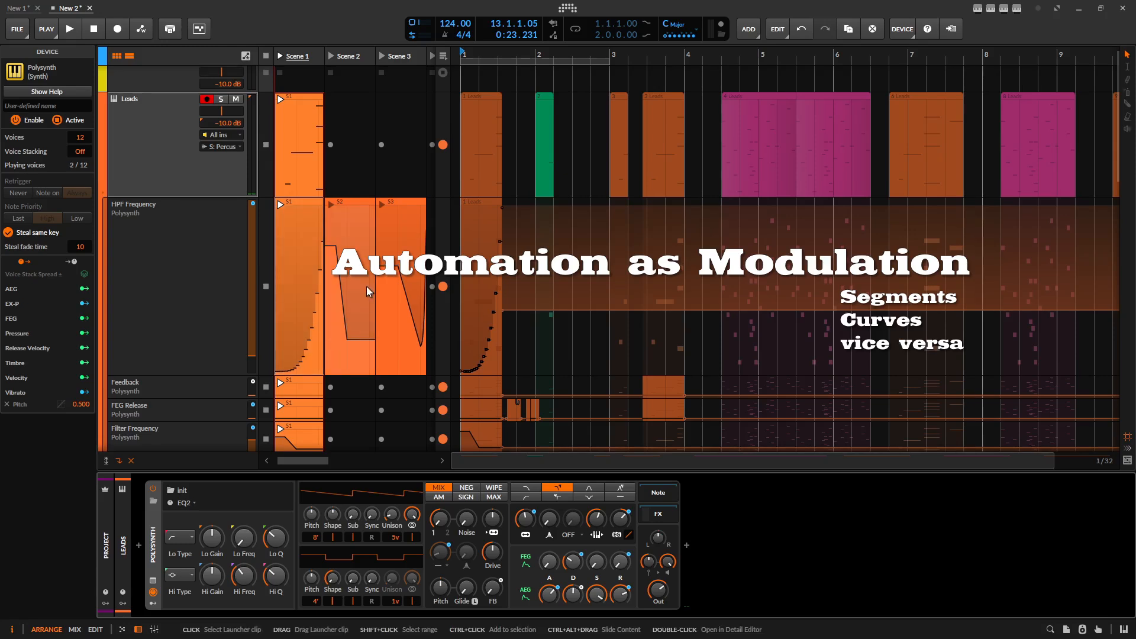
{"action": "left_click", "coordinate": [443, 55]}
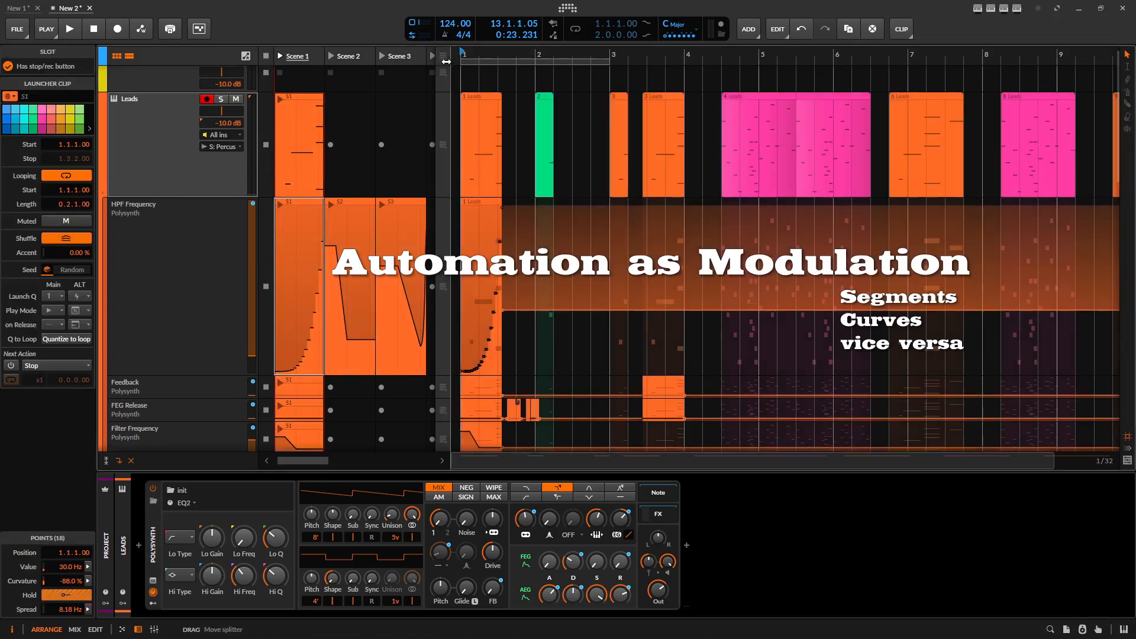
Step: Create a Segments modulator on the Polysynth from the HPF Frequency arranger automation between 1.1.4.50 and 1.2.4.00
{"action": "left_click_drag", "start_coordinate": [497, 261], "coordinate": [495, 344]}
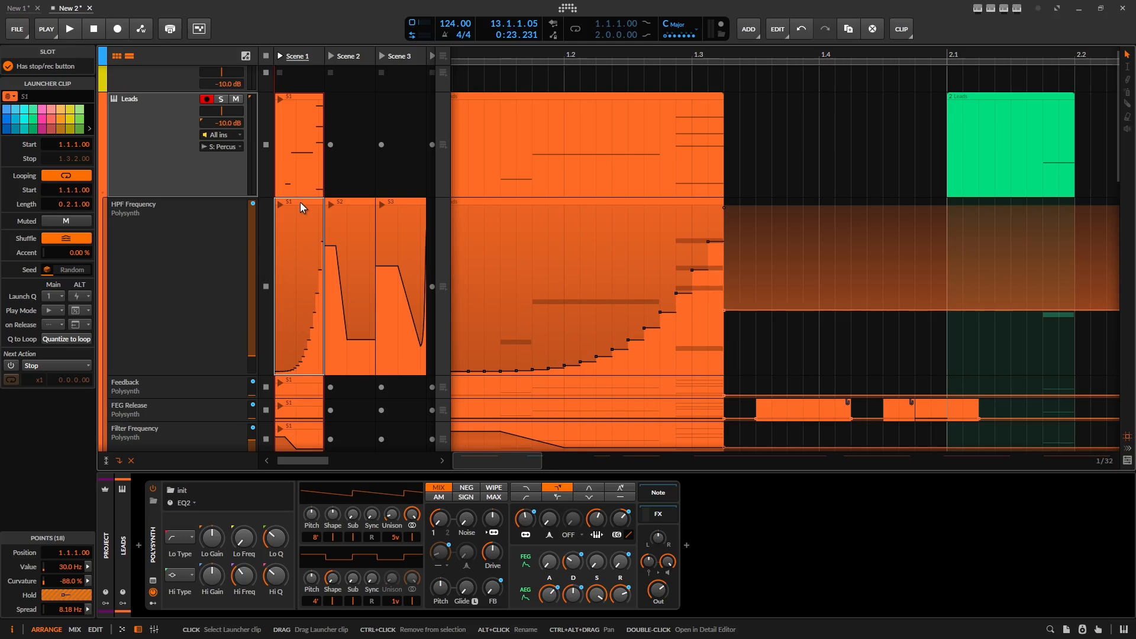
{"action": "left_click_drag", "start_coordinate": [548, 386], "coordinate": [681, 376]}
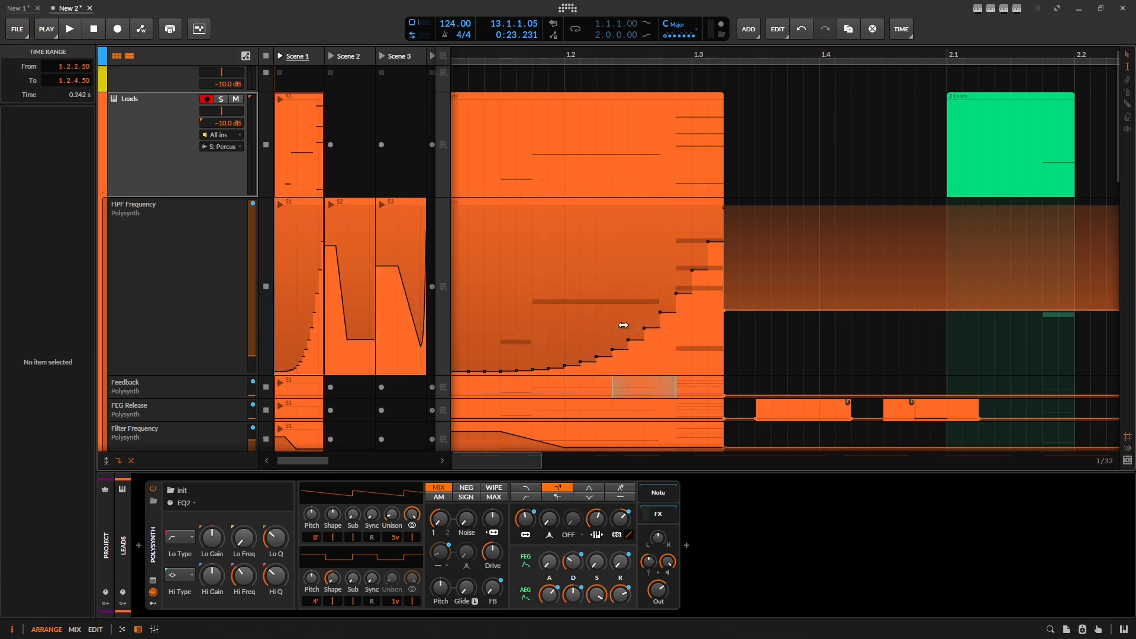
{"action": "left_click", "coordinate": [576, 325]}
{"action": "left_click_drag", "start_coordinate": [559, 325], "coordinate": [660, 296]}
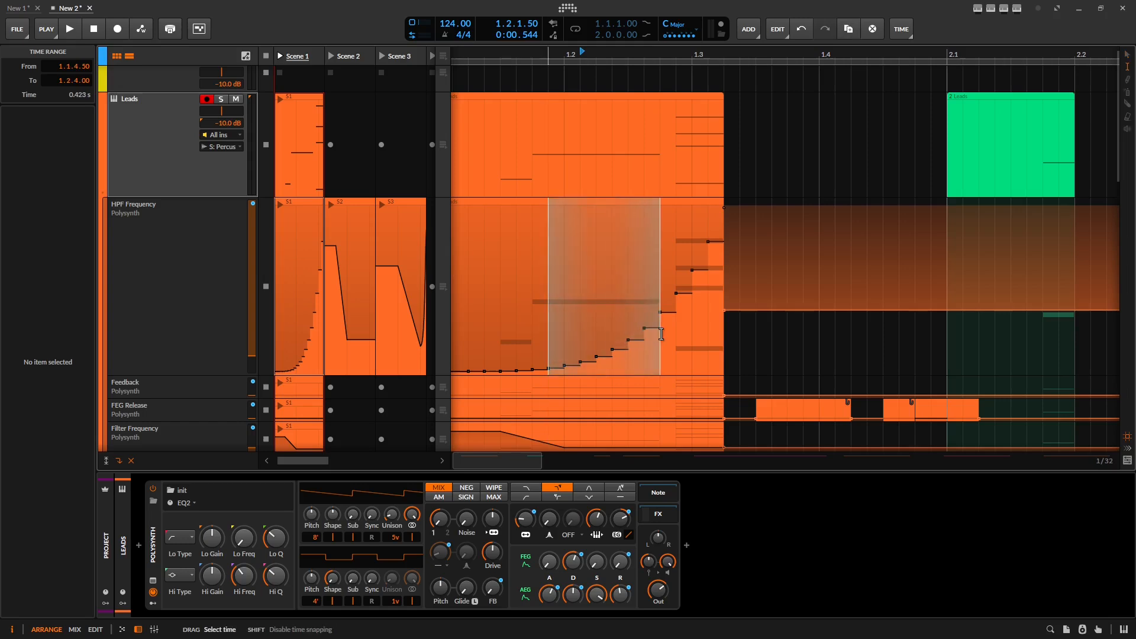
{"action": "left_click_drag", "start_coordinate": [594, 270], "coordinate": [362, 503]}
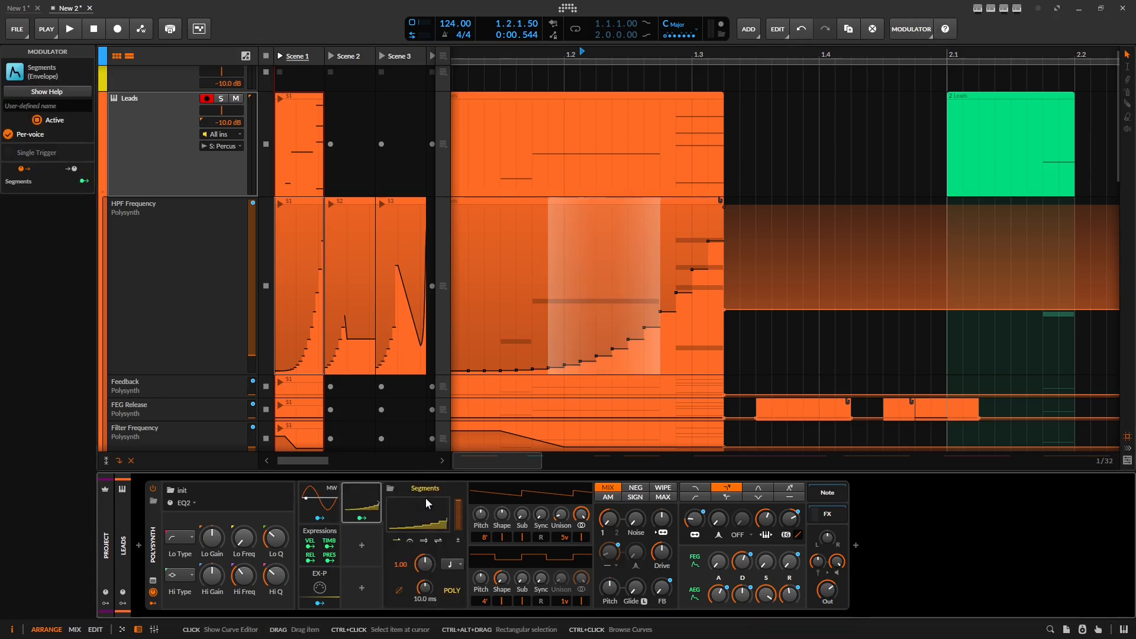
Step: Create a Curves modulator on the Polysynth from the Scene 3 HPF Frequency clip and set its rate to 1.04 Hz
{"action": "key", "text": "alt"}
{"action": "left_click_drag", "start_coordinate": [405, 201], "coordinate": [372, 551]}
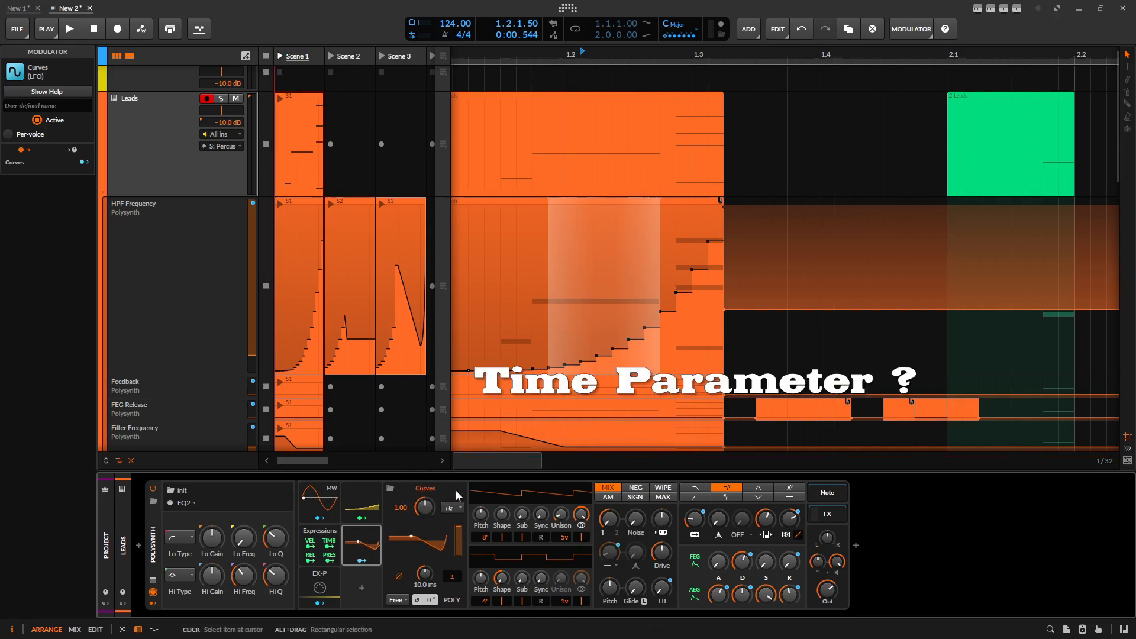
{"action": "mouse_move", "coordinate": [423, 509]}
{"action": "left_mouse_down"}
{"action": "mouse_move", "coordinate": [422, 495]}
{"action": "mouse_move", "coordinate": [425, 508]}
{"action": "left_mouse_up"}
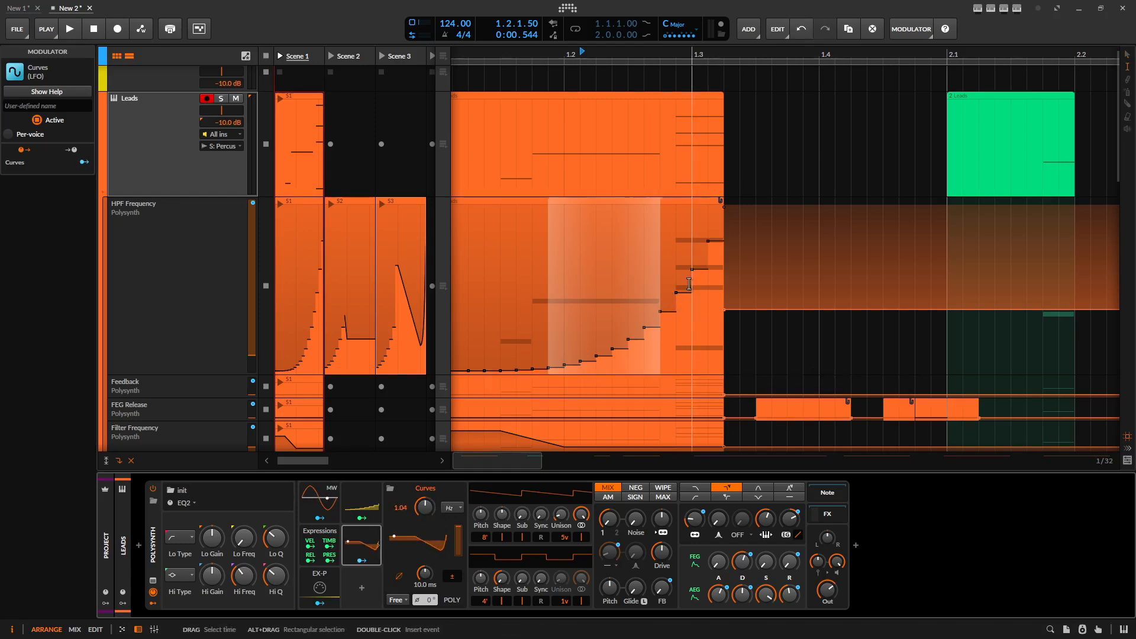
Step: Mark the HPF Frequency time range from 1.2.2.50 to 1.3.1.00 in the arranger and show the mixer
{"action": "left_click_drag", "start_coordinate": [689, 283], "coordinate": [615, 294]}
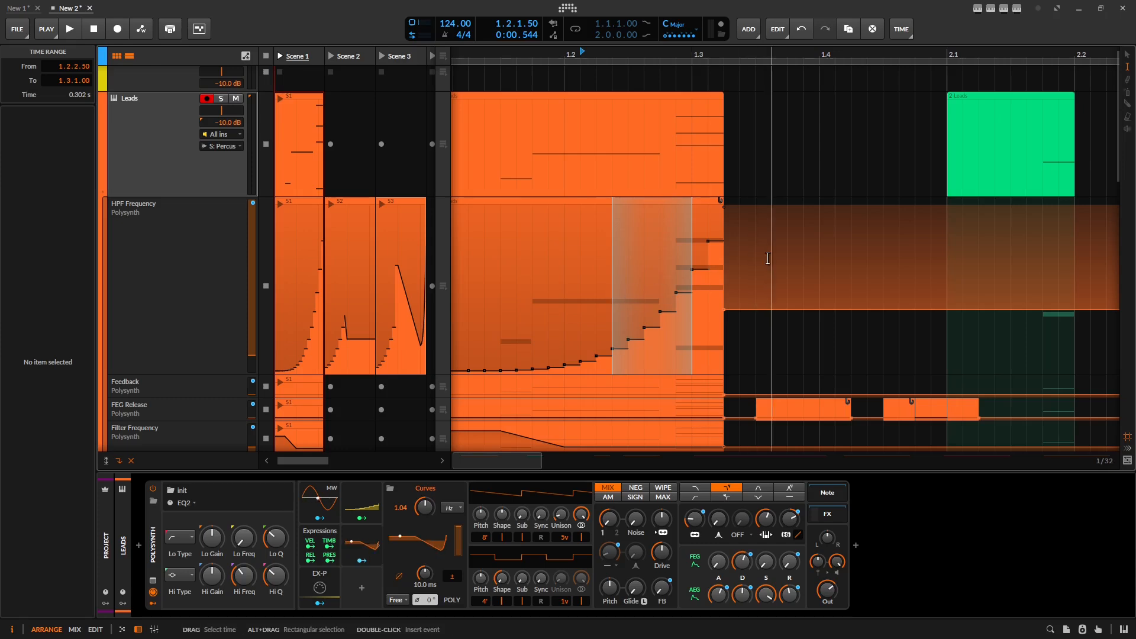
{"action": "left_click", "coordinate": [657, 214]}
{"action": "key", "text": "m"}
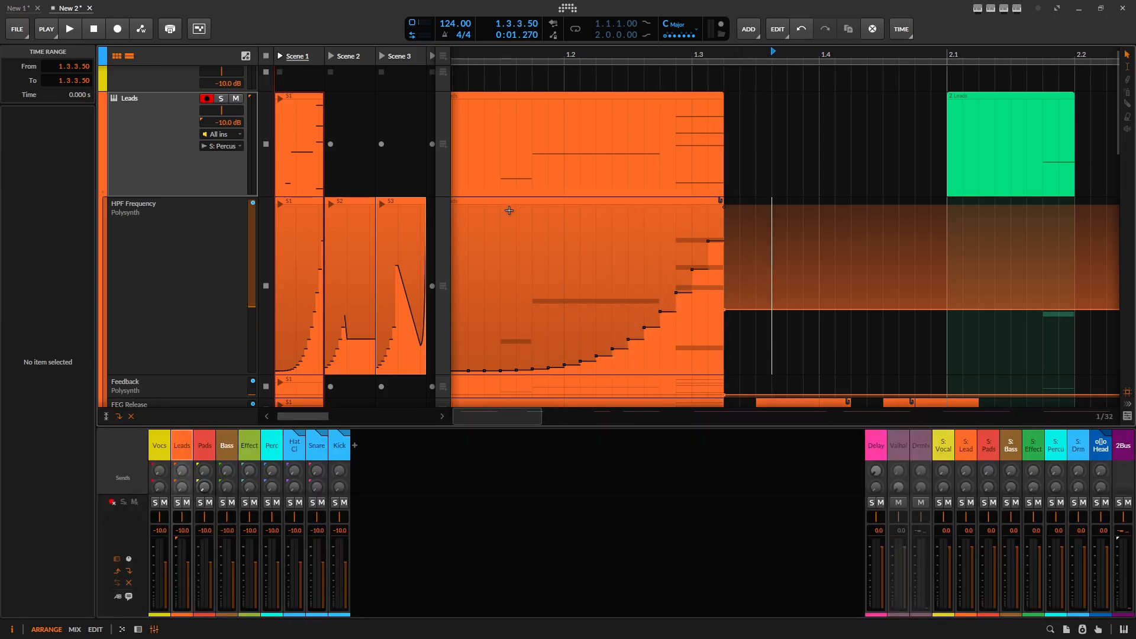
Step: Trim the start of the first HPF Frequency arranger clip, trying 1.2.1.50 and 1.1.3.00 before settling on 1.2.3.00
{"action": "left_click_drag", "start_coordinate": [500, 217], "coordinate": [613, 198]}
{"action": "left_click", "coordinate": [598, 202]}
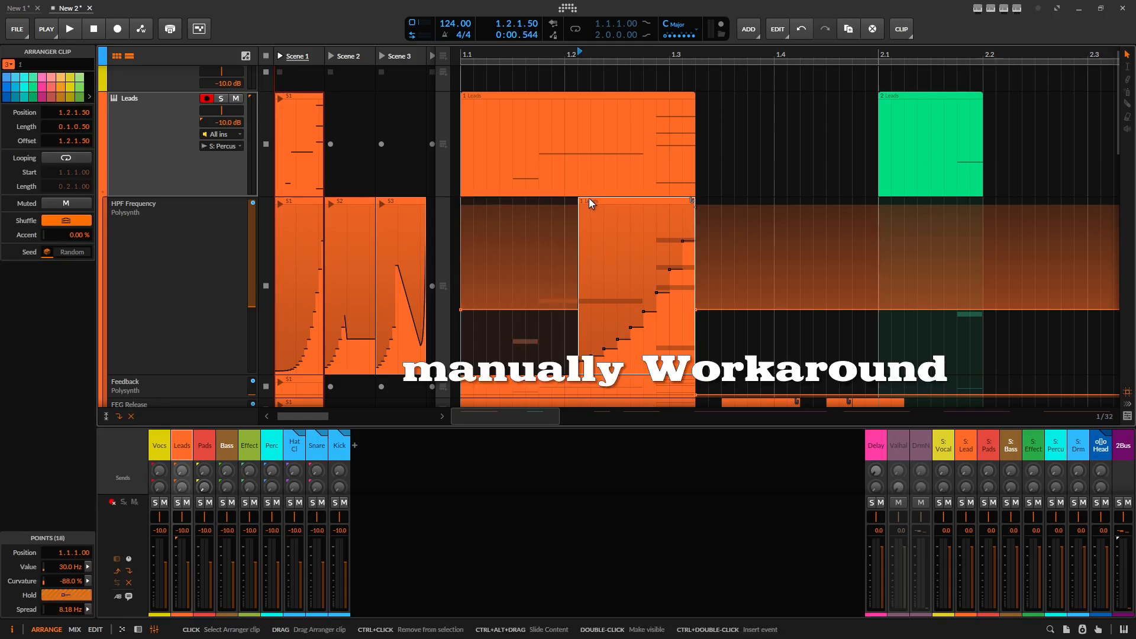
{"action": "left_click", "coordinate": [577, 200]}
{"action": "left_click", "coordinate": [577, 201]}
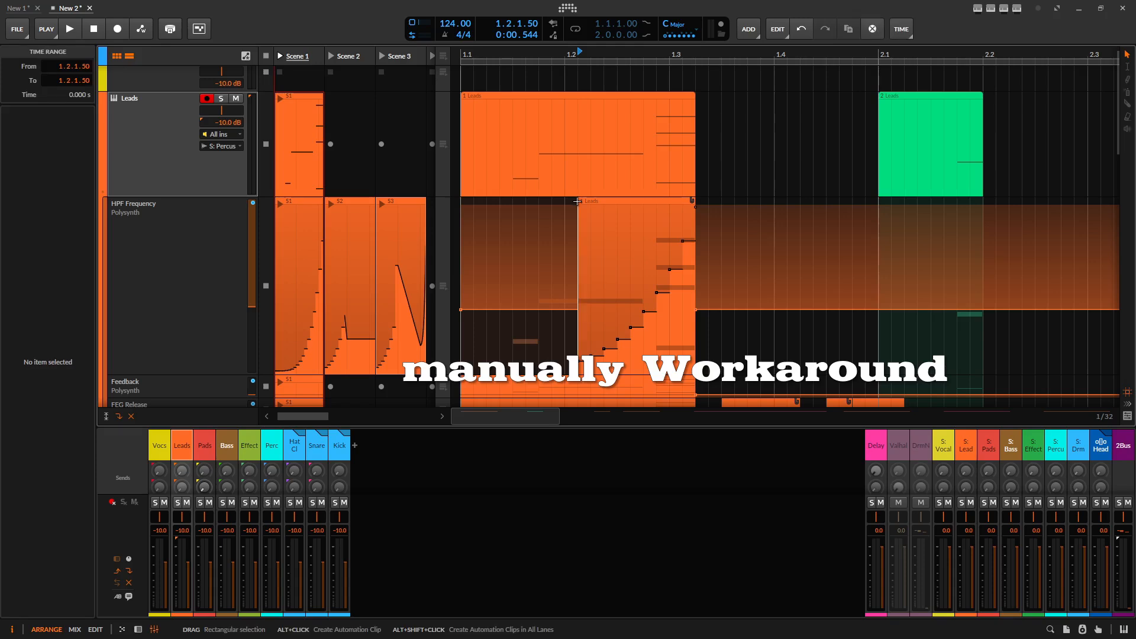
{"action": "left_click", "coordinate": [580, 201]}
{"action": "left_click_drag", "start_coordinate": [581, 203], "coordinate": [514, 200]}
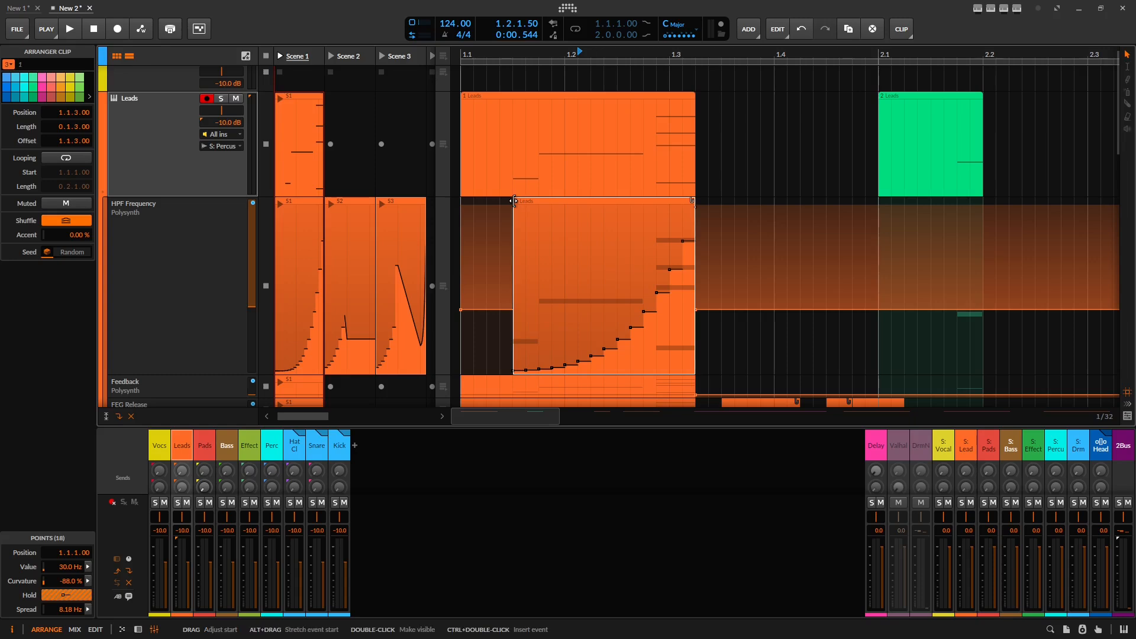
{"action": "left_click_drag", "start_coordinate": [510, 200], "coordinate": [625, 202]}
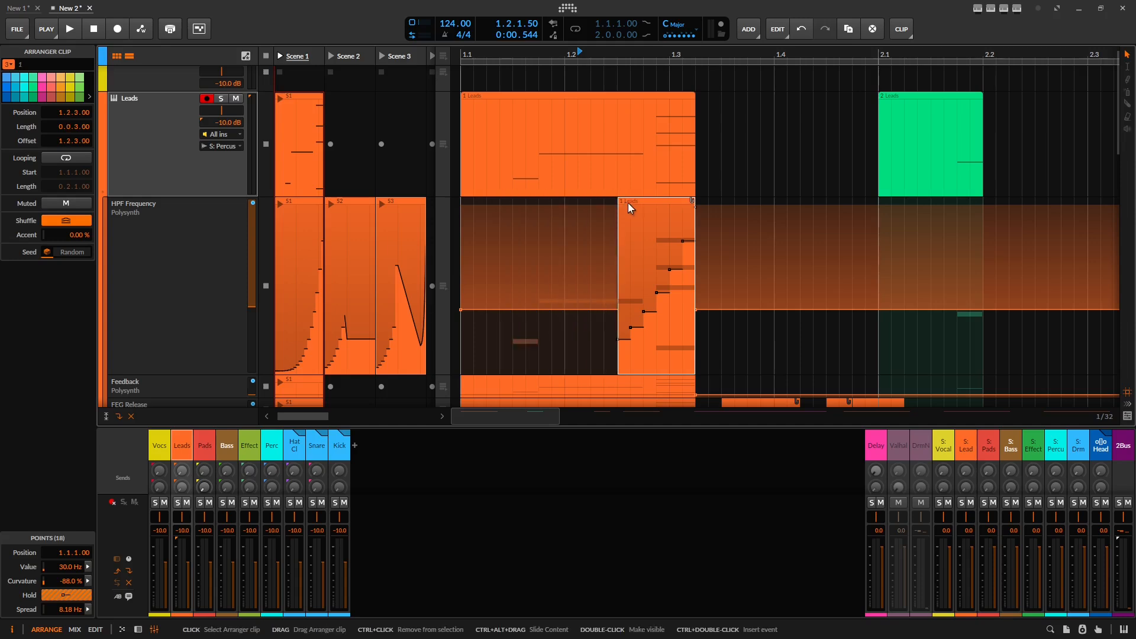
{"action": "double_click", "coordinate": [648, 201]}
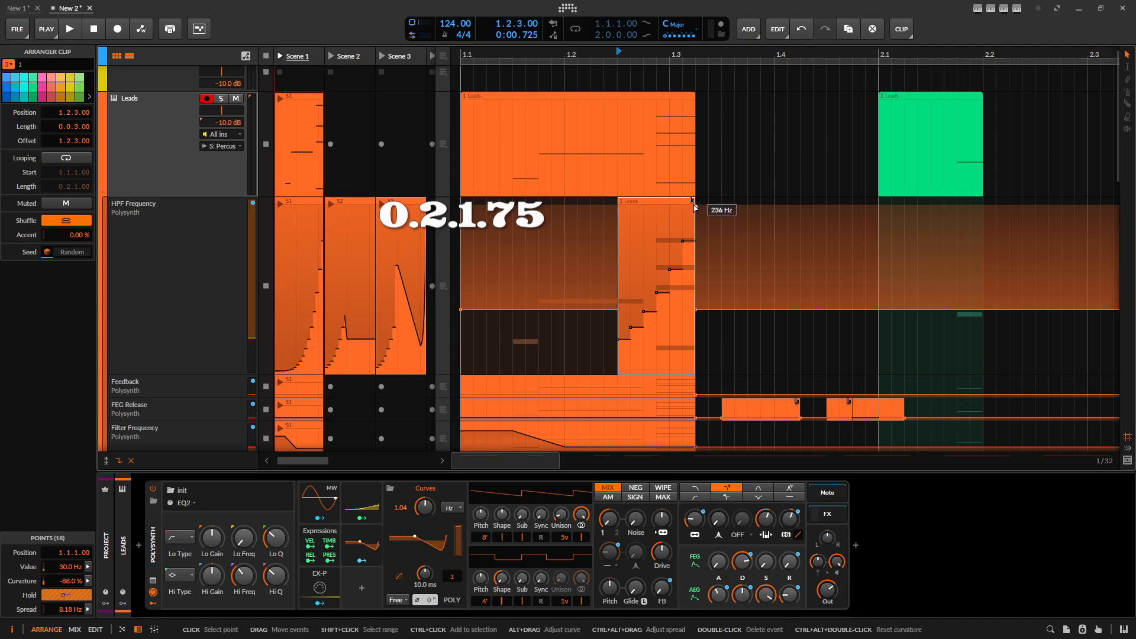
Step: Extend the end of the HPF Frequency arranger clip to a length of 0.2.1.50
{"action": "left_click_drag", "start_coordinate": [694, 203], "coordinate": [876, 207]}
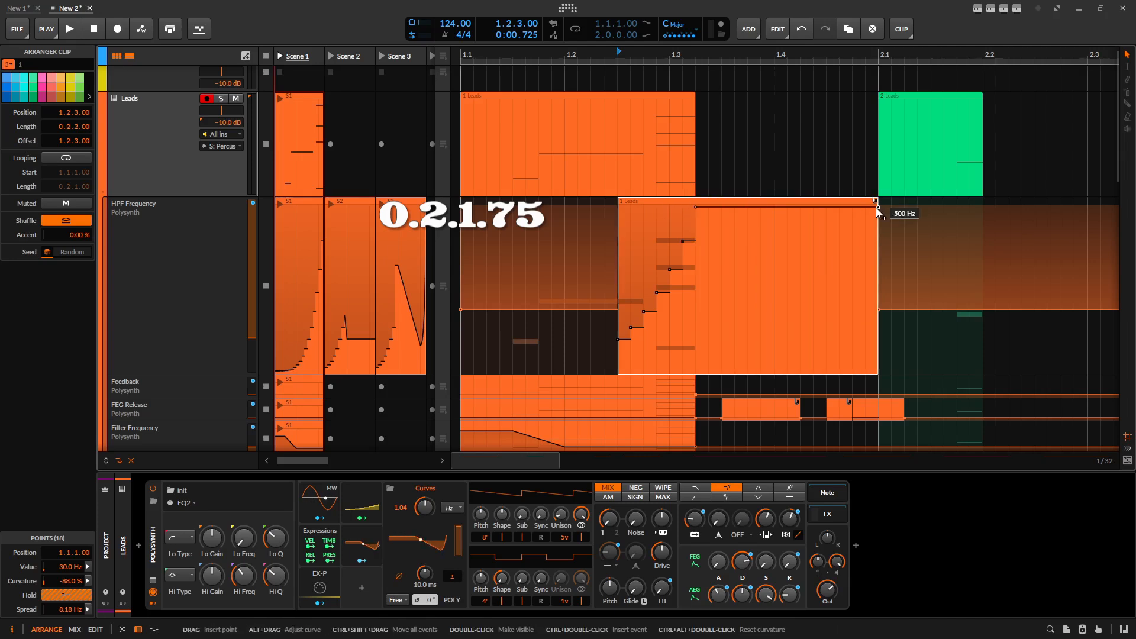
{"action": "left_click", "coordinate": [879, 203]}
{"action": "left_click", "coordinate": [864, 204]}
{"action": "mouse_move", "coordinate": [875, 204]}
{"action": "left_mouse_down"}
{"action": "mouse_move", "coordinate": [808, 200]}
{"action": "mouse_move", "coordinate": [858, 202]}
{"action": "left_mouse_up"}
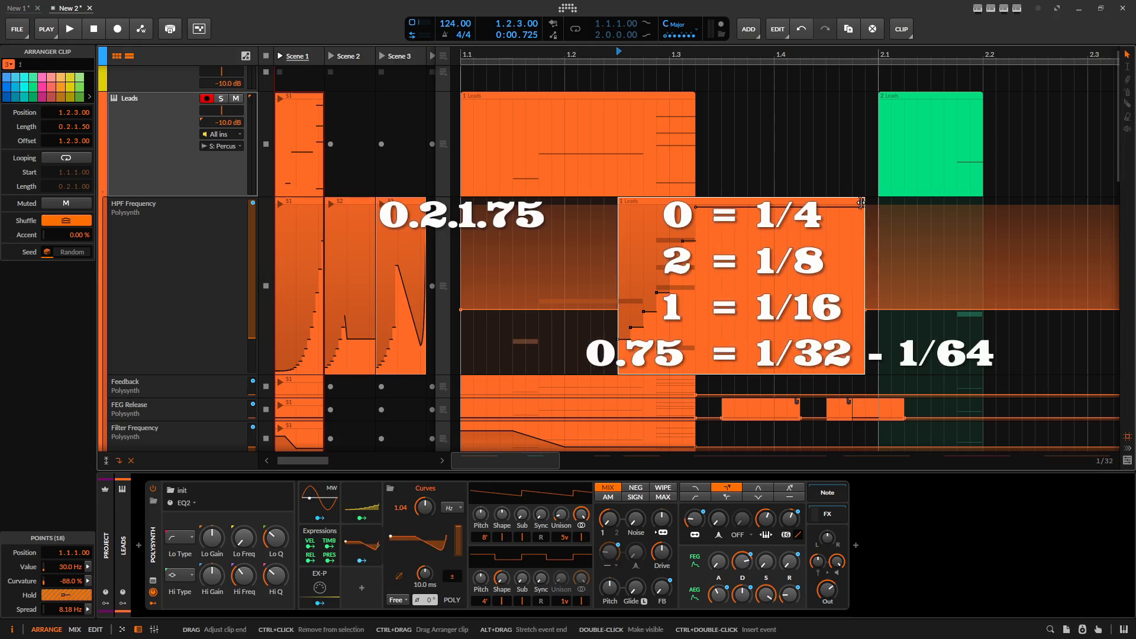
Step: Refine the arranger grid to 1/64 and lengthen the HPF Frequency clip to 0.2.1.75
{"action": "key", "text": "comma"}
{"action": "key", "text": "period"}
{"action": "key", "text": "period"}
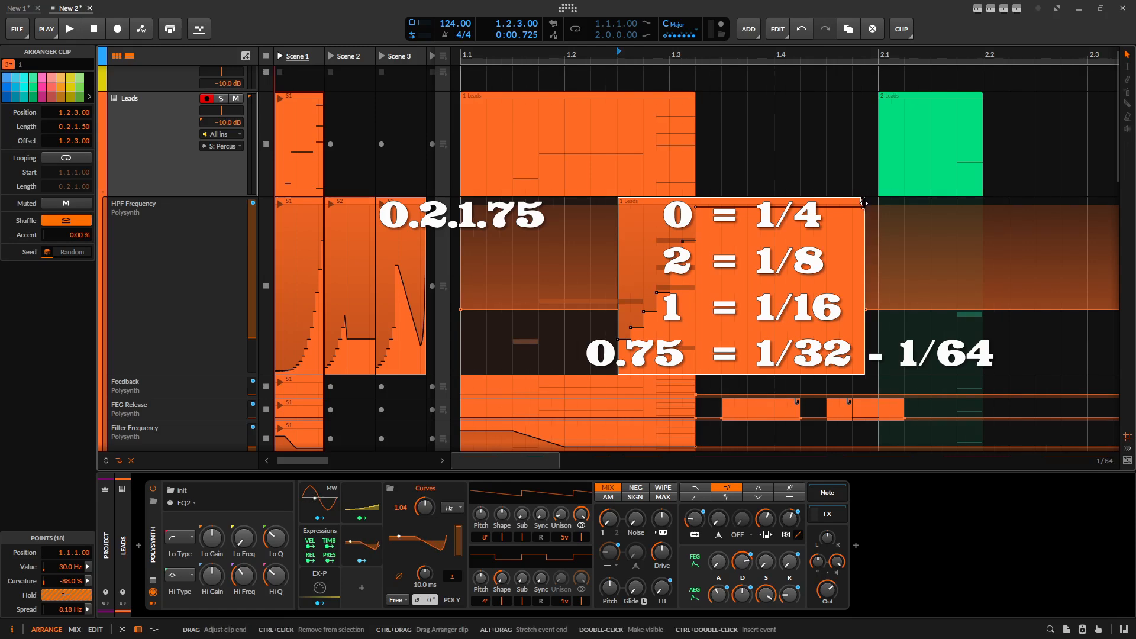
{"action": "scroll", "coordinate": [864, 202], "scroll_direction": "up", "scroll_amount": 3}
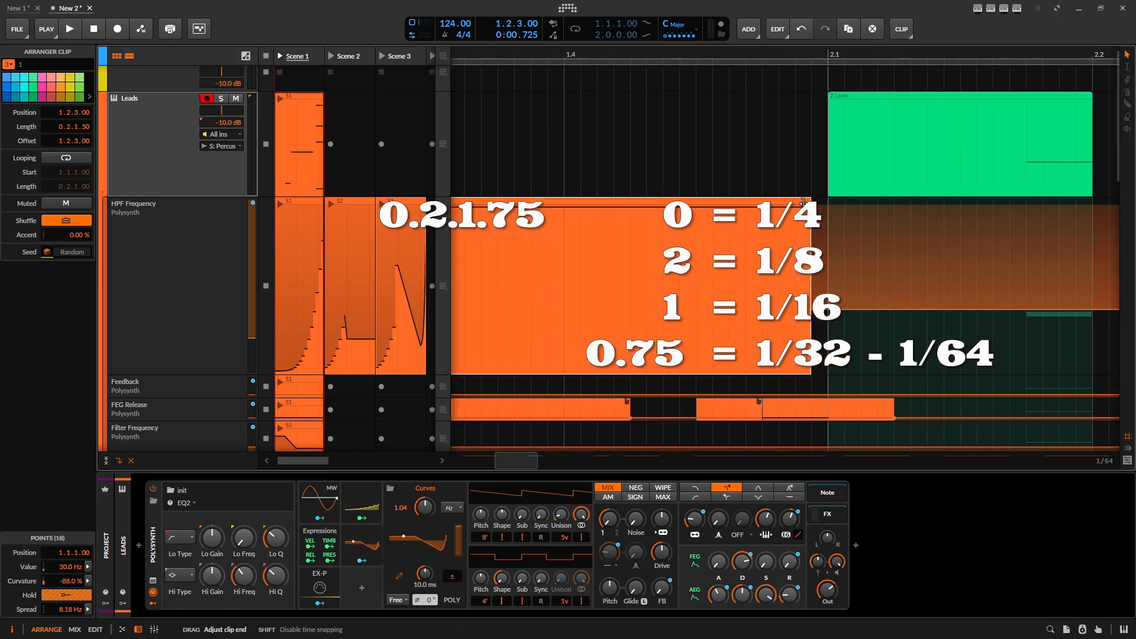
{"action": "left_click_drag", "start_coordinate": [803, 202], "coordinate": [809, 200]}
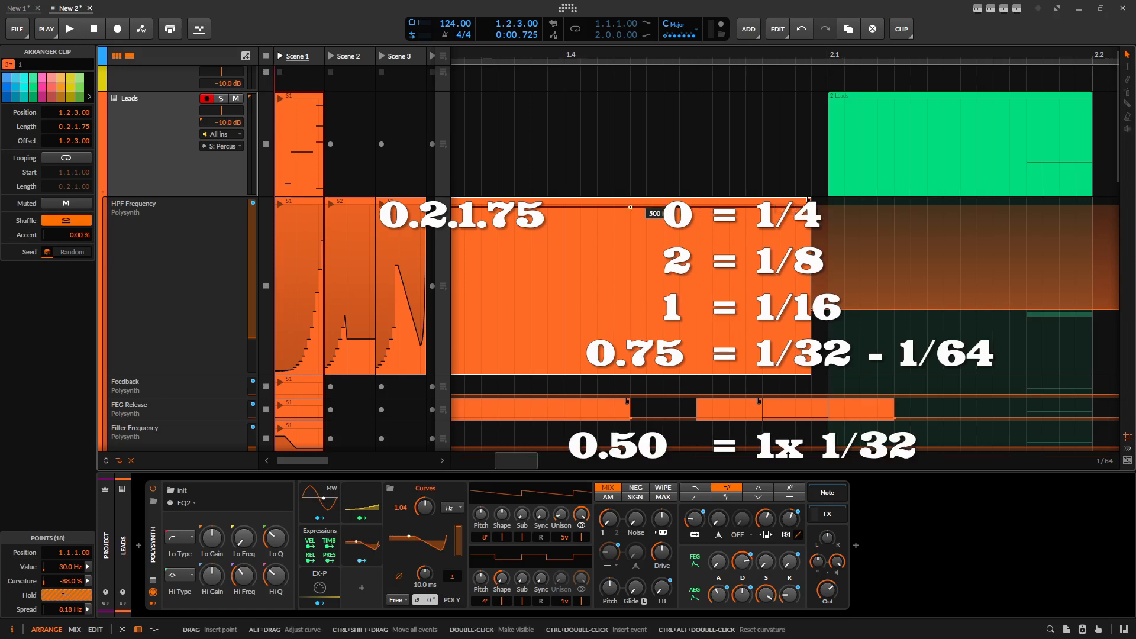
{"action": "scroll", "coordinate": [809, 200], "scroll_direction": "down", "scroll_amount": 3}
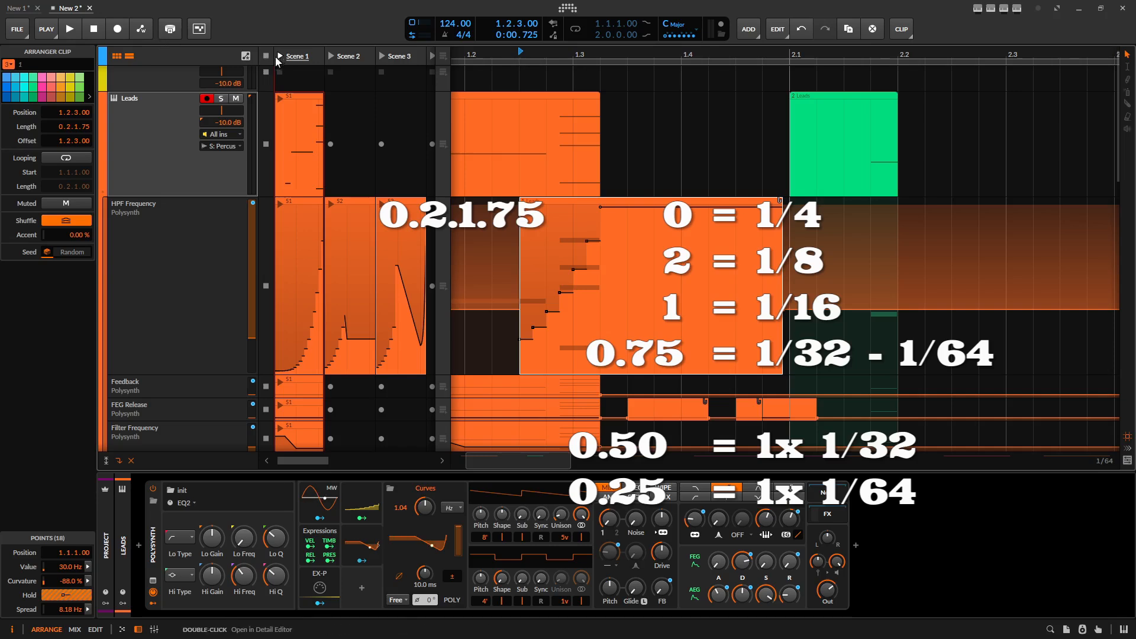
Step: Hide the clip launcher, look through the Curves modulator's rate units, and reselect the HPF Frequency arranger clip
{"action": "left_click", "coordinate": [116, 57]}
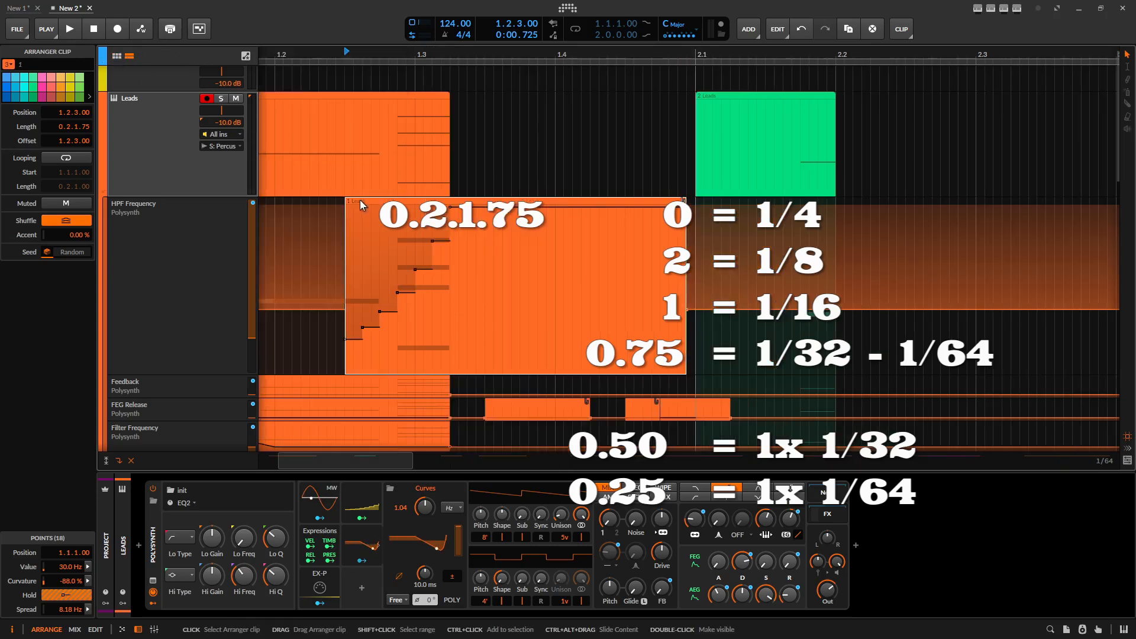
{"action": "left_click", "coordinate": [449, 509]}
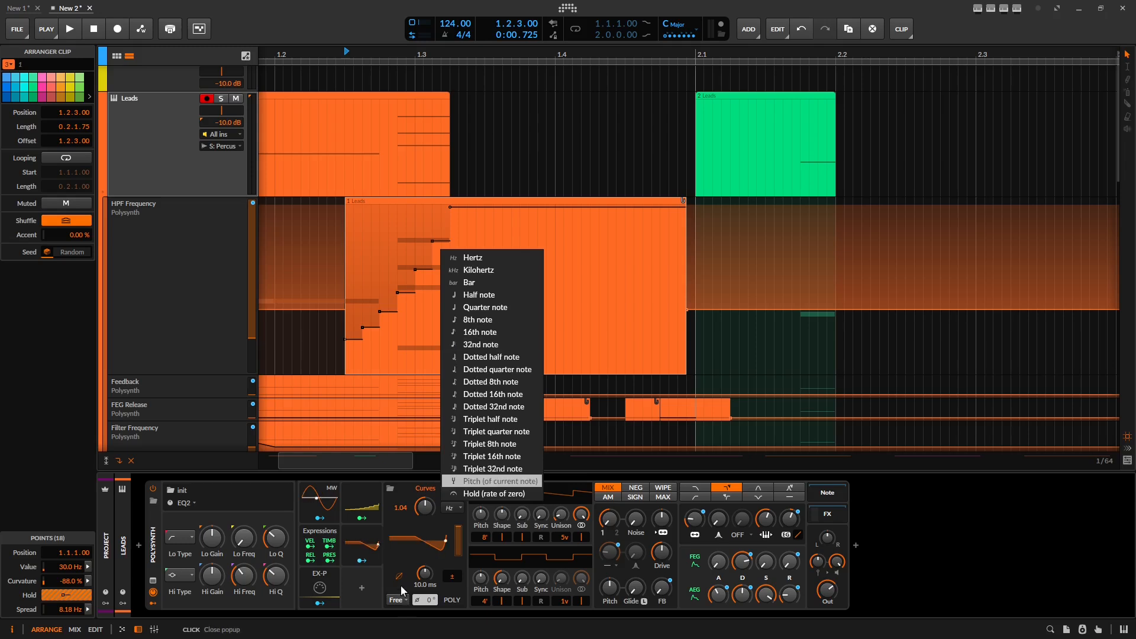
{"action": "left_click", "coordinate": [410, 542]}
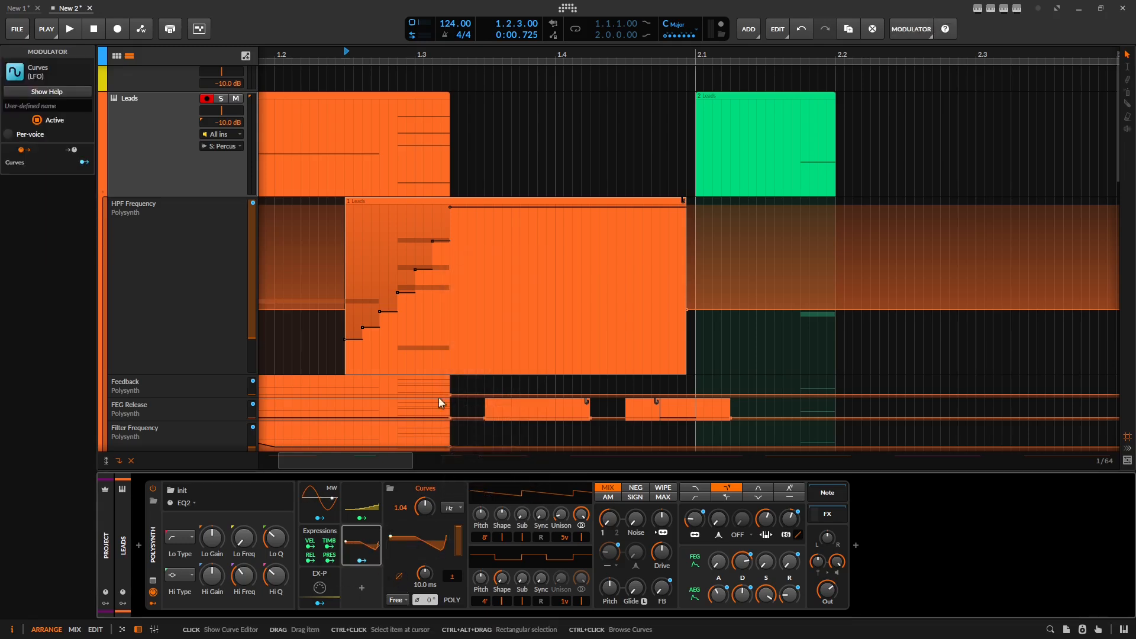
{"action": "left_click", "coordinate": [451, 203]}
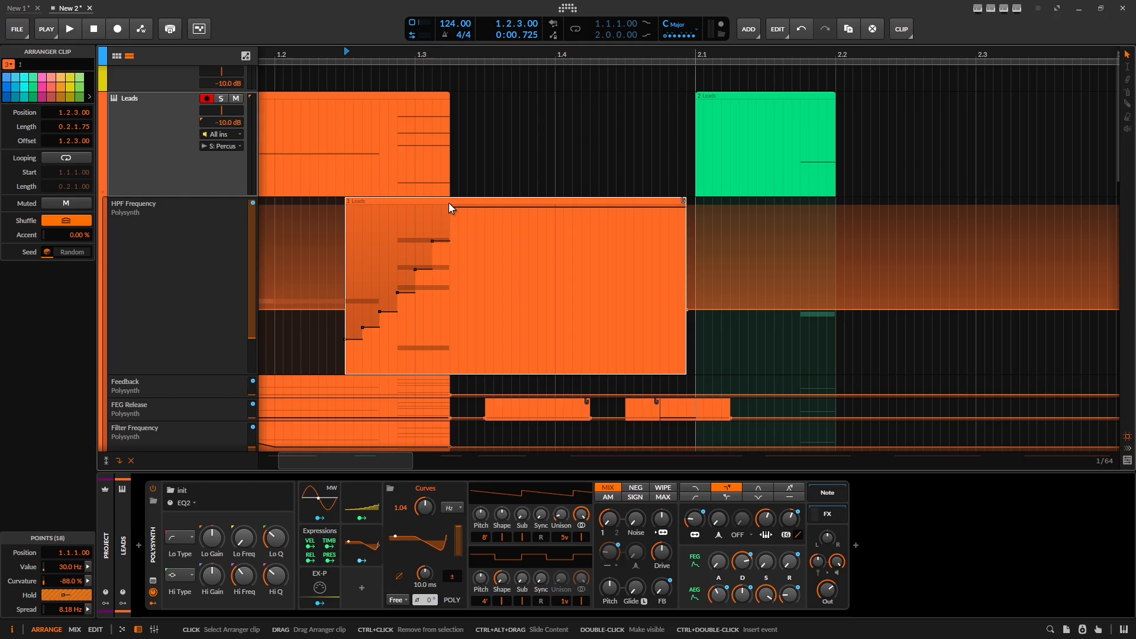
{"action": "left_click_drag", "start_coordinate": [416, 219], "coordinate": [311, 223]}
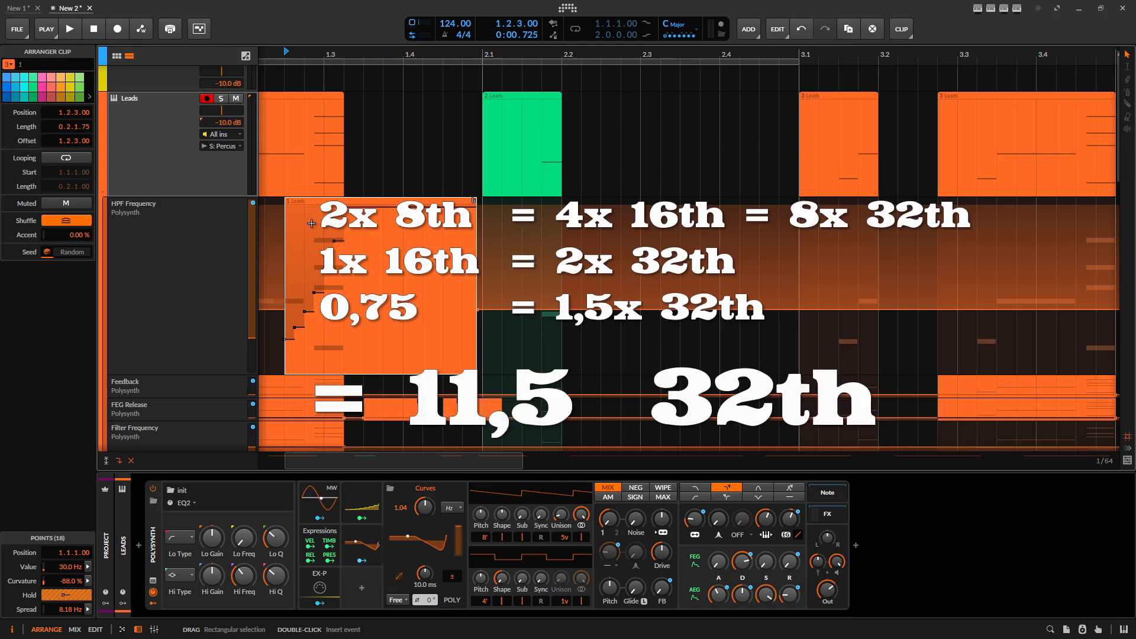
Step: Set the Curves modulator's rate unit to 32nd note and its rate to 11,5
{"action": "left_click", "coordinate": [458, 513]}
{"action": "left_click", "coordinate": [476, 340]}
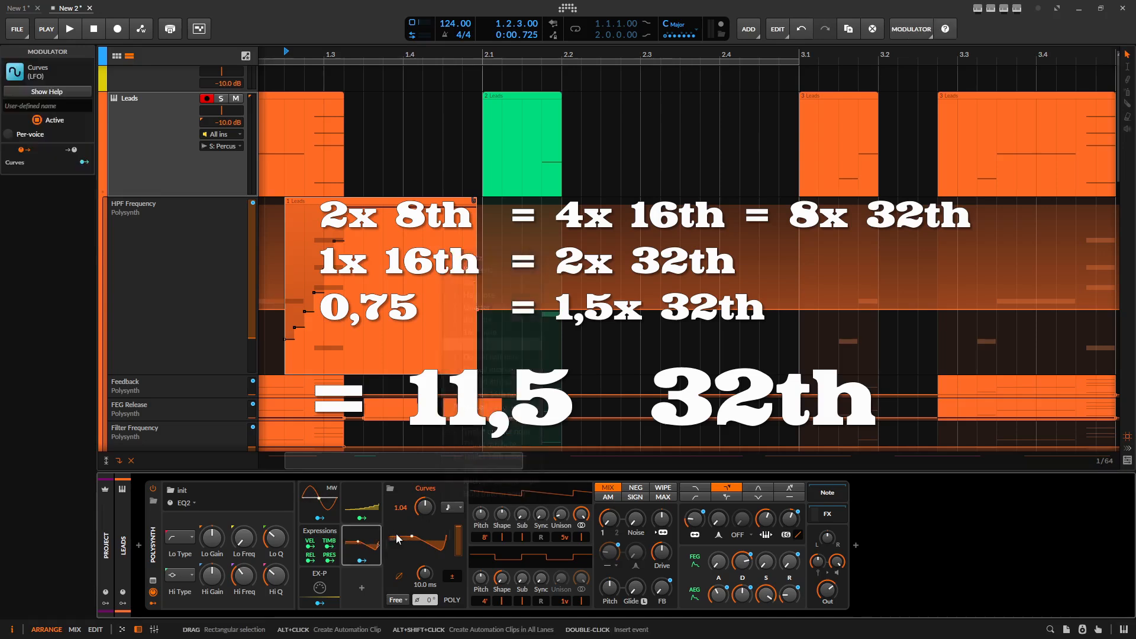
{"action": "left_click", "coordinate": [425, 508], "text": "ctrl"}
{"action": "type", "text": "11,5"}
{"action": "key", "text": "Return"}
Step: Set the Segments modulator's rate unit to 32nd note and its rate to 11.5
{"action": "left_click", "coordinate": [371, 509]}
{"action": "key", "text": "super"}
{"action": "key", "text": "super"}
{"action": "left_click", "coordinate": [452, 560]}
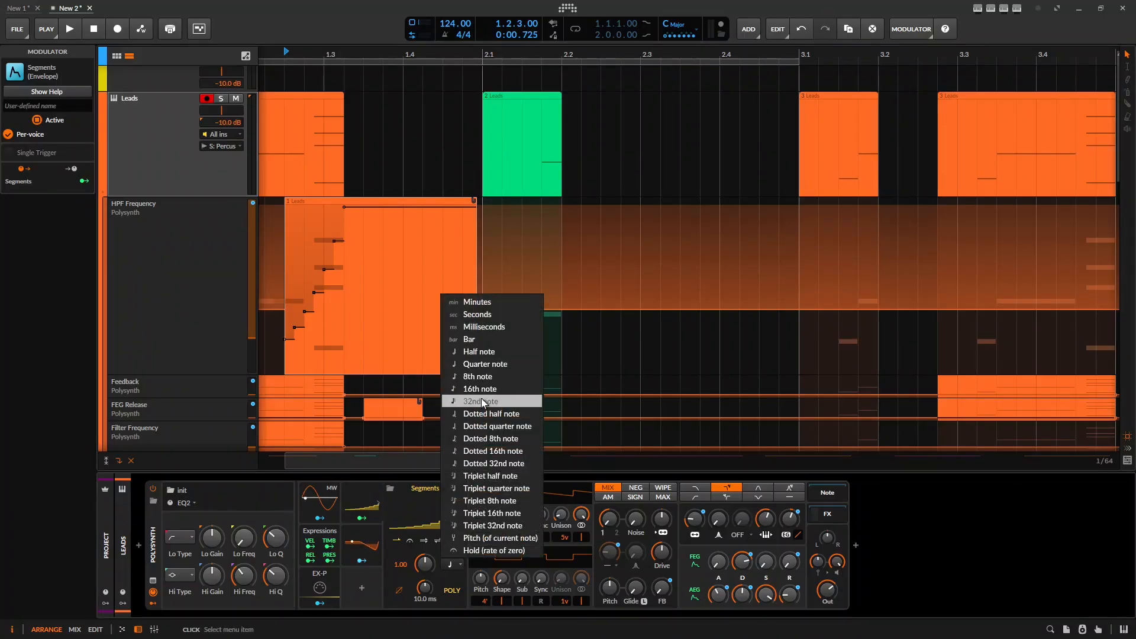
{"action": "left_click", "coordinate": [474, 396]}
{"action": "key", "text": "super"}
{"action": "key", "text": "super"}
{"action": "left_click", "coordinate": [426, 563], "text": "ctrl"}
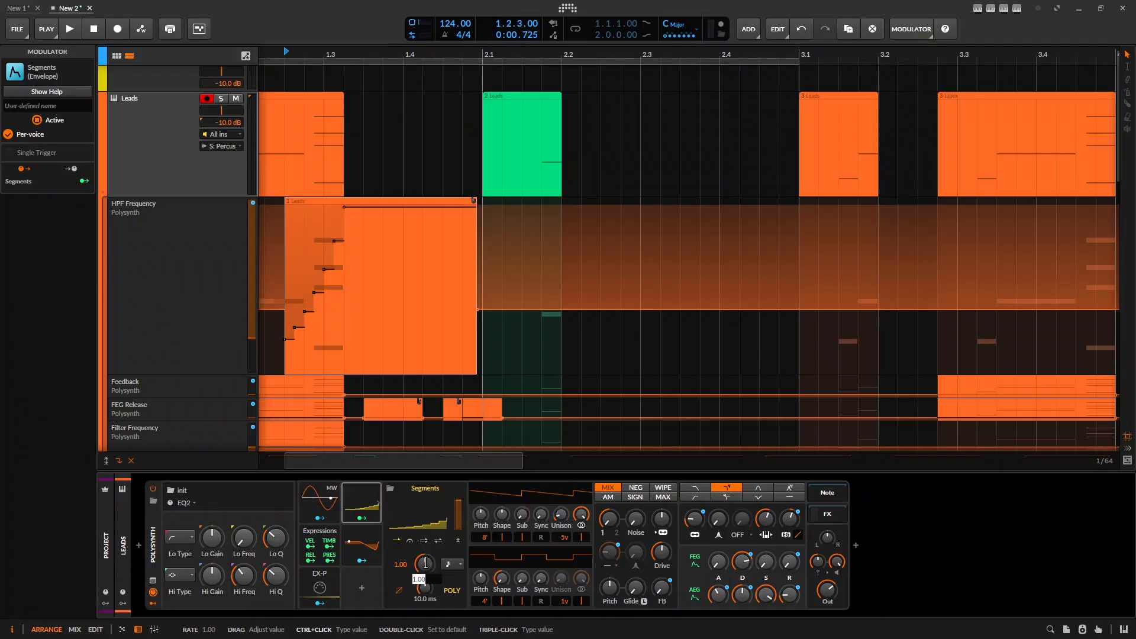
{"action": "type", "text": "11.5"}
{"action": "key", "text": "Return"}
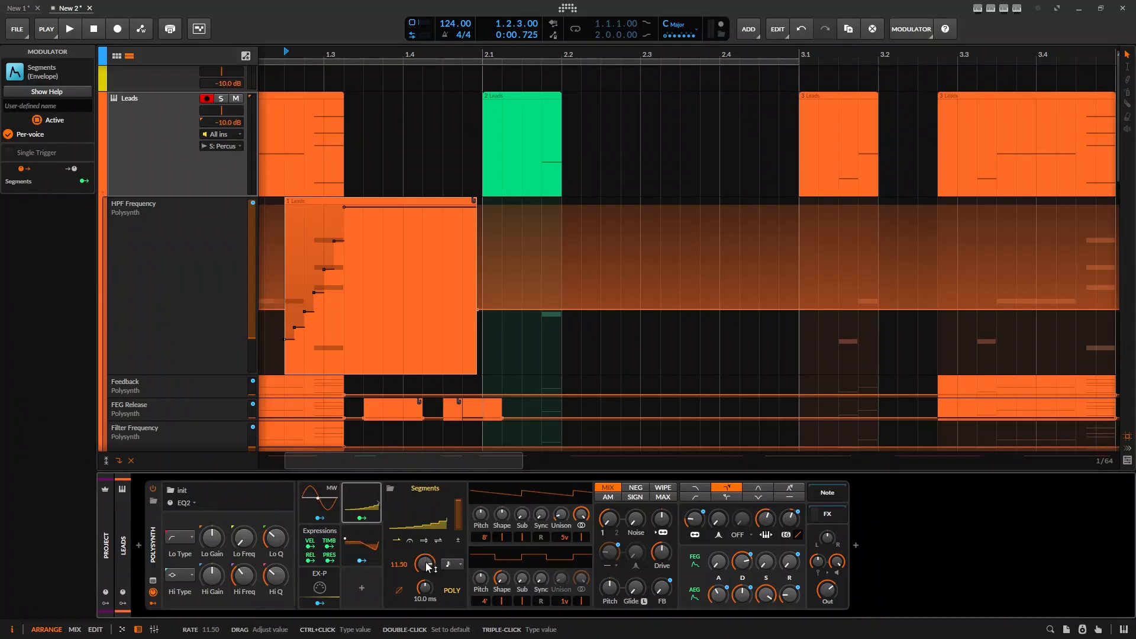
{"action": "left_click", "coordinate": [450, 564]}
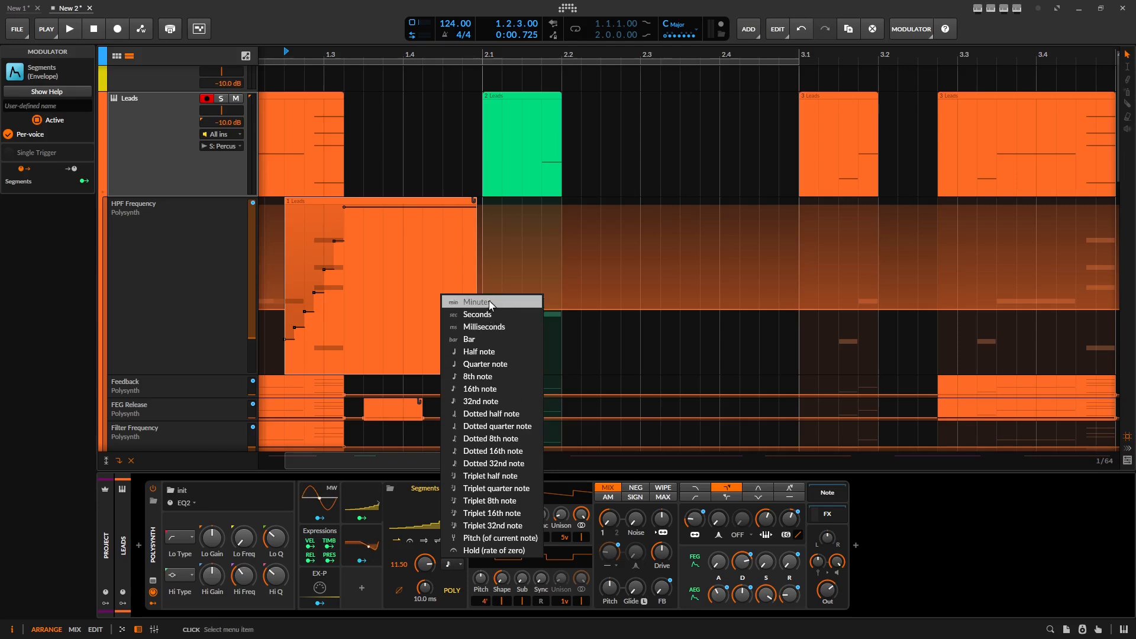
{"action": "left_click", "coordinate": [545, 173]}
{"action": "left_click_drag", "start_coordinate": [605, 255], "coordinate": [503, 279]}
{"action": "left_click", "coordinate": [80, 94]}
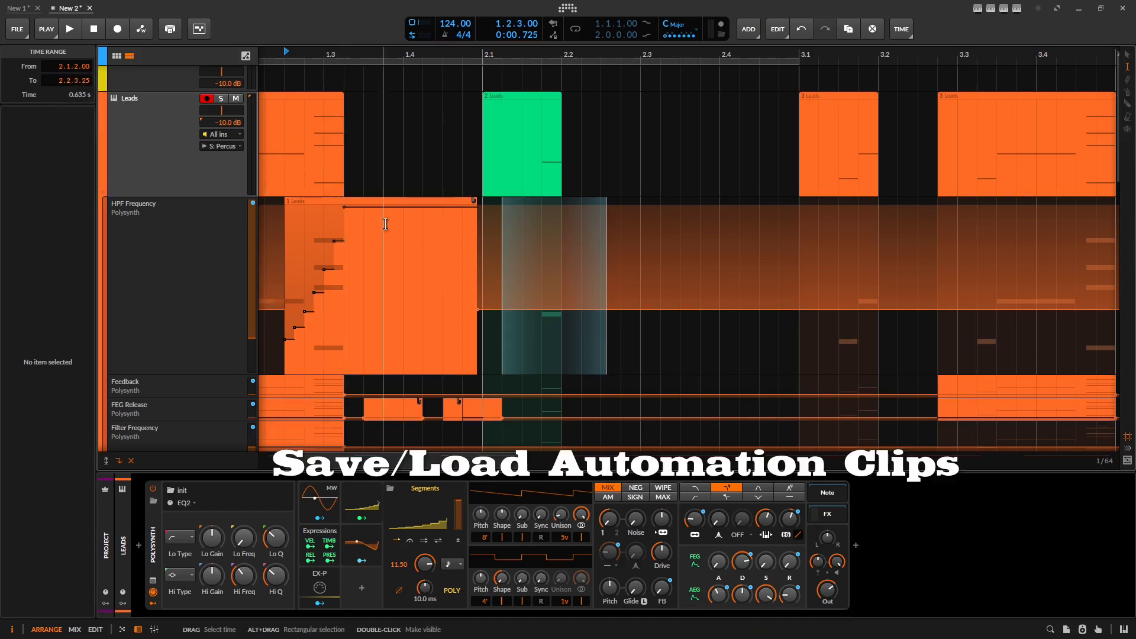
{"action": "key", "text": "1"}
{"action": "left_click", "coordinate": [439, 243]}
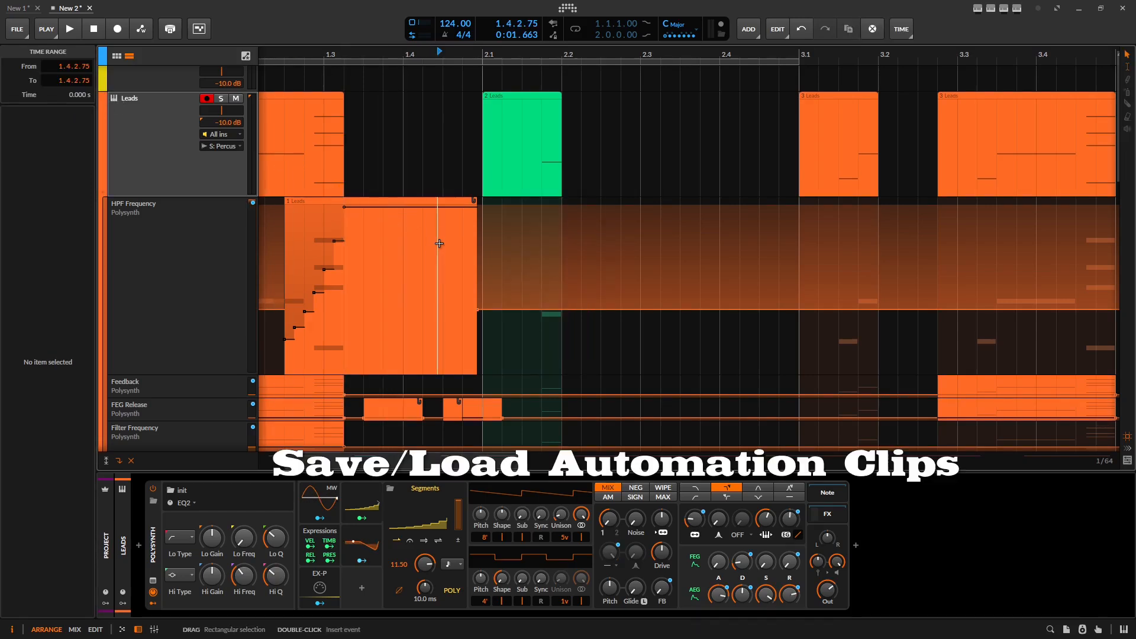
Step: Try to save the HPF Frequency arranger clip to the library
{"action": "scroll", "coordinate": [439, 247], "scroll_direction": "down", "scroll_amount": 5}
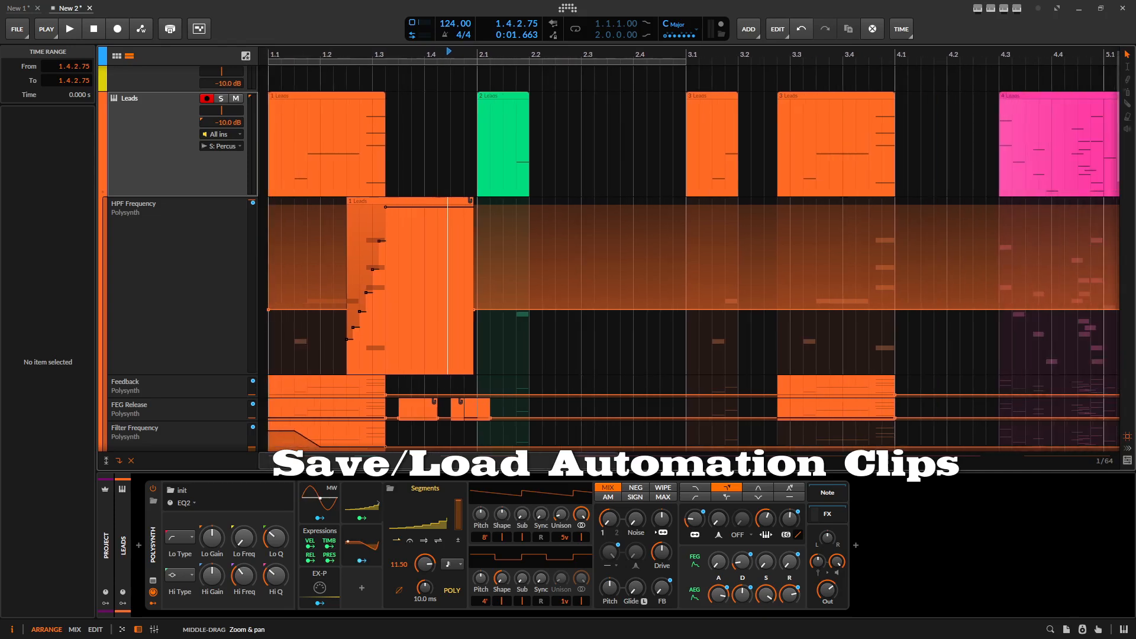
{"action": "left_click", "coordinate": [420, 201]}
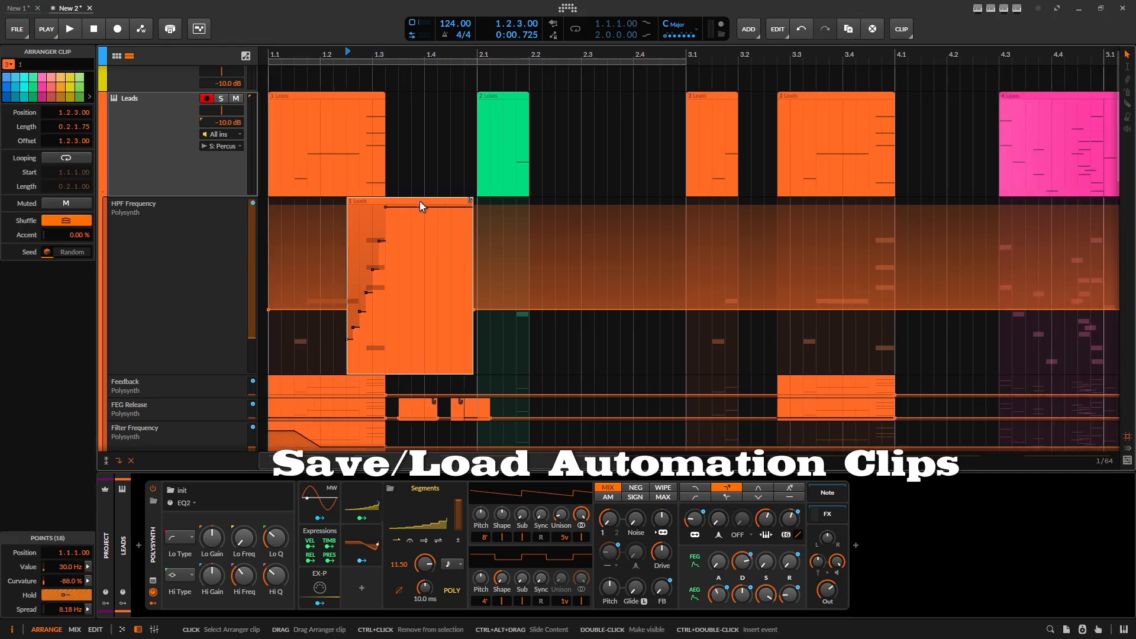
{"action": "right_click", "coordinate": [420, 200]}
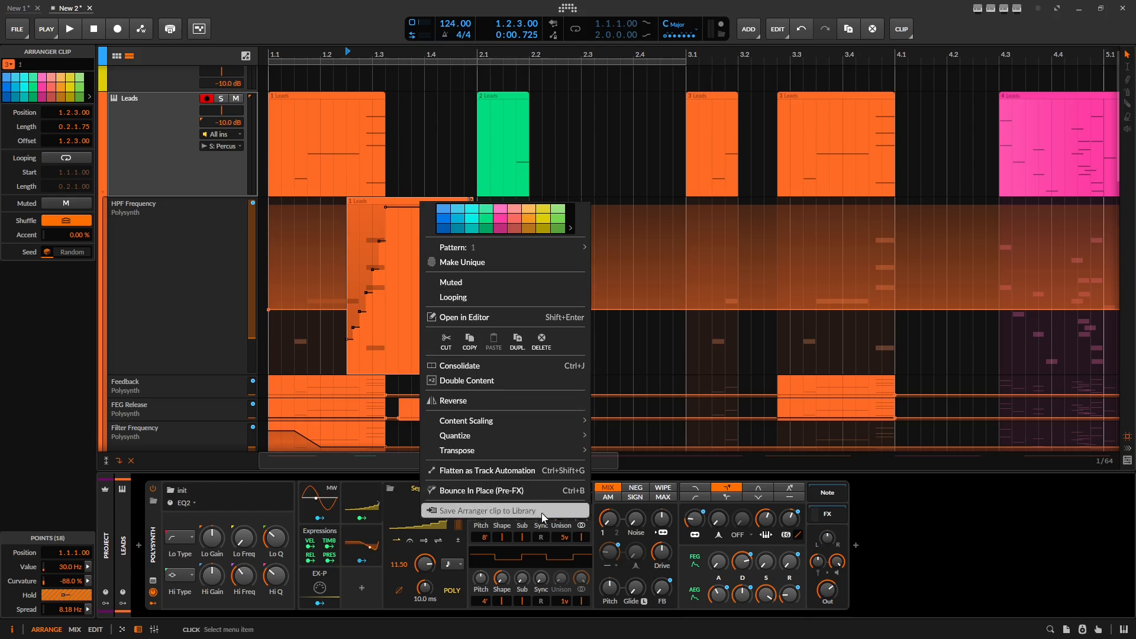
{"action": "left_click", "coordinate": [542, 513]}
{"action": "key", "text": "Escape"}
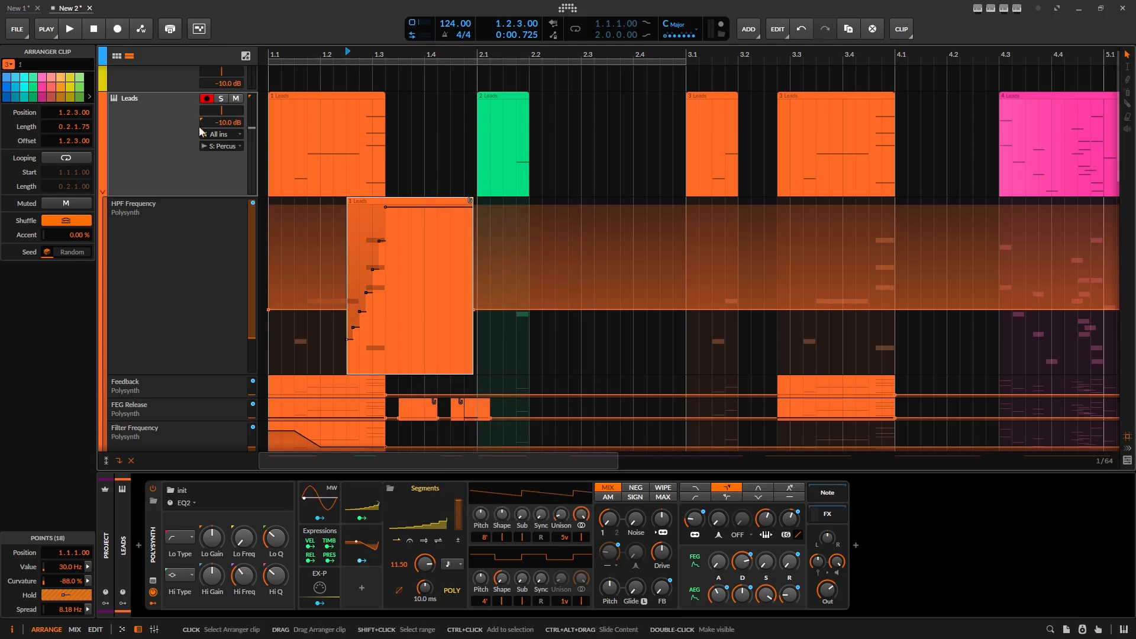
Step: Show the clip launcher, check the S1 HPF Frequency launcher clip's library save and insert options, and reselect the arranger clip
{"action": "left_click", "coordinate": [117, 55]}
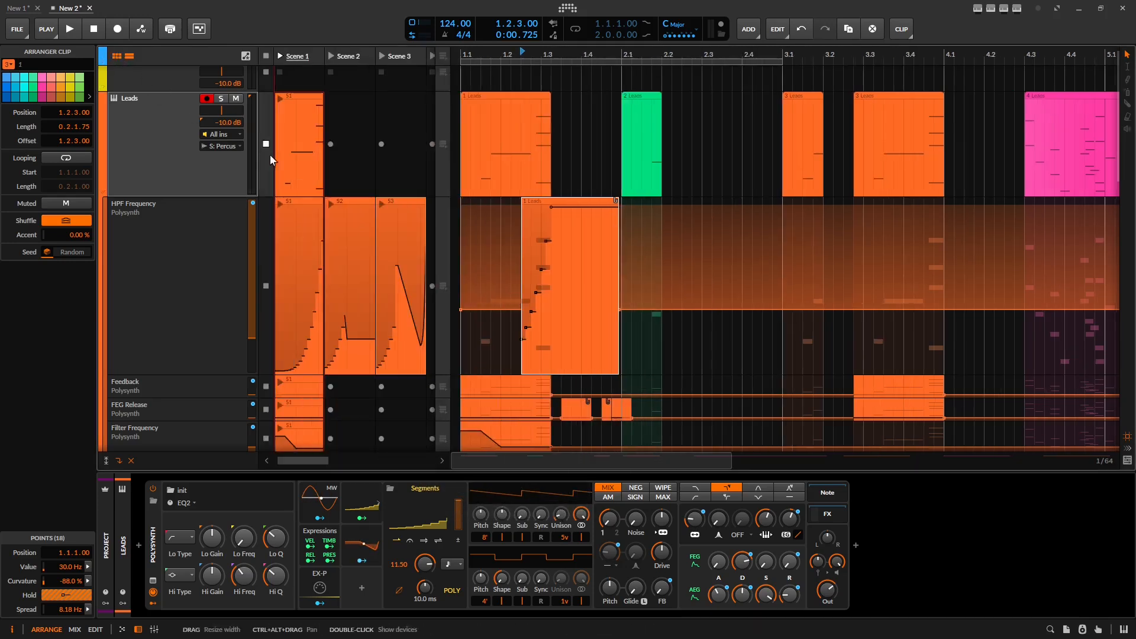
{"action": "left_click", "coordinate": [293, 206]}
{"action": "right_click", "coordinate": [294, 203]}
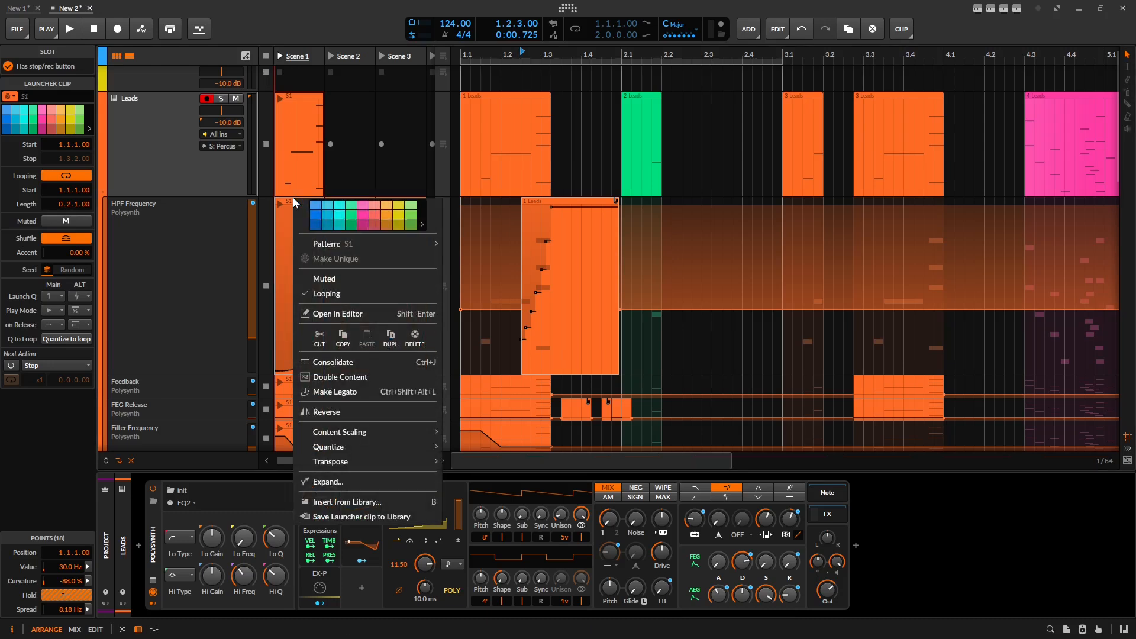
{"action": "left_click", "coordinate": [575, 459]}
{"action": "left_click", "coordinate": [572, 200]}
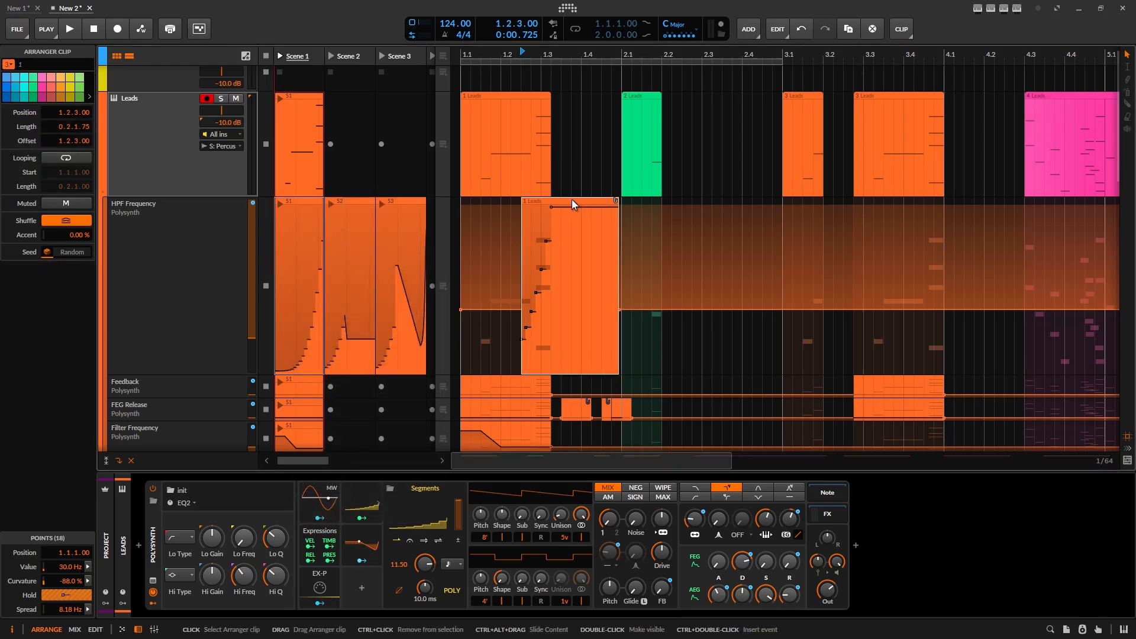
Step: Open the browser and filter everything by file kind, first to Automation Clip and finally to Curves
{"action": "left_click", "coordinate": [1051, 629]}
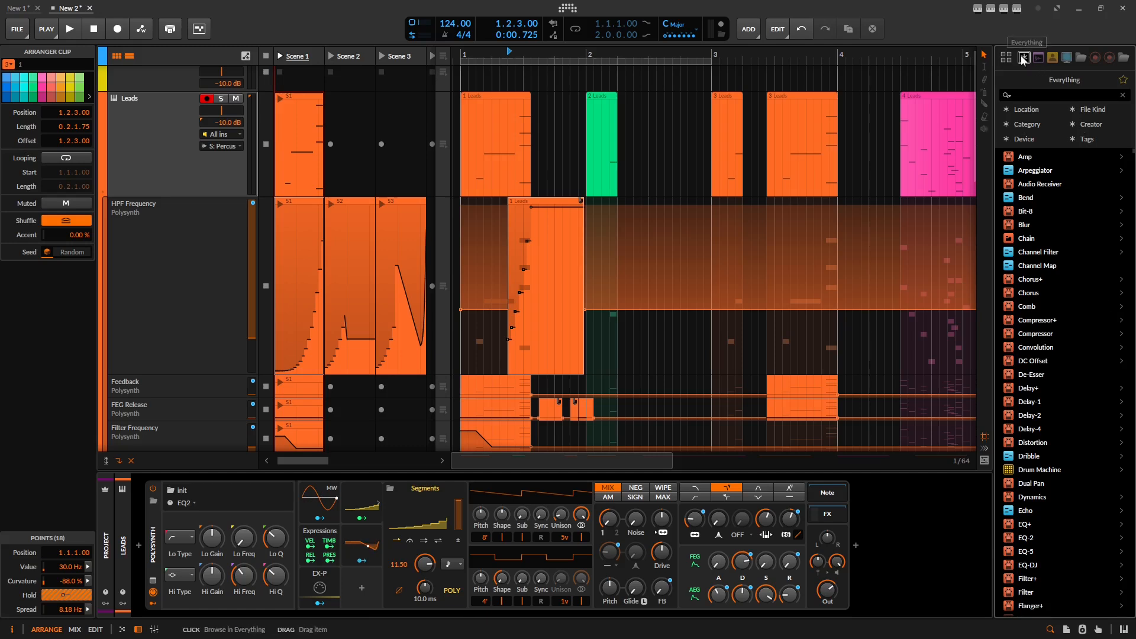
{"action": "left_click", "coordinate": [1098, 110]}
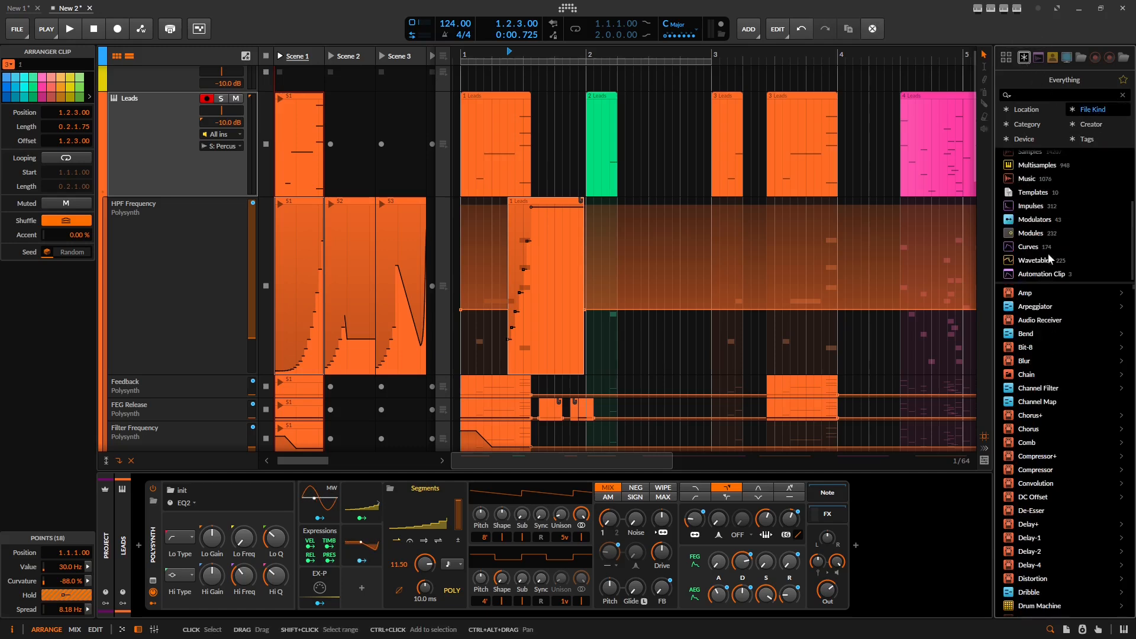
{"action": "left_click", "coordinate": [1047, 273]}
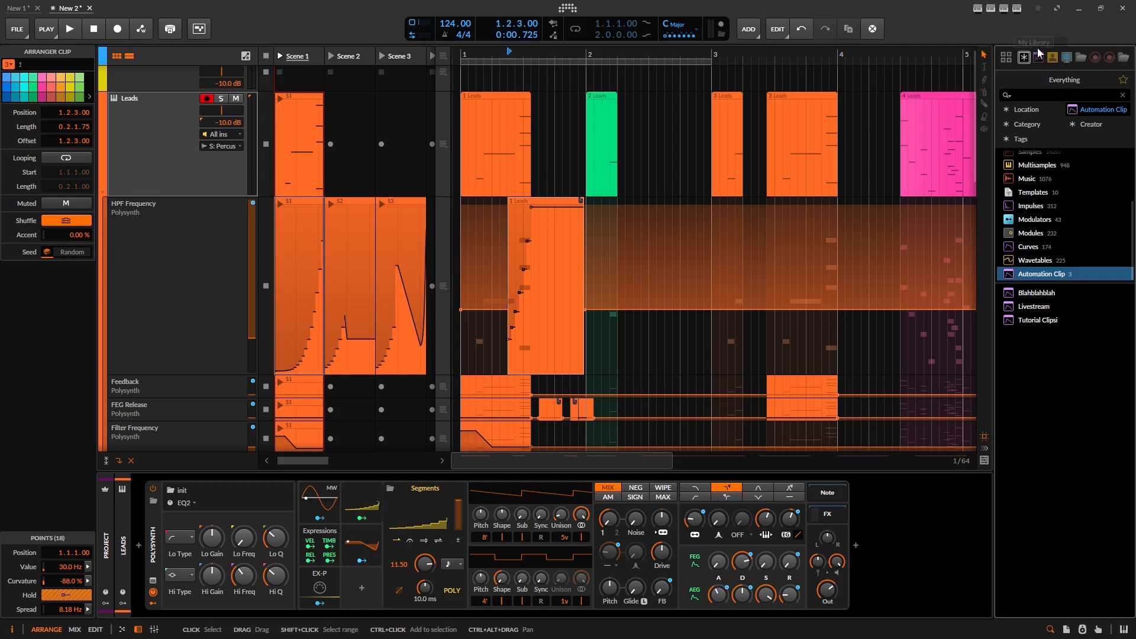
{"action": "left_click", "coordinate": [1042, 251]}
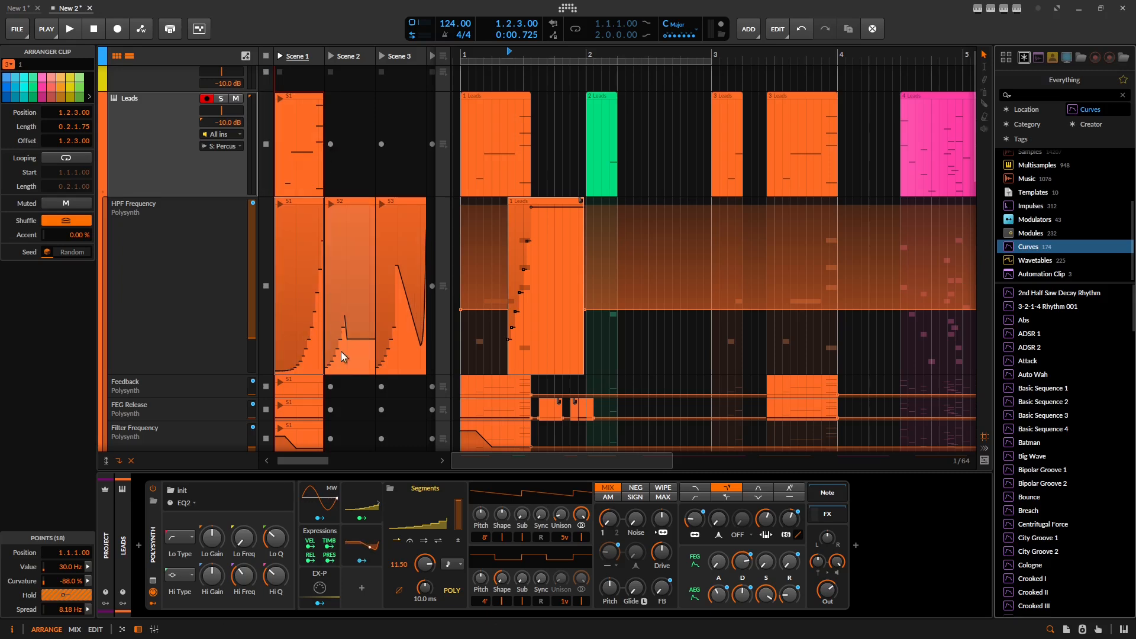
Step: Browse the Automation, Envelope, Lookup, Periodic and Sequence curves available for the Feedback lane's empty Scene 2 slot without inserting any
{"action": "left_click", "coordinate": [368, 386]}
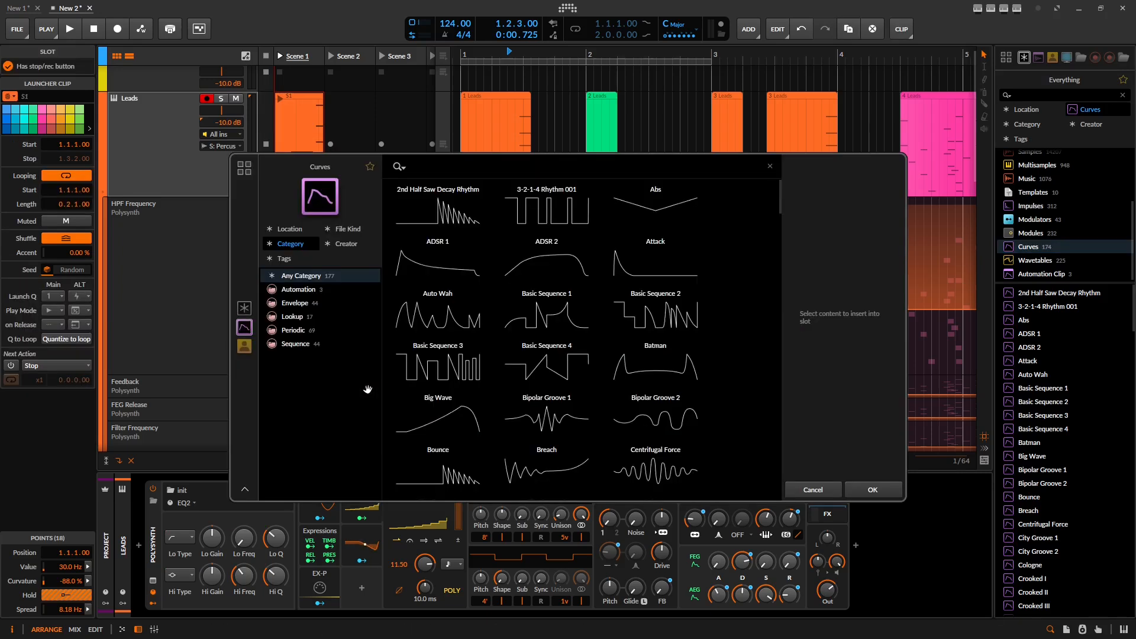
{"action": "key", "text": "Escape"}
{"action": "right_click", "coordinate": [354, 384]}
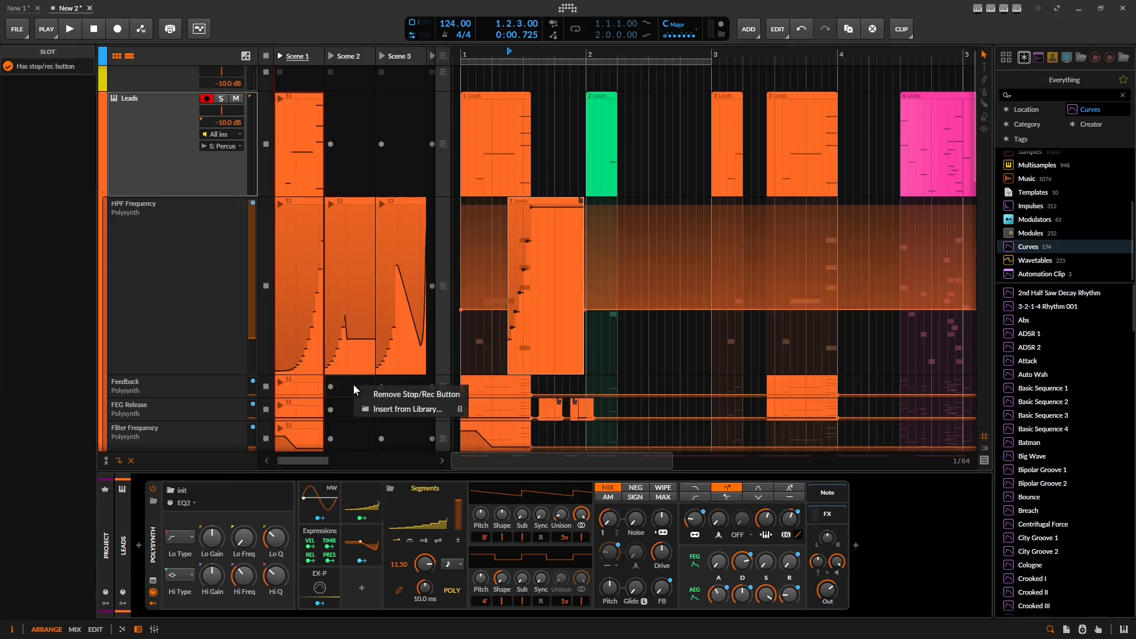
{"action": "left_click", "coordinate": [388, 409]}
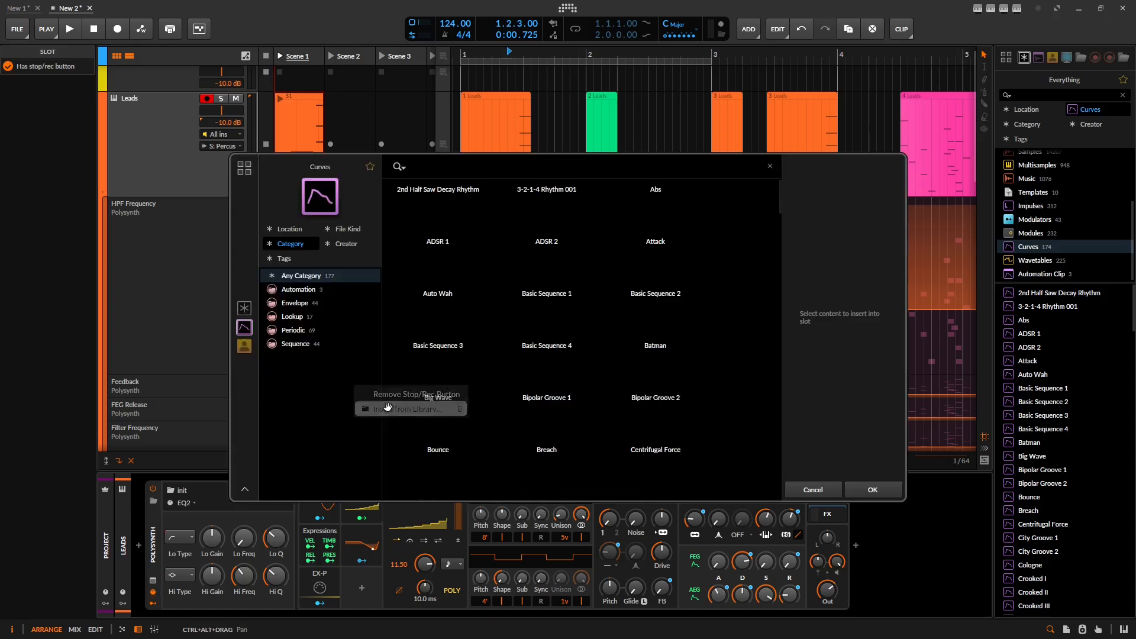
{"action": "left_click", "coordinate": [313, 289]}
{"action": "left_click", "coordinate": [314, 303]}
{"action": "left_click", "coordinate": [314, 317]}
{"action": "left_click", "coordinate": [314, 330]}
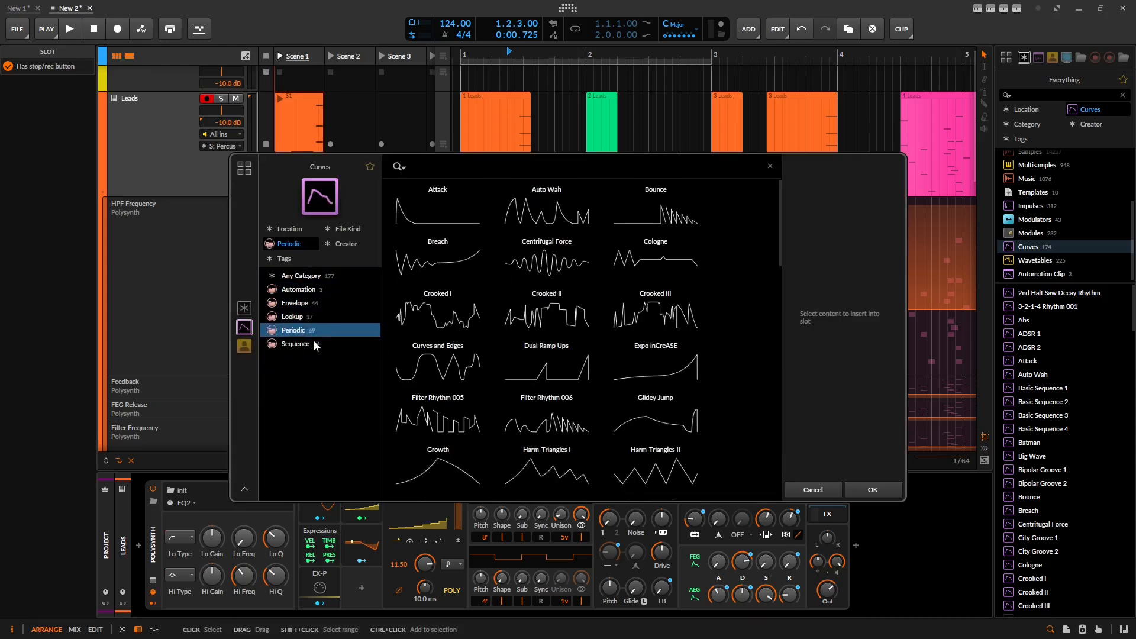
{"action": "left_click", "coordinate": [313, 343]}
{"action": "left_click", "coordinate": [314, 290]}
{"action": "left_click", "coordinate": [313, 316]}
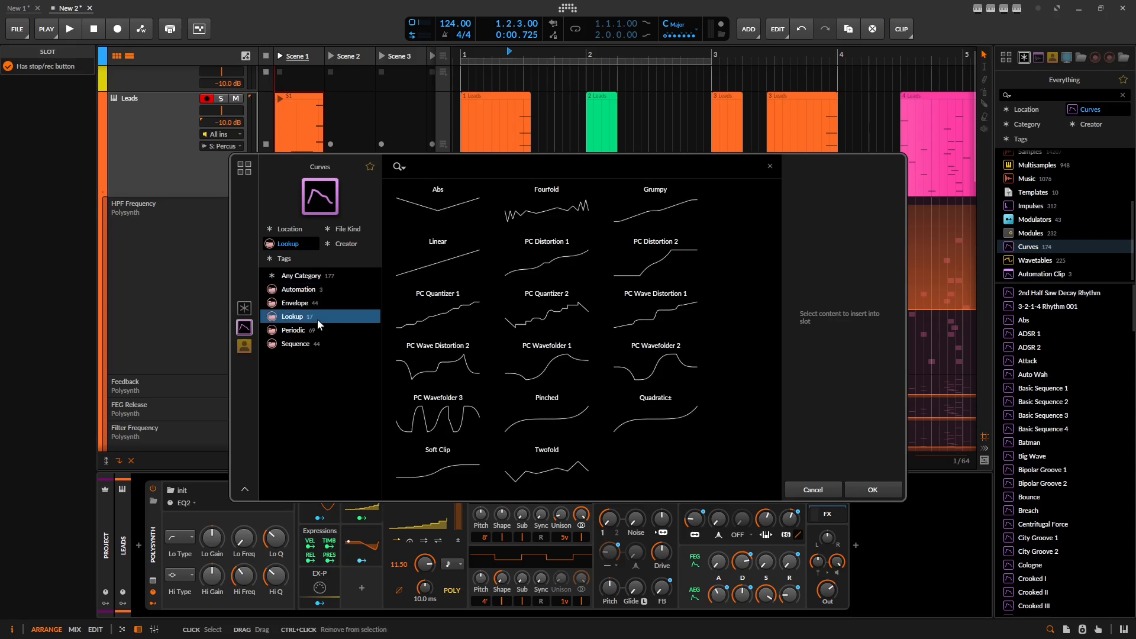
{"action": "left_click", "coordinate": [827, 487]}
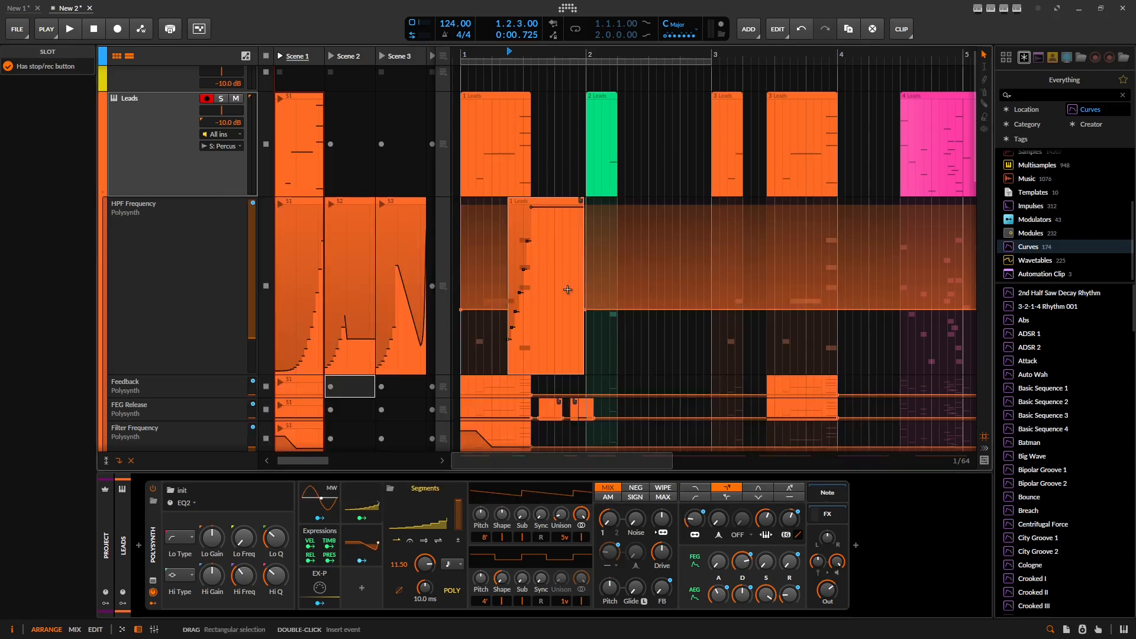
Step: Hide the clip launcher and replace the device panel with the HPF Frequency clip's detail editor
{"action": "left_click", "coordinate": [117, 57]}
{"action": "scroll", "coordinate": [405, 254], "scroll_direction": "down", "scroll_amount": 2}
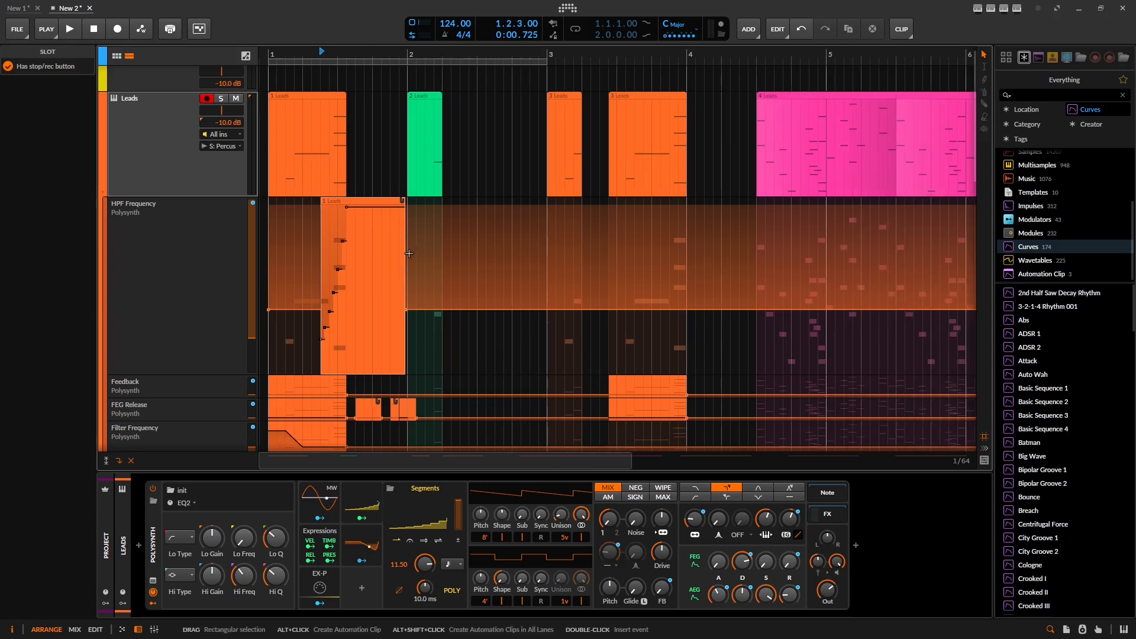
{"action": "key", "text": "d"}
{"action": "key", "text": "d"}
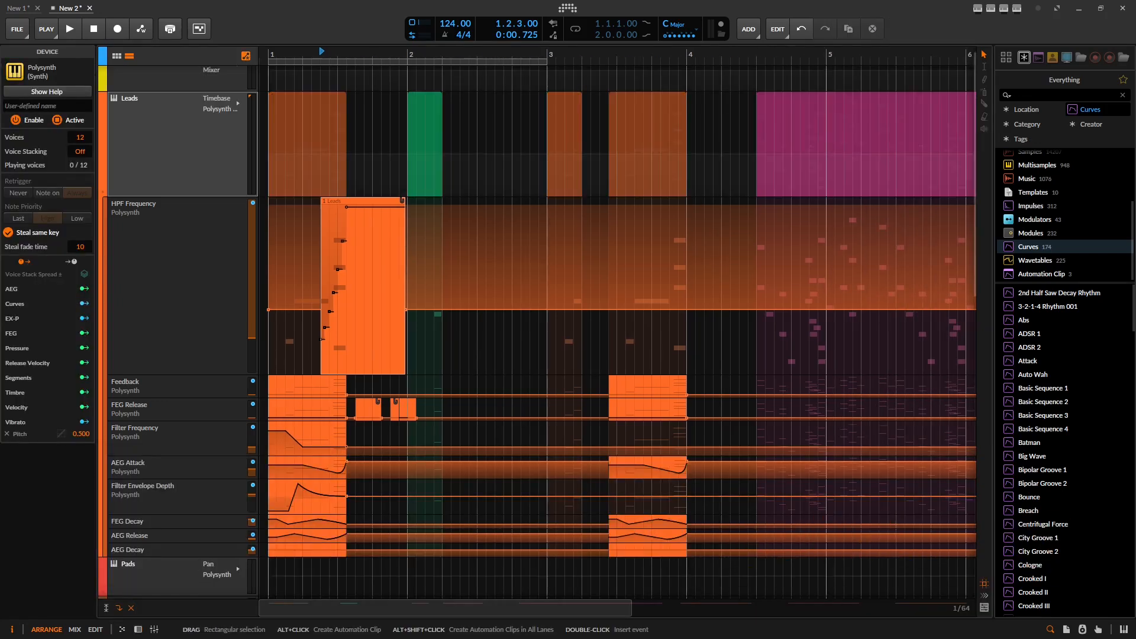
{"action": "key", "text": "e"}
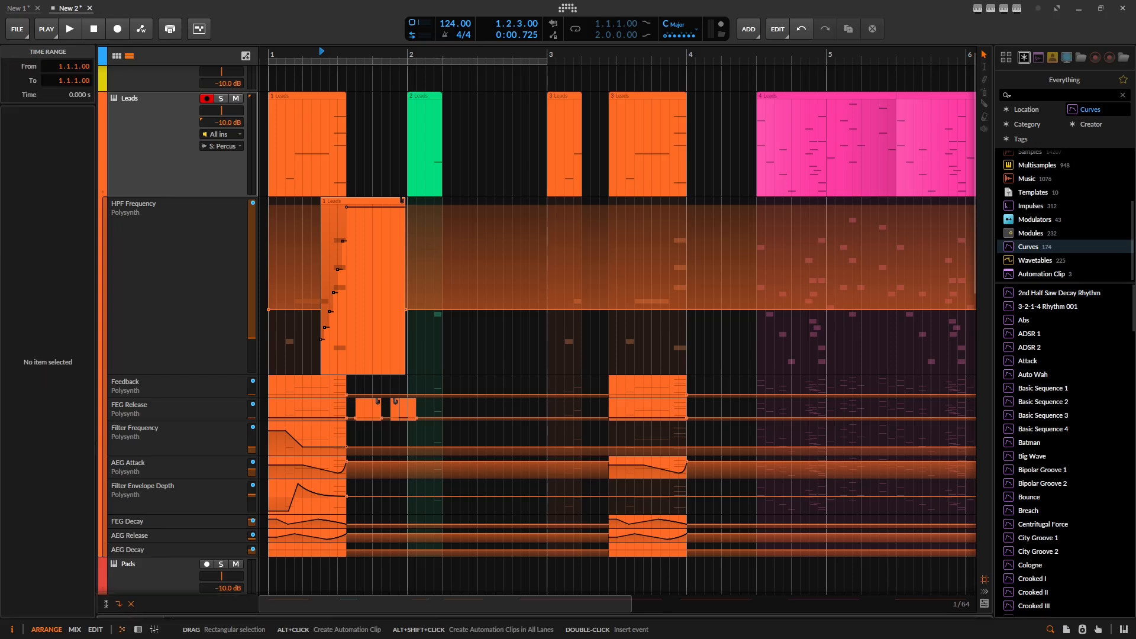
{"action": "key", "text": "e"}
{"action": "key", "text": "e"}
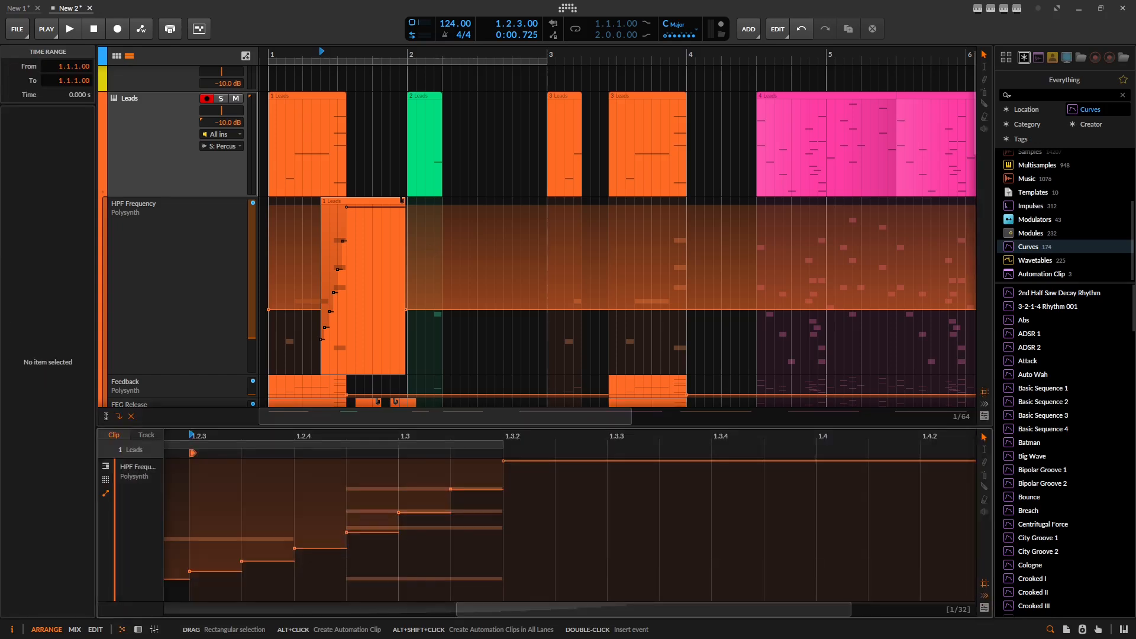